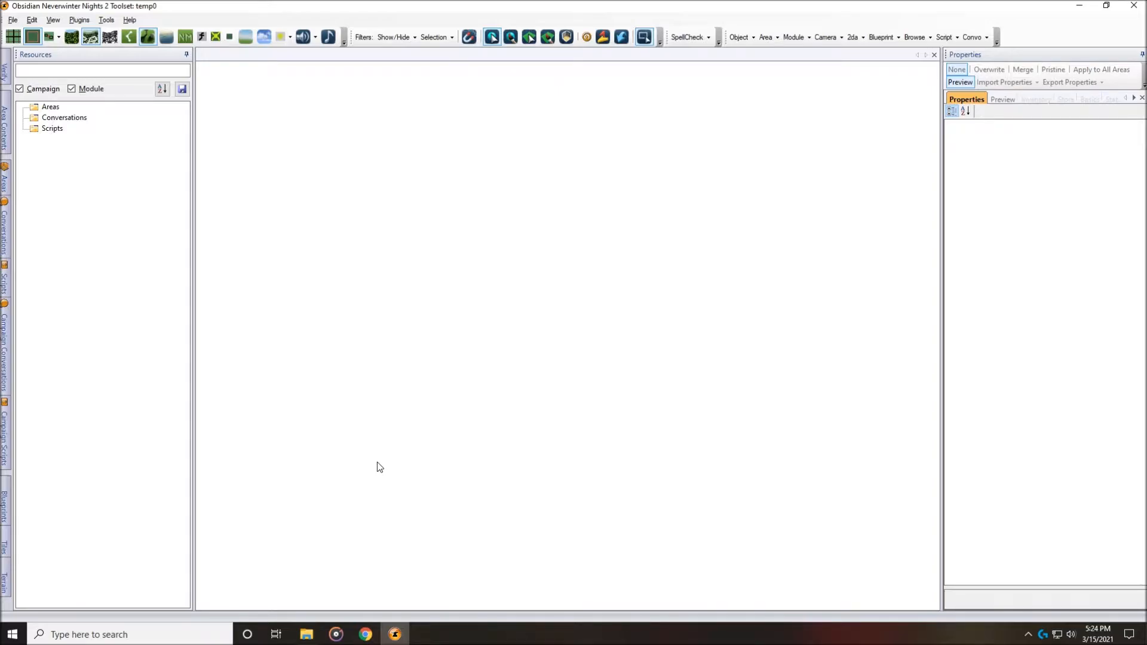
- Switch to File Explorer and look over the module folders in the Neverwinter Nights 2 modules directory, including mytest and mytest2
{"action": "left_click", "coordinate": [311, 635]}
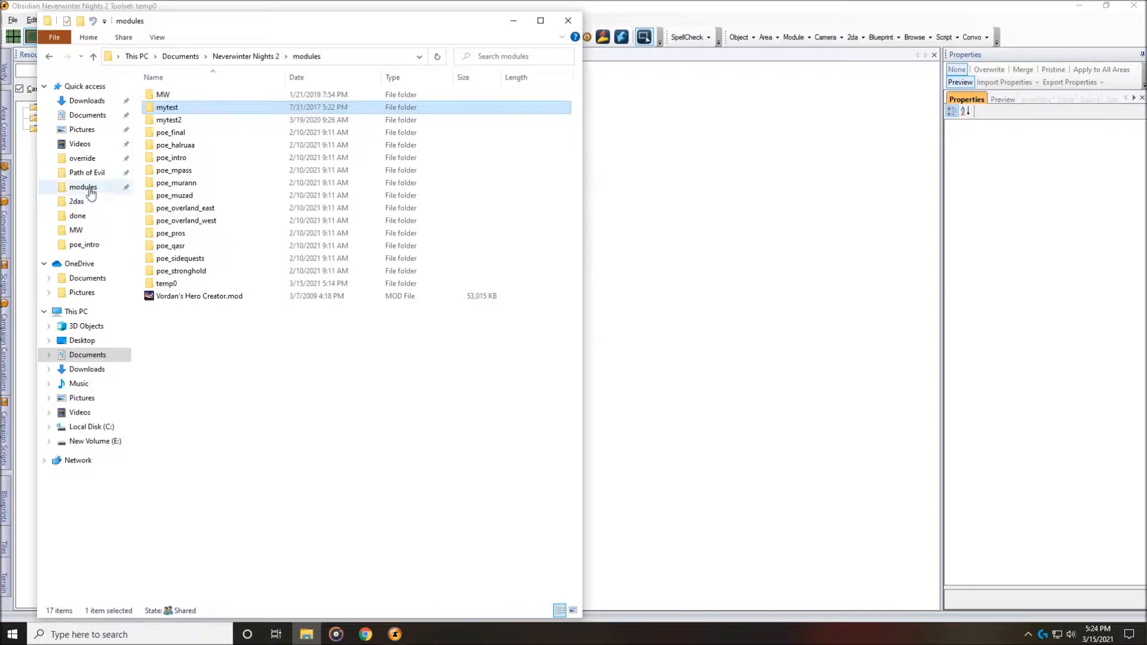
{"action": "left_click", "coordinate": [89, 189]}
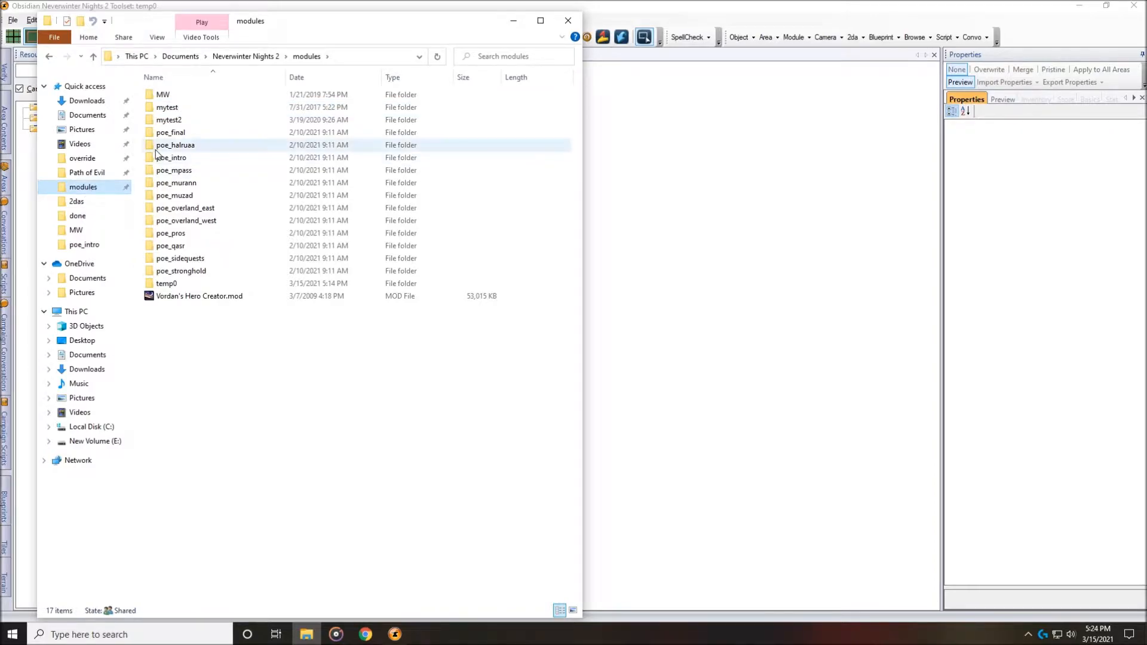
{"action": "left_click", "coordinate": [177, 135]}
{"action": "left_click", "coordinate": [174, 158]}
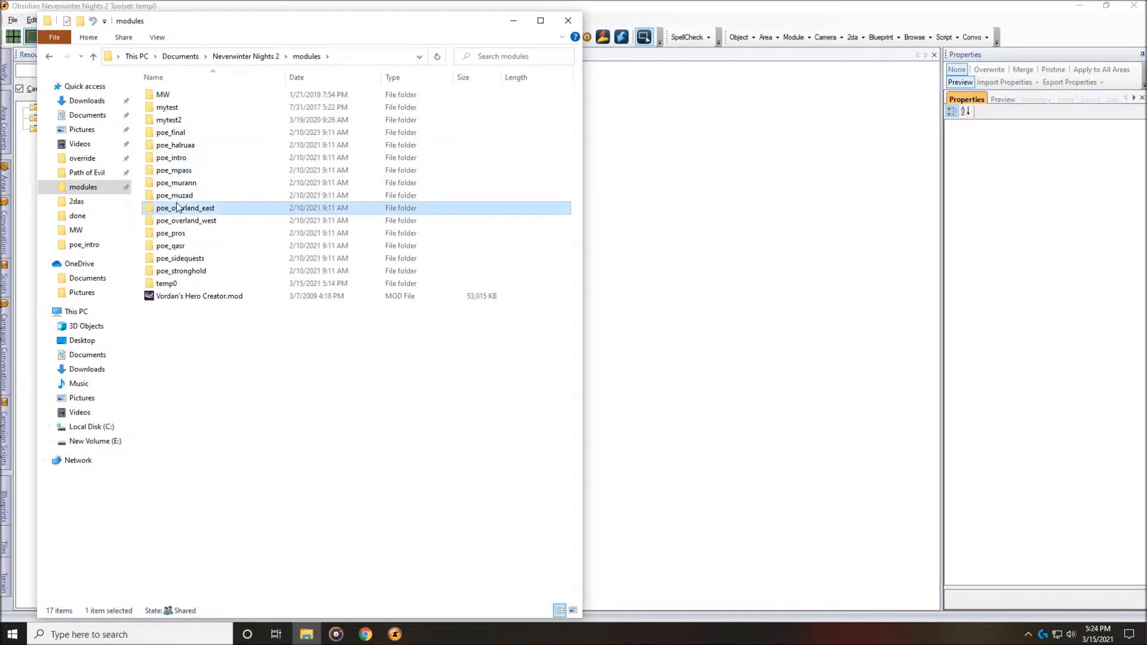
{"action": "left_click", "coordinate": [173, 246]}
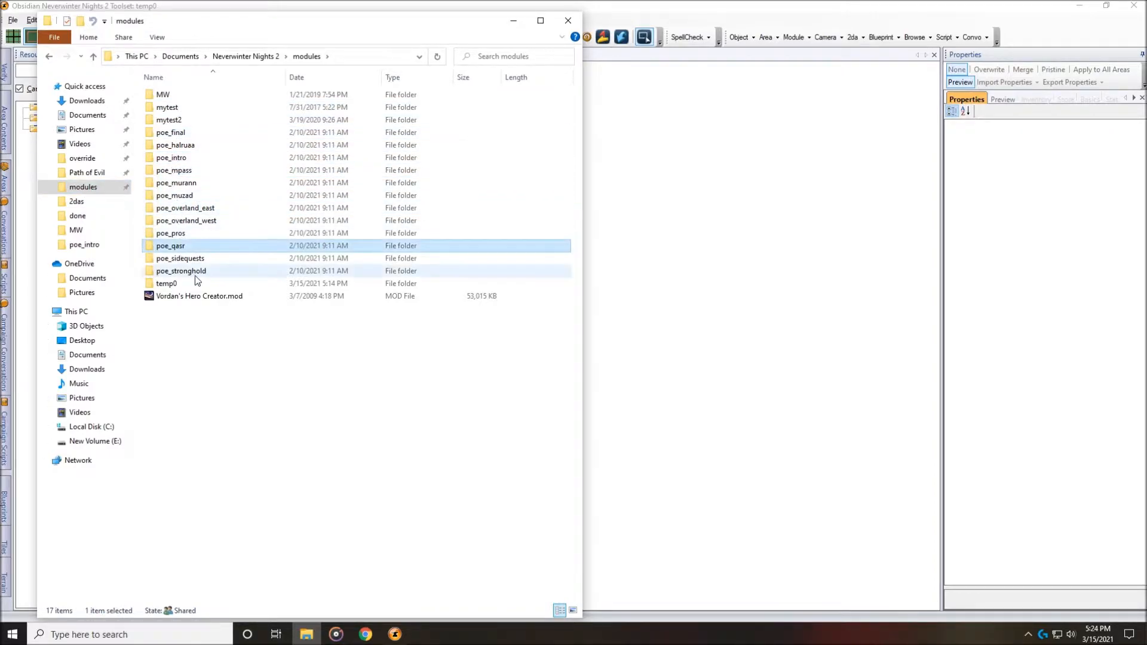
{"action": "left_click", "coordinate": [174, 109]}
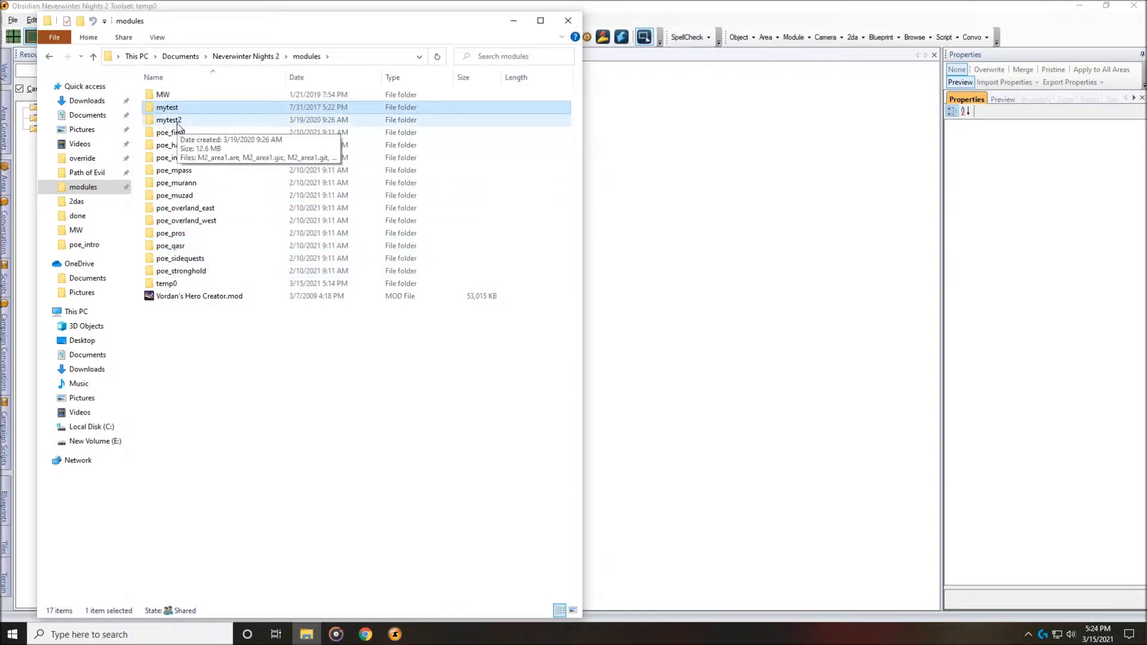
{"action": "left_click", "coordinate": [177, 122]}
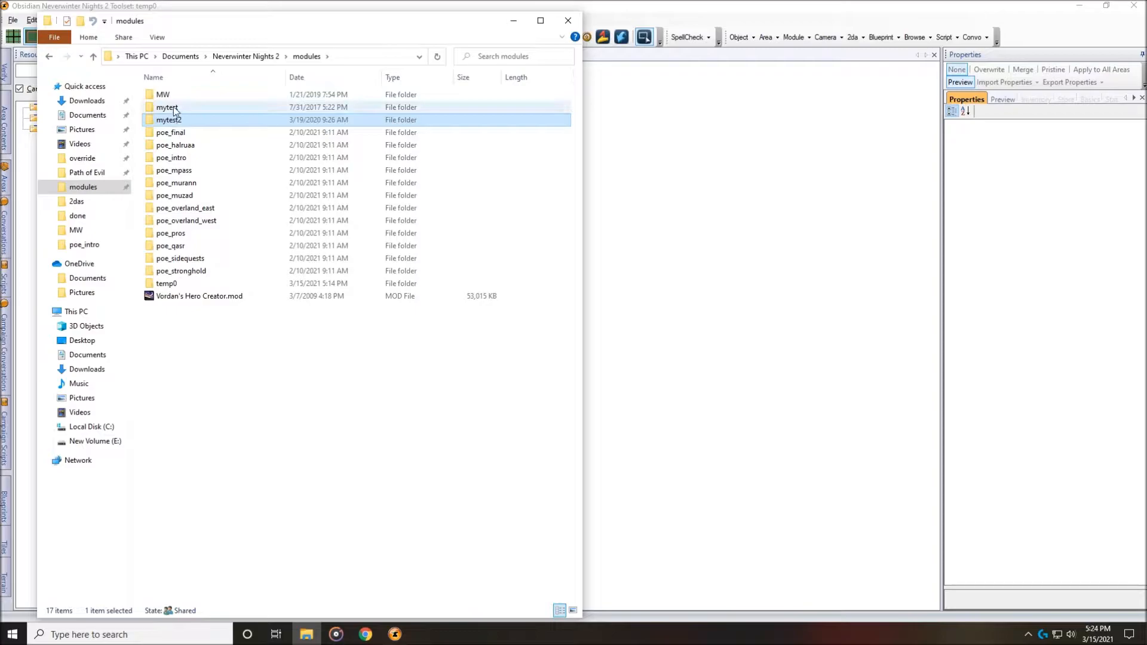
{"action": "left_click", "coordinate": [329, 7]}
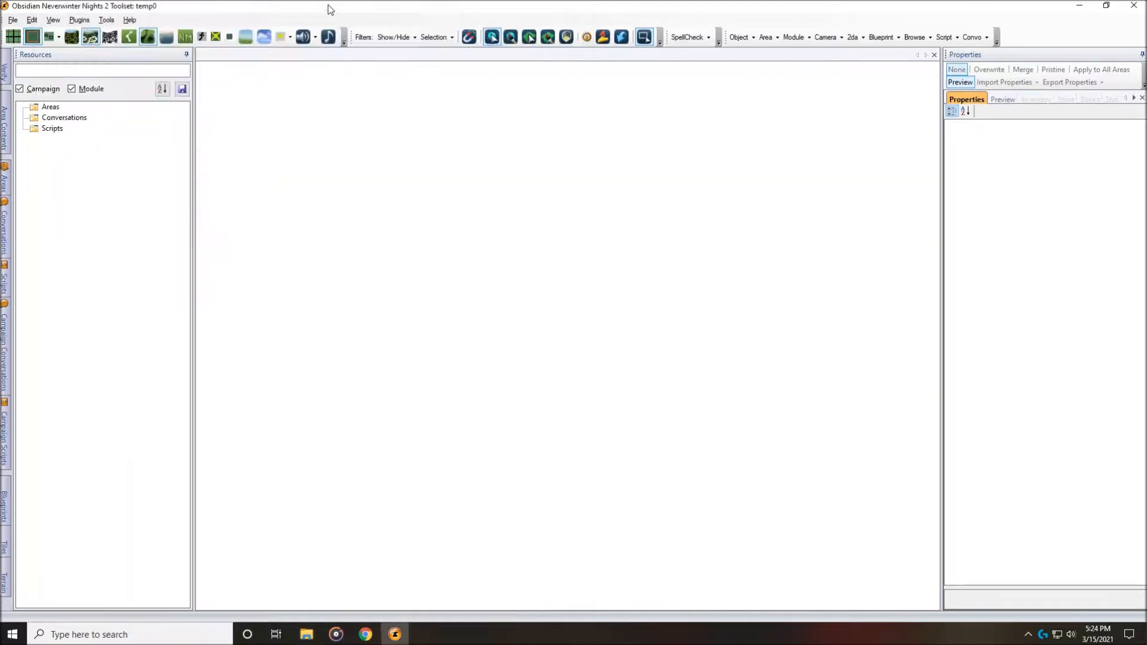
{"action": "left_click", "coordinate": [12, 20]}
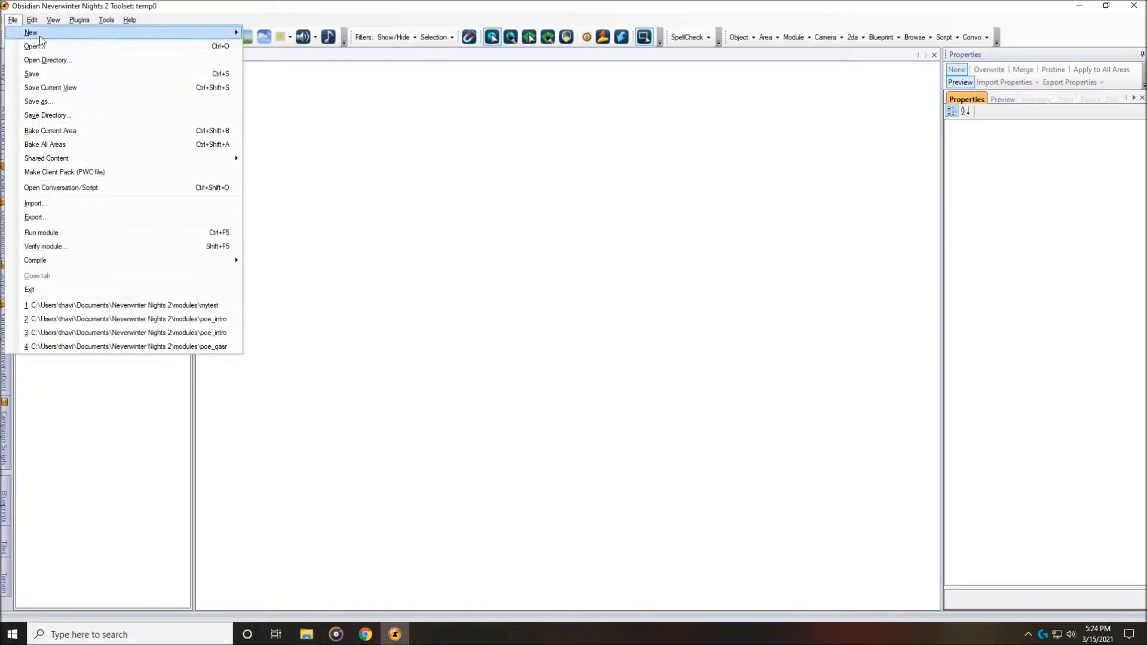
{"action": "mouse_move", "coordinate": [42, 33]}
{"action": "left_click", "coordinate": [276, 35]}
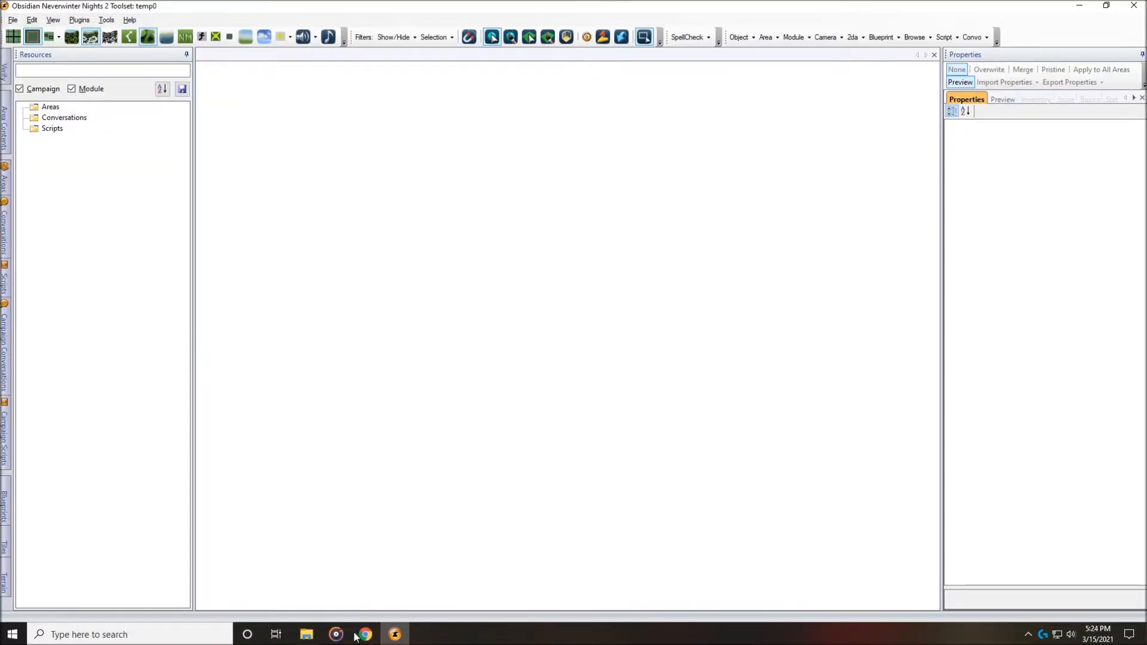
- In File Explorer, copy the five poe1_crypts area files (ARE, GIC, GIT, TRN, TRX) from the poe_intro module folder into mytest
{"action": "left_click", "coordinate": [306, 635]}
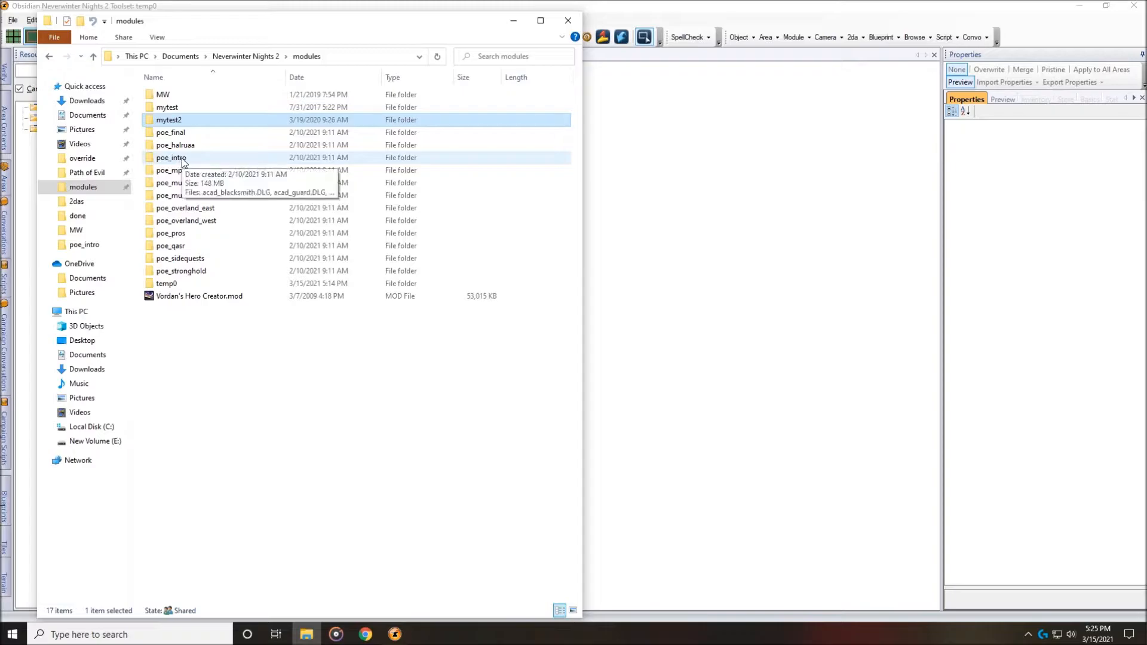
{"action": "double_click", "coordinate": [183, 160]}
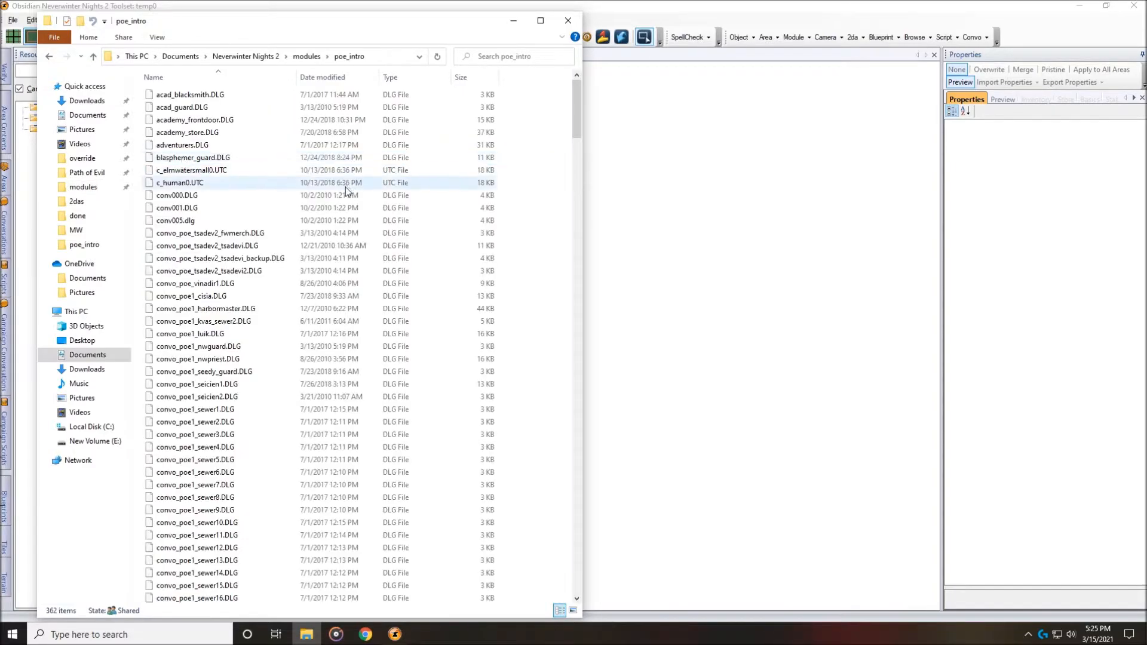
{"action": "left_click_drag", "start_coordinate": [577, 107], "coordinate": [557, 276]}
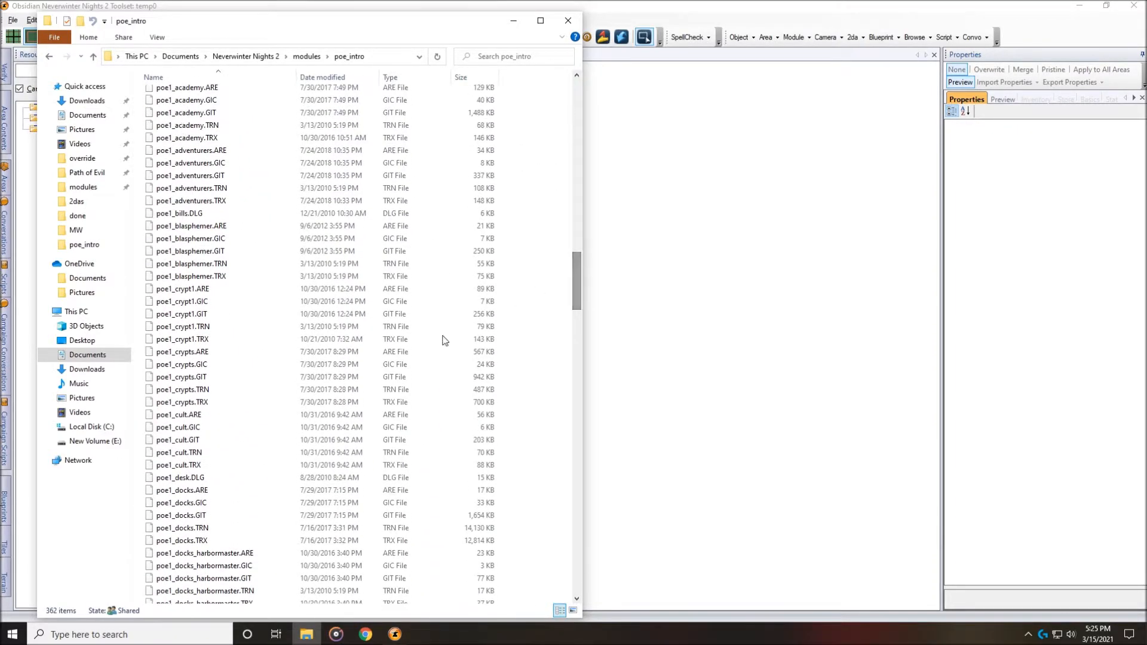
{"action": "left_click", "coordinate": [197, 353]}
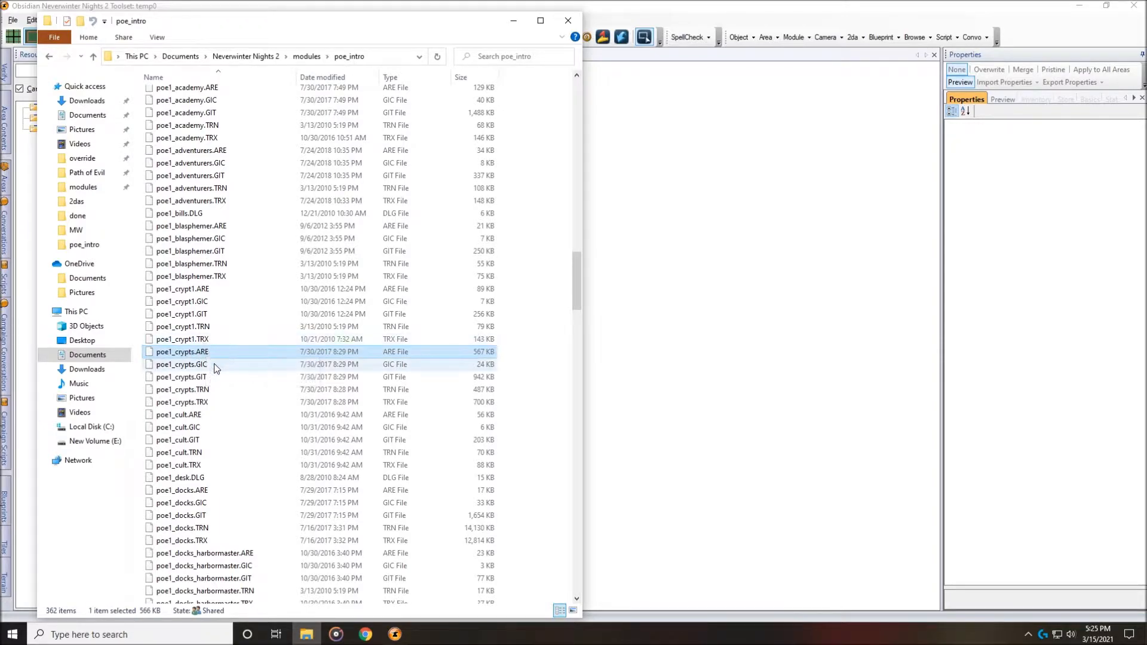
{"action": "left_click", "coordinate": [202, 403], "text": "shift"}
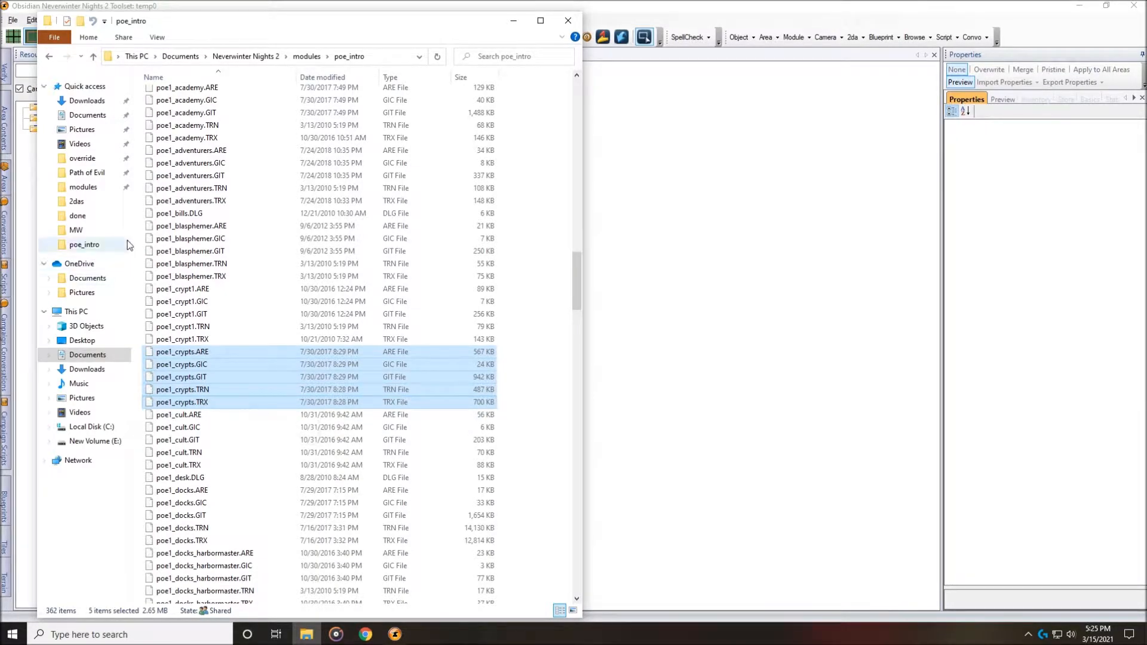
{"action": "left_click", "coordinate": [93, 56]}
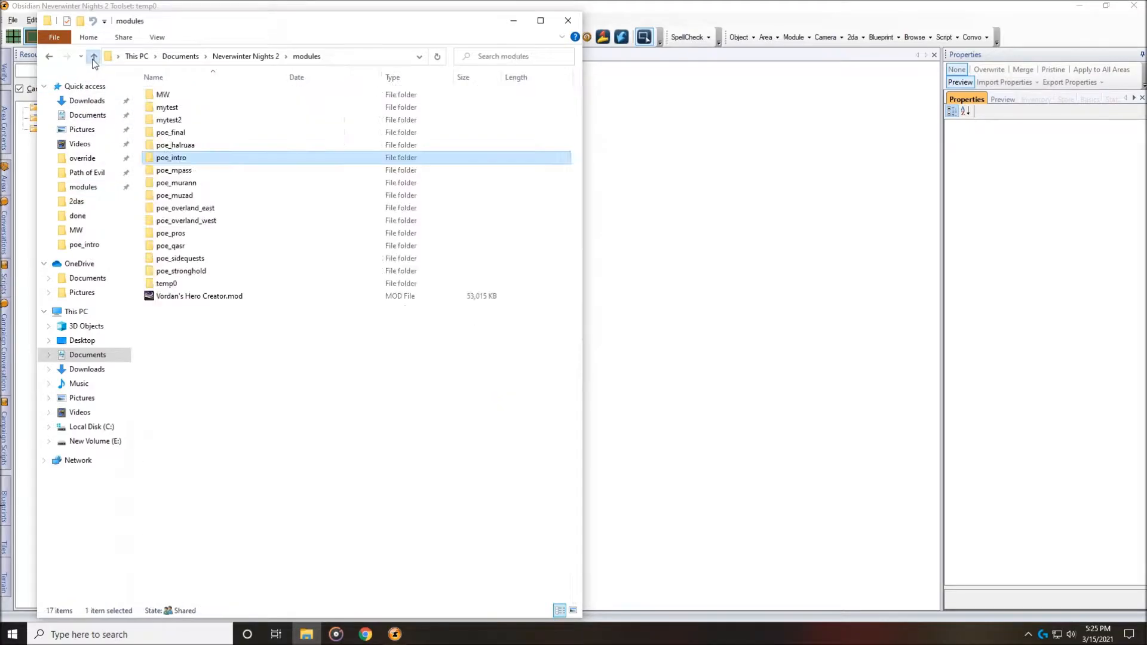
{"action": "double_click", "coordinate": [173, 108]}
{"action": "right_click", "coordinate": [511, 343]}
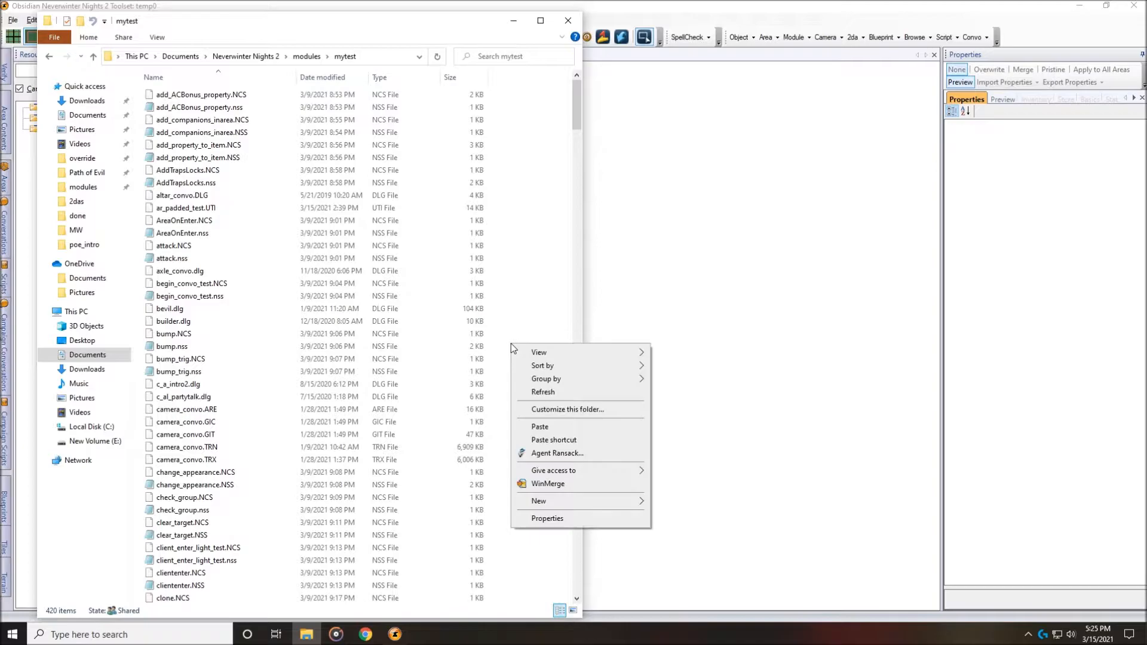
{"action": "left_click", "coordinate": [550, 428]}
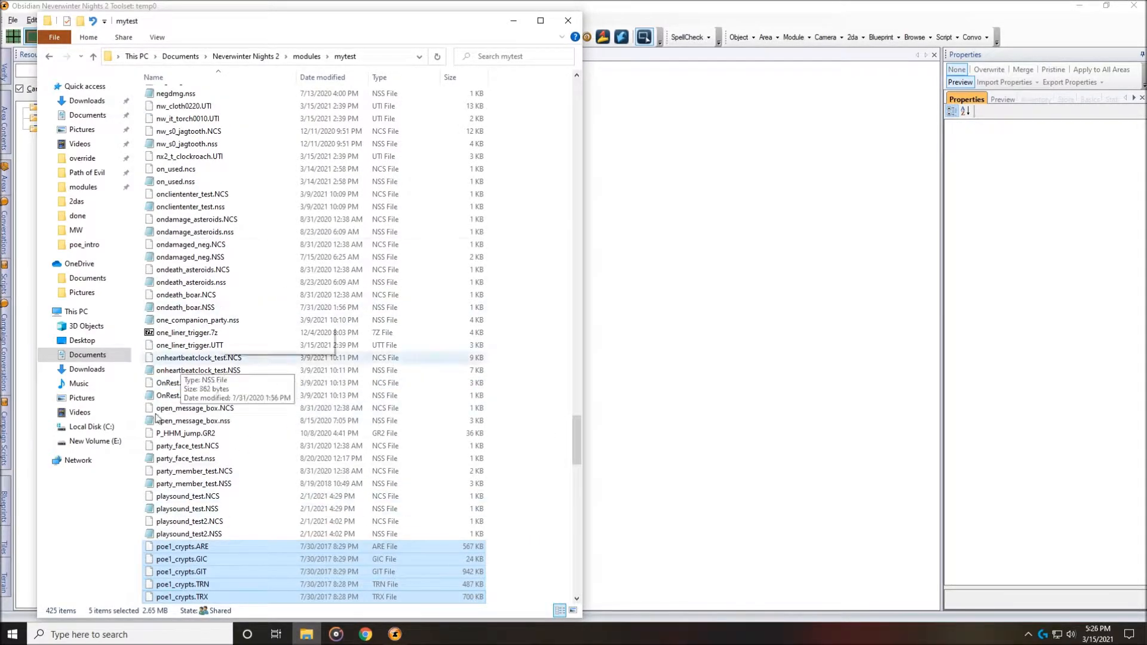
- Copy the five qasr_ghazi_basement area files (ARE, GIC, GIT, TRN, TRX) from the poe_qasr module folder into mytest
{"action": "left_click", "coordinate": [93, 56]}
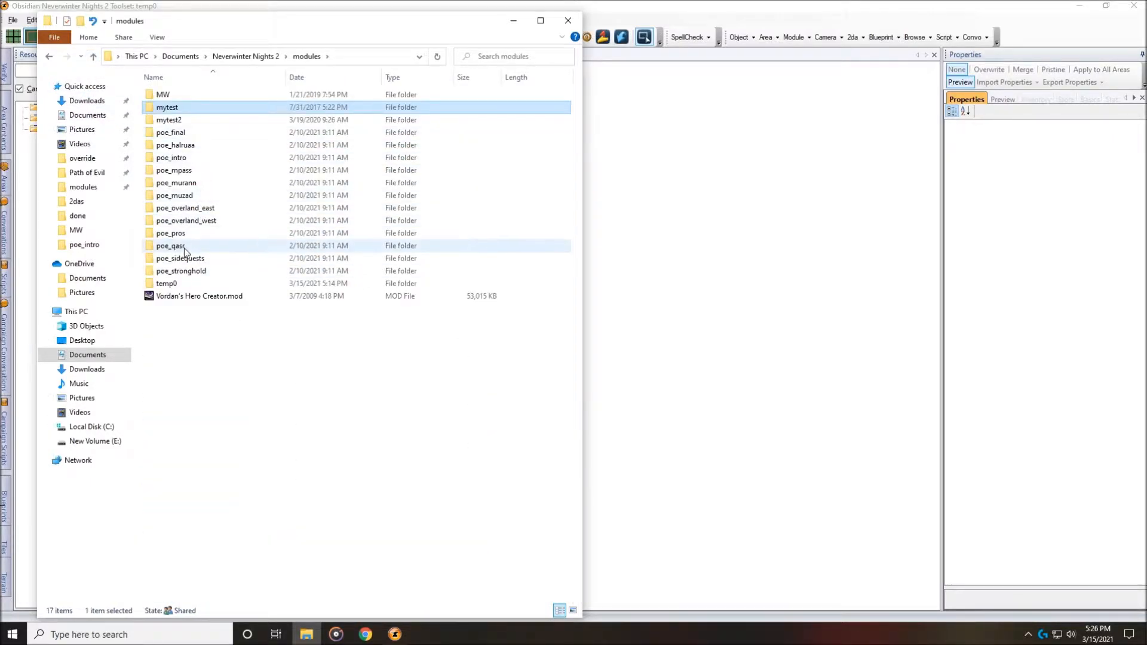
{"action": "double_click", "coordinate": [178, 250]}
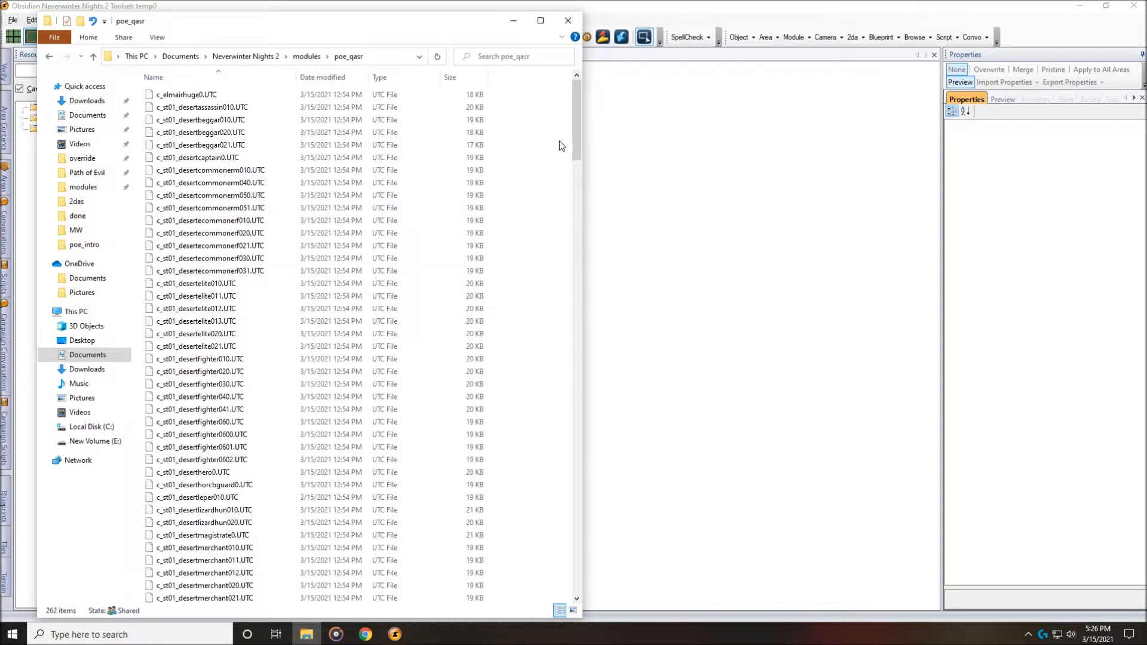
{"action": "left_click_drag", "start_coordinate": [580, 146], "coordinate": [546, 415]}
{"action": "scroll", "coordinate": [546, 425], "scroll_direction": "down", "scroll_amount": 3}
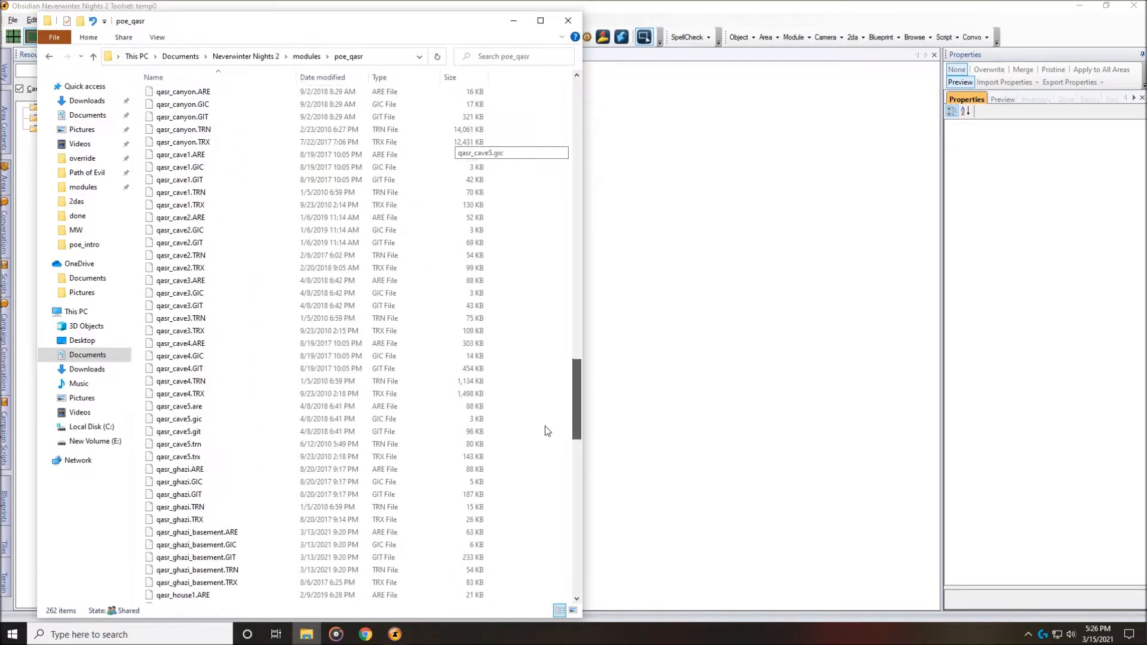
{"action": "left_click", "coordinate": [220, 496]}
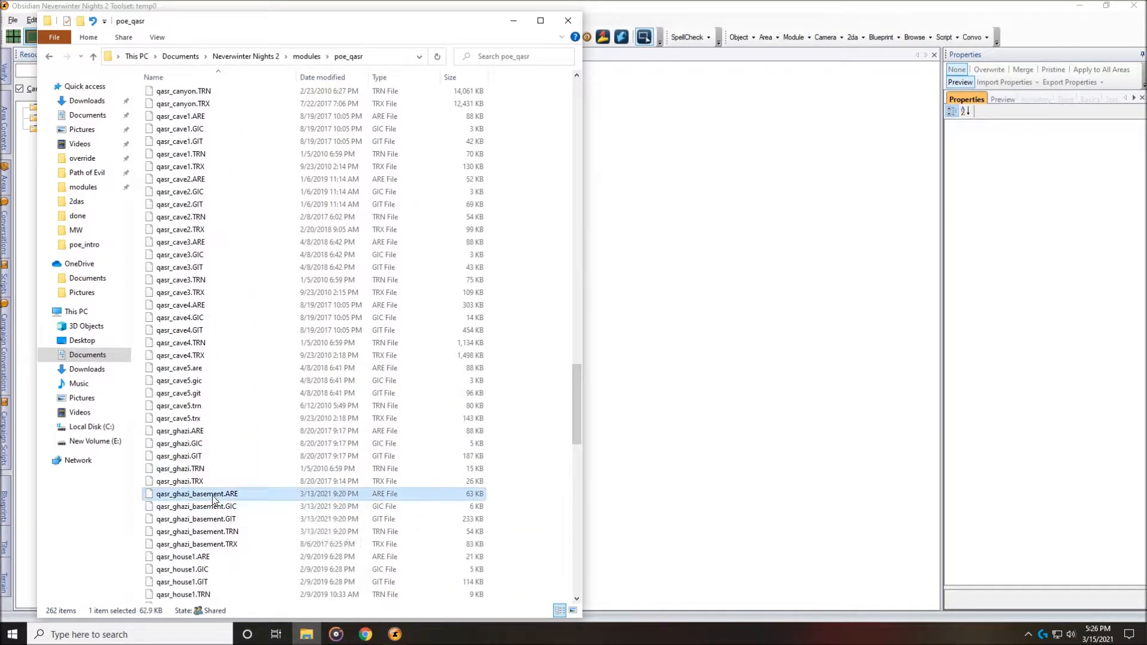
{"action": "left_click", "coordinate": [220, 544], "text": "shift"}
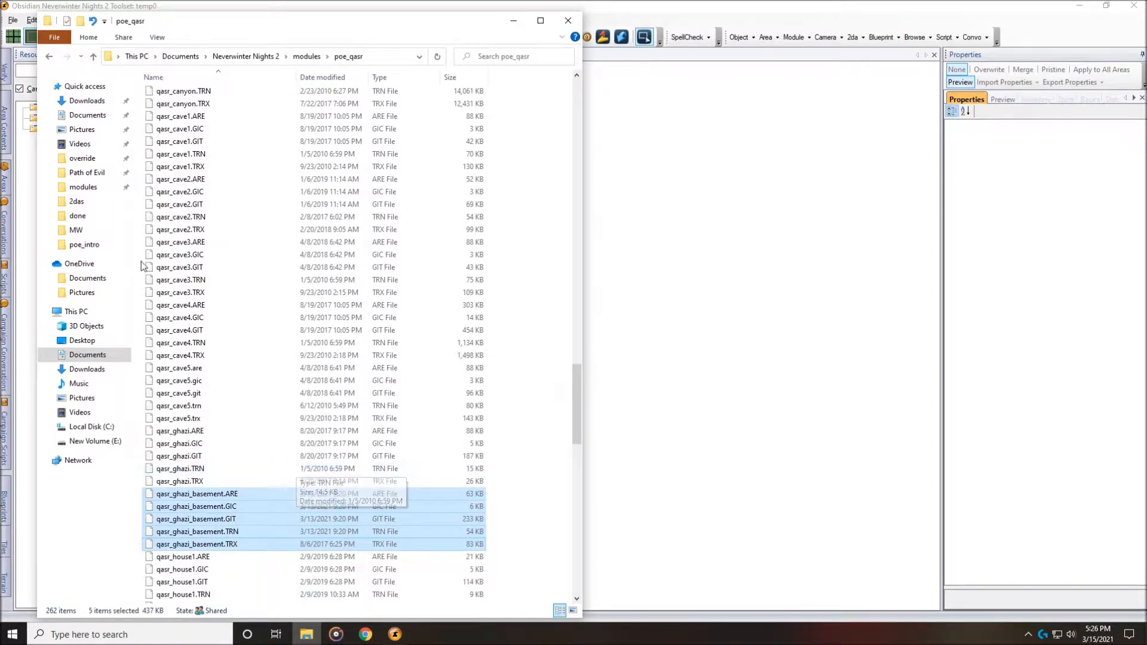
{"action": "left_click", "coordinate": [94, 57]}
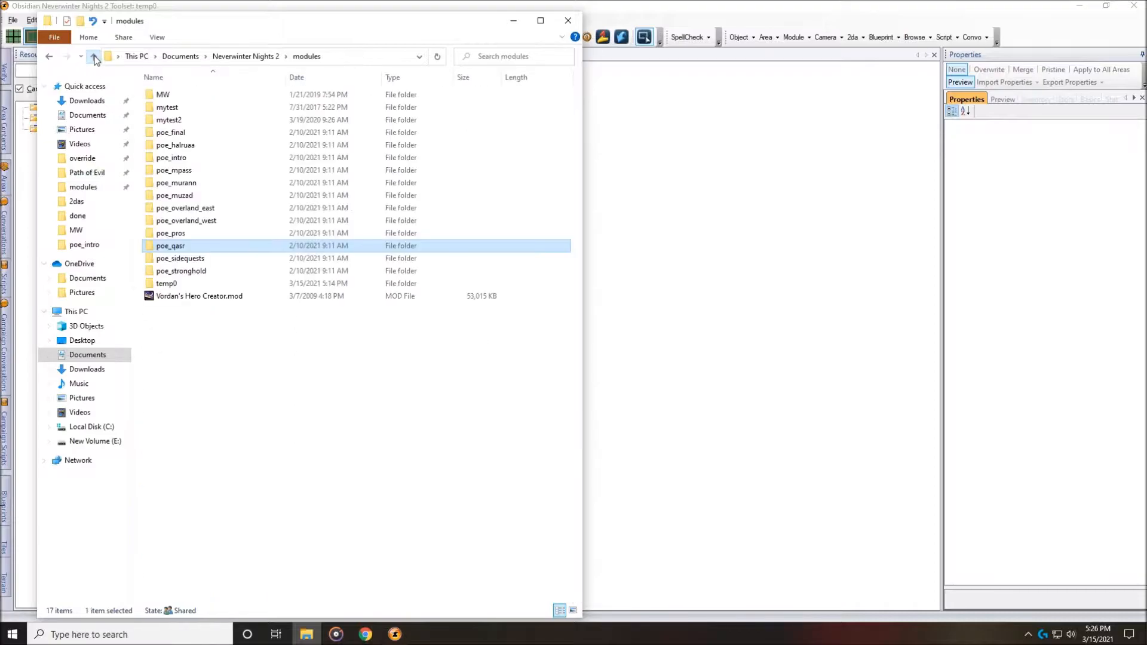
{"action": "left_click", "coordinate": [165, 110]}
{"action": "double_click", "coordinate": [165, 113]}
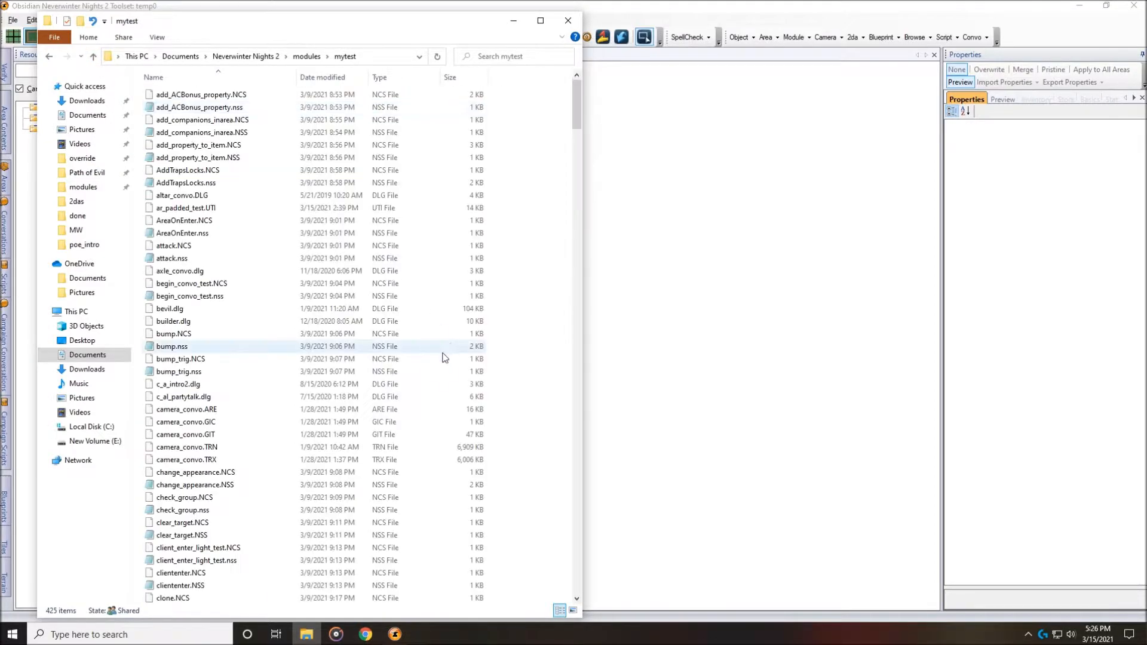
{"action": "right_click", "coordinate": [499, 285]}
{"action": "left_click", "coordinate": [528, 369]}
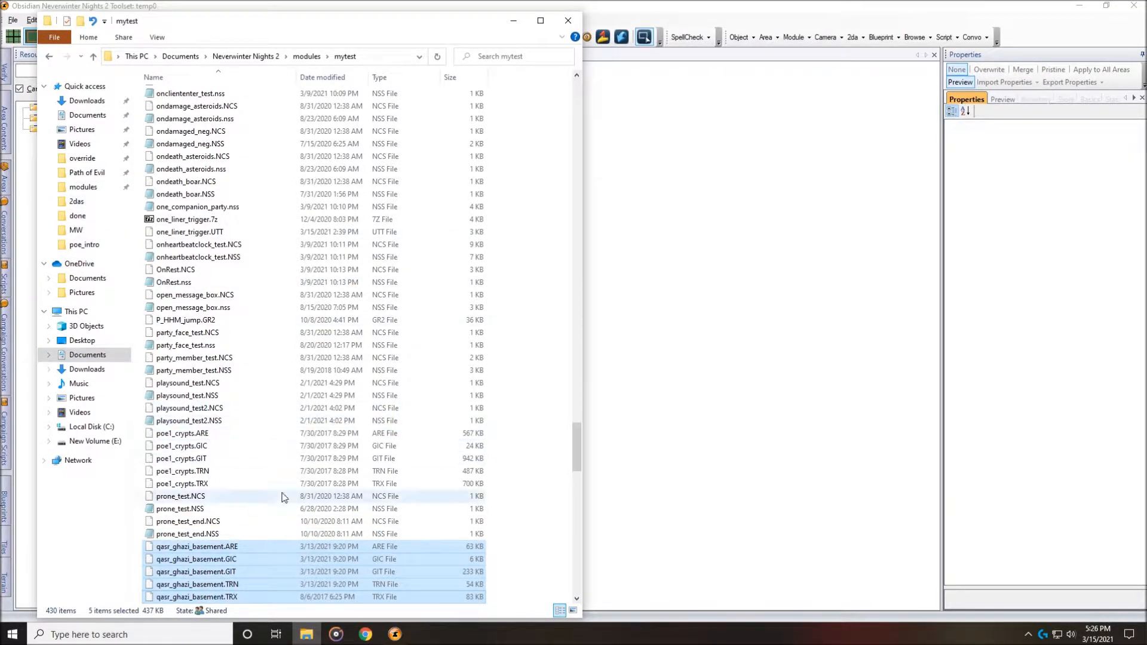
- Switch to the Neverwinter Nights 2 Toolset and open the mytest module directory from the modules folder
{"action": "left_click", "coordinate": [632, 6]}
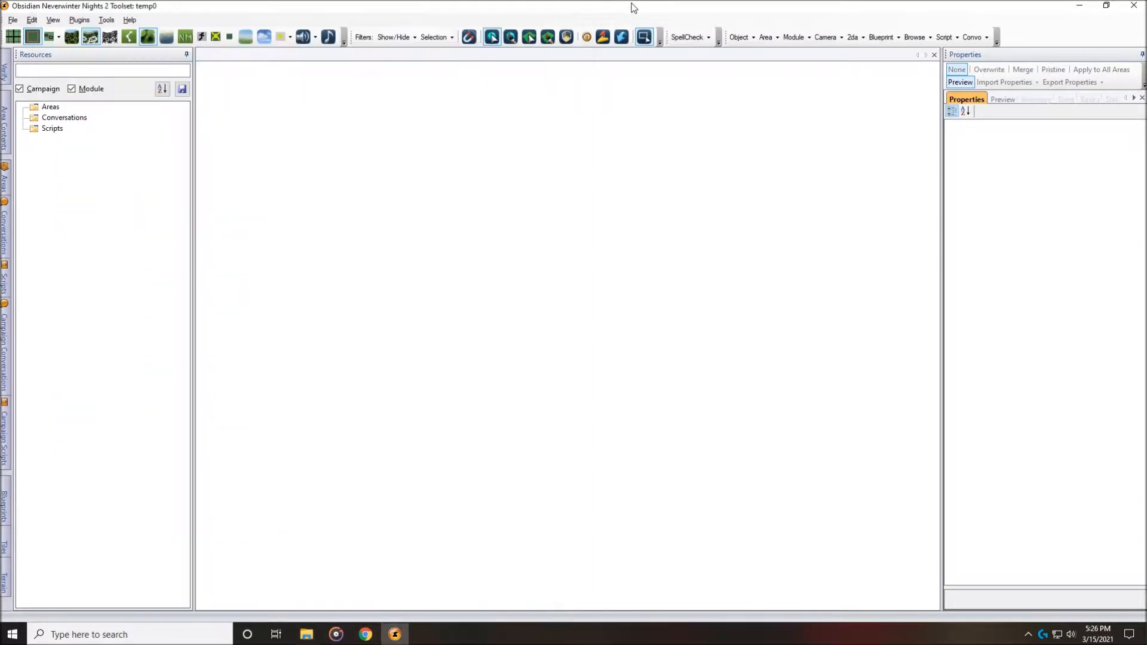
{"action": "left_click", "coordinate": [13, 20]}
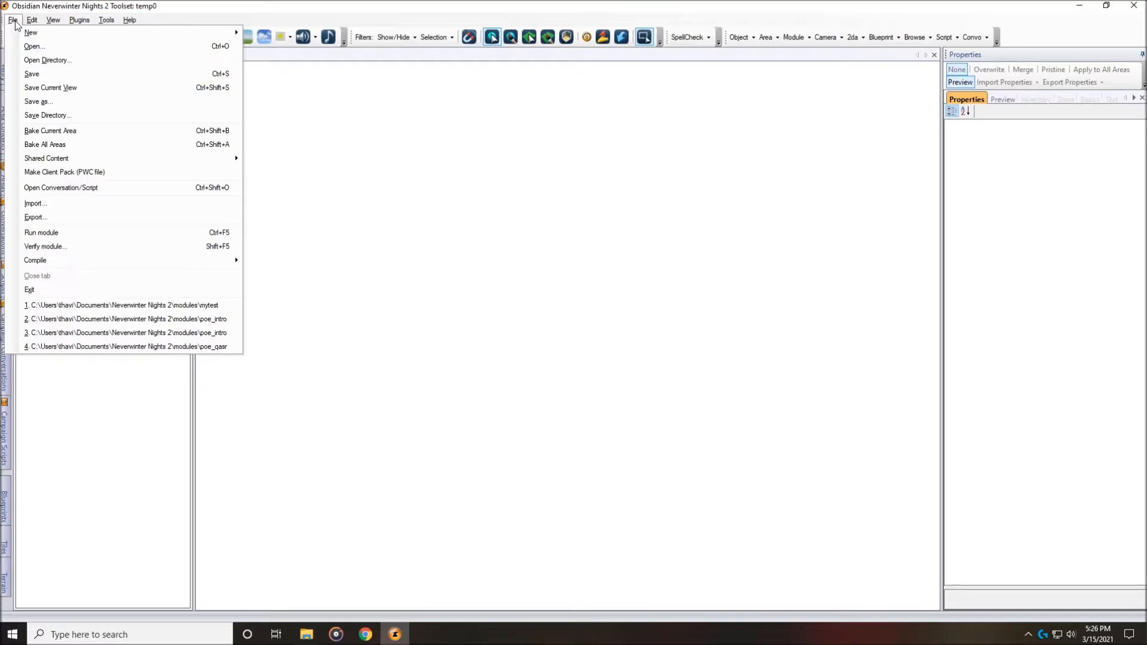
{"action": "mouse_move", "coordinate": [12, 21]}
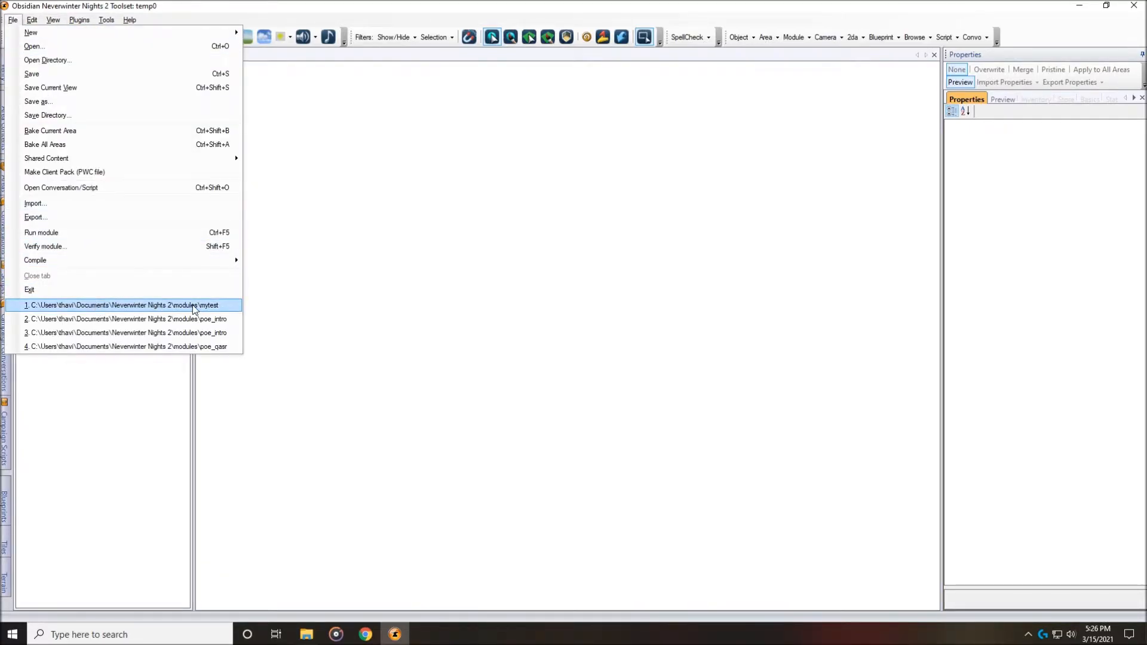
{"action": "left_click", "coordinate": [57, 63]}
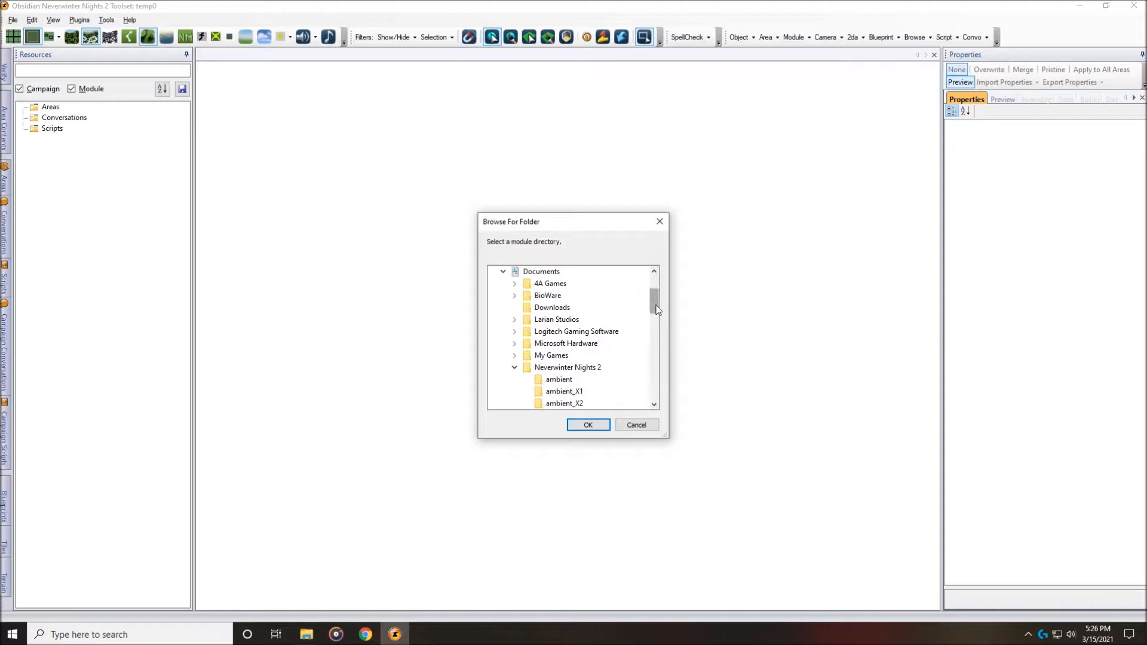
{"action": "left_click_drag", "start_coordinate": [655, 301], "coordinate": [654, 326]}
{"action": "left_click", "coordinate": [576, 378]}
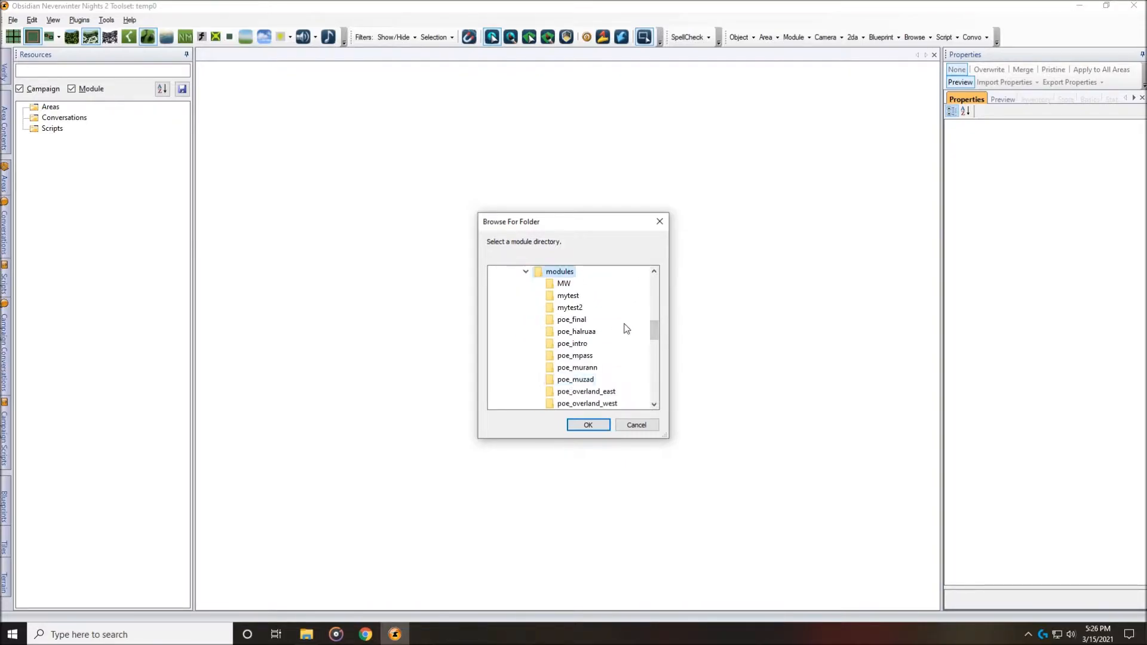
{"action": "left_click", "coordinate": [570, 296]}
{"action": "left_click", "coordinate": [588, 426]}
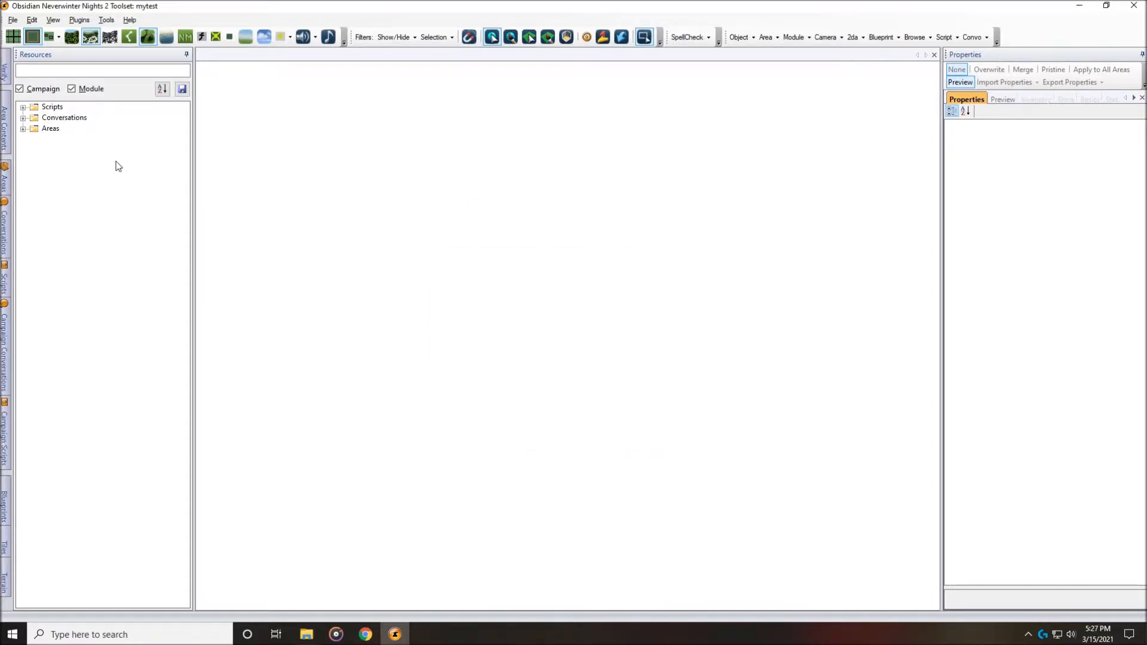
- Sort the module resources alphabetically and expand Areas to check the poe1_crypts and qasr_ghazi_basement entries
{"action": "left_click", "coordinate": [161, 88]}
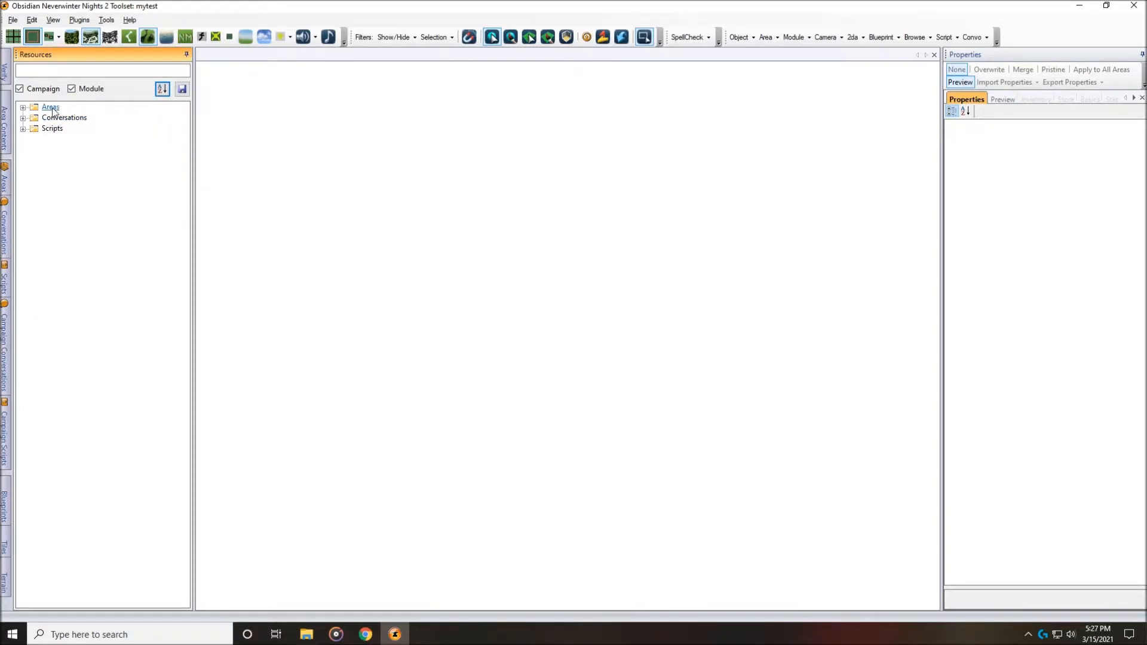
{"action": "double_click", "coordinate": [51, 107]}
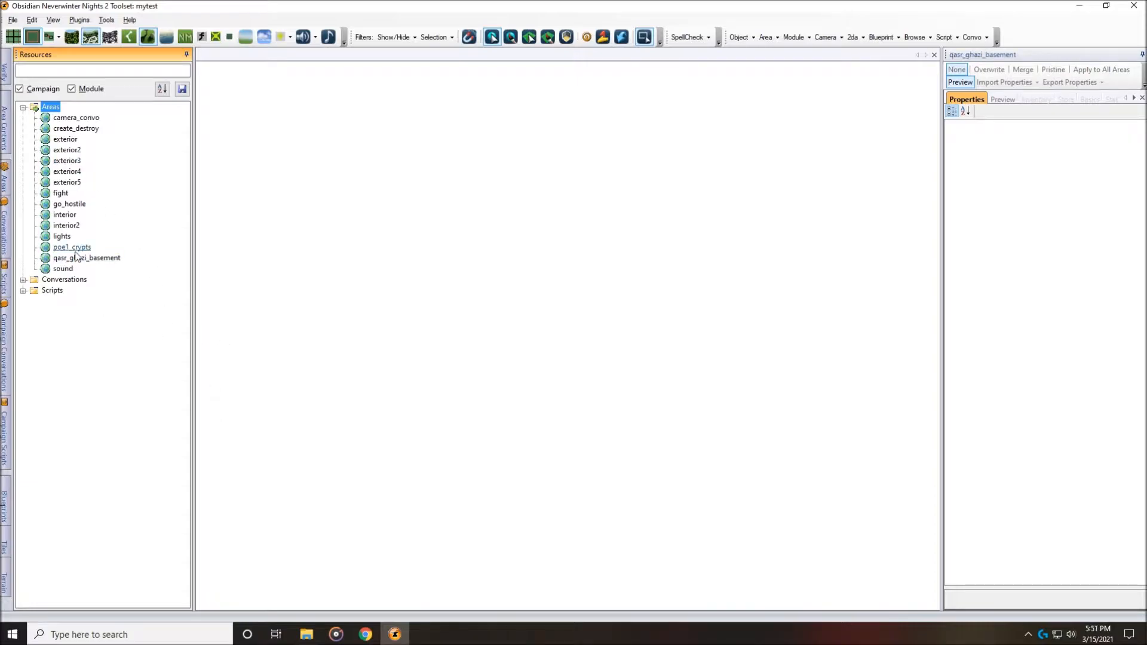
{"action": "left_click", "coordinate": [81, 248]}
{"action": "left_click", "coordinate": [96, 259]}
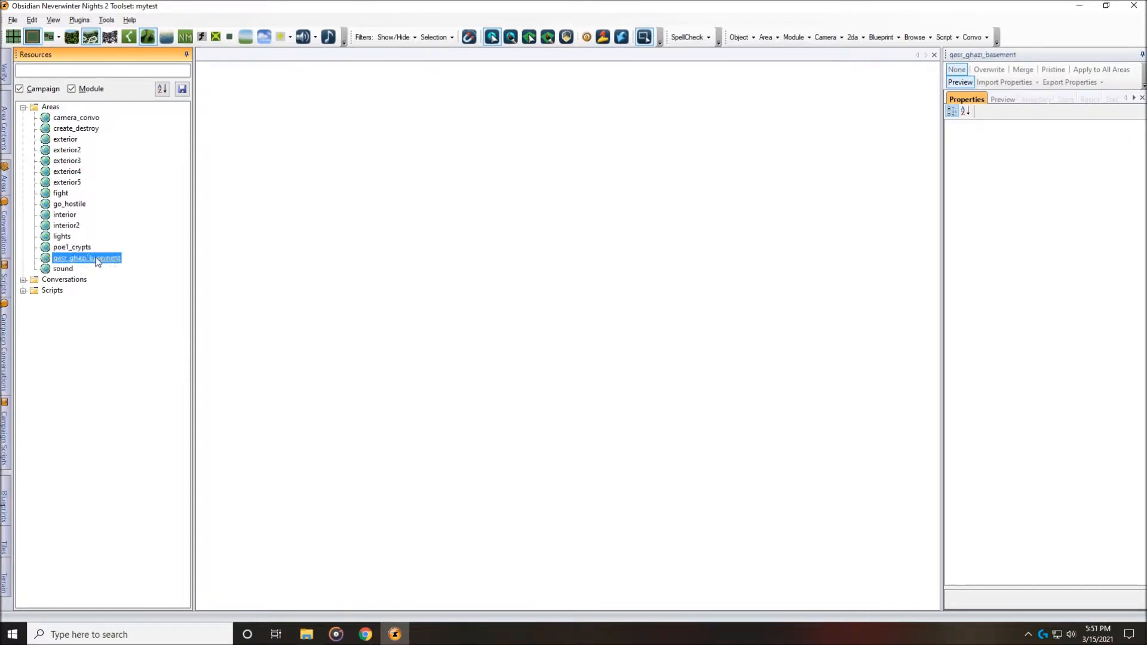
{"action": "left_click", "coordinate": [79, 251]}
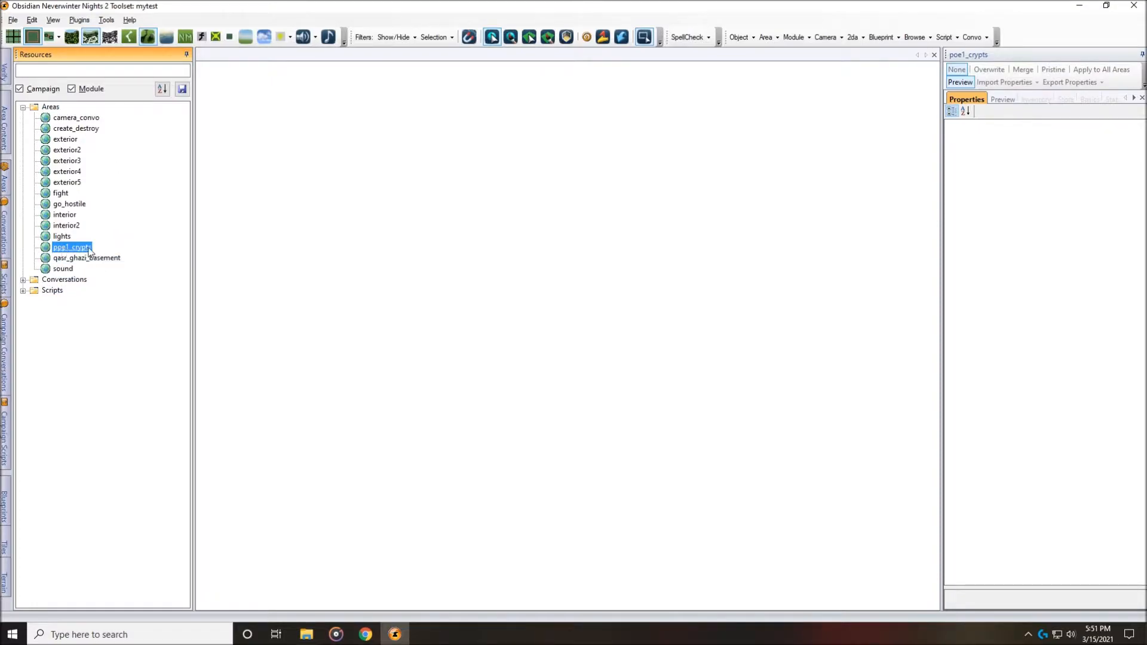
- Open the qasr_ghazi_basement area from the module's area list
{"action": "left_click", "coordinate": [59, 259]}
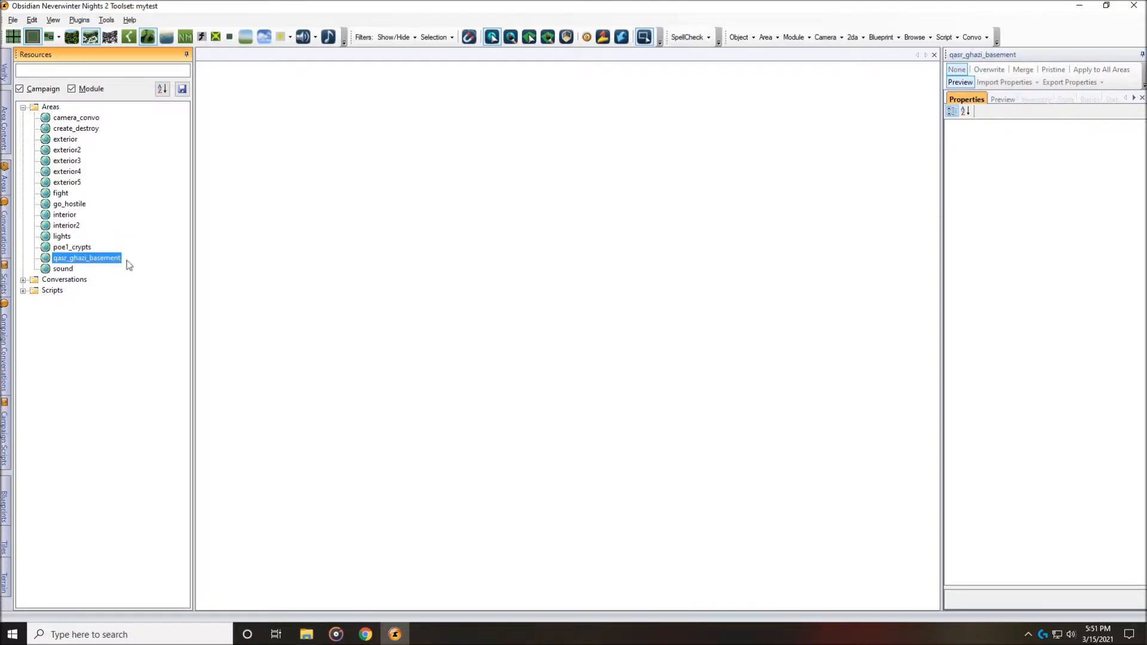
{"action": "double_click", "coordinate": [93, 263]}
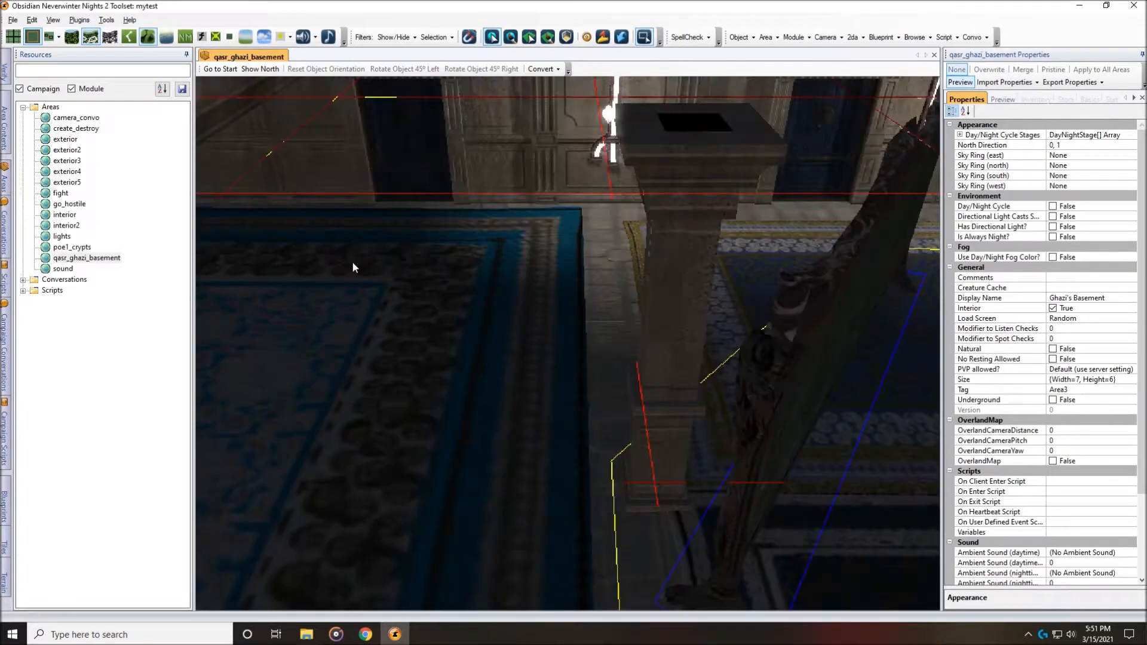
{"action": "scroll", "coordinate": [539, 371], "scroll_direction": "down", "scroll_amount": 10}
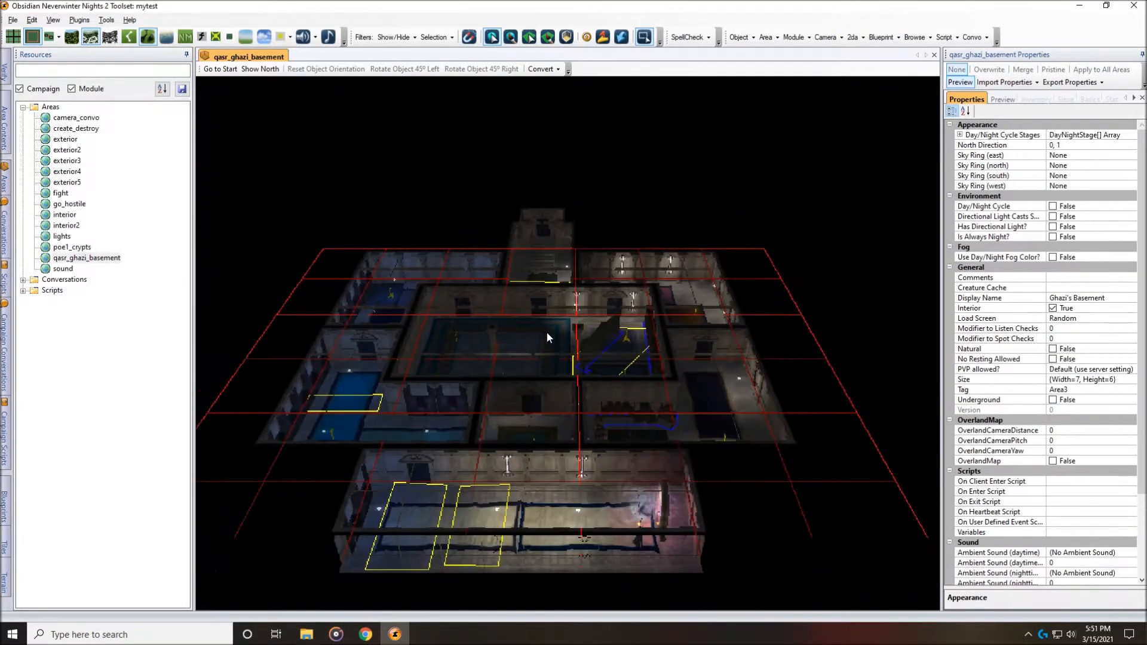
- Delete the Large Air Elemental and the air genasi creature Ghazi beside the portal in the long carpeted room
{"action": "middle_click_drag", "start_coordinate": [559, 338], "coordinate": [702, 360]}
{"action": "middle_click_drag", "start_coordinate": [670, 300], "coordinate": [555, 450]}
{"action": "scroll", "coordinate": [554, 449], "scroll_direction": "up", "scroll_amount": 10}
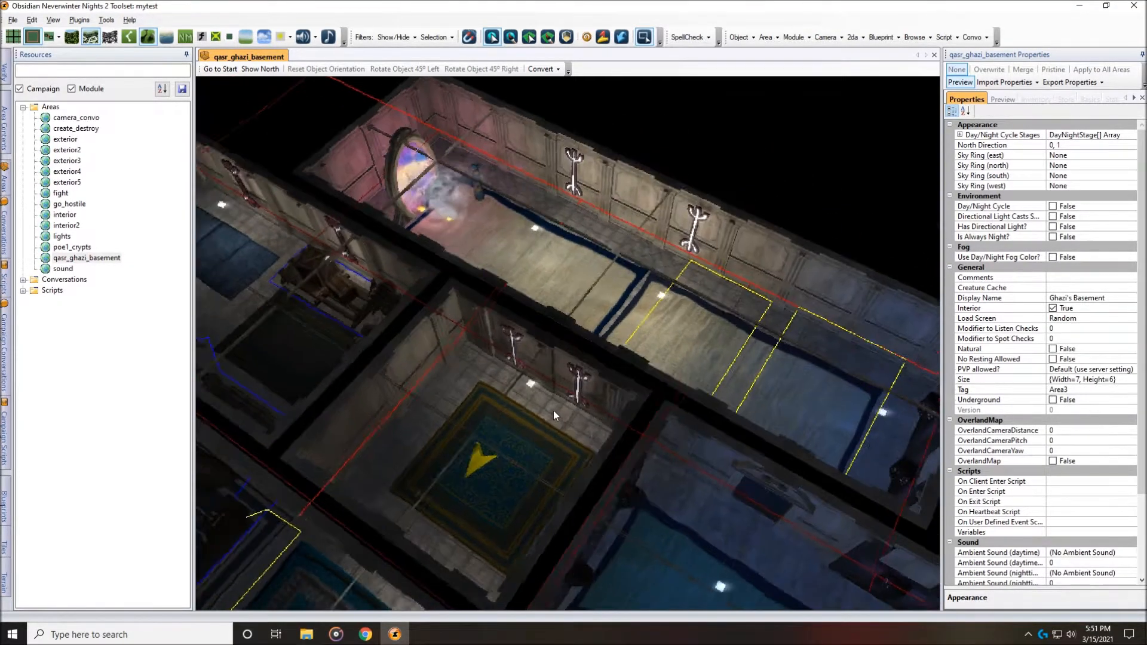
{"action": "middle_click_drag", "start_coordinate": [540, 325], "coordinate": [571, 406]}
{"action": "scroll", "coordinate": [558, 368], "scroll_direction": "up", "scroll_amount": 3}
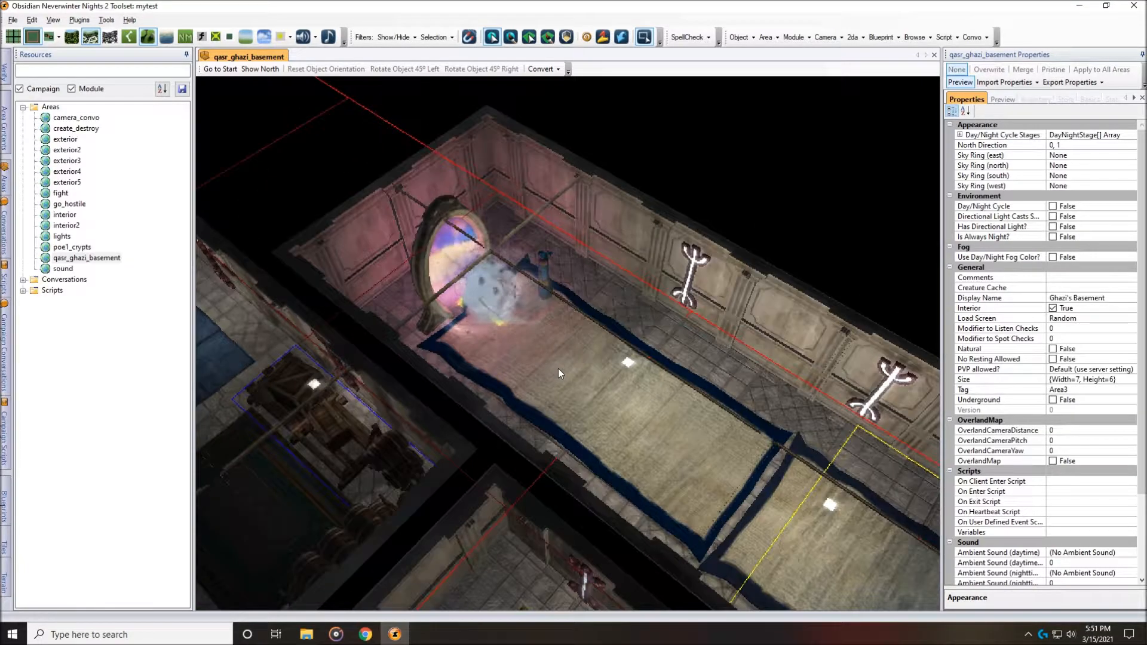
{"action": "left_click", "coordinate": [503, 320]}
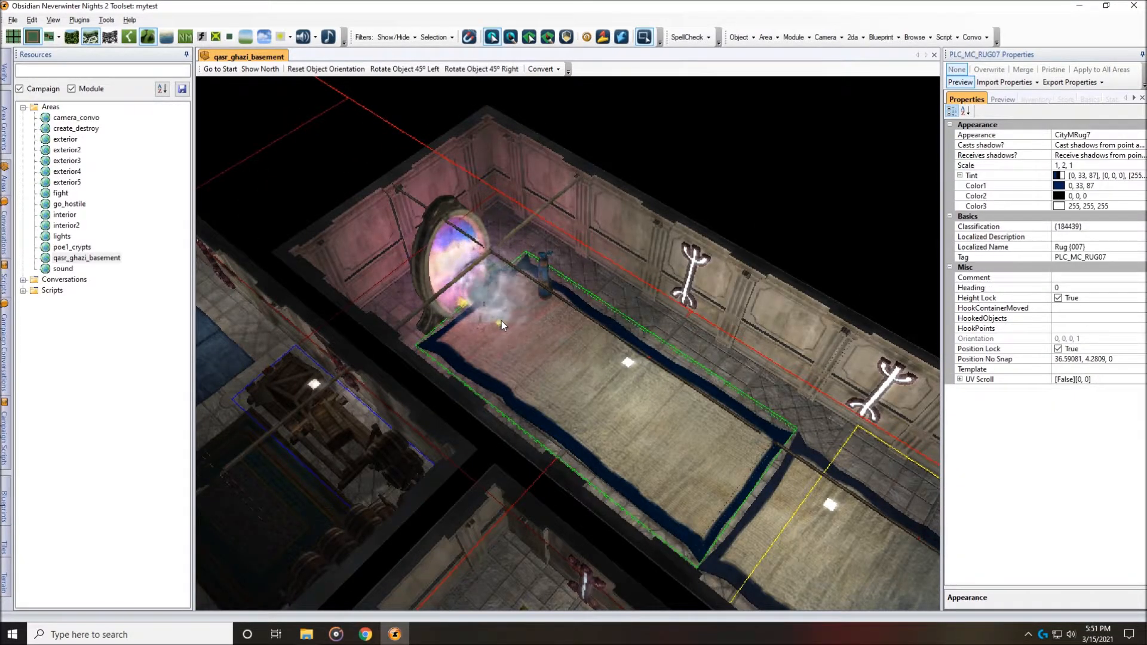
{"action": "left_click", "coordinate": [498, 324]}
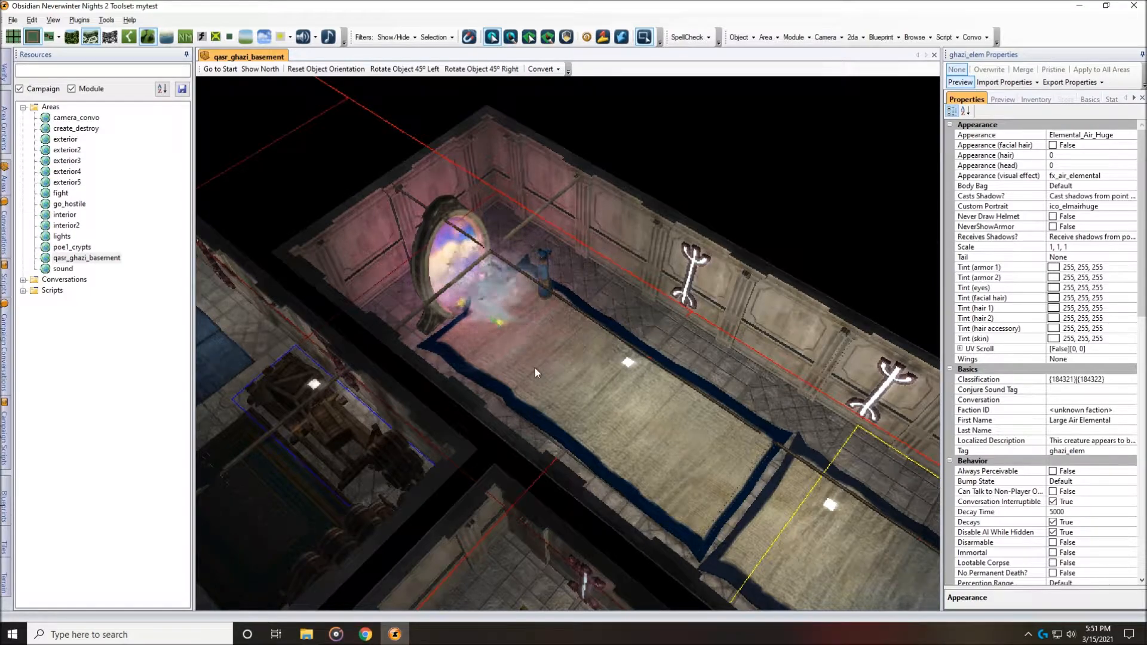
{"action": "key", "text": "Delete"}
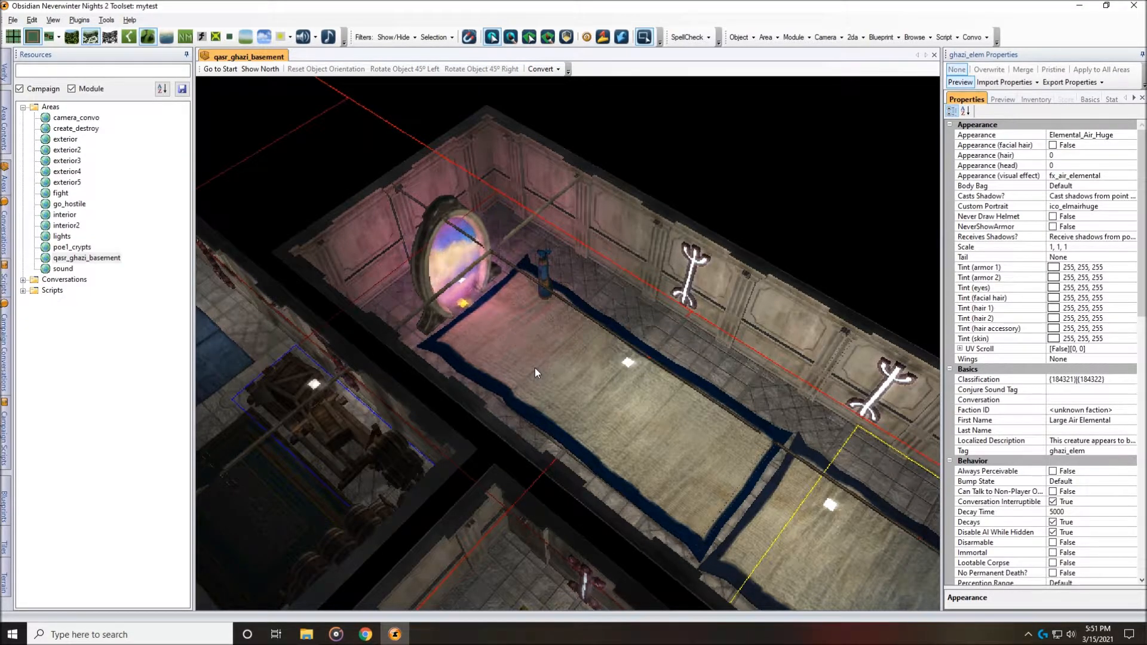
{"action": "left_click", "coordinate": [545, 266]}
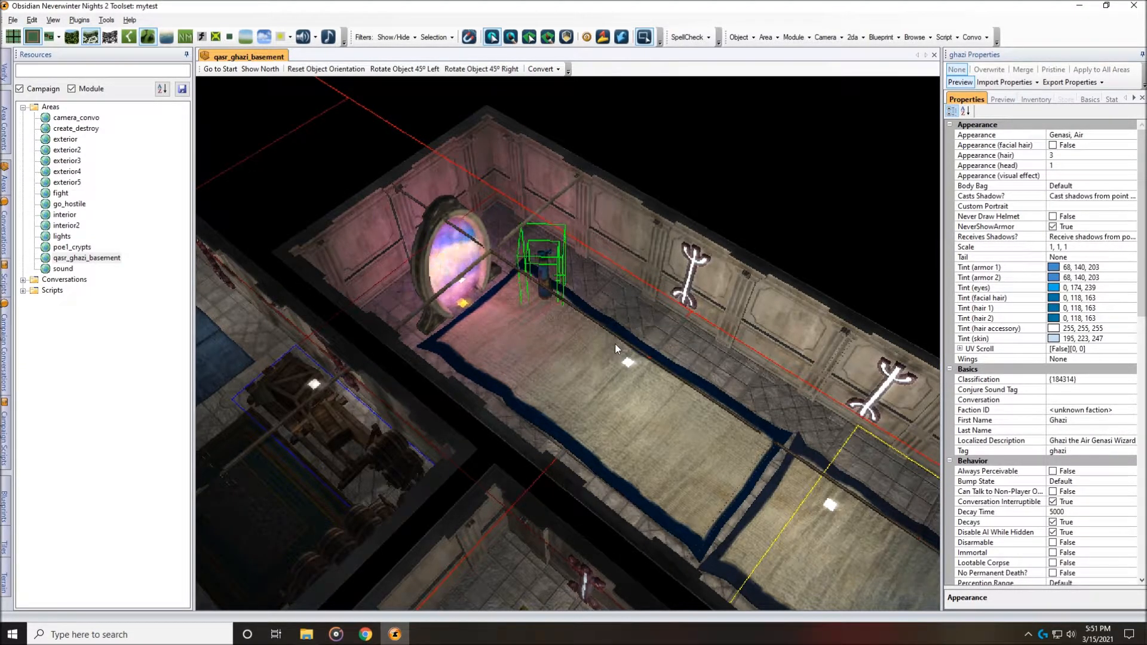
{"action": "key", "text": "Delete"}
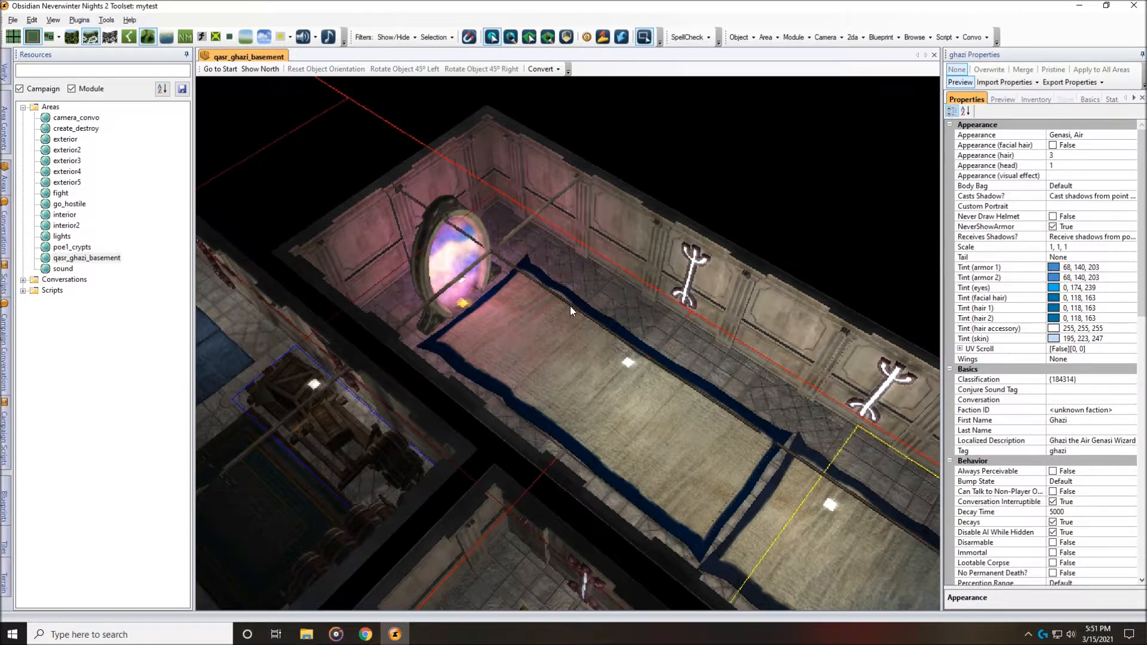
- Enable tile selection and select the tile in the central carpeted hall's far corner
{"action": "middle_click_drag", "start_coordinate": [569, 306], "coordinate": [617, 313]}
{"action": "scroll", "coordinate": [617, 315], "scroll_direction": "down", "scroll_amount": 5}
{"action": "middle_click_drag", "start_coordinate": [678, 470], "coordinate": [603, 259]}
{"action": "scroll", "coordinate": [618, 307], "scroll_direction": "down", "scroll_amount": 3}
{"action": "middle_click_drag", "start_coordinate": [630, 303], "coordinate": [624, 304]}
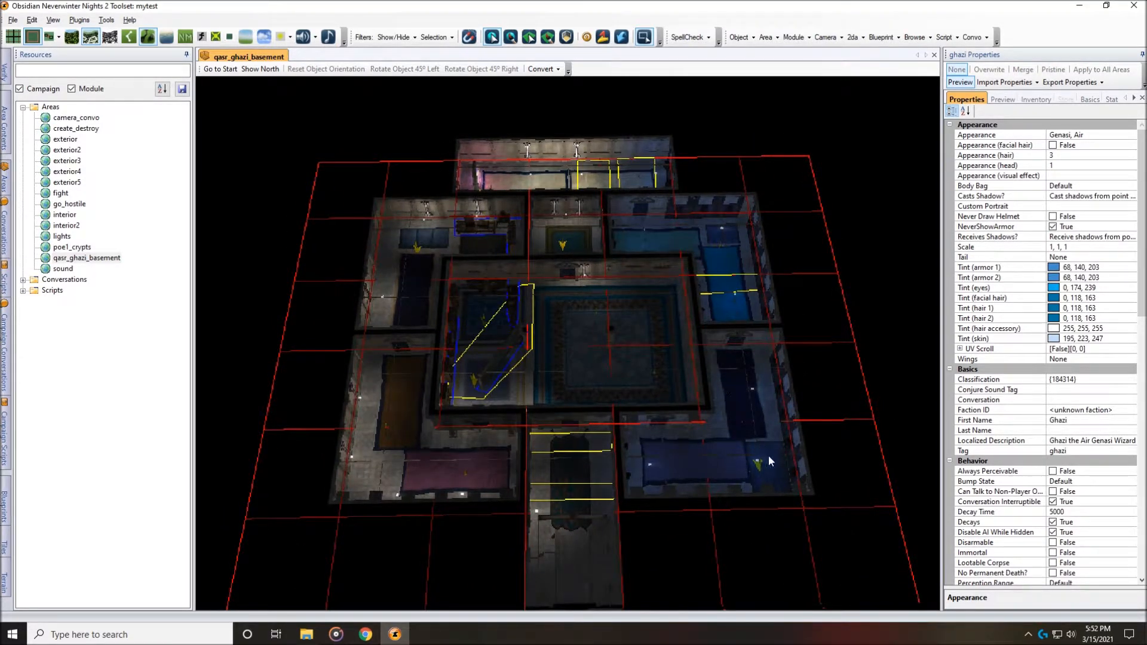
{"action": "scroll", "coordinate": [771, 461], "scroll_direction": "up", "scroll_amount": 3}
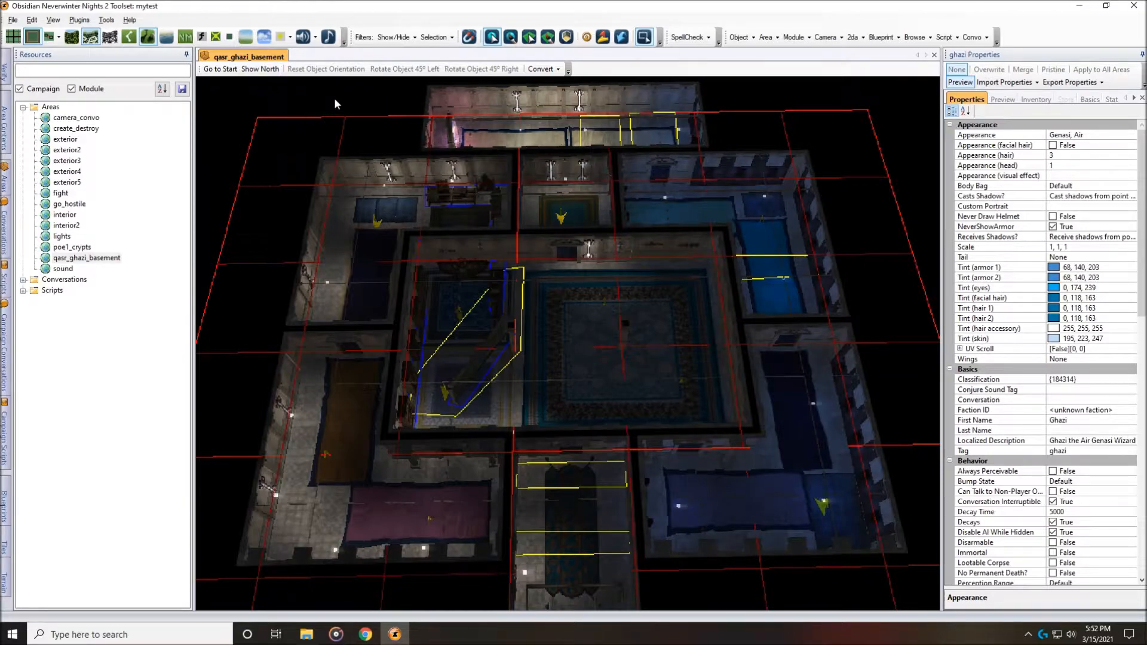
{"action": "left_click", "coordinate": [690, 295]}
{"action": "left_click", "coordinate": [690, 247]}
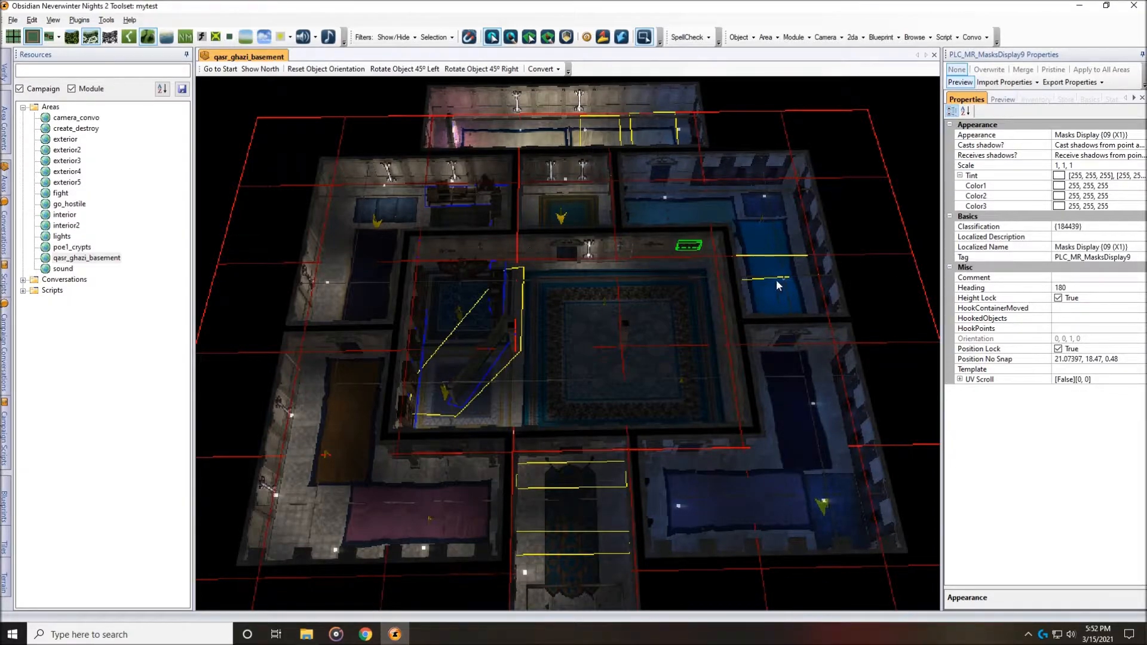
{"action": "left_click", "coordinate": [568, 37]}
{"action": "left_click", "coordinate": [657, 294]}
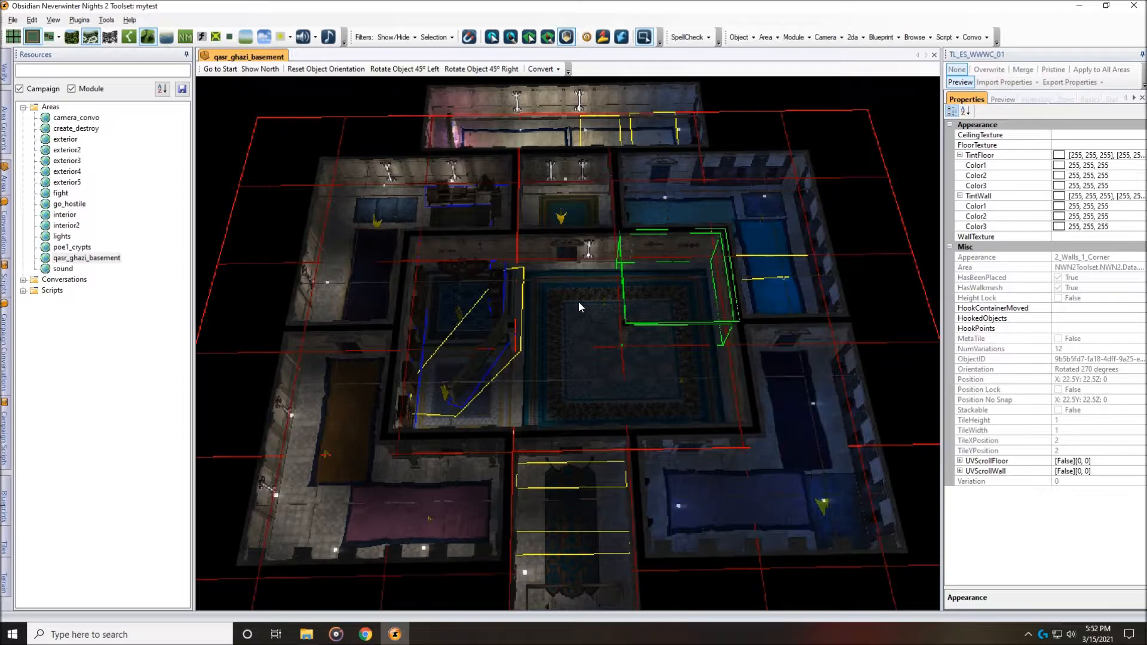
- Try to select several basement tiles together, first with a selection box and then by adding single tiles
{"action": "left_click_drag", "start_coordinate": [392, 231], "coordinate": [901, 578]}
{"action": "left_click", "coordinate": [662, 198]}
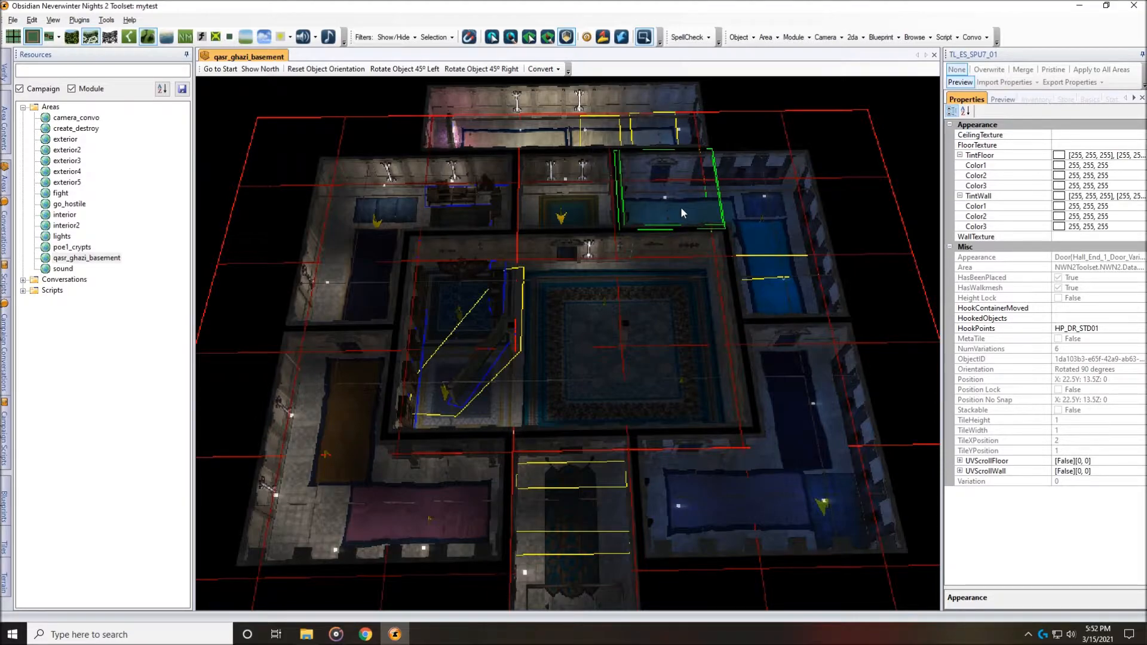
{"action": "left_click", "coordinate": [460, 299], "text": "ctrl"}
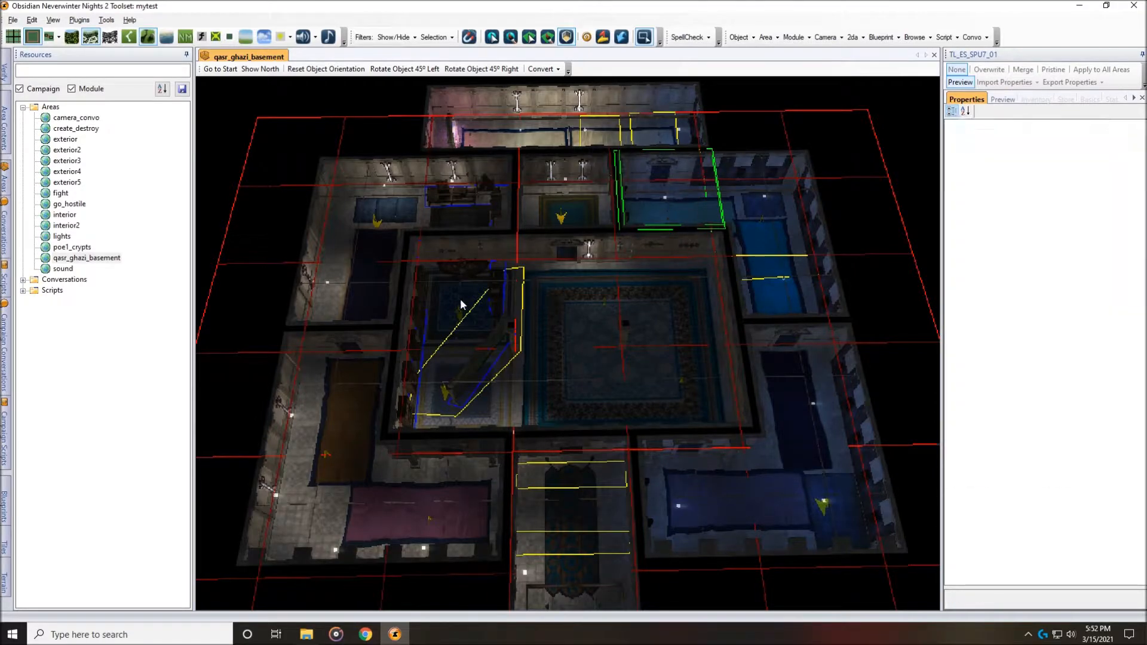
{"action": "left_click", "coordinate": [471, 396], "text": "ctrl"}
{"action": "left_click", "coordinate": [459, 514], "text": "ctrl"}
{"action": "left_click", "coordinate": [812, 515], "text": "ctrl"}
- Examine the ceiling, floor and wall texture settings of the central hall's far corner tile
{"action": "left_click", "coordinate": [698, 356]}
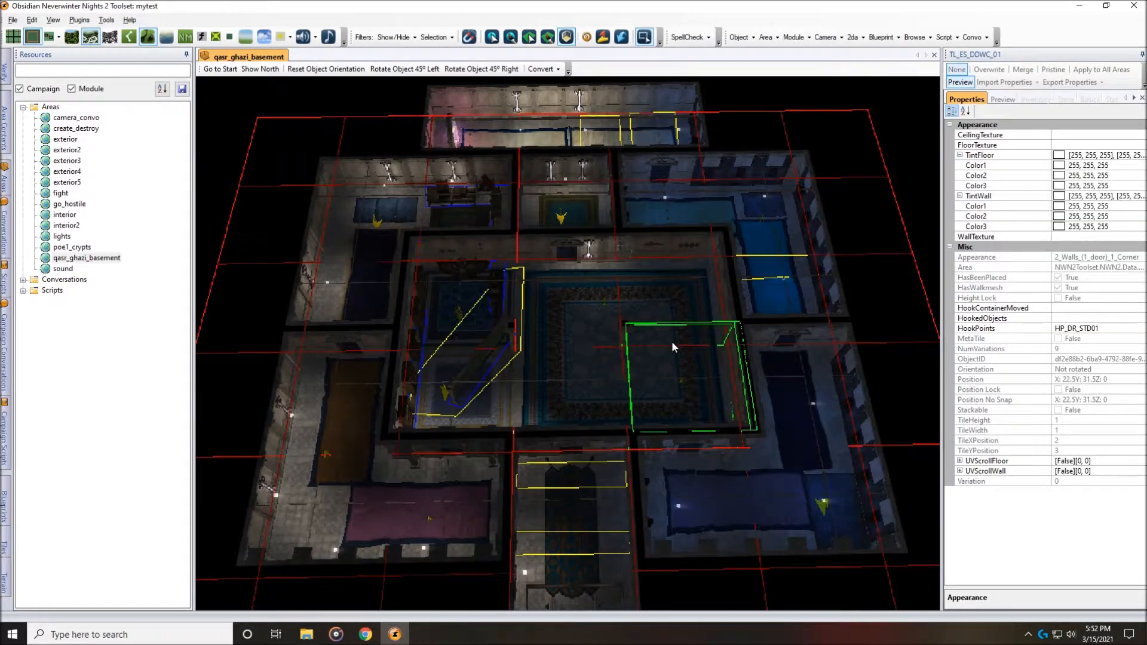
{"action": "left_click", "coordinate": [671, 279]}
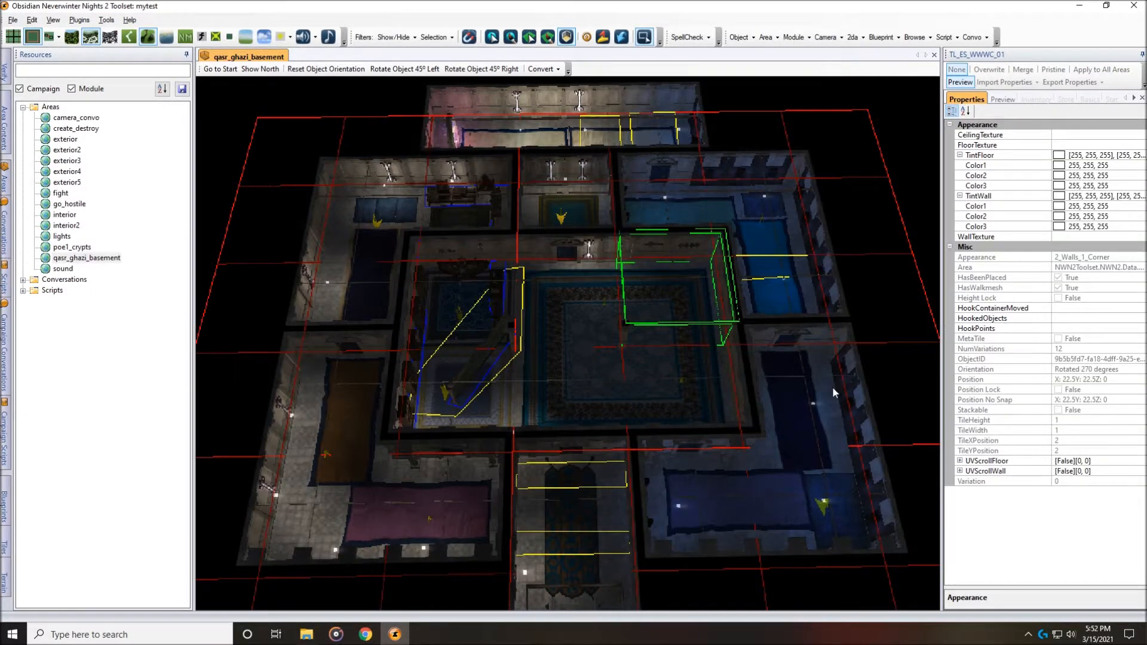
{"action": "left_click", "coordinate": [977, 136]}
{"action": "left_click", "coordinate": [986, 146]}
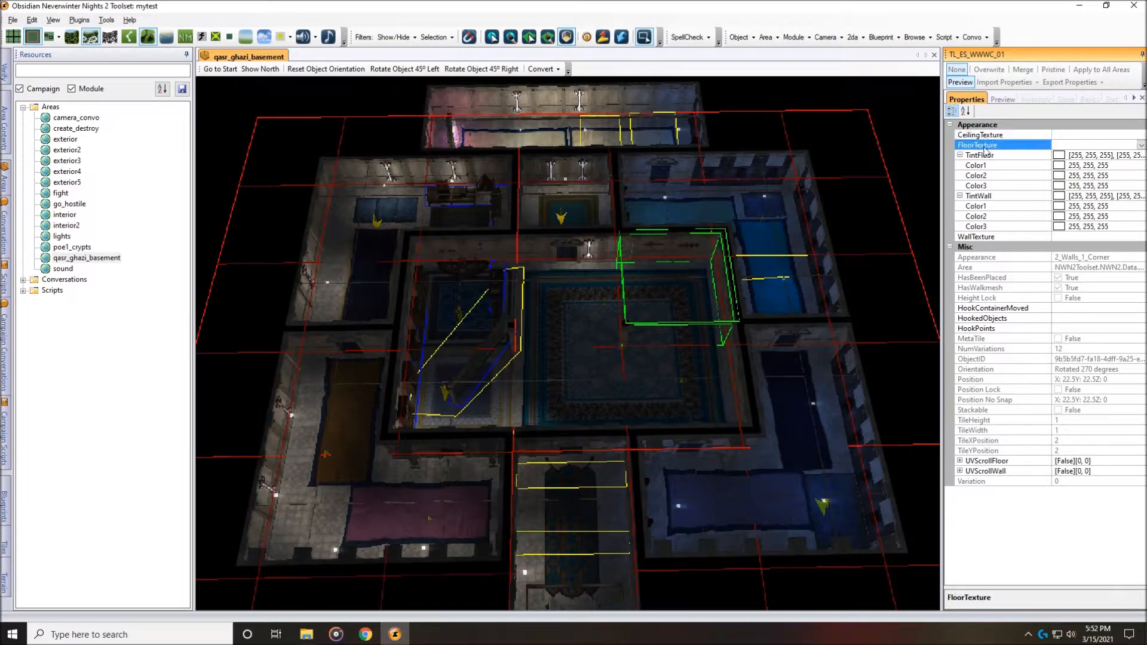
{"action": "left_click", "coordinate": [985, 238]}
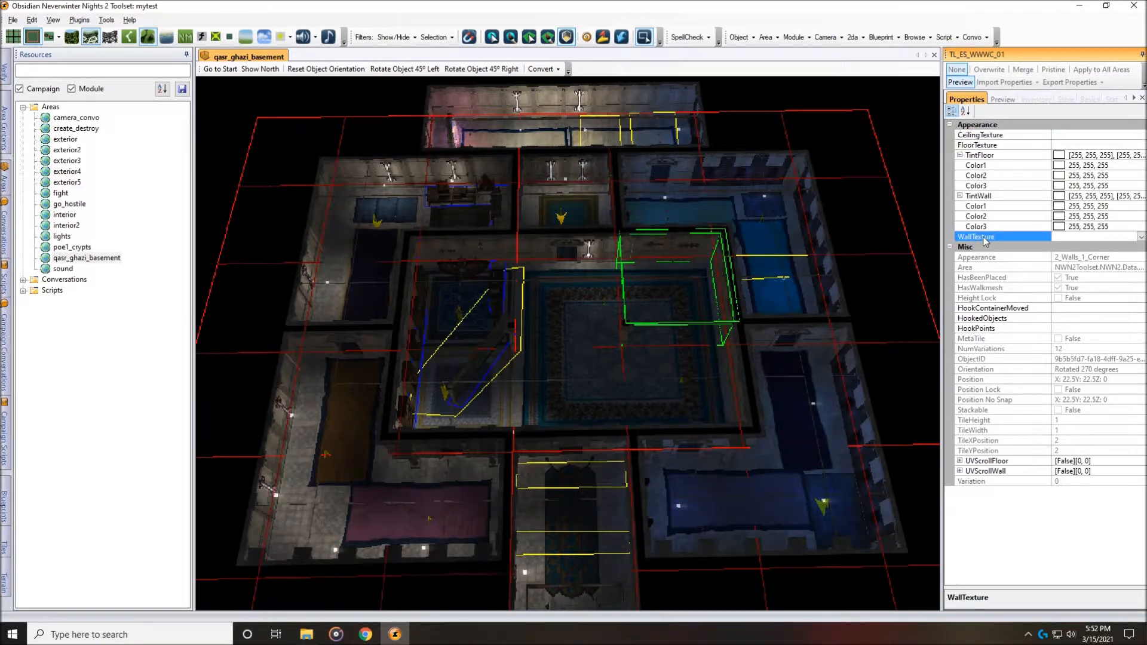
{"action": "left_click", "coordinate": [1016, 146]}
{"action": "left_click", "coordinate": [1007, 137]}
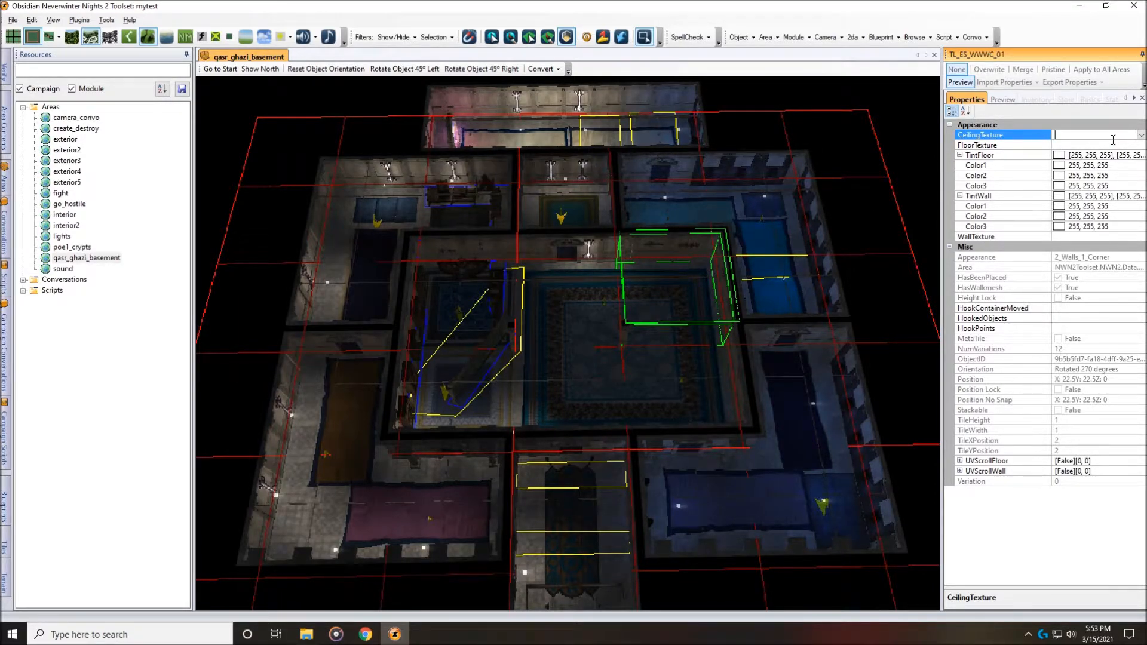
{"action": "left_click", "coordinate": [980, 237]}
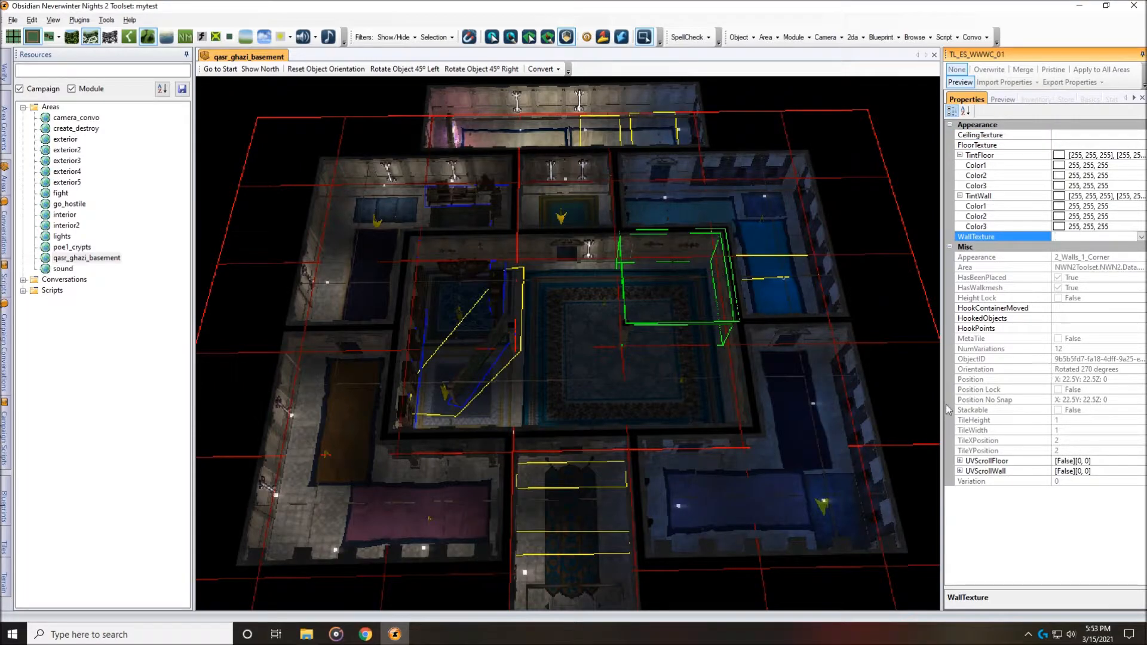
- Check the texture settings of individual tiles in the outer rooms, the stair hall and the central hall
{"action": "left_click", "coordinate": [697, 423]}
{"action": "scroll", "coordinate": [719, 429], "scroll_direction": "down", "scroll_amount": 1}
{"action": "left_click", "coordinate": [456, 517]}
{"action": "left_click", "coordinate": [365, 490]}
{"action": "left_click", "coordinate": [360, 418]}
{"action": "left_click", "coordinate": [380, 267]}
{"action": "left_click", "coordinate": [389, 220]}
{"action": "left_click", "coordinate": [494, 213]}
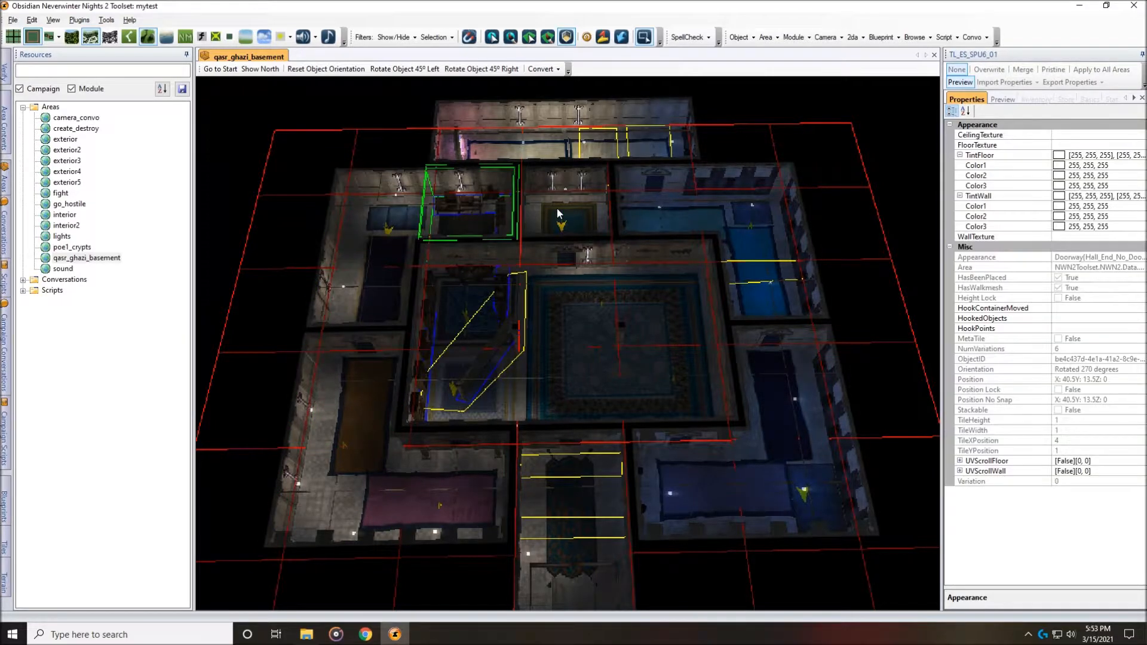
{"action": "left_click", "coordinate": [768, 214]}
{"action": "left_click", "coordinate": [790, 292]}
{"action": "left_click", "coordinate": [794, 418]}
{"action": "left_click", "coordinate": [811, 513]}
{"action": "left_click", "coordinate": [695, 519]}
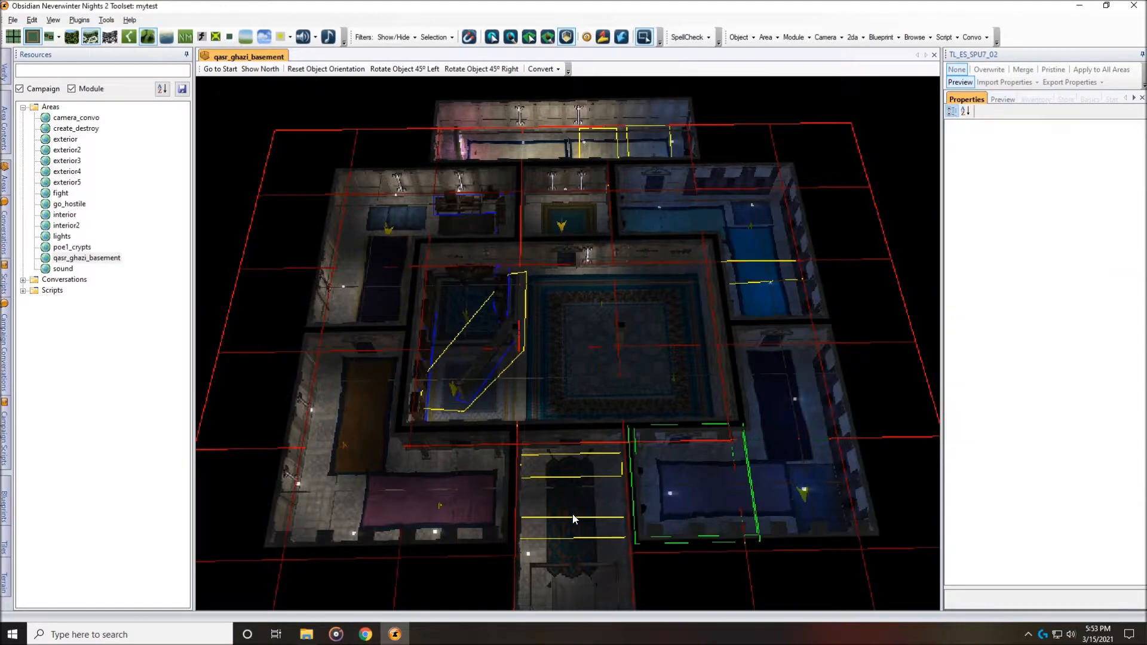
{"action": "left_click", "coordinate": [573, 517]}
{"action": "scroll", "coordinate": [600, 561], "scroll_direction": "down", "scroll_amount": 3}
{"action": "left_click", "coordinate": [577, 541]}
{"action": "scroll", "coordinate": [594, 536], "scroll_direction": "up", "scroll_amount": 2}
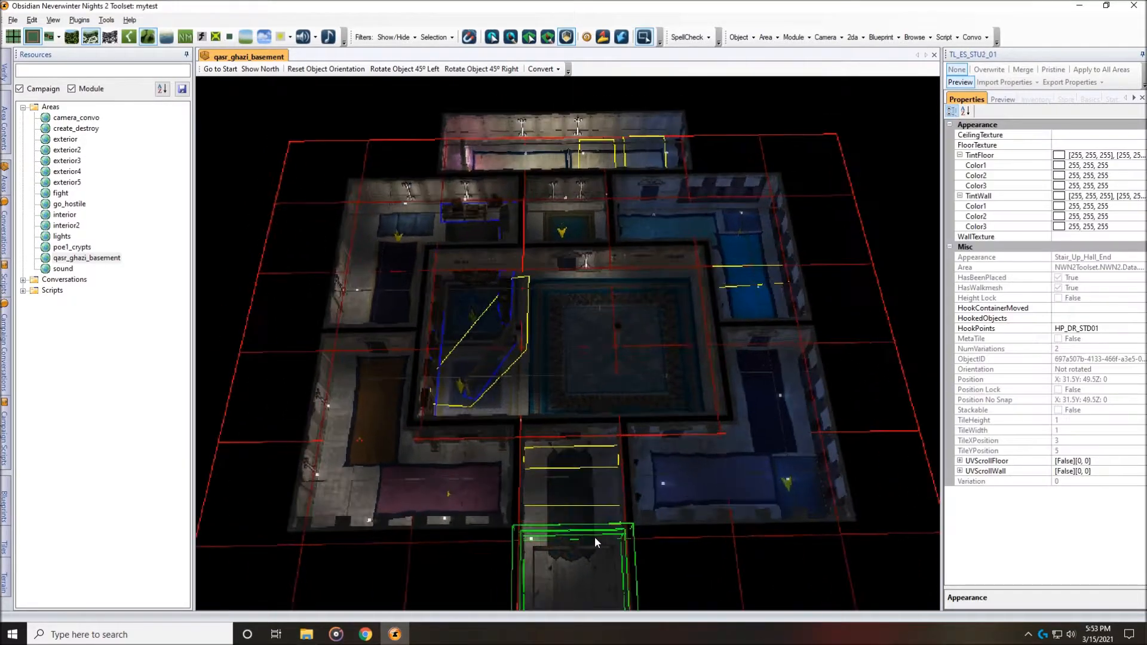
{"action": "left_click", "coordinate": [569, 384]}
{"action": "left_click", "coordinate": [484, 293]}
{"action": "left_click", "coordinate": [570, 285]}
- Select all tiles of the basement together and set their ceiling texture to EstateCeiling01
{"action": "scroll", "coordinate": [676, 382], "scroll_direction": "down", "scroll_amount": 4}
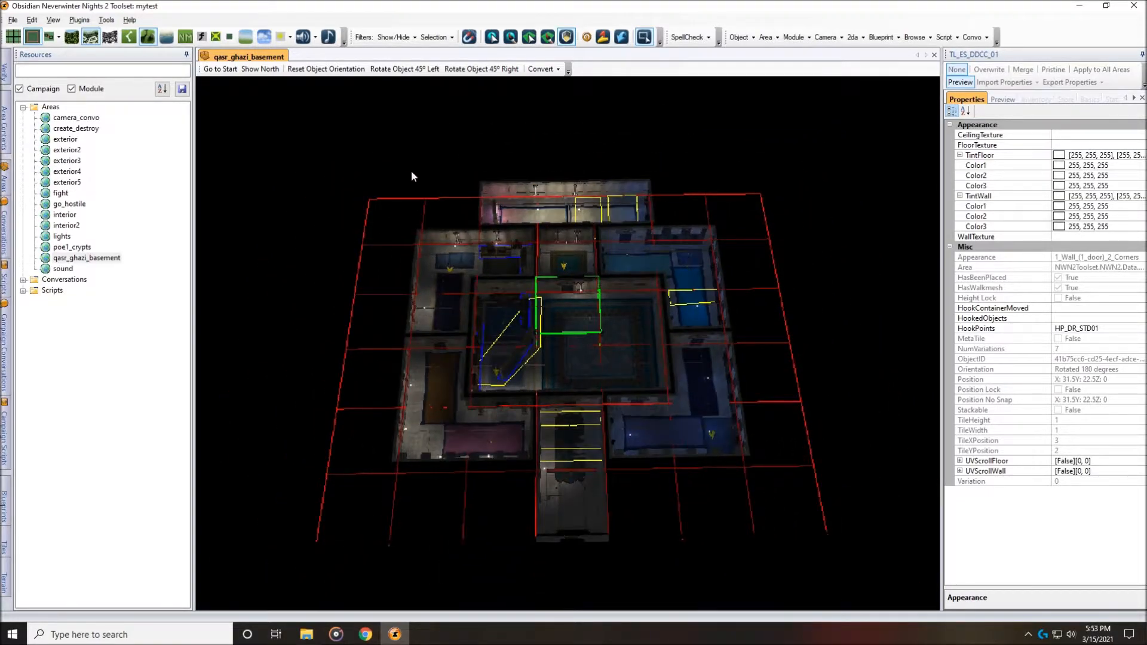
{"action": "left_click_drag", "start_coordinate": [432, 188], "coordinate": [680, 482]}
{"action": "left_click_drag", "start_coordinate": [346, 158], "coordinate": [756, 520]}
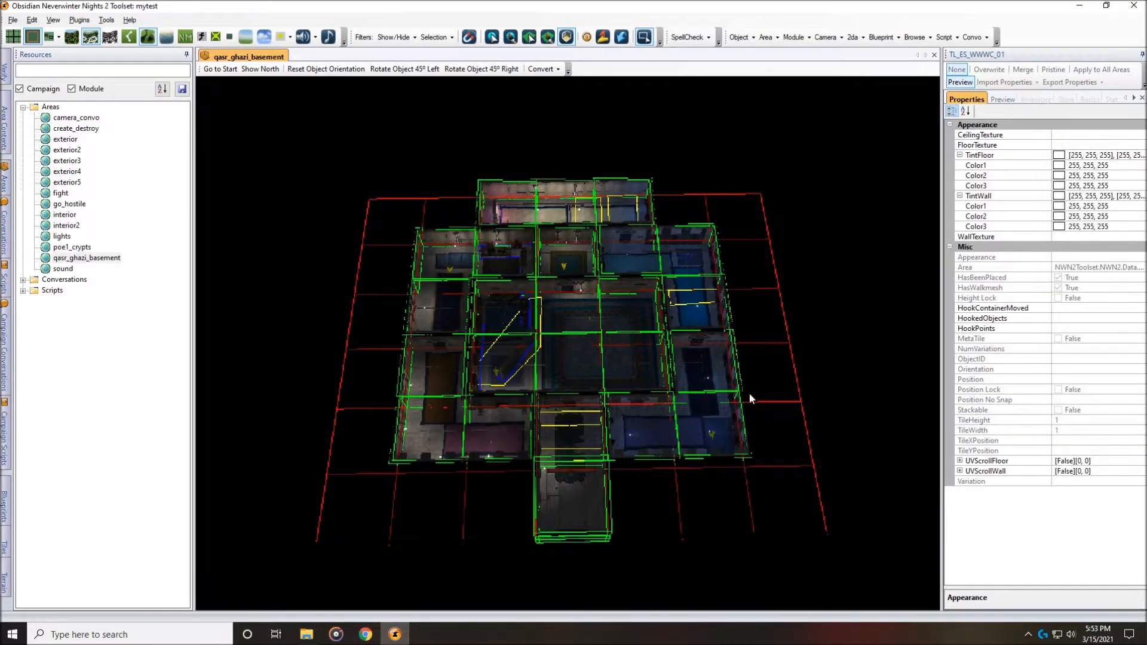
{"action": "left_click", "coordinate": [987, 136]}
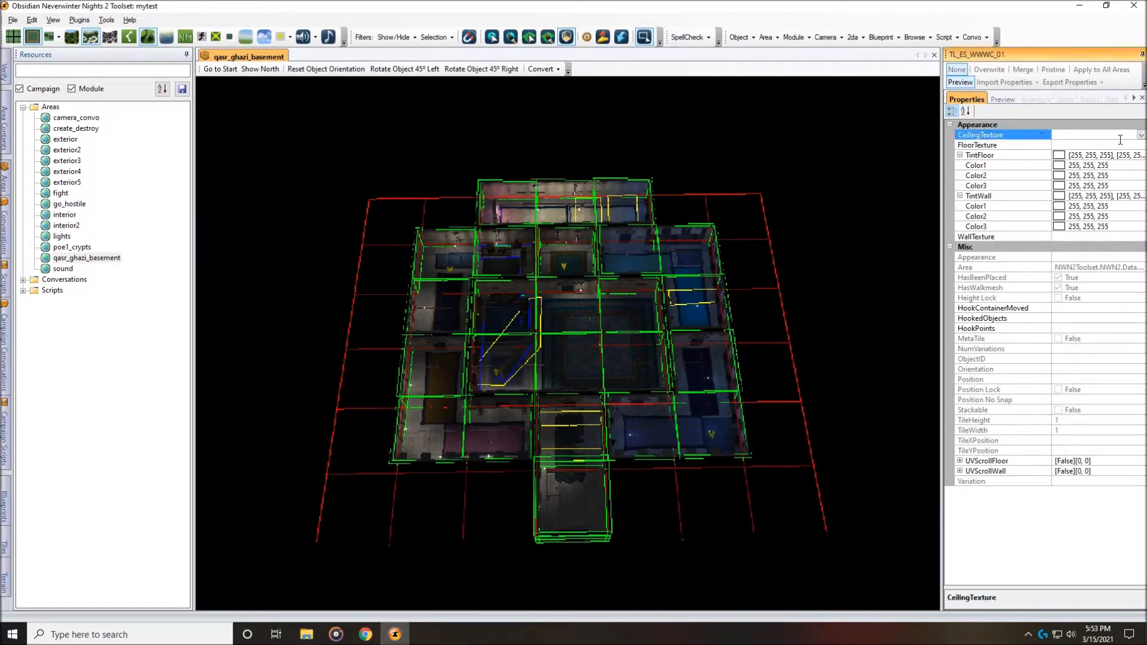
{"action": "left_click", "coordinate": [1142, 135]}
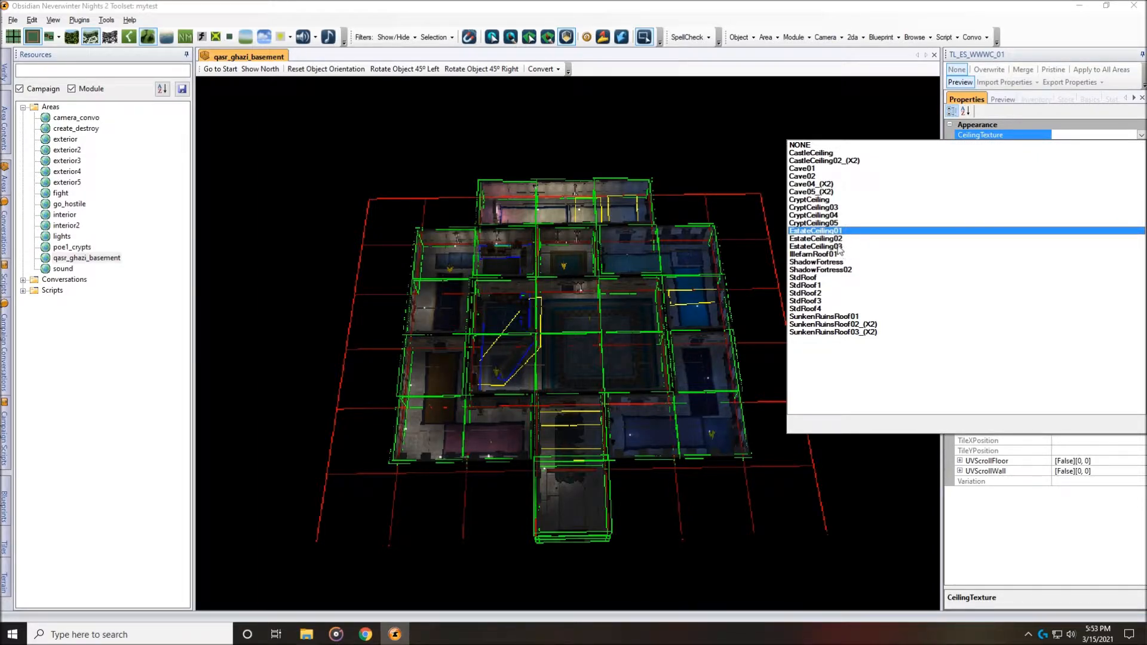
{"action": "left_click", "coordinate": [814, 231]}
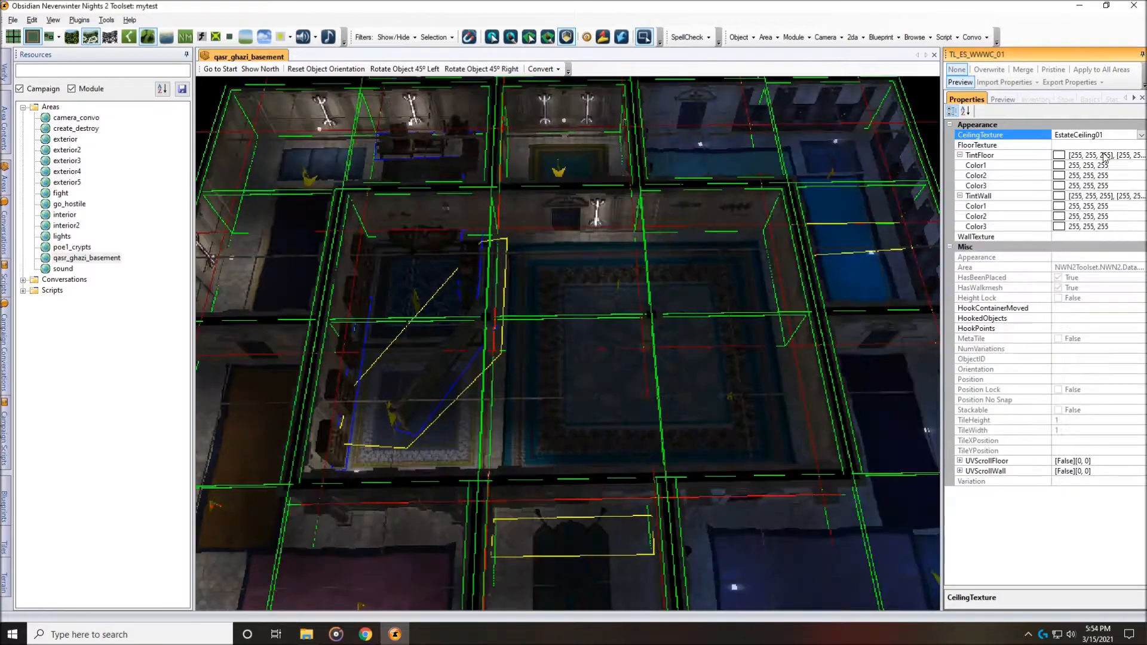
- Set the selected tiles' floor texture to EstateFloor01 and their wall texture to EstateWall01
{"action": "left_click", "coordinate": [1142, 146]}
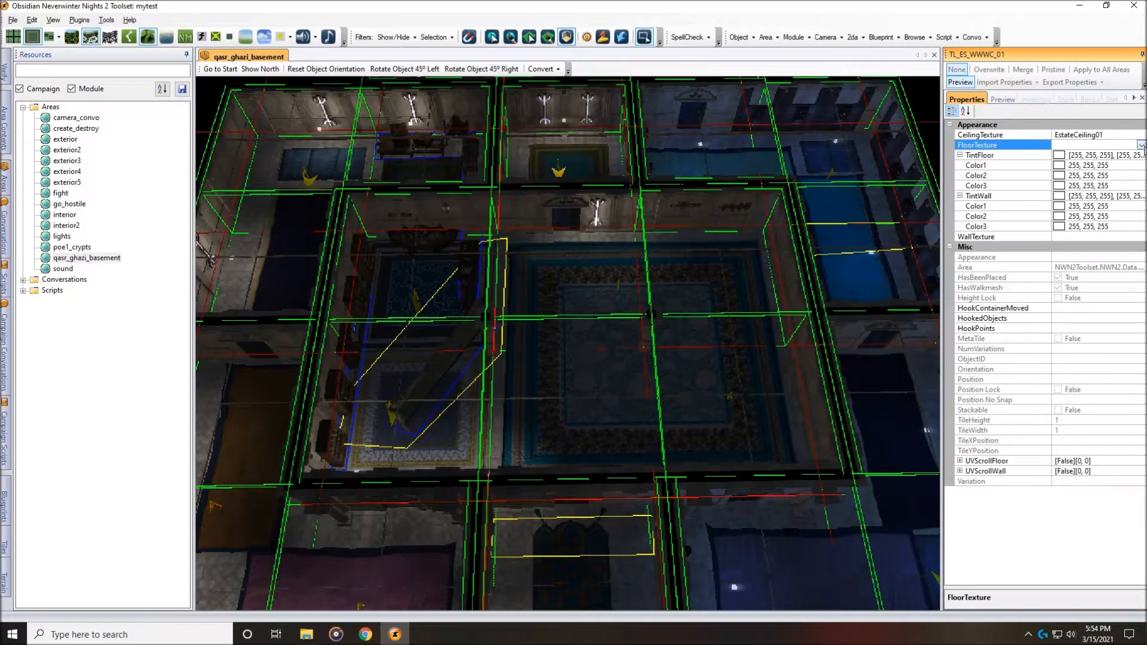
{"action": "left_click", "coordinate": [1142, 146]}
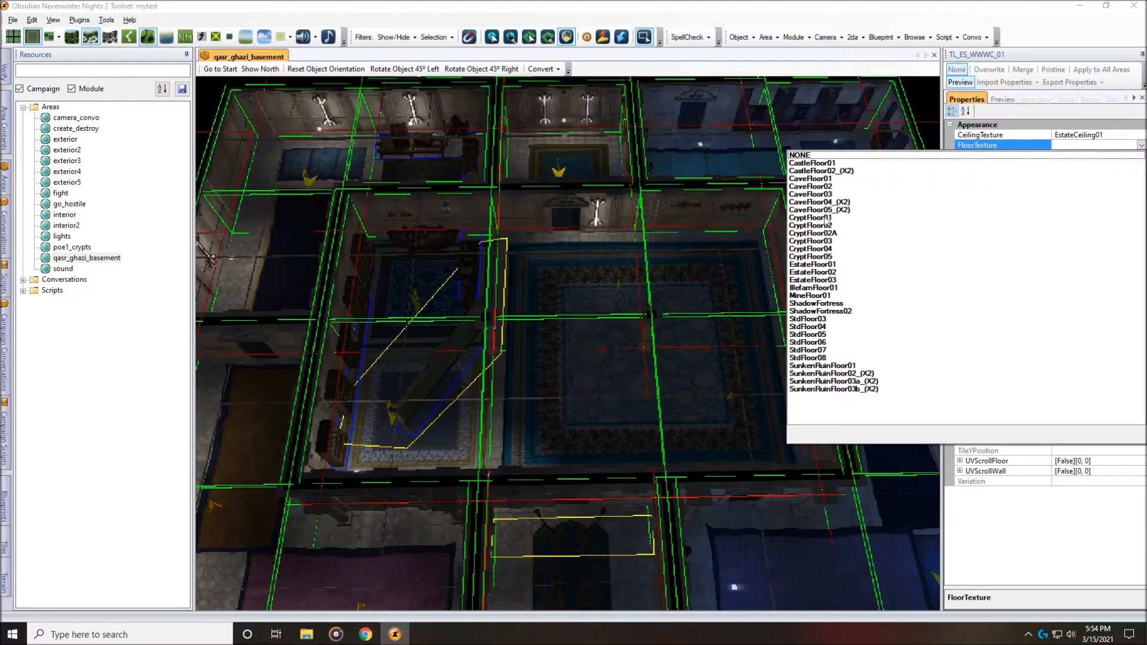
{"action": "left_click", "coordinate": [827, 265]}
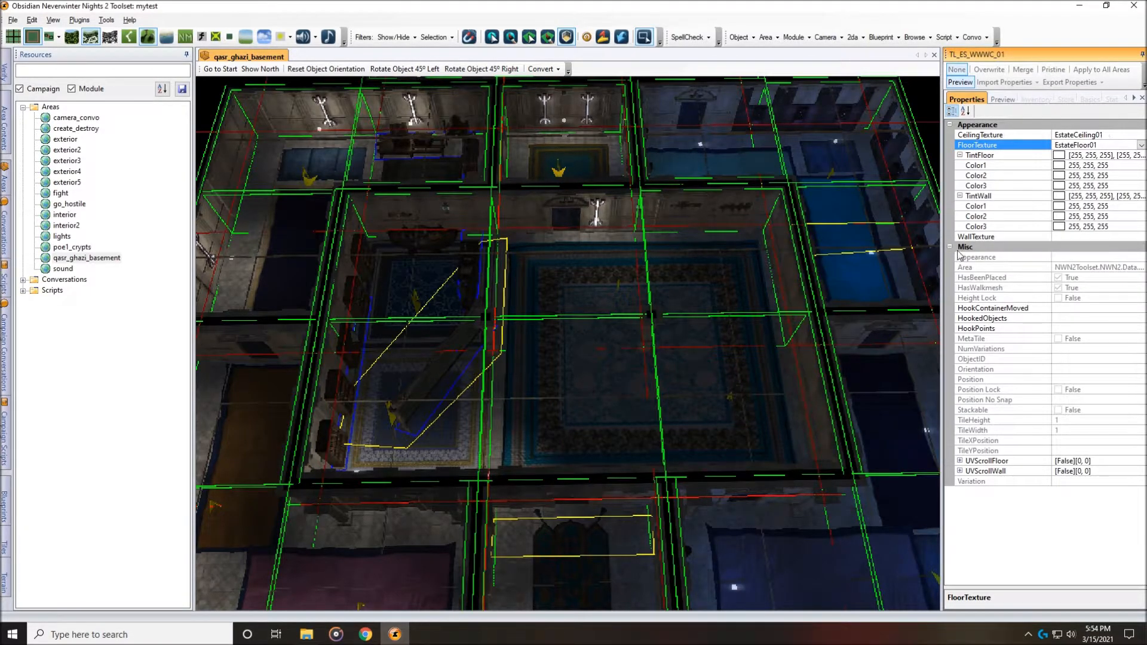
{"action": "left_click", "coordinate": [1115, 237]}
{"action": "left_click", "coordinate": [1141, 237]}
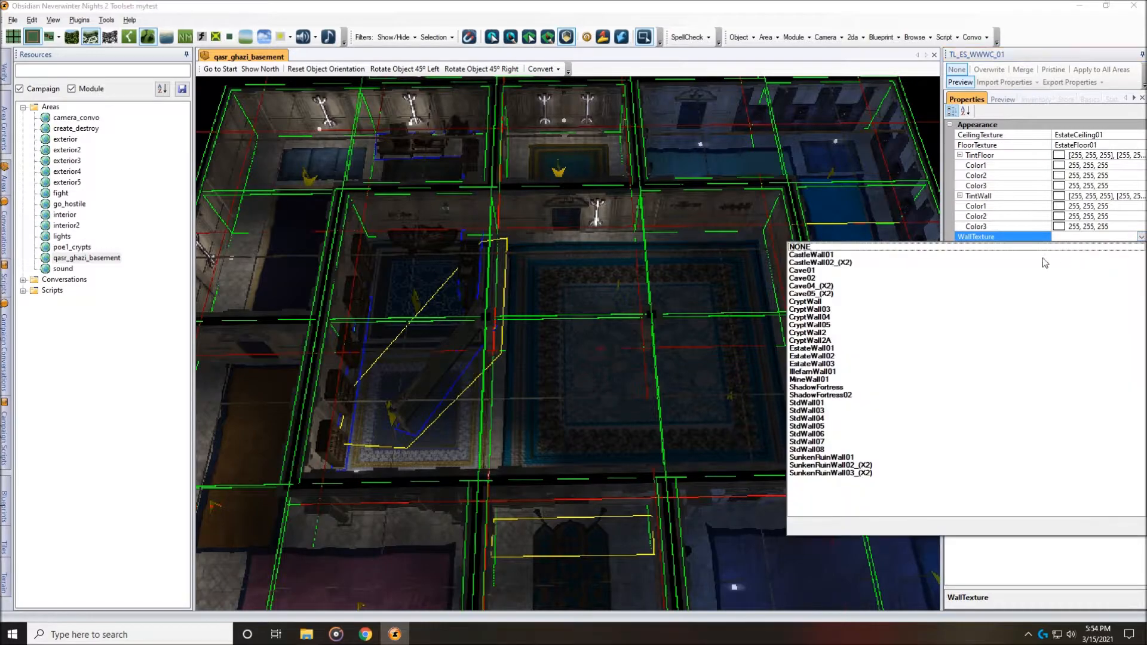
{"action": "left_click", "coordinate": [825, 348]}
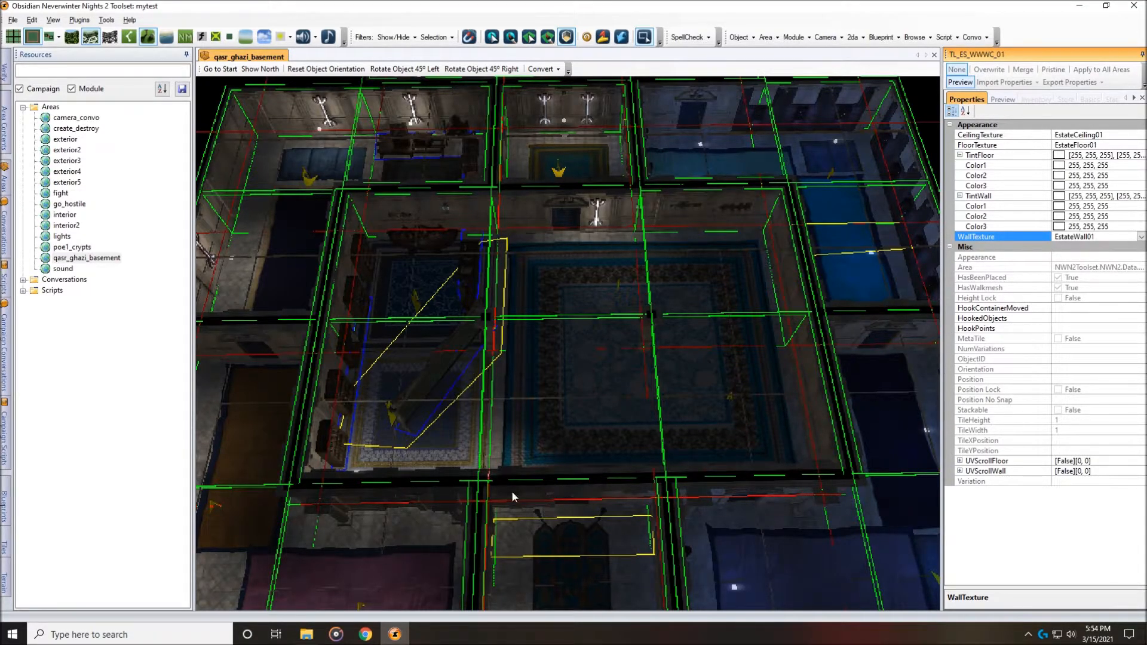
- Check the texture settings of individual tiles in the outer rooms and the central hall after the change
{"action": "scroll", "coordinate": [496, 495], "scroll_direction": "down", "scroll_amount": 4}
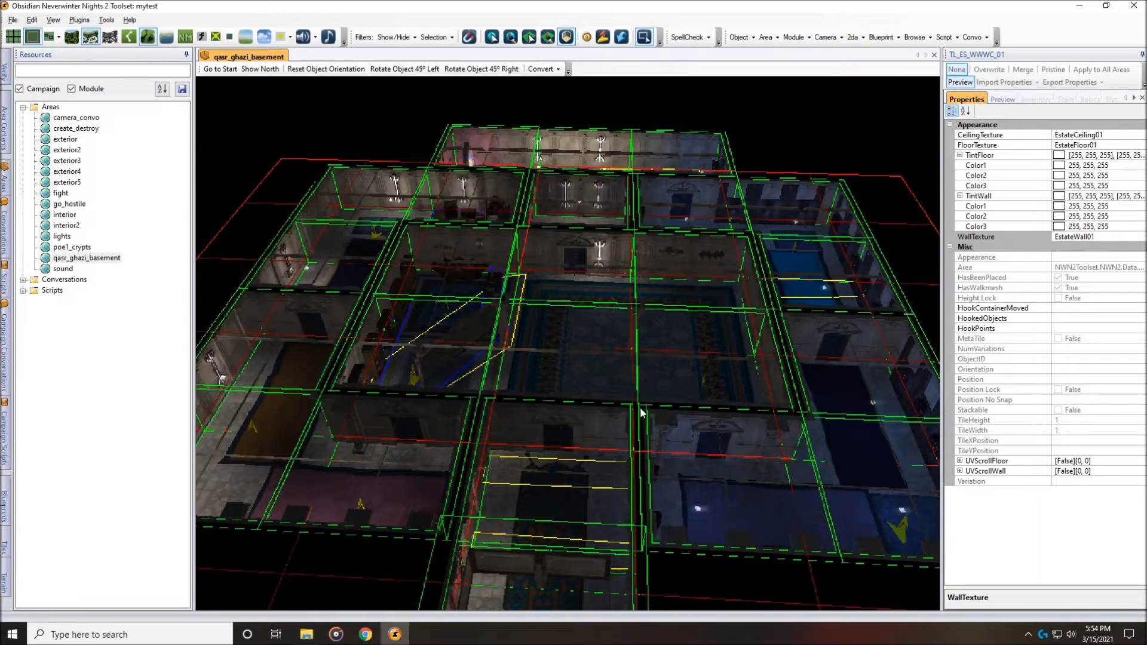
{"action": "scroll", "coordinate": [640, 418], "scroll_direction": "down", "scroll_amount": 6}
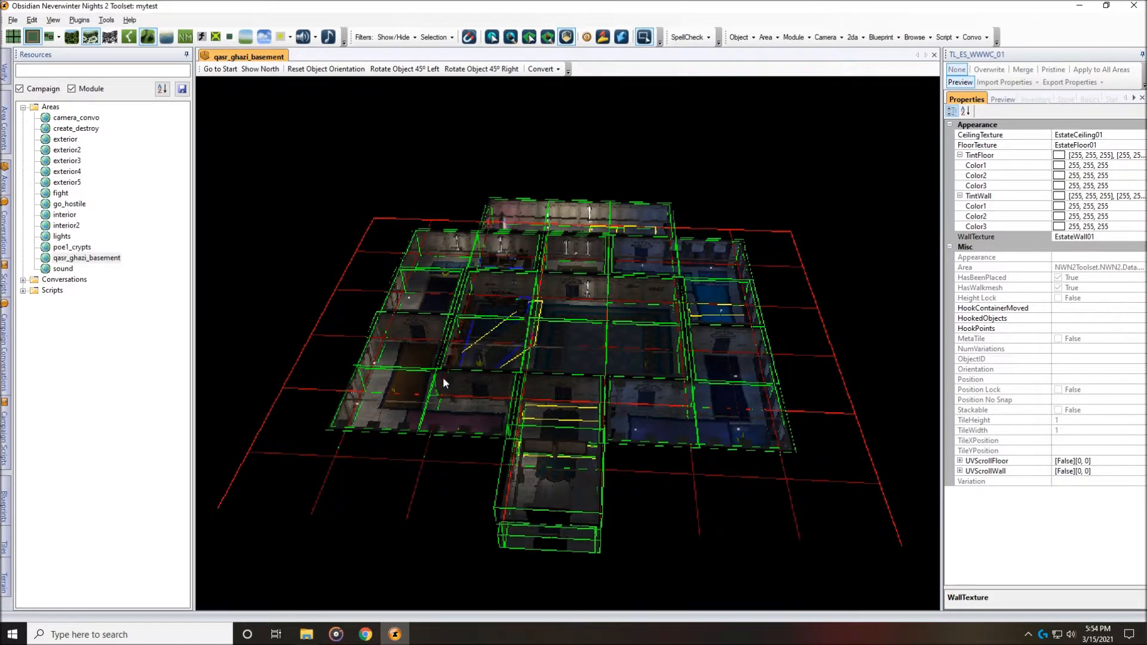
{"action": "left_click", "coordinate": [417, 374]}
{"action": "left_click", "coordinate": [427, 300]}
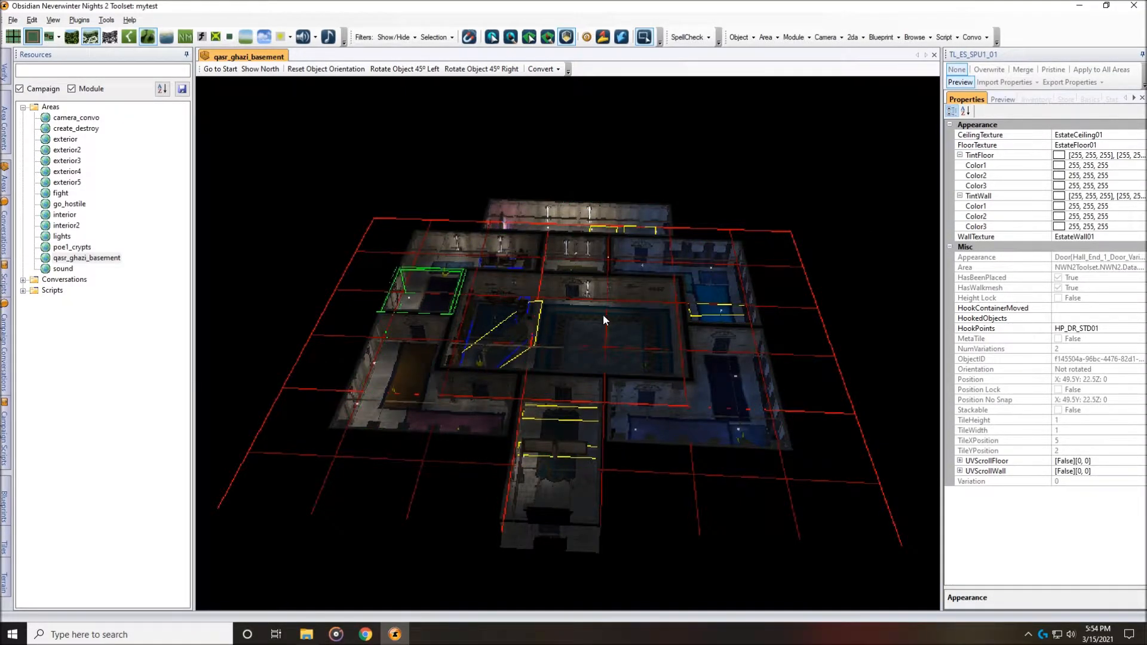
{"action": "scroll", "coordinate": [565, 347], "scroll_direction": "up", "scroll_amount": 1}
{"action": "left_click", "coordinate": [731, 349]}
{"action": "left_click", "coordinate": [648, 310]}
{"action": "left_click", "coordinate": [629, 350]}
{"action": "left_click", "coordinate": [548, 377]}
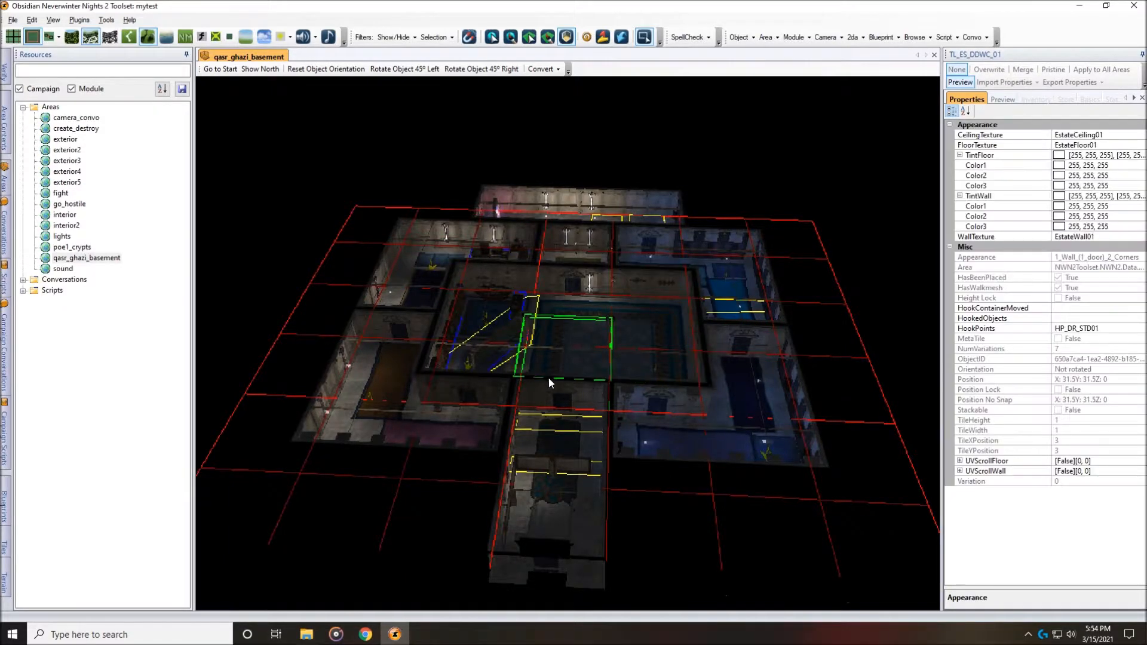
{"action": "left_click", "coordinate": [456, 411]}
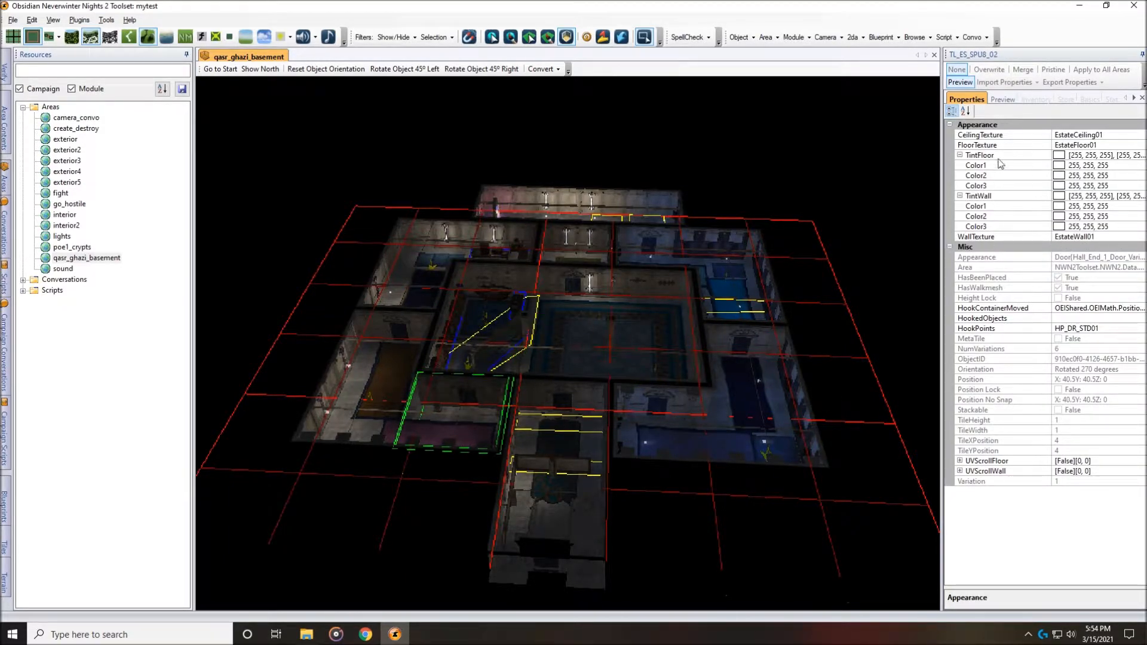
- Hide the encounters in the basement and show them again to identify which outlines belong to them
{"action": "middle_click_drag", "start_coordinate": [665, 334], "coordinate": [631, 307]}
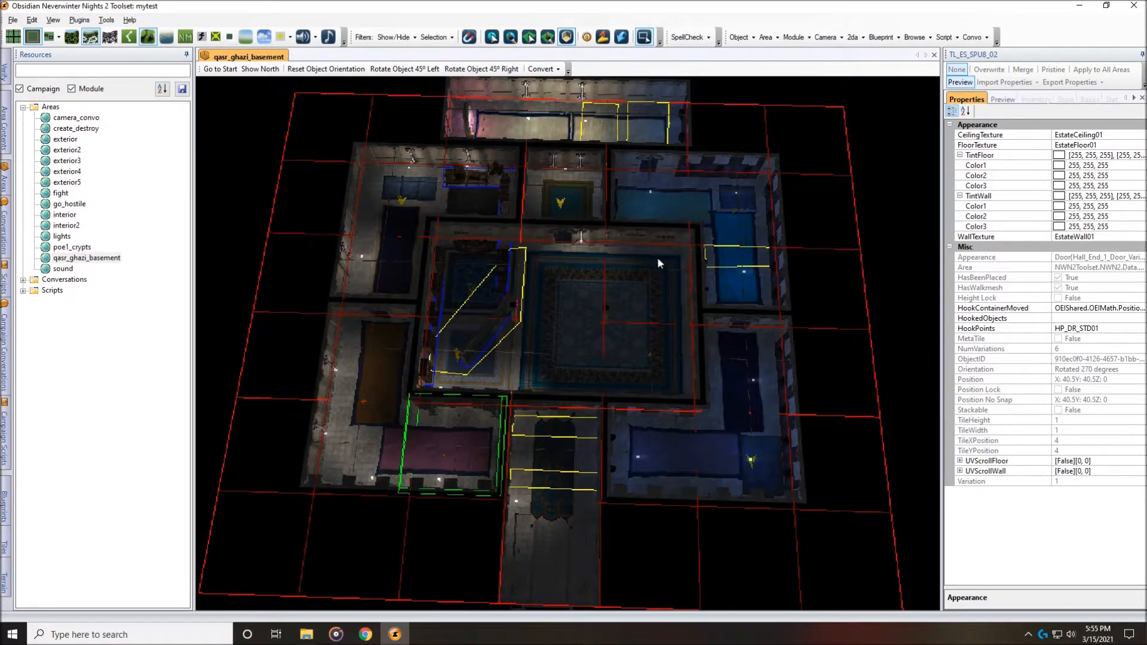
{"action": "left_click", "coordinate": [399, 37]}
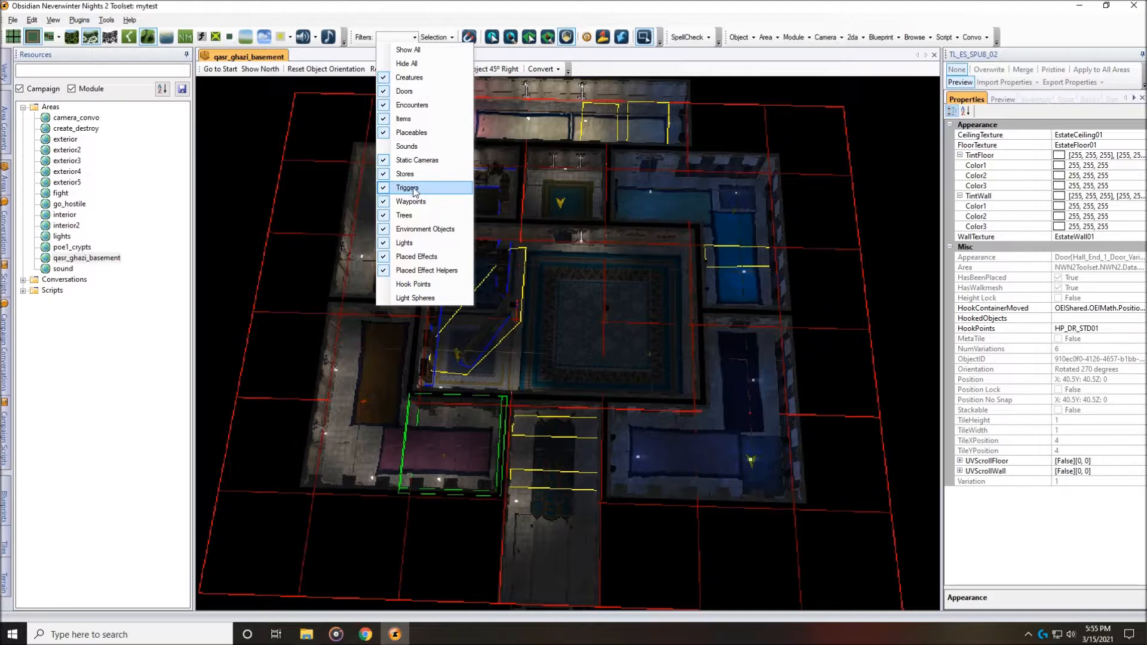
{"action": "left_click", "coordinate": [413, 106]}
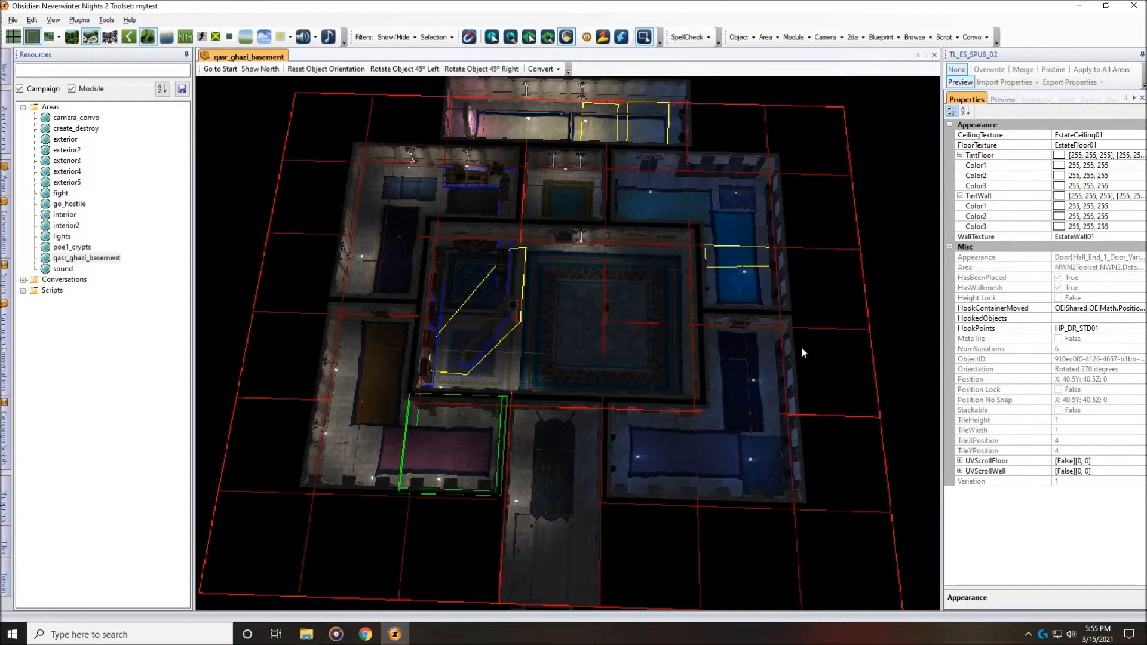
{"action": "left_click", "coordinate": [395, 39]}
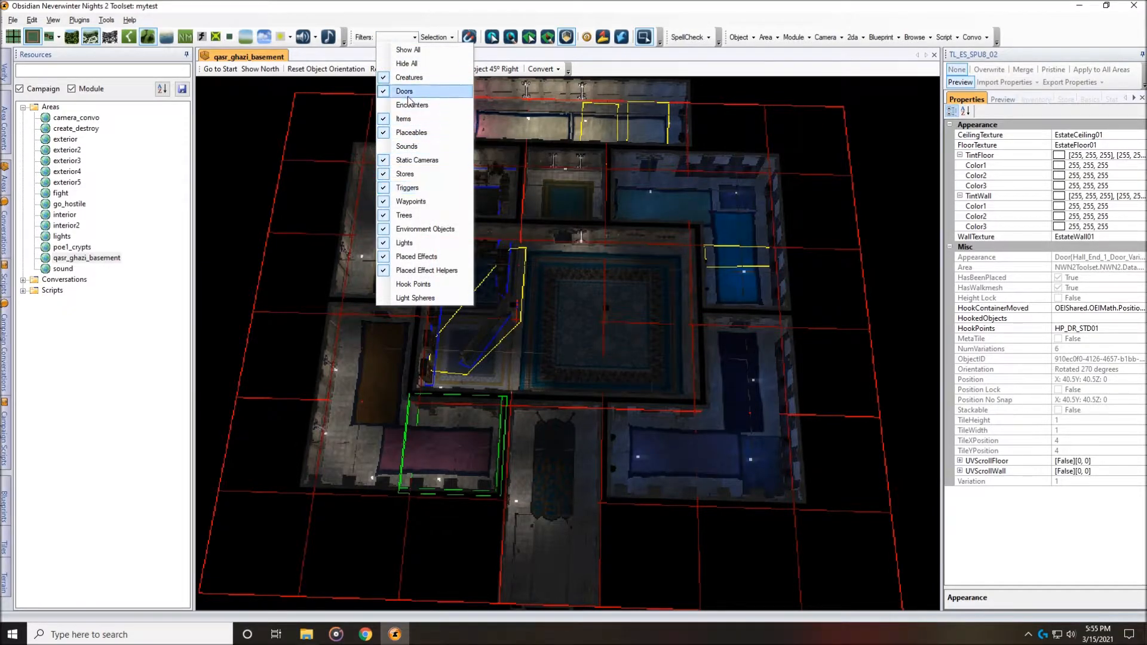
{"action": "left_click", "coordinate": [410, 104]}
- Hide the triggers in the basement and show them again to tell their outlines from the encounters
{"action": "left_click", "coordinate": [394, 39]}
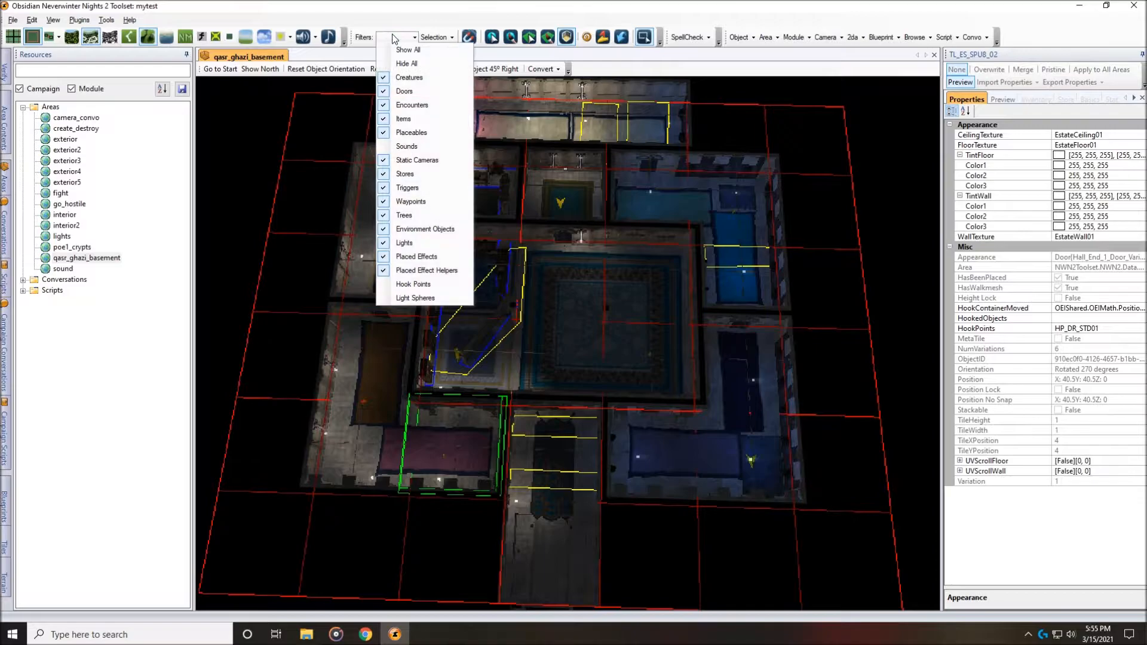
{"action": "left_click", "coordinate": [406, 189]}
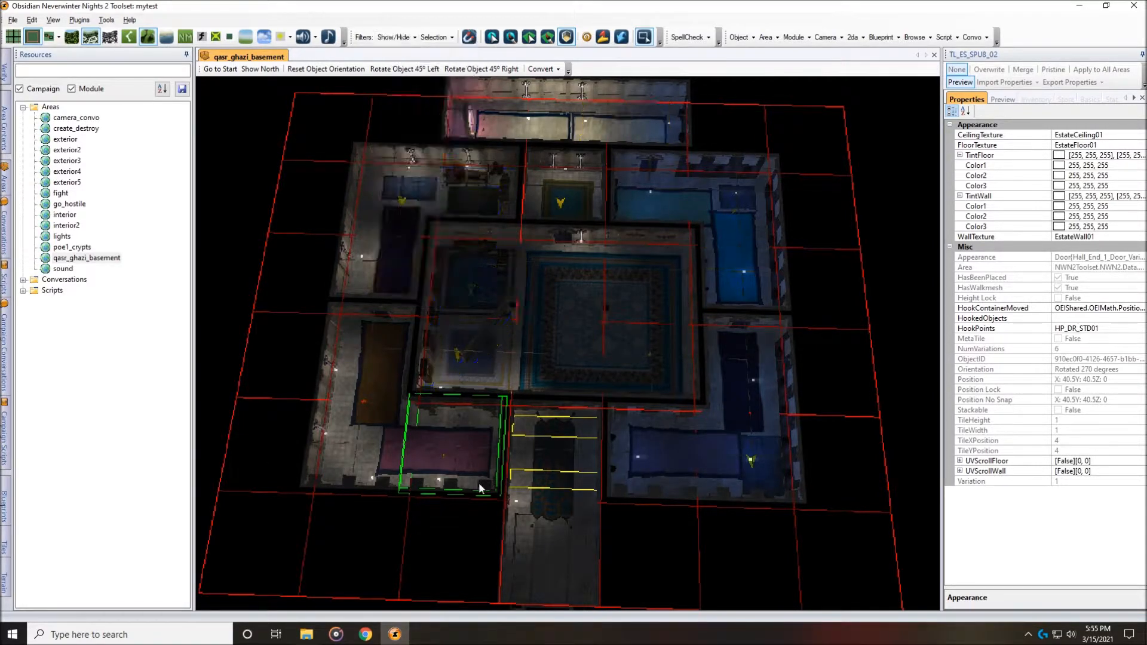
{"action": "left_click", "coordinate": [396, 37]}
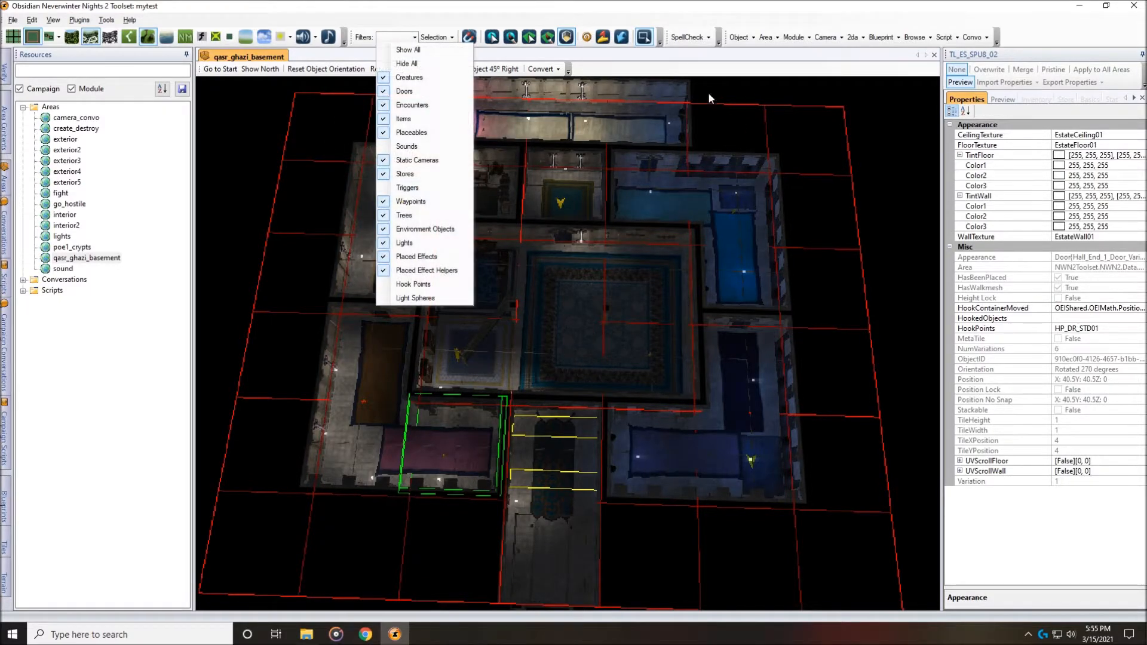
{"action": "left_click", "coordinate": [411, 188]}
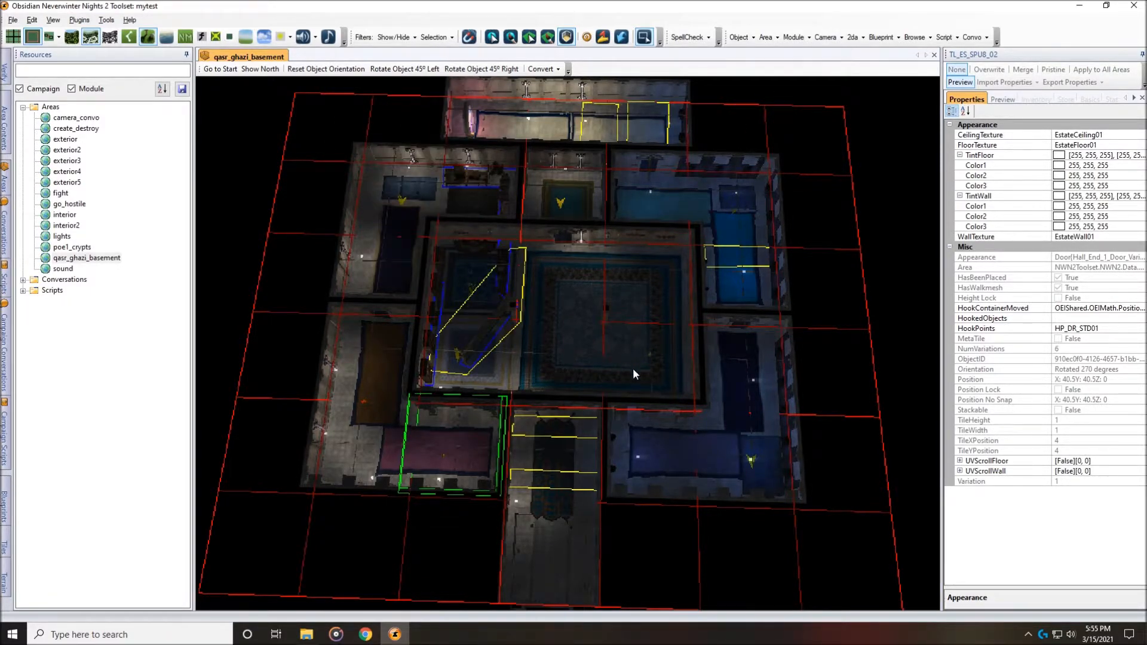
- Compare object selection with tile selection on the entrance corridor and the neighbouring side room
{"action": "scroll", "coordinate": [632, 371], "scroll_direction": "up", "scroll_amount": 5}
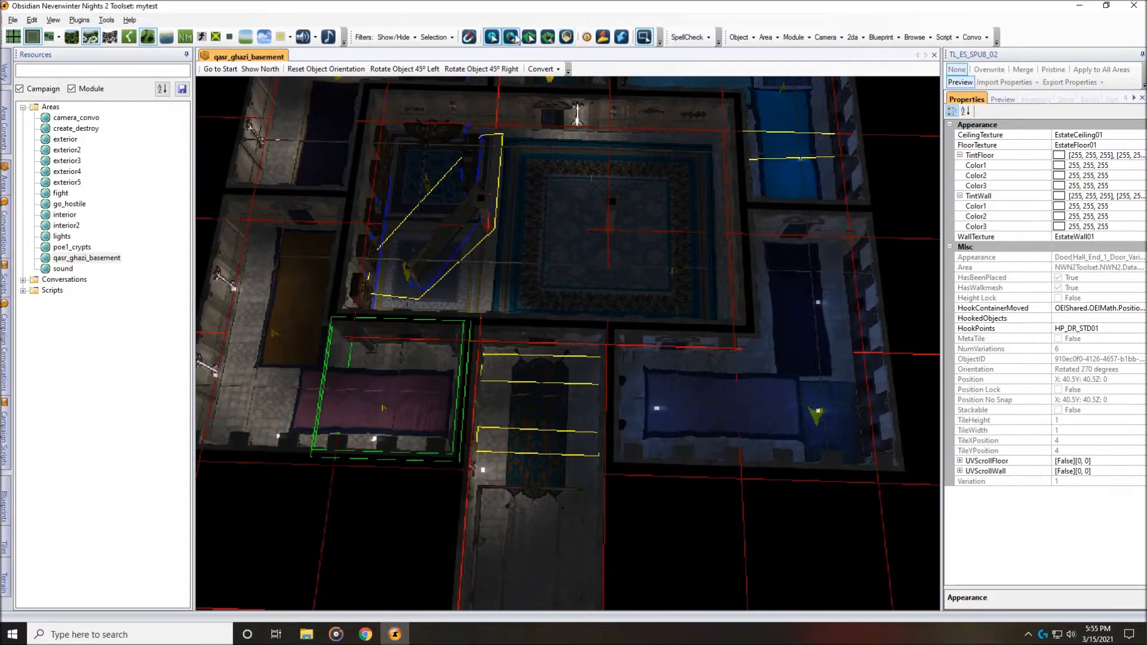
{"action": "left_click", "coordinate": [492, 38]}
{"action": "left_click", "coordinate": [494, 389]}
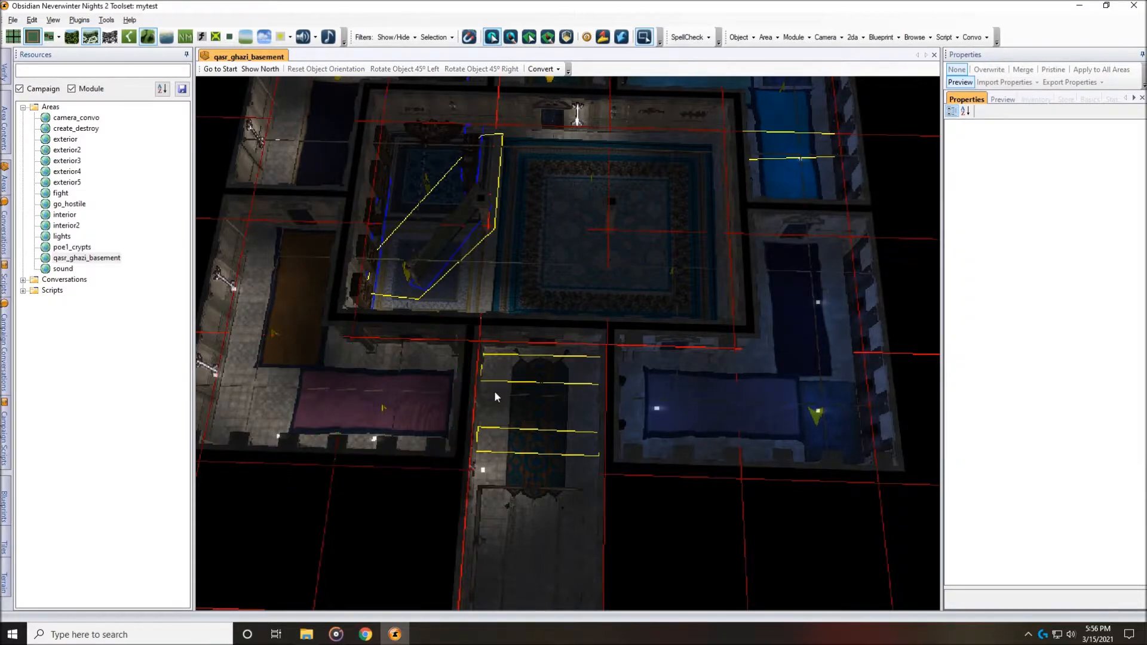
{"action": "left_click", "coordinate": [491, 377]}
{"action": "left_click", "coordinate": [567, 37]}
{"action": "left_click", "coordinate": [497, 394]}
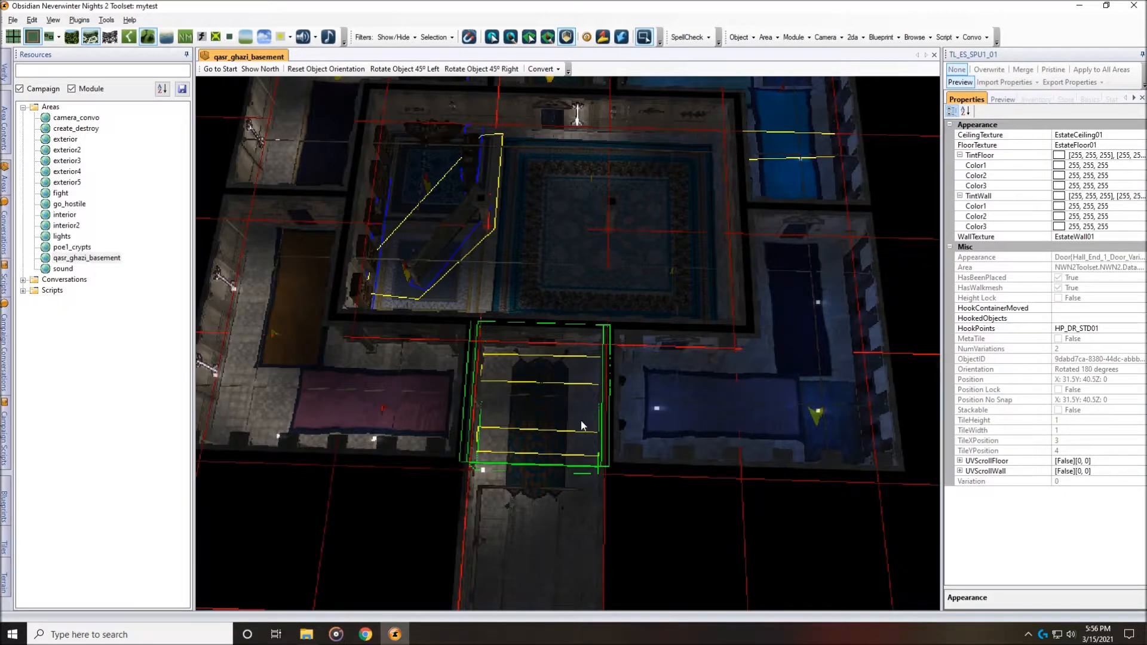
{"action": "left_click", "coordinate": [296, 264]}
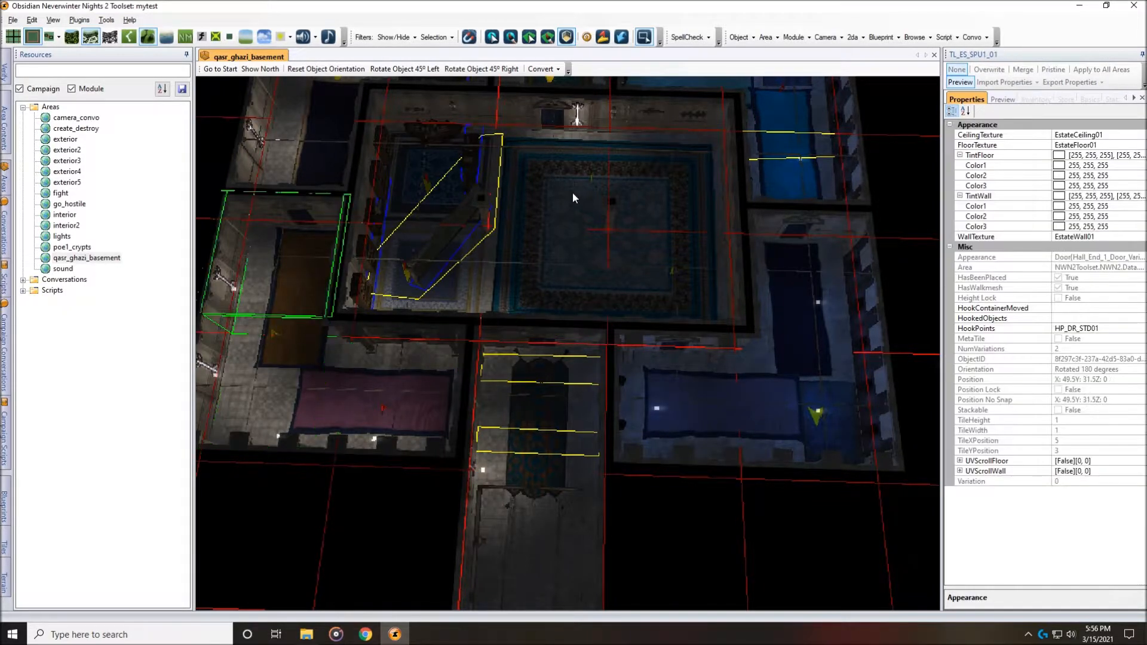
- Deactivate both Air Elementals encounters in the entrance corridor by setting their Active property to False
{"action": "left_click", "coordinate": [493, 37]}
{"action": "left_click", "coordinate": [496, 375]}
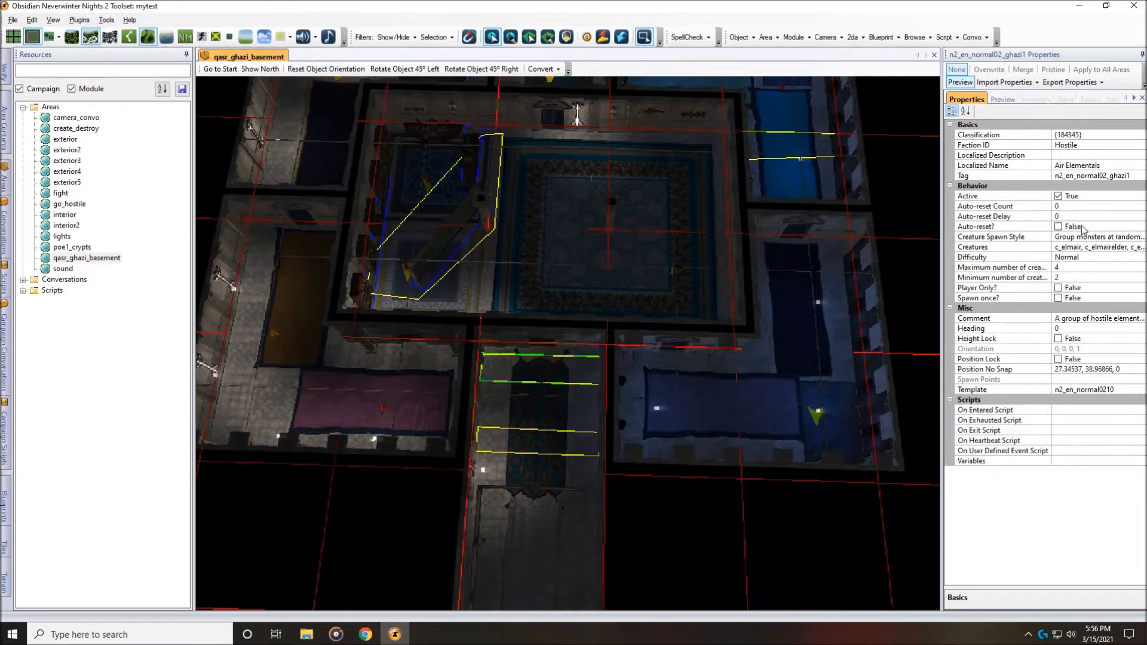
{"action": "left_click", "coordinate": [965, 197]}
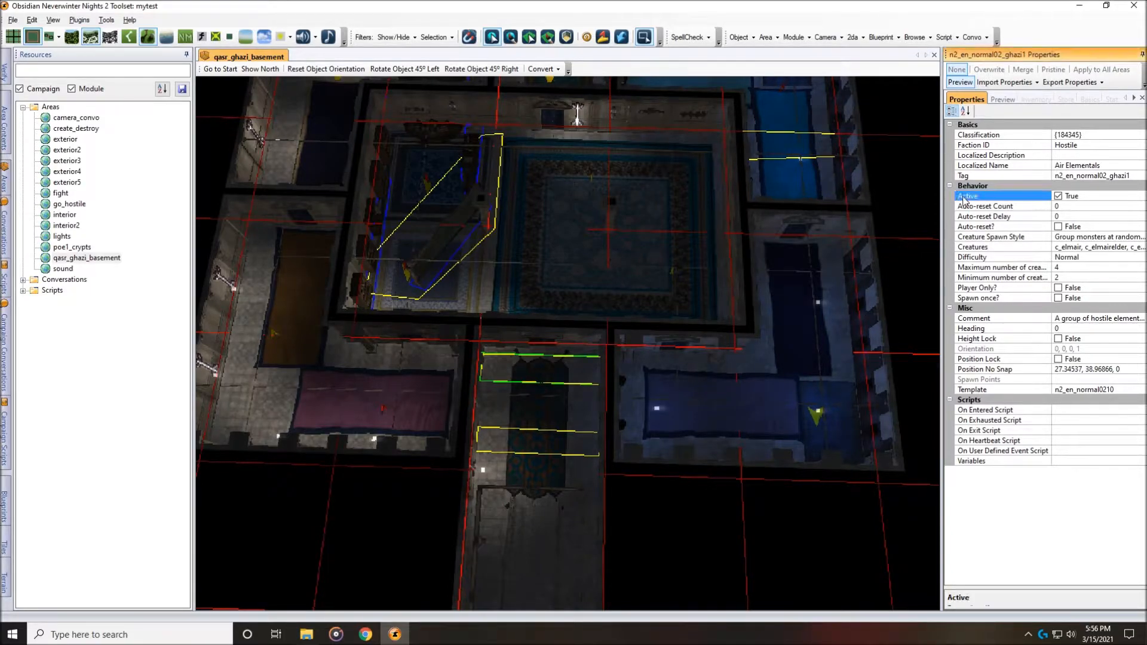
{"action": "double_click", "coordinate": [1082, 200]}
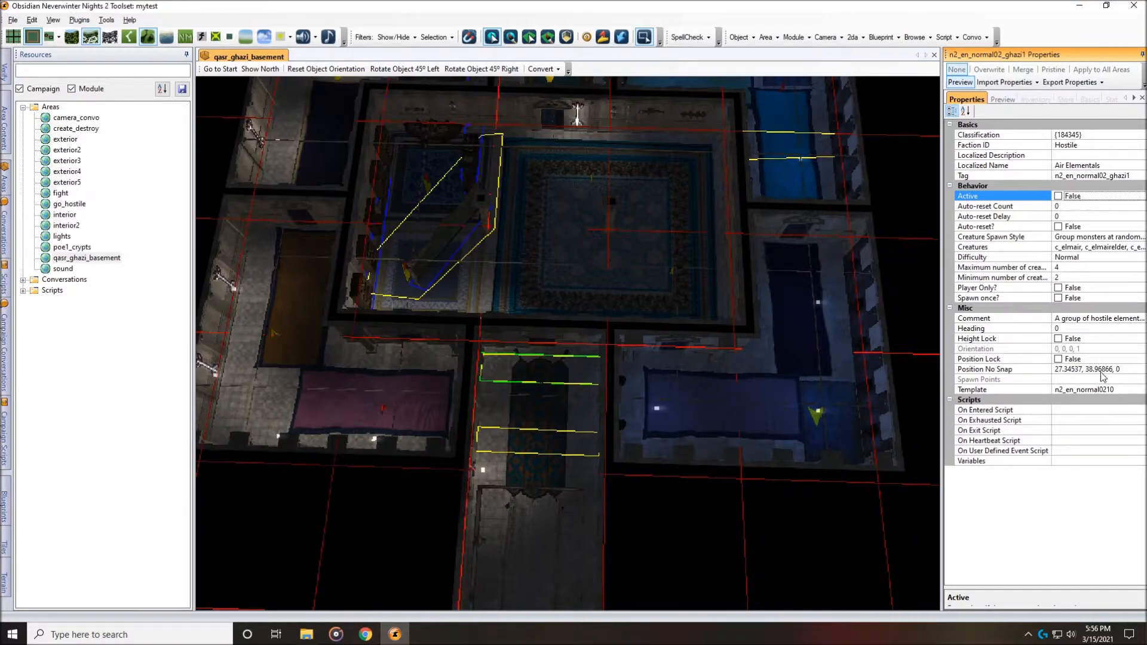
{"action": "left_click", "coordinate": [495, 447]}
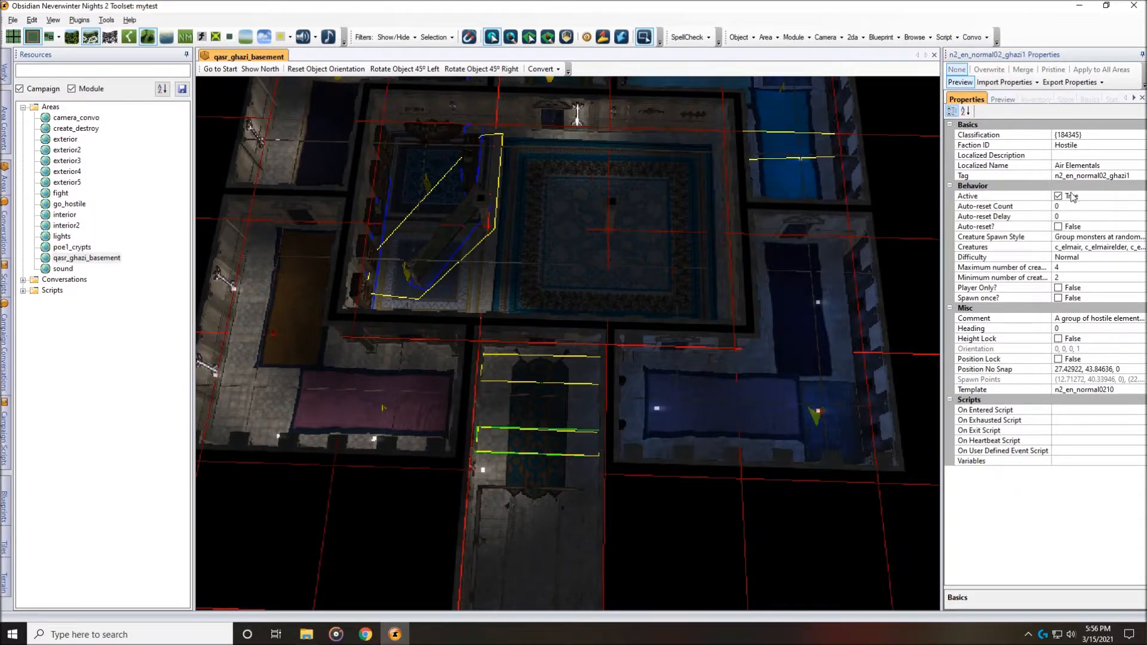
{"action": "left_click", "coordinate": [1059, 197]}
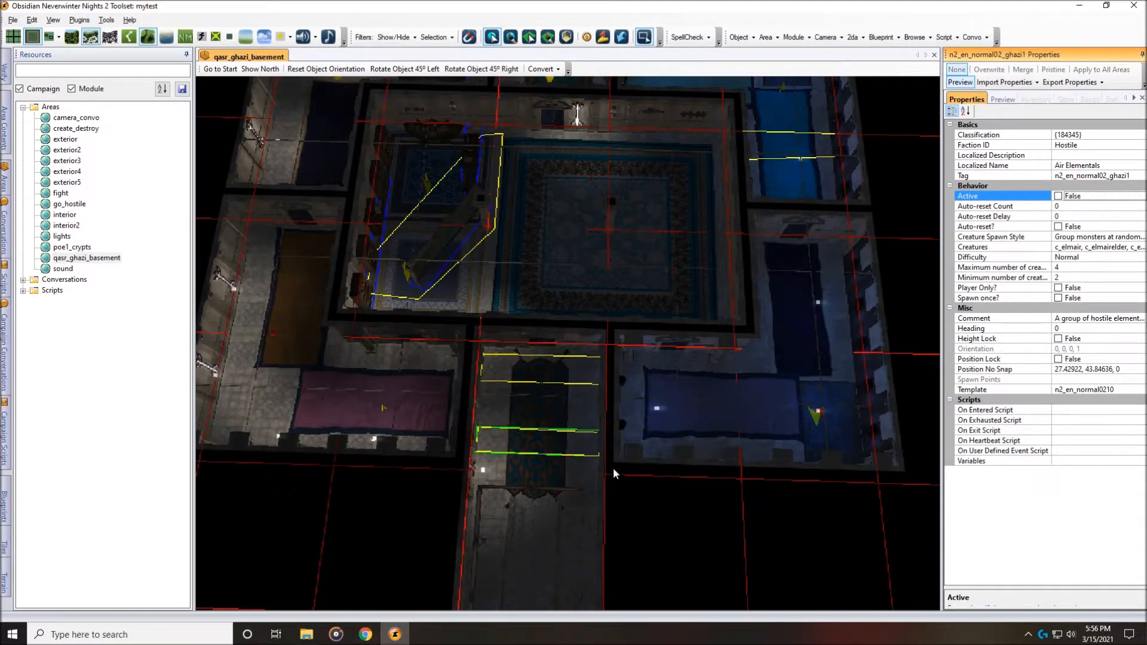
- Place the module's start location on the carpet near the stairs in the entrance corridor
{"action": "mouse_move", "coordinate": [626, 323]}
{"action": "middle_mouse_down"}
{"action": "mouse_move", "coordinate": [619, 235]}
{"action": "mouse_move", "coordinate": [637, 527]}
{"action": "mouse_move", "coordinate": [636, 320]}
{"action": "middle_mouse_up"}
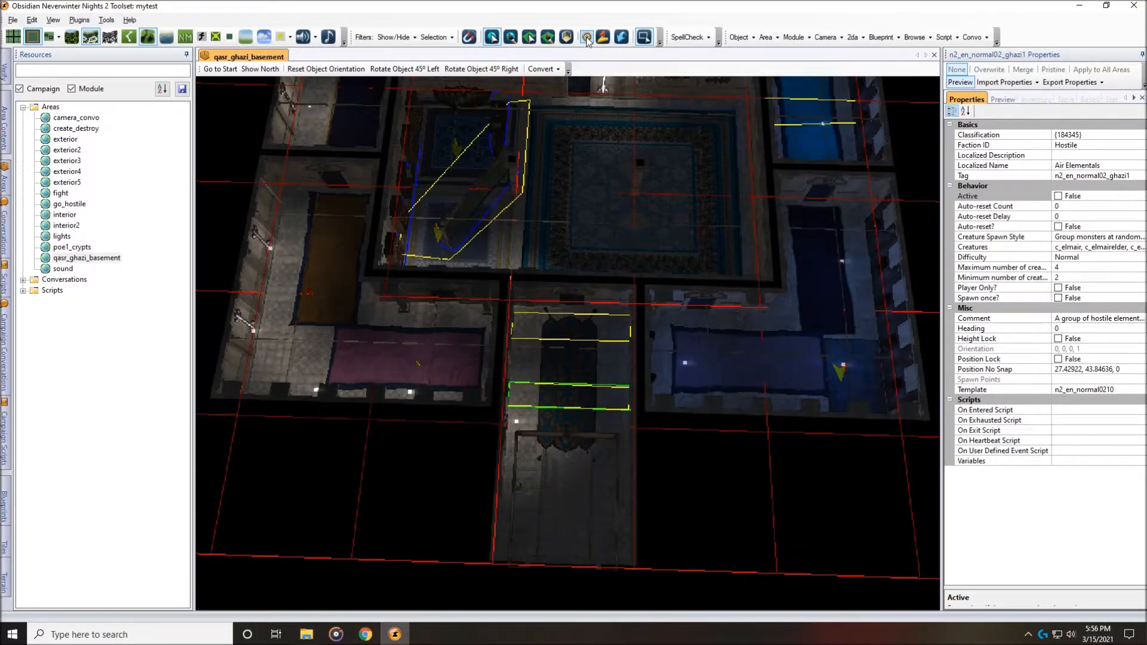
{"action": "middle_click_drag", "start_coordinate": [609, 381], "coordinate": [604, 326]}
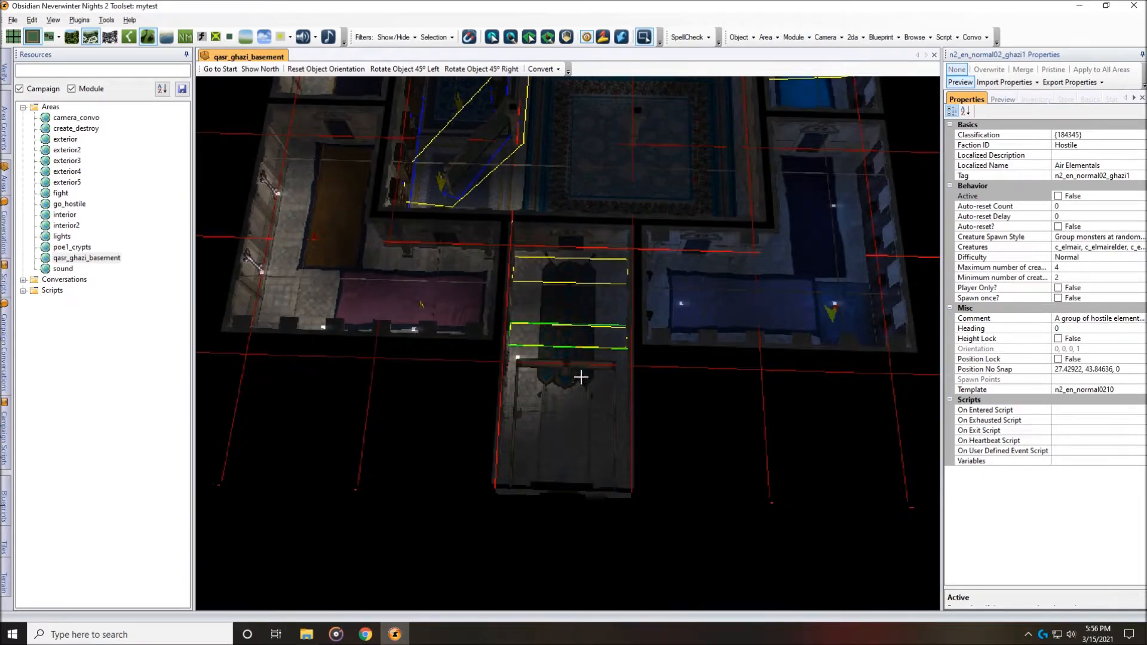
{"action": "scroll", "coordinate": [603, 400], "scroll_direction": "up", "scroll_amount": 3}
{"action": "middle_click_drag", "start_coordinate": [604, 400], "coordinate": [496, 396]}
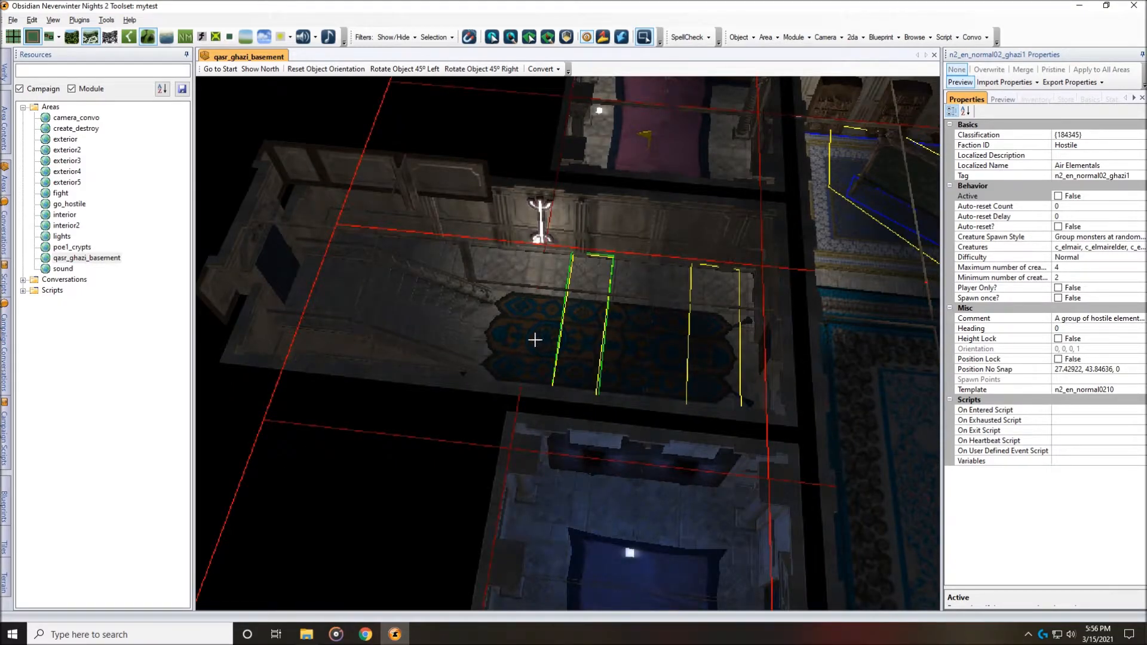
{"action": "middle_click_drag", "start_coordinate": [554, 330], "coordinate": [686, 325]}
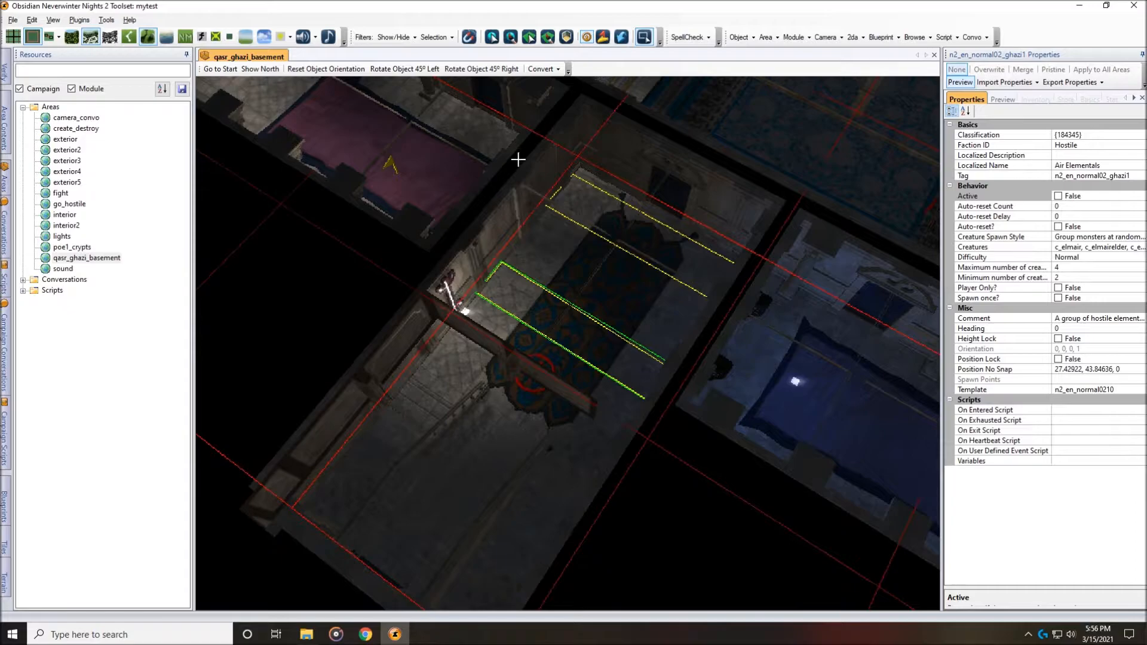
- Select the start location marker on the corridor carpet and examine its placement up close
{"action": "left_click", "coordinate": [491, 38]}
{"action": "middle_click_drag", "start_coordinate": [646, 244], "coordinate": [668, 235]}
{"action": "left_click", "coordinate": [547, 378]}
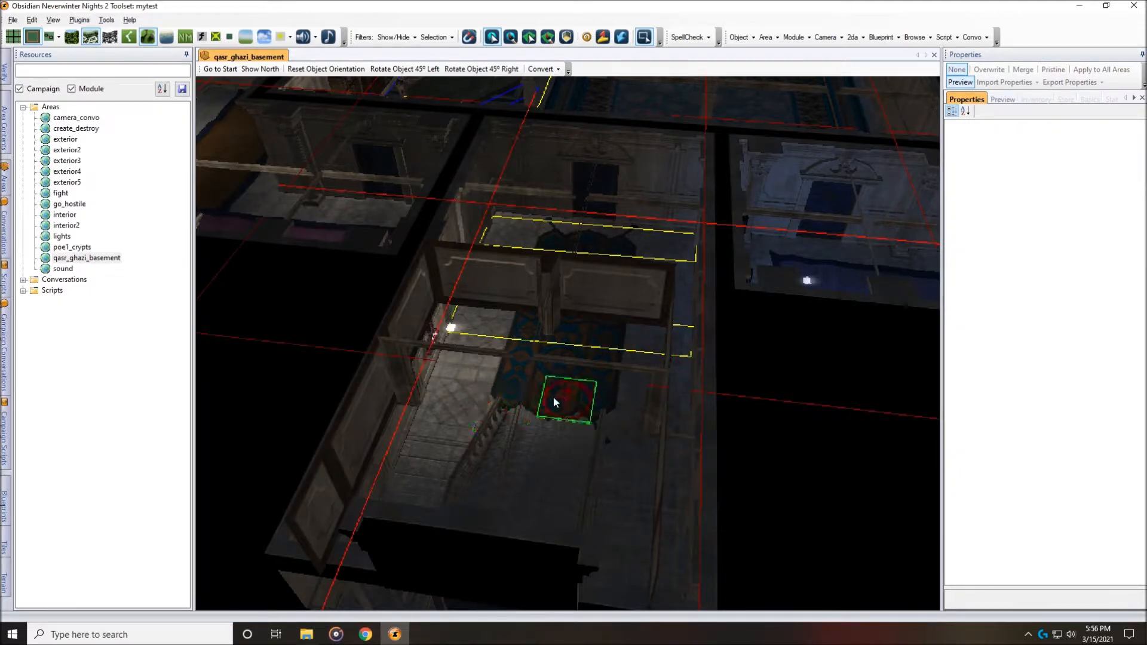
{"action": "scroll", "coordinate": [558, 382], "scroll_direction": "up", "scroll_amount": 3}
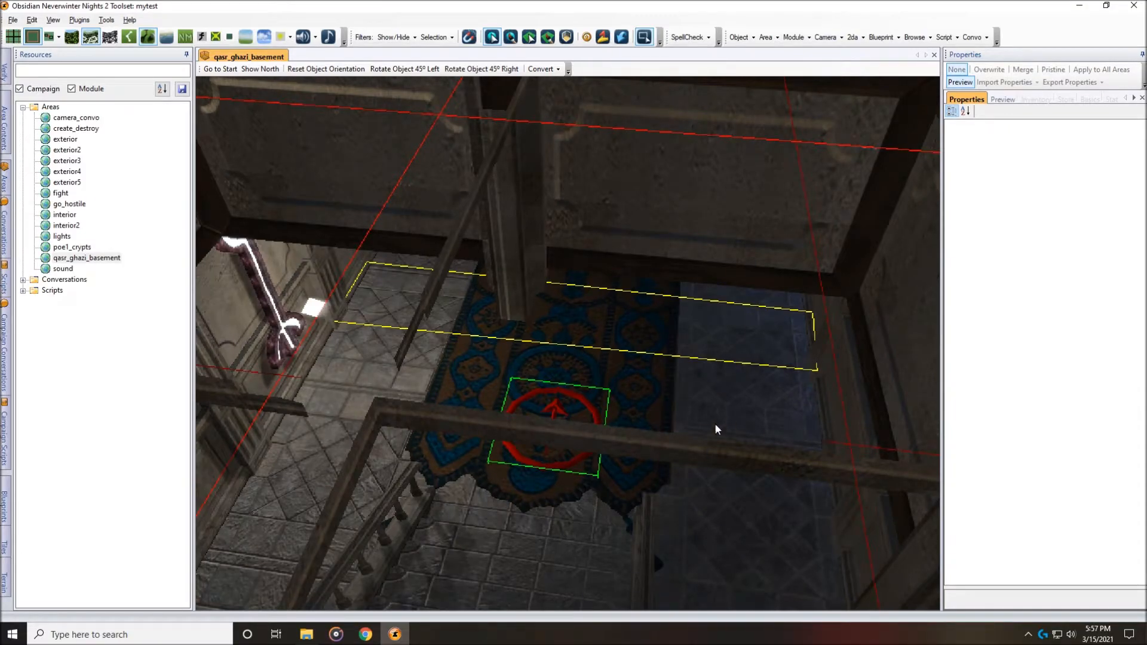
{"action": "scroll", "coordinate": [604, 468], "scroll_direction": "down", "scroll_amount": 3}
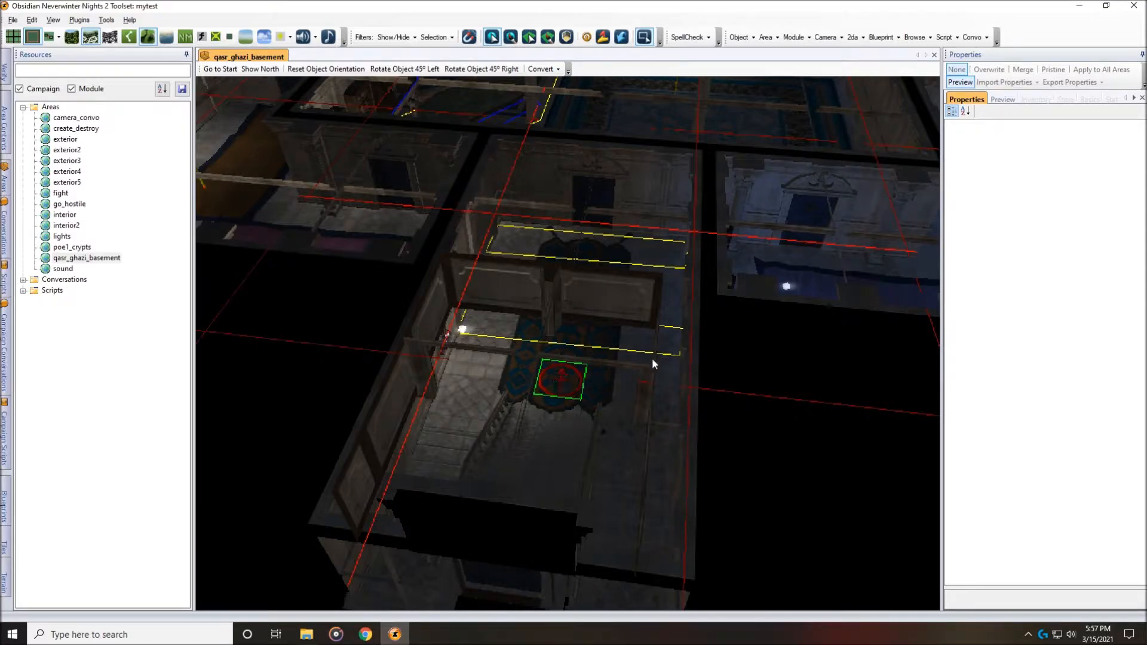
- Survey the basement from the entrance corridor through to the central hall
{"action": "middle_click_drag", "start_coordinate": [651, 358], "coordinate": [632, 385]}
{"action": "scroll", "coordinate": [633, 385], "scroll_direction": "down", "scroll_amount": 2}
{"action": "middle_click_drag", "start_coordinate": [684, 289], "coordinate": [648, 518]}
{"action": "middle_click_drag", "start_coordinate": [546, 398], "coordinate": [597, 341]}
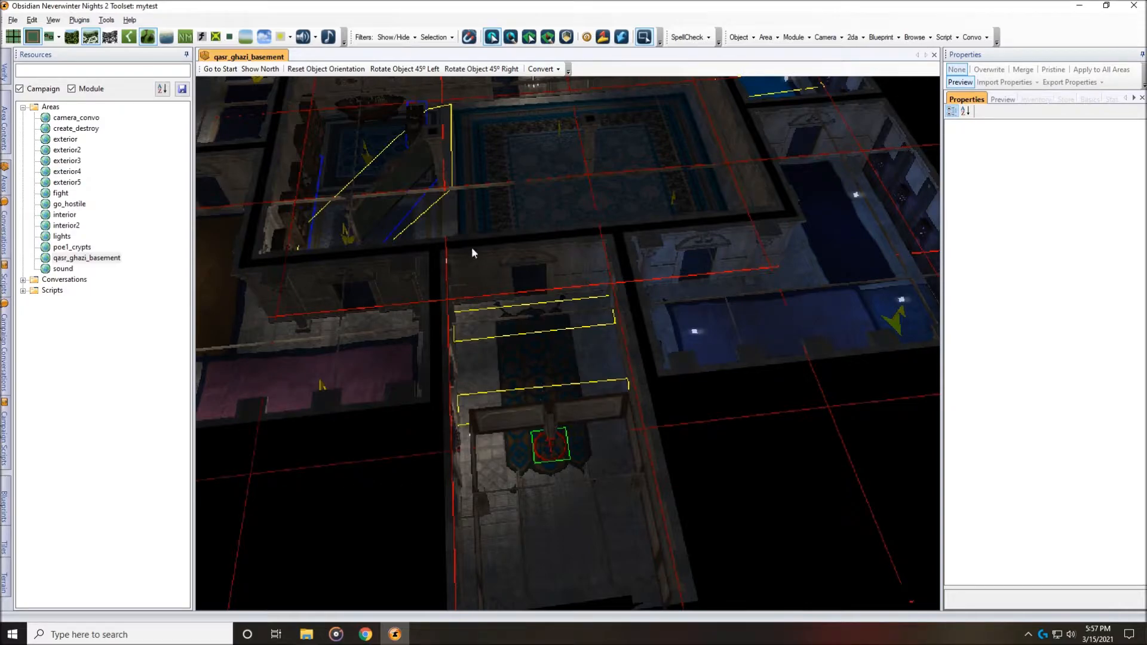
{"action": "middle_click_drag", "start_coordinate": [750, 264], "coordinate": [738, 266]}
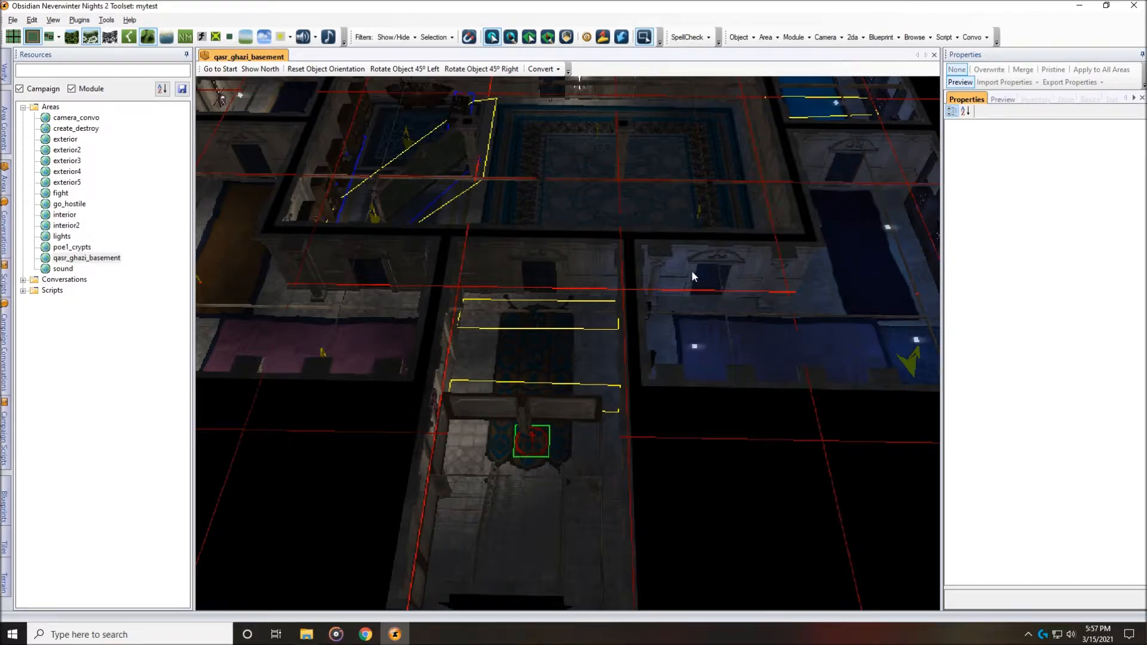
{"action": "middle_click_drag", "start_coordinate": [639, 255], "coordinate": [661, 443]}
{"action": "middle_click_drag", "start_coordinate": [664, 565], "coordinate": [636, 525]}
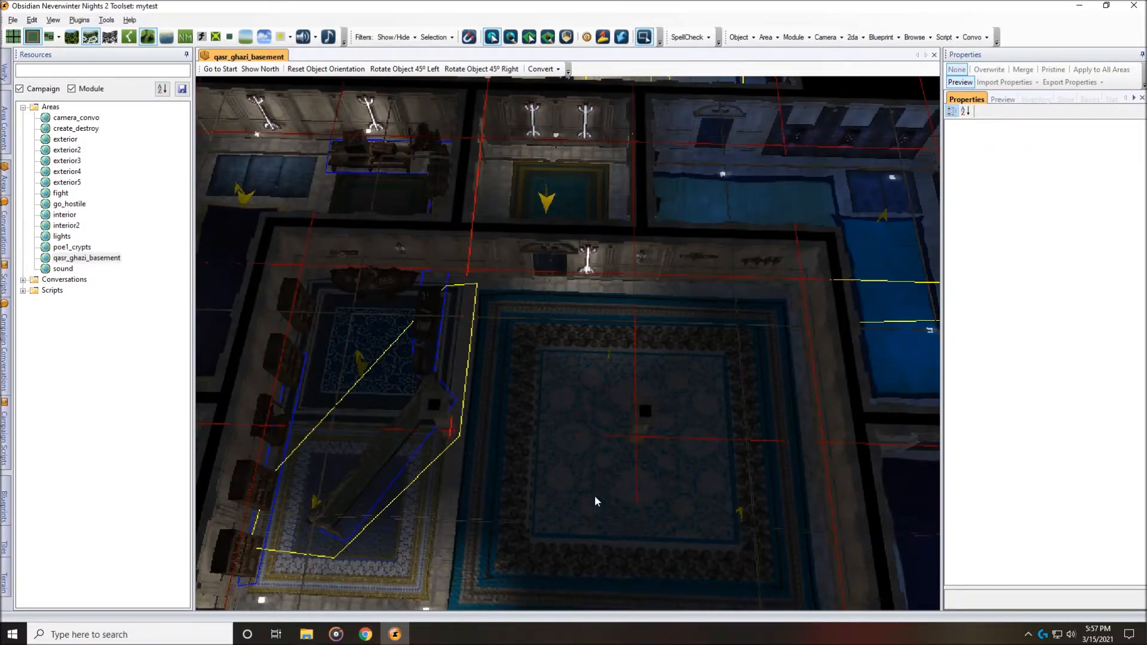
- Select the light blue rug in the far corner room as an object, and select the tile beneath it
{"action": "scroll", "coordinate": [538, 495], "scroll_direction": "down", "scroll_amount": 10}
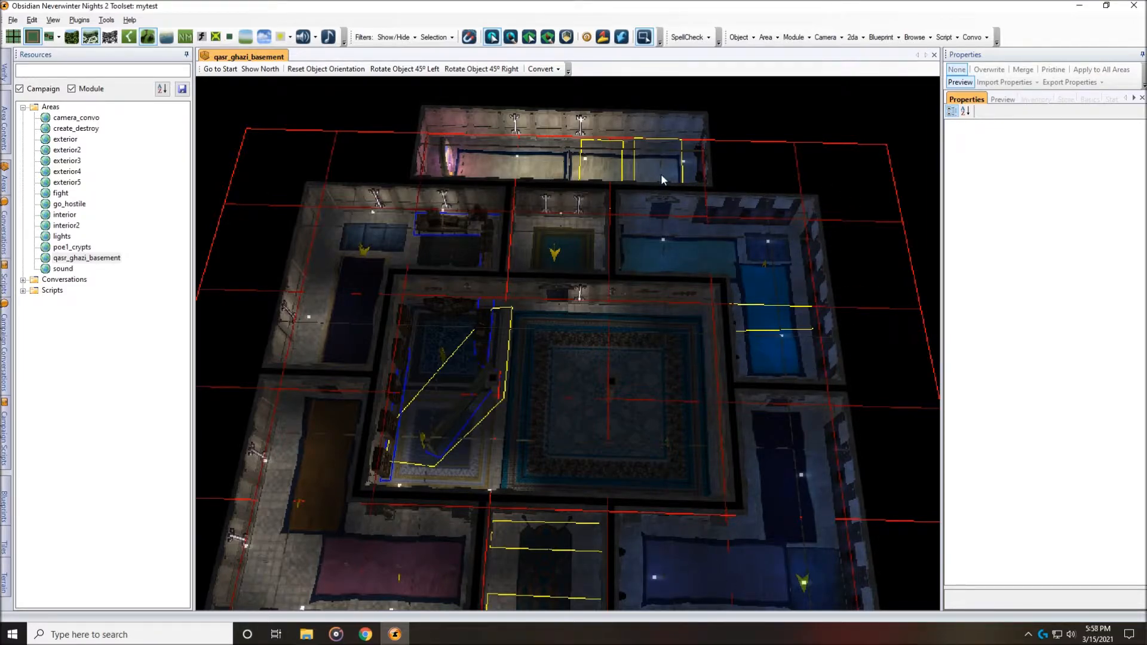
{"action": "left_click", "coordinate": [662, 233]}
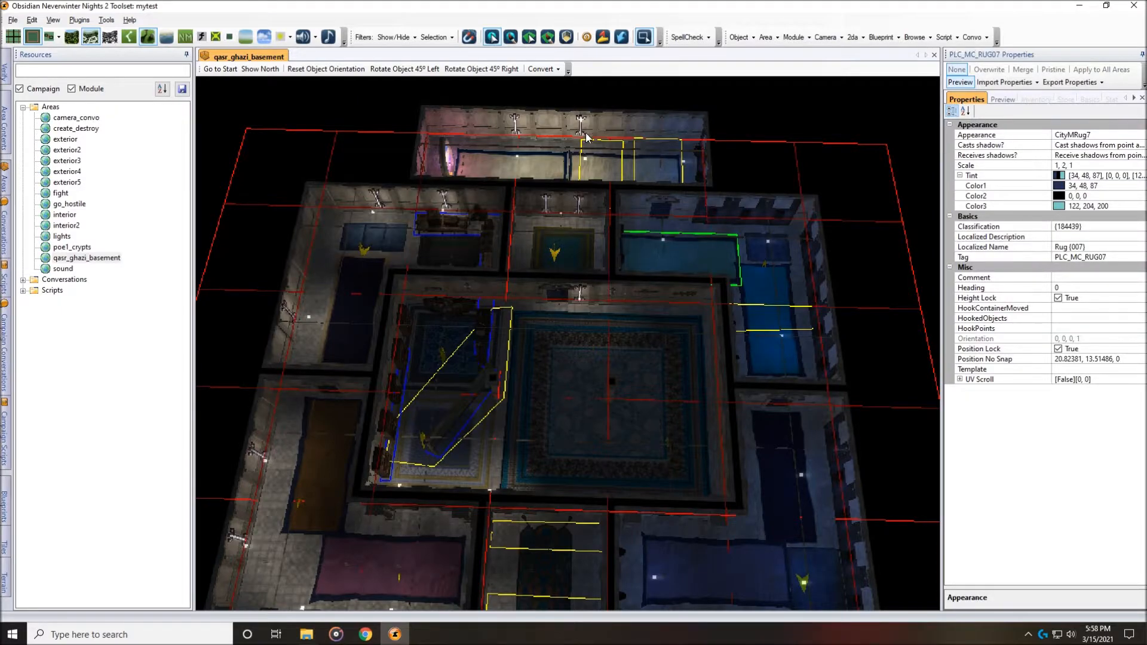
{"action": "left_click", "coordinate": [669, 243]}
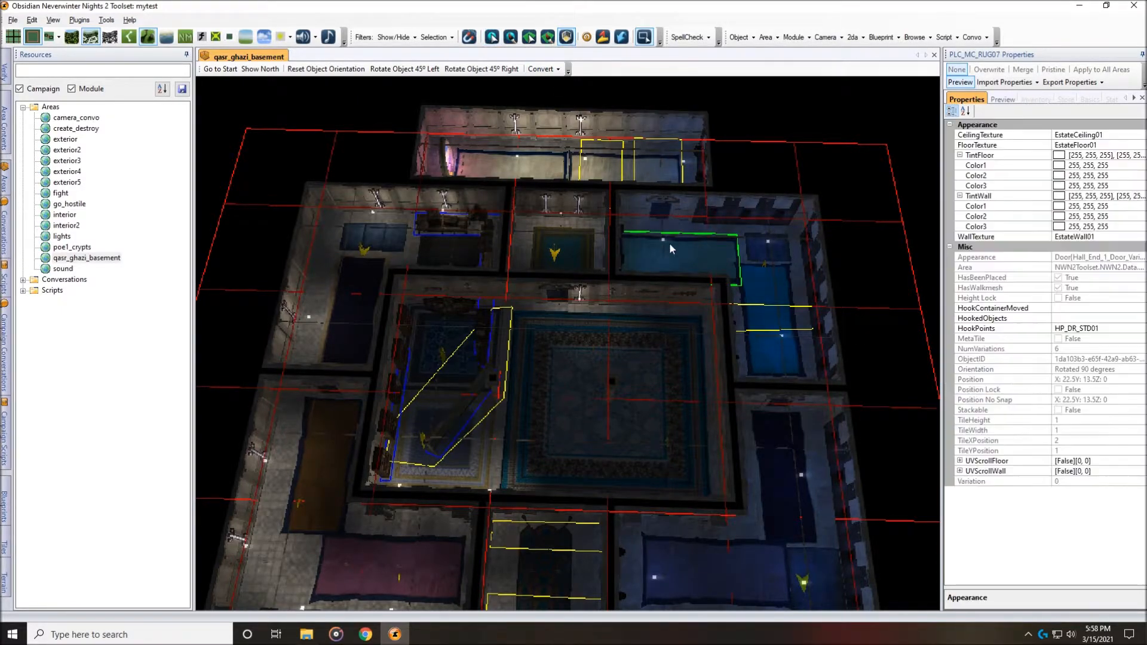
- Select the three tiles that form the L-shaped corner room with the light blue rugs
{"action": "left_click", "coordinate": [766, 247]}
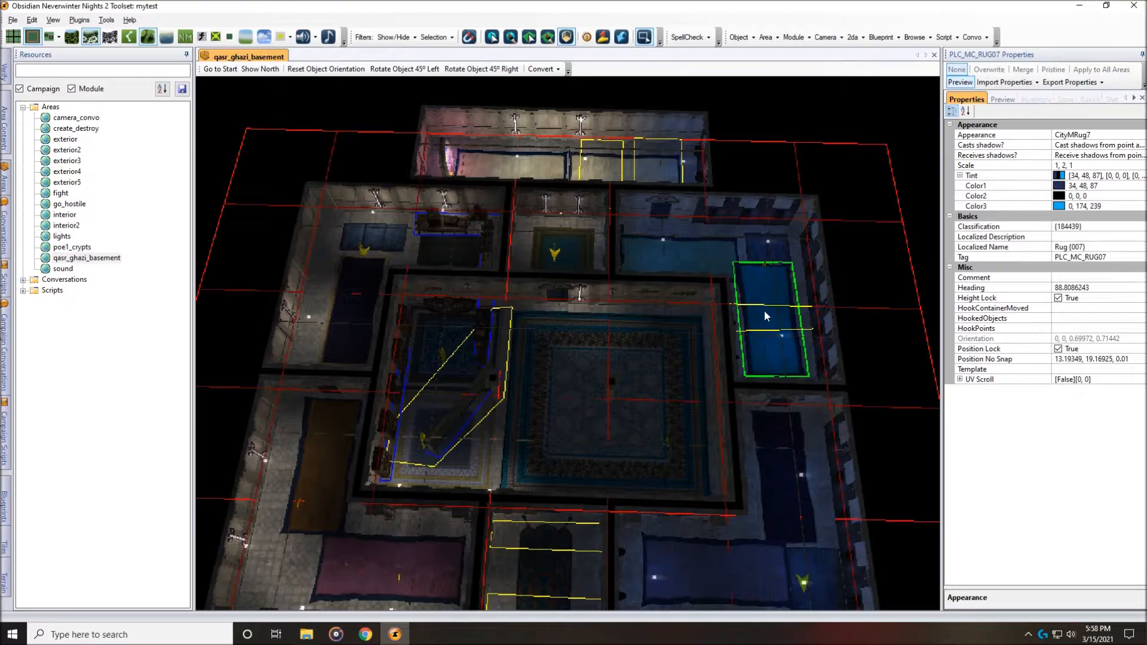
{"action": "left_click", "coordinate": [776, 314]}
{"action": "left_click", "coordinate": [759, 251], "text": "ctrl"}
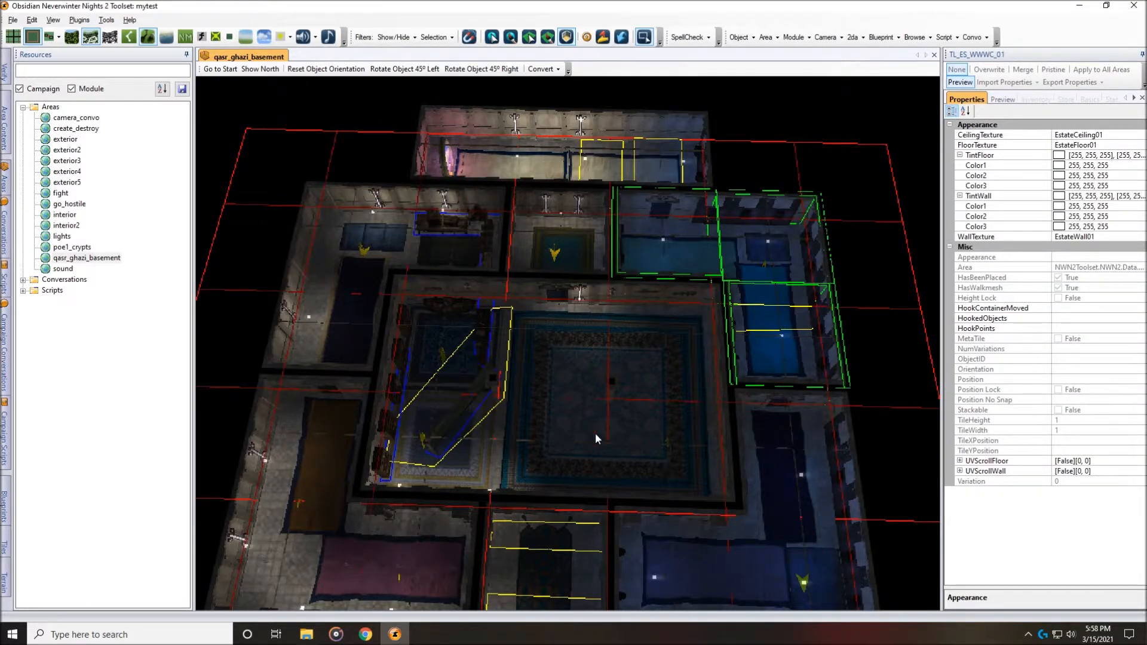
{"action": "scroll", "coordinate": [600, 440], "scroll_direction": "down", "scroll_amount": 1}
{"action": "middle_click_drag", "start_coordinate": [563, 473], "coordinate": [629, 338]}
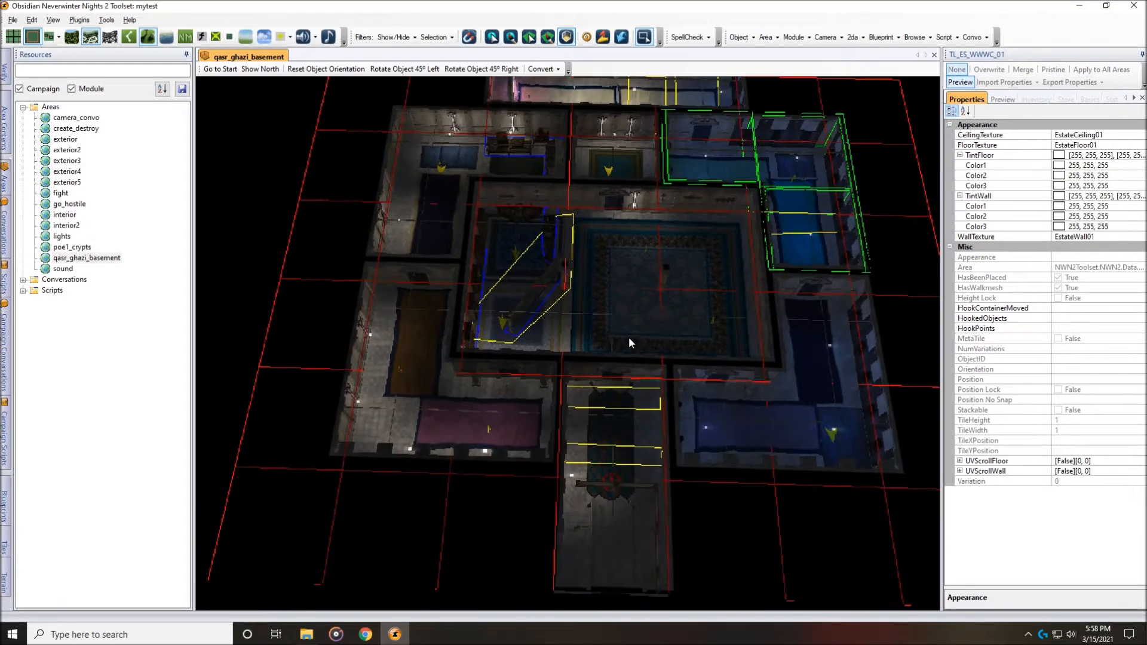
- Run the module and look around the entrance corridor in the game from several angles
{"action": "left_click", "coordinate": [13, 20]}
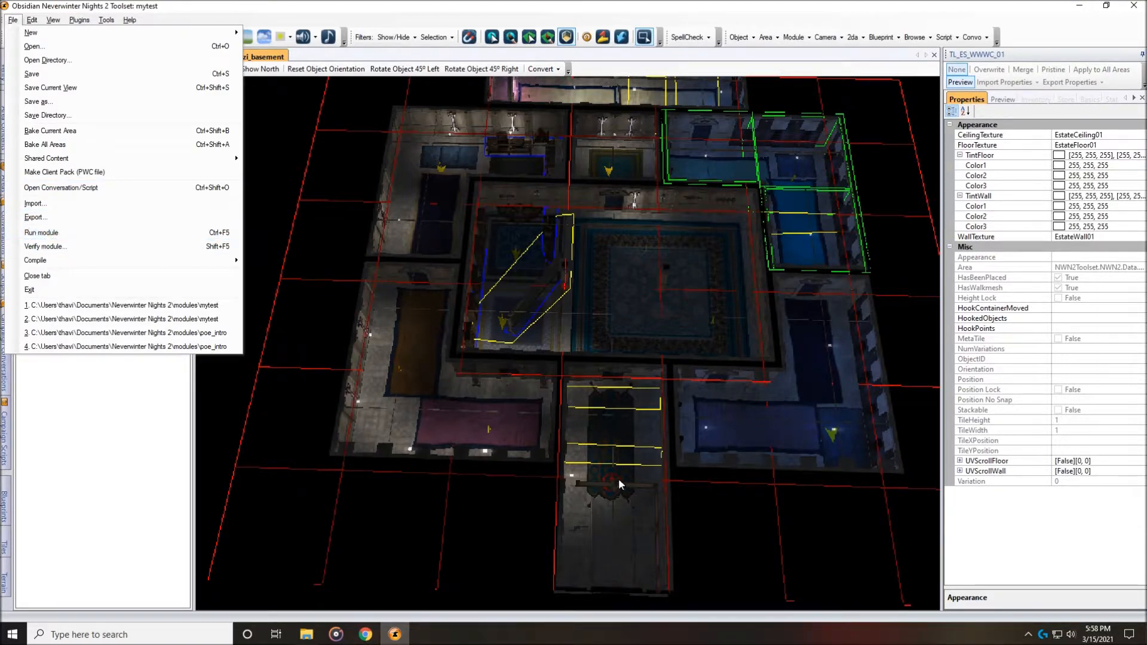
{"action": "left_click", "coordinate": [44, 234]}
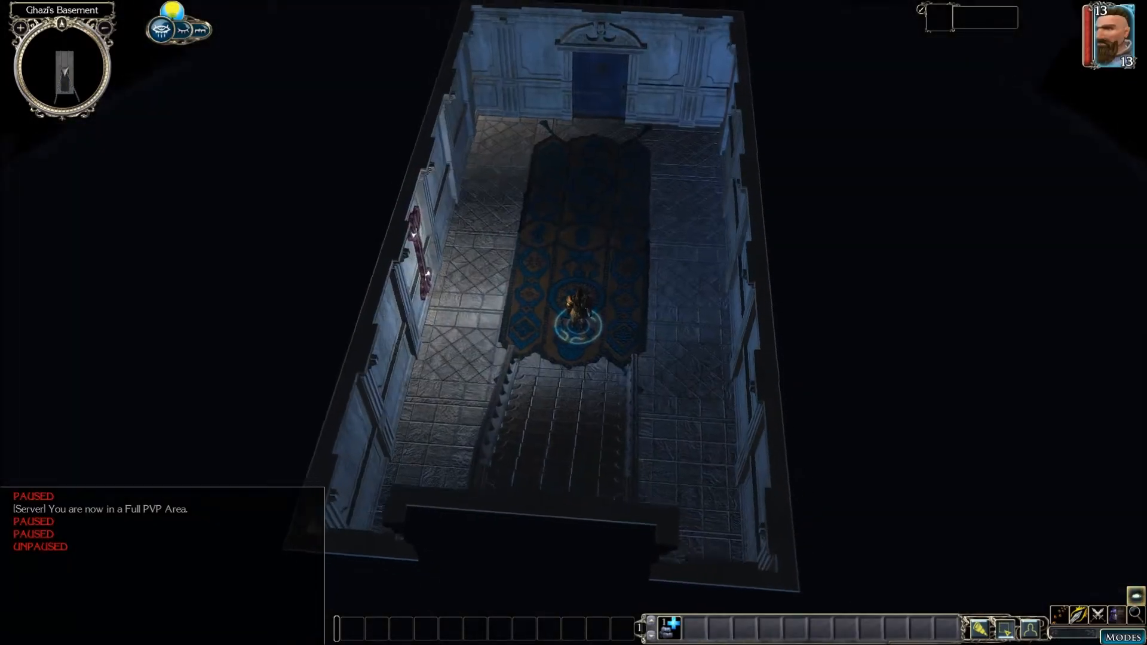
{"action": "scroll", "coordinate": [712, 265], "scroll_direction": "down", "scroll_amount": 3}
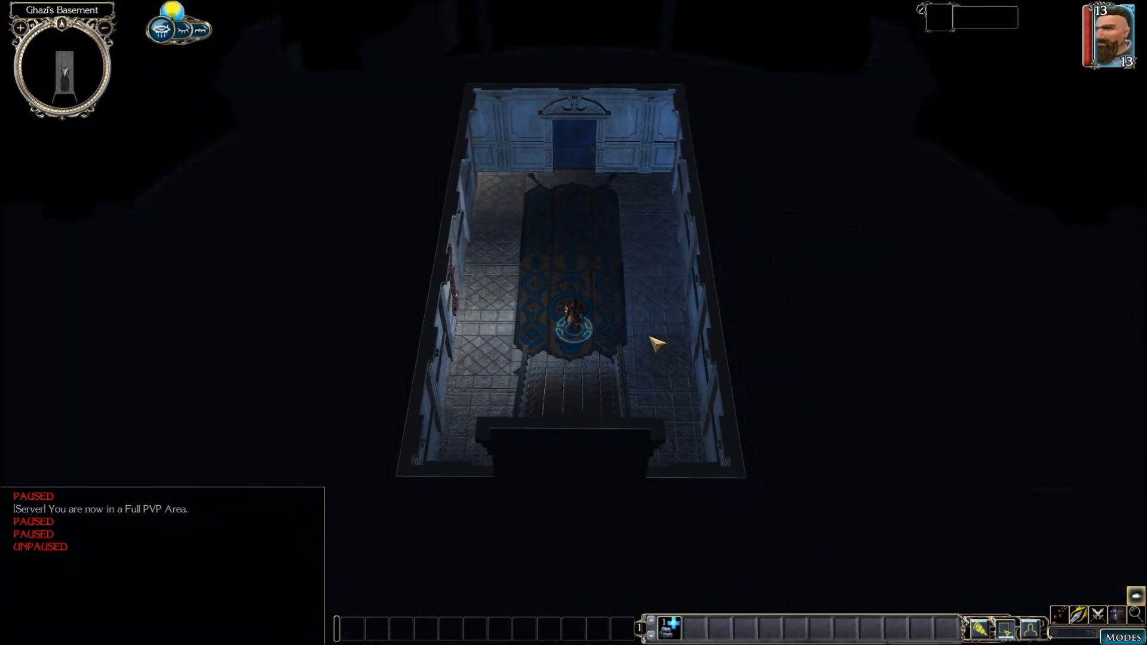
{"action": "scroll", "coordinate": [656, 341], "scroll_direction": "up", "scroll_amount": 5}
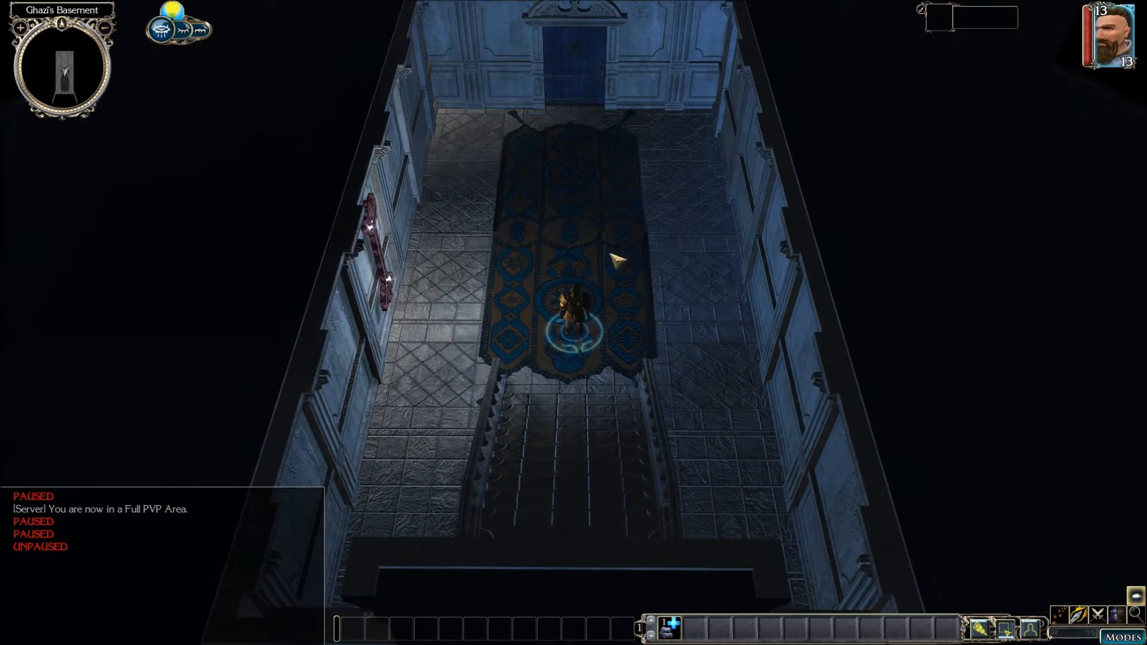
{"action": "middle_click_drag", "start_coordinate": [683, 300], "coordinate": [597, 313]}
{"action": "middle_click_drag", "start_coordinate": [501, 299], "coordinate": [580, 390]}
{"action": "scroll", "coordinate": [594, 374], "scroll_direction": "down", "scroll_amount": 3}
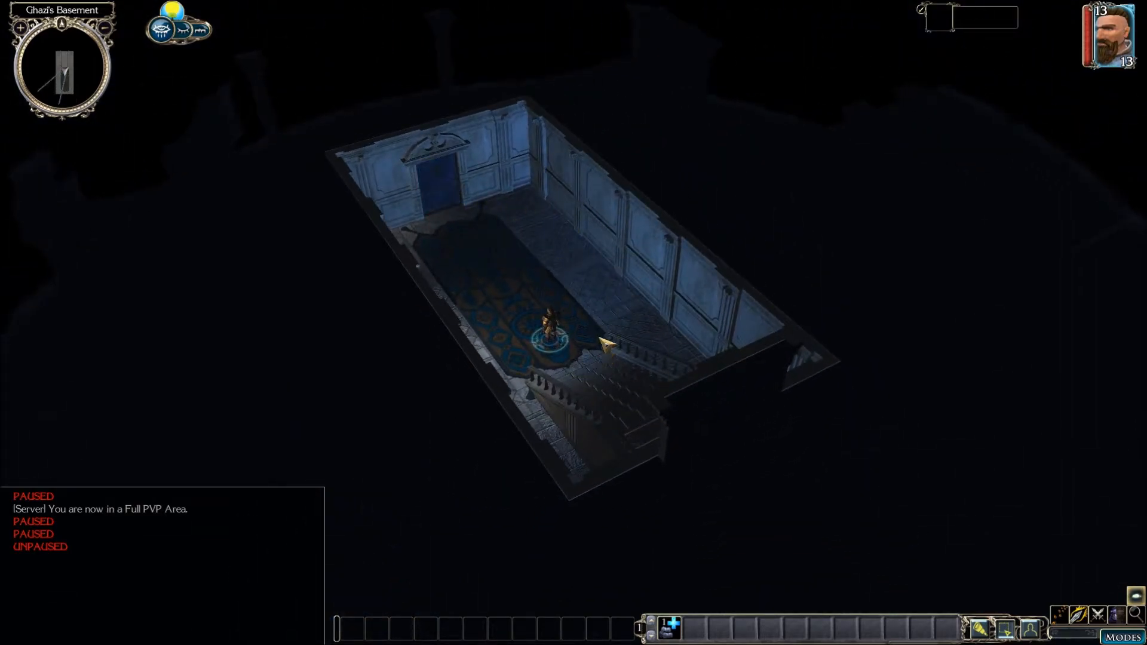
- Check the explored part of Ghazi's Basement on the area map, leaving the map closed
{"action": "key", "text": "m"}
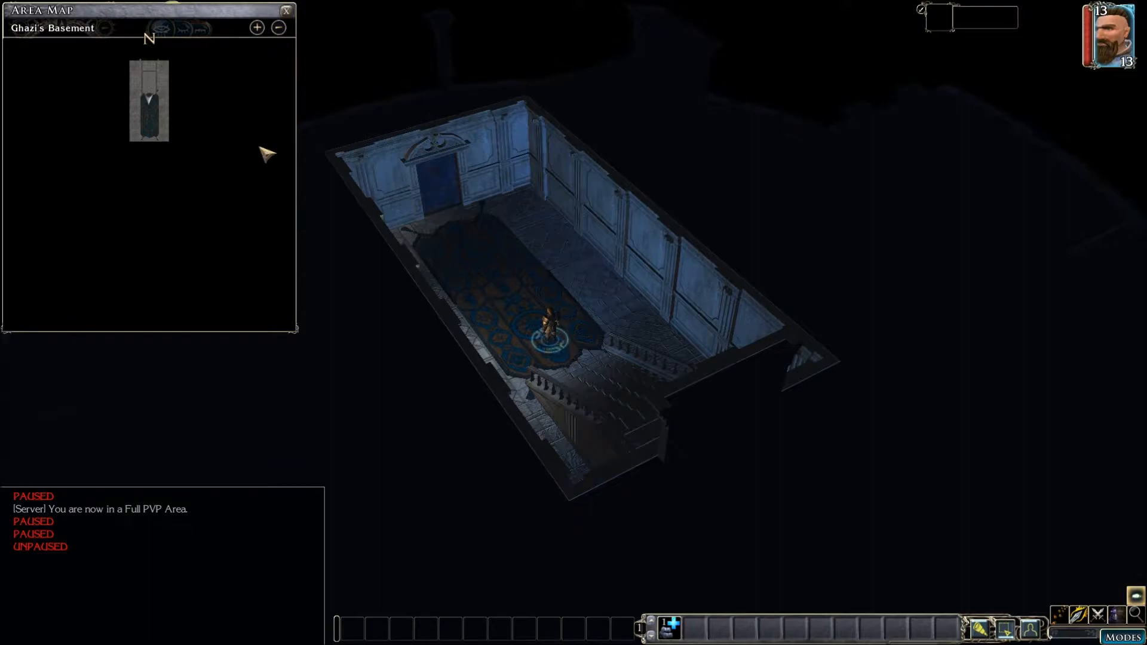
{"action": "middle_click_drag", "start_coordinate": [545, 270], "coordinate": [532, 243]}
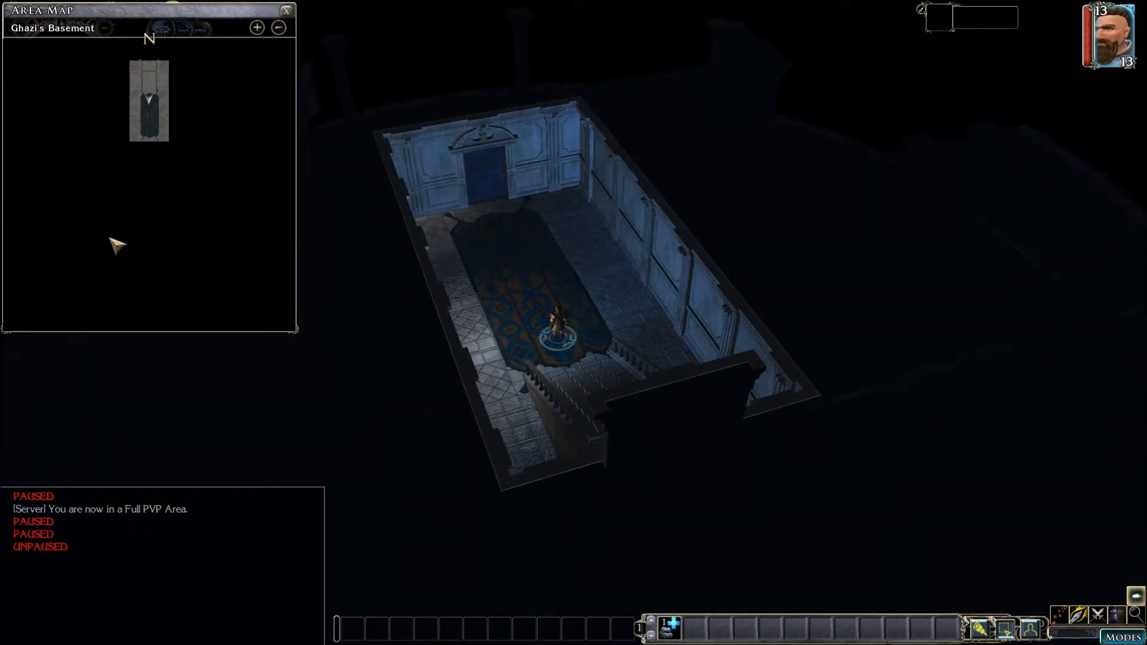
{"action": "key", "text": "m"}
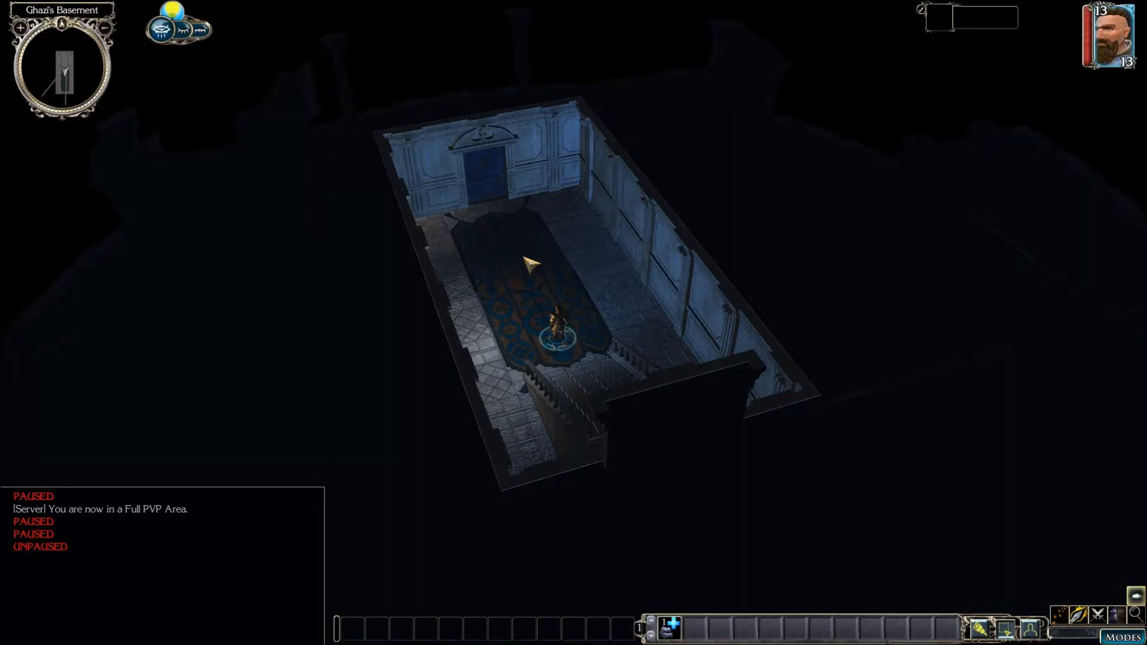
- Activate Exploration Mode and walk the character along the carpet, through the blue door and into the central hall
{"action": "left_click", "coordinate": [515, 251]}
{"action": "middle_click_drag", "start_coordinate": [672, 307], "coordinate": [657, 295]}
{"action": "key", "text": "KP_Multiply"}
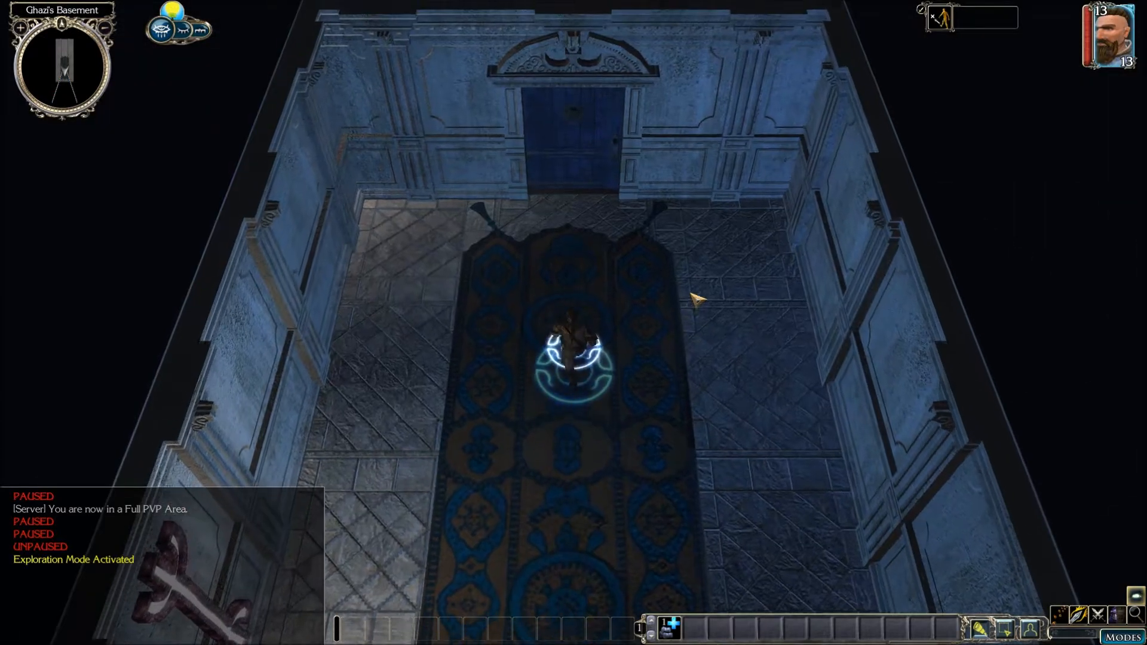
{"action": "left_click", "coordinate": [590, 190]}
{"action": "scroll", "coordinate": [717, 364], "scroll_direction": "down", "scroll_amount": 5}
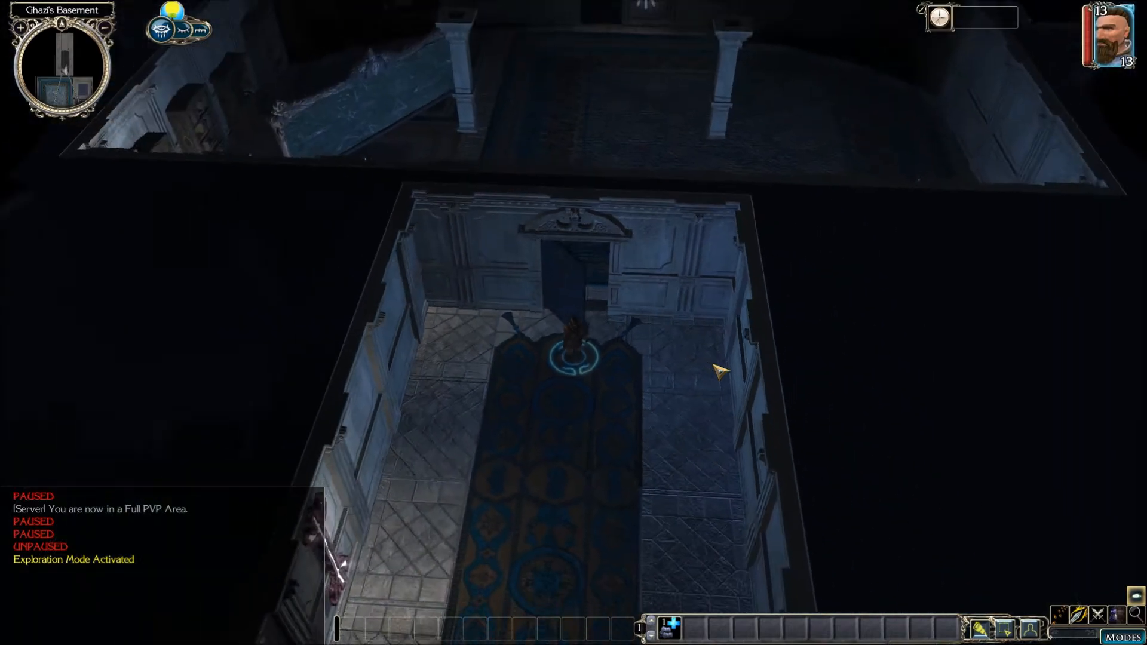
{"action": "left_click", "coordinate": [567, 184]}
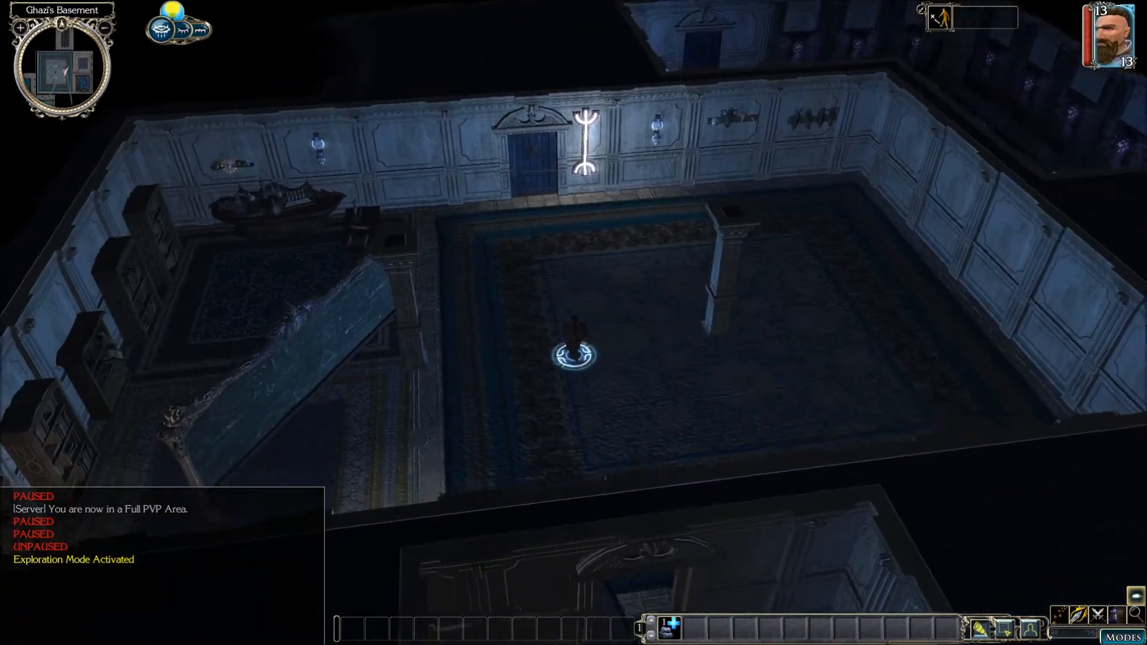
- Walk the character to the hall corner and examine the adjoining blue-rug room over the walls from several angles
{"action": "left_click", "coordinate": [816, 244]}
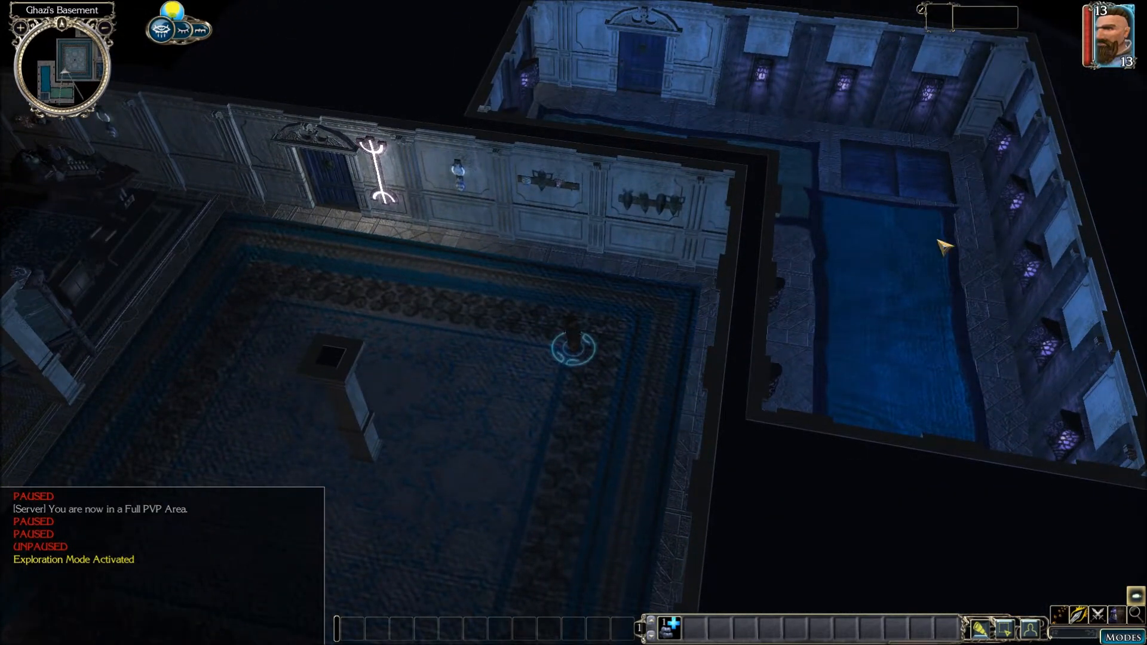
{"action": "middle_click_drag", "start_coordinate": [742, 192], "coordinate": [757, 196]}
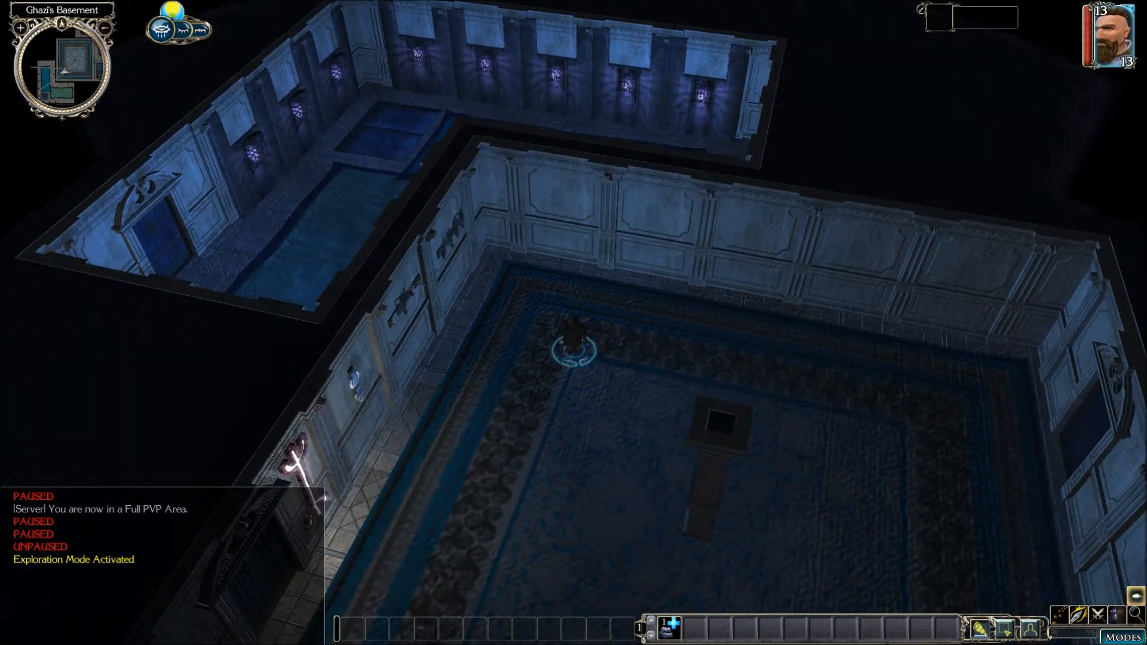
{"action": "middle_click_drag", "start_coordinate": [741, 282], "coordinate": [884, 177]}
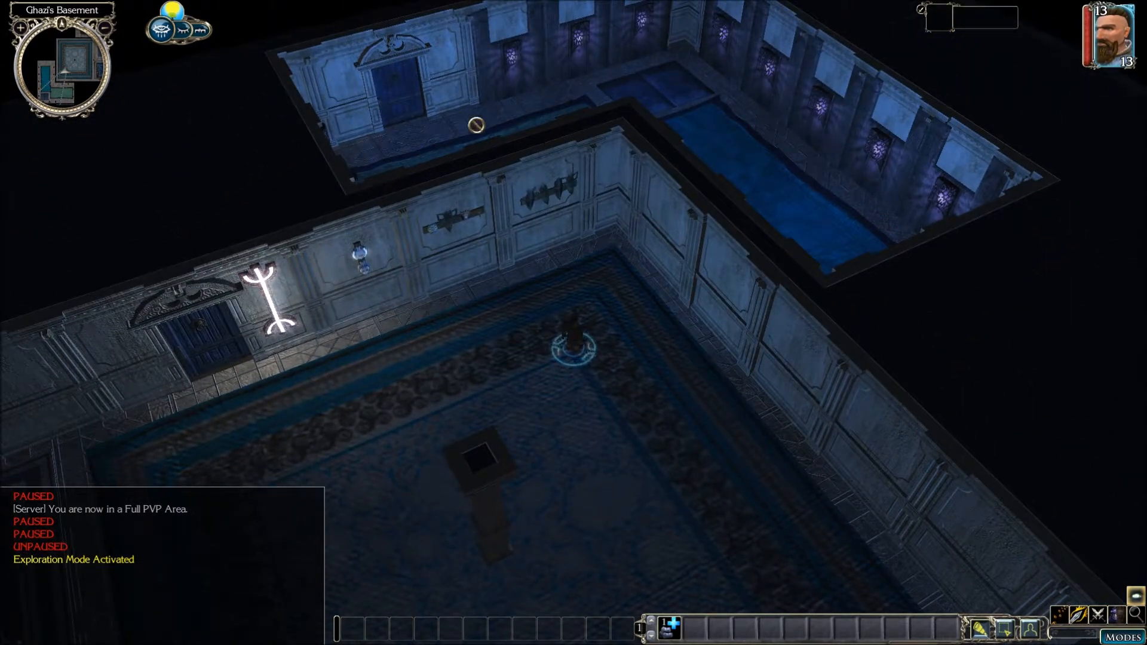
{"action": "middle_click_drag", "start_coordinate": [592, 144], "coordinate": [525, 144]}
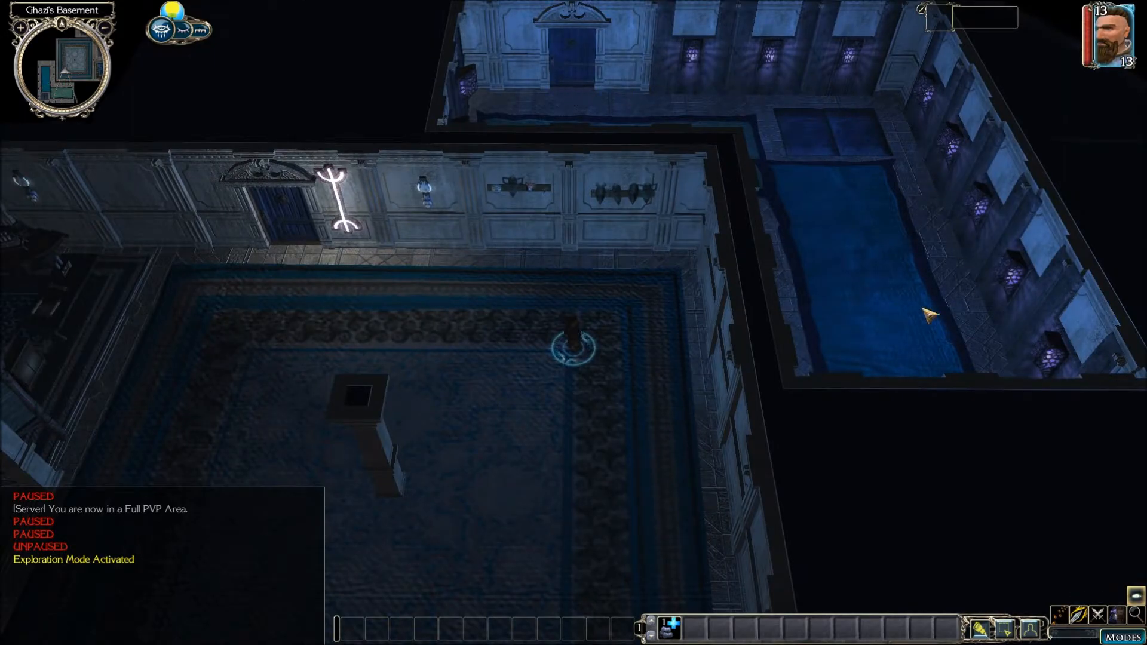
{"action": "middle_click_drag", "start_coordinate": [858, 312], "coordinate": [895, 555]}
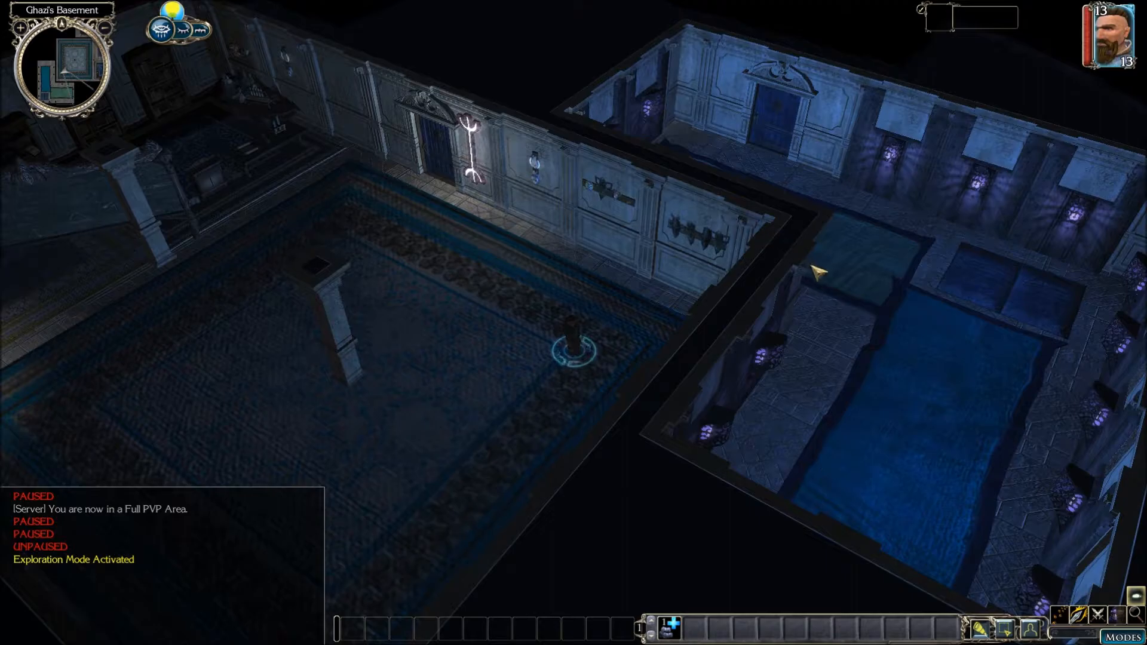
{"action": "key", "text": "d"}
{"action": "middle_click_drag", "start_coordinate": [819, 273], "coordinate": [696, 313]}
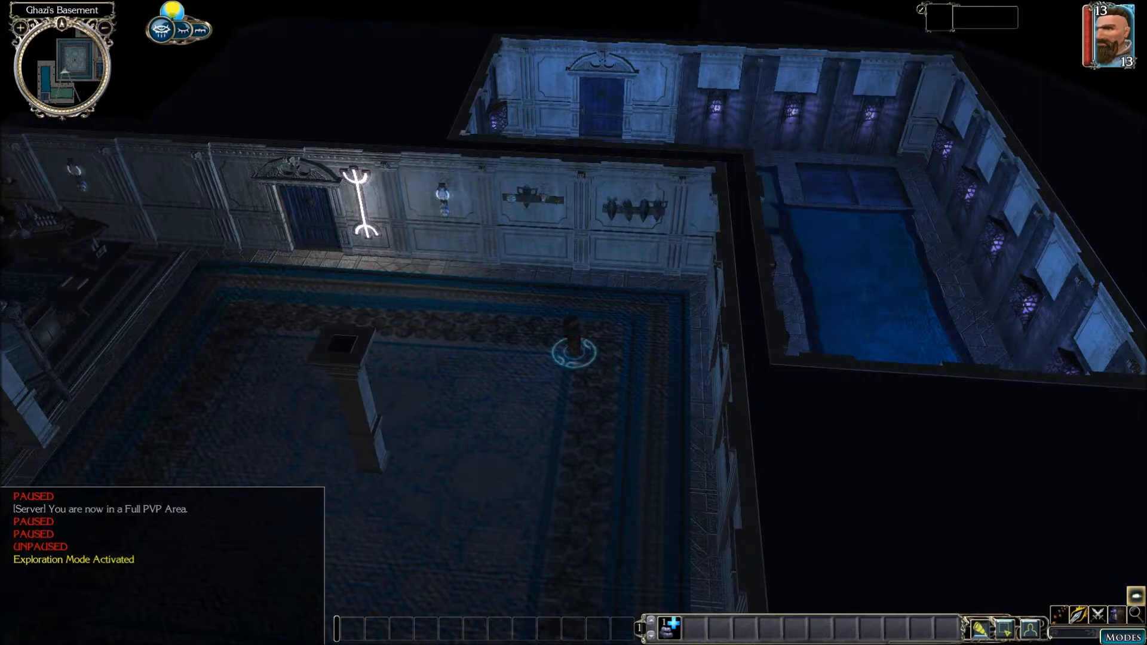
{"action": "middle_click_drag", "start_coordinate": [879, 252], "coordinate": [918, 283]}
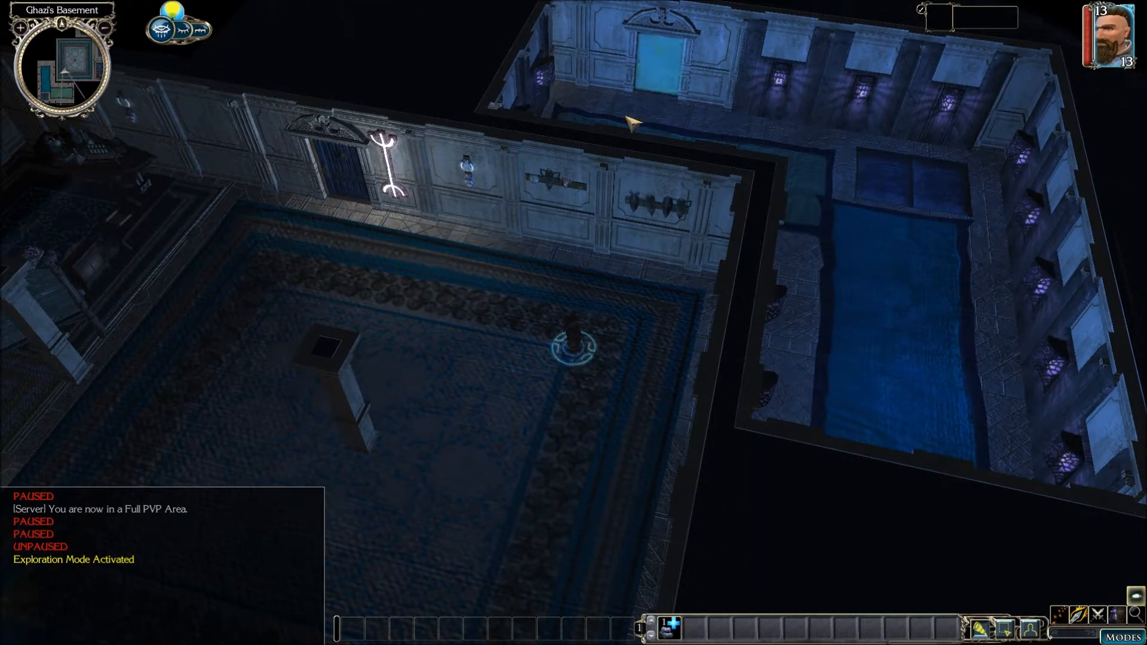
{"action": "middle_click_drag", "start_coordinate": [475, 502], "coordinate": [813, 389]}
{"action": "mouse_move", "coordinate": [686, 243]}
{"action": "middle_mouse_down"}
{"action": "mouse_move", "coordinate": [717, 162]}
{"action": "mouse_move", "coordinate": [589, 315]}
{"action": "mouse_move", "coordinate": [735, 179]}
{"action": "mouse_move", "coordinate": [801, 80]}
{"action": "mouse_move", "coordinate": [838, 61]}
{"action": "middle_mouse_up"}
- Cross the hall, open its closed side door and examine the neighbouring room with the dark blue rugs
{"action": "left_click", "coordinate": [797, 90]}
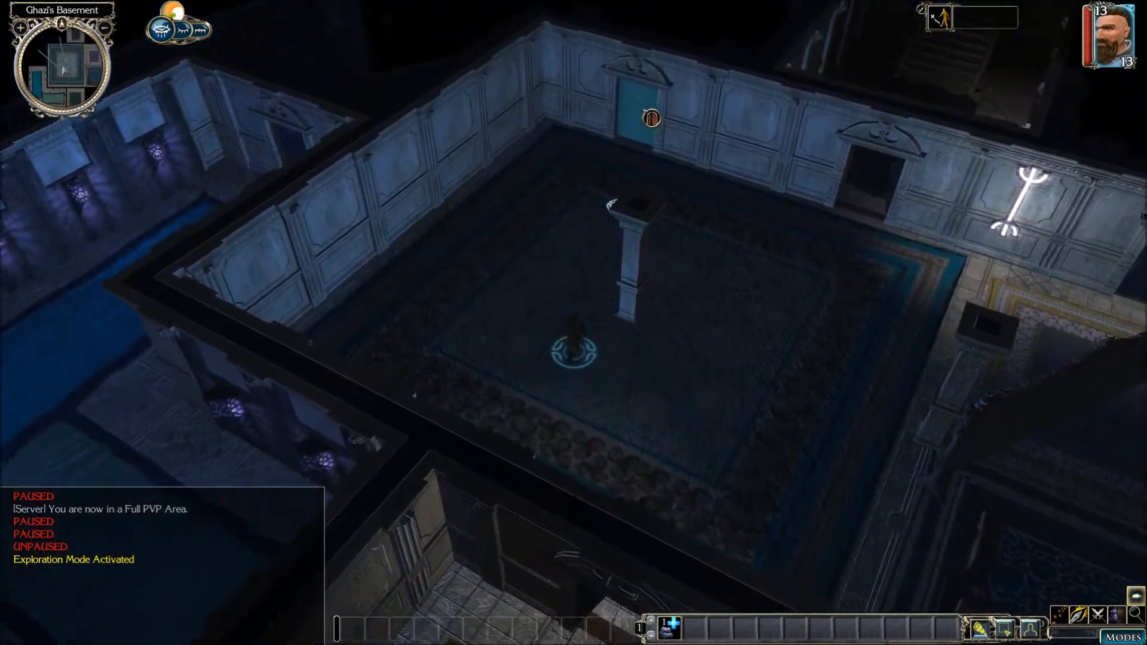
{"action": "left_click", "coordinate": [650, 115]}
{"action": "middle_click_drag", "start_coordinate": [650, 115], "coordinate": [478, 120]}
{"action": "middle_click_drag", "start_coordinate": [930, 246], "coordinate": [686, 354]}
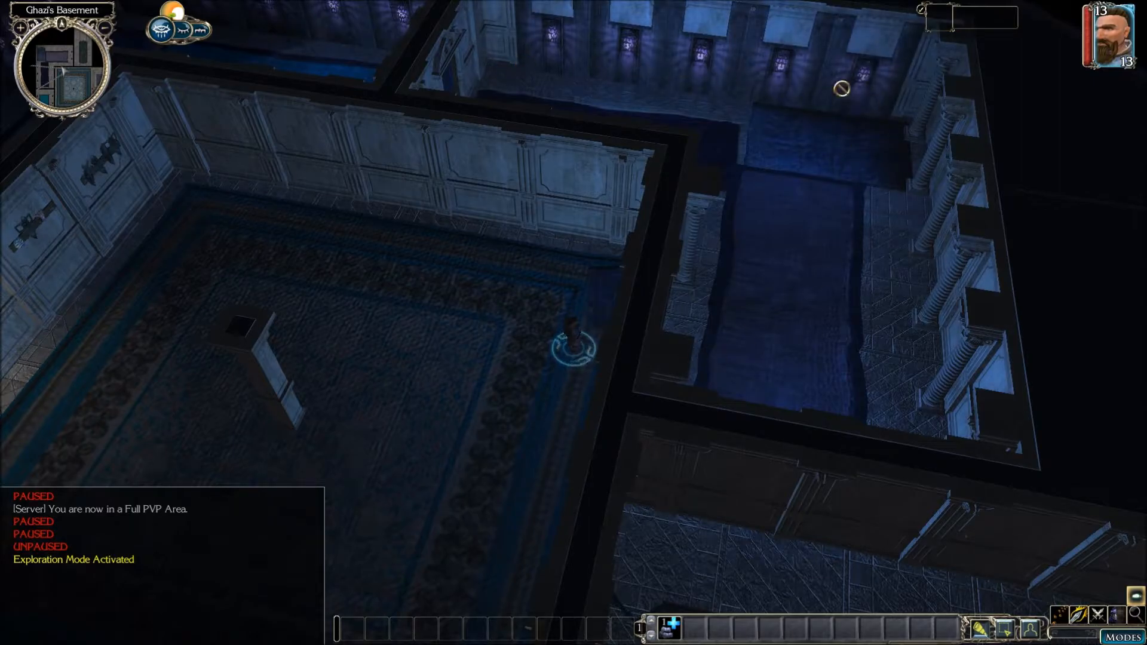
{"action": "middle_click_drag", "start_coordinate": [830, 313], "coordinate": [711, 275]}
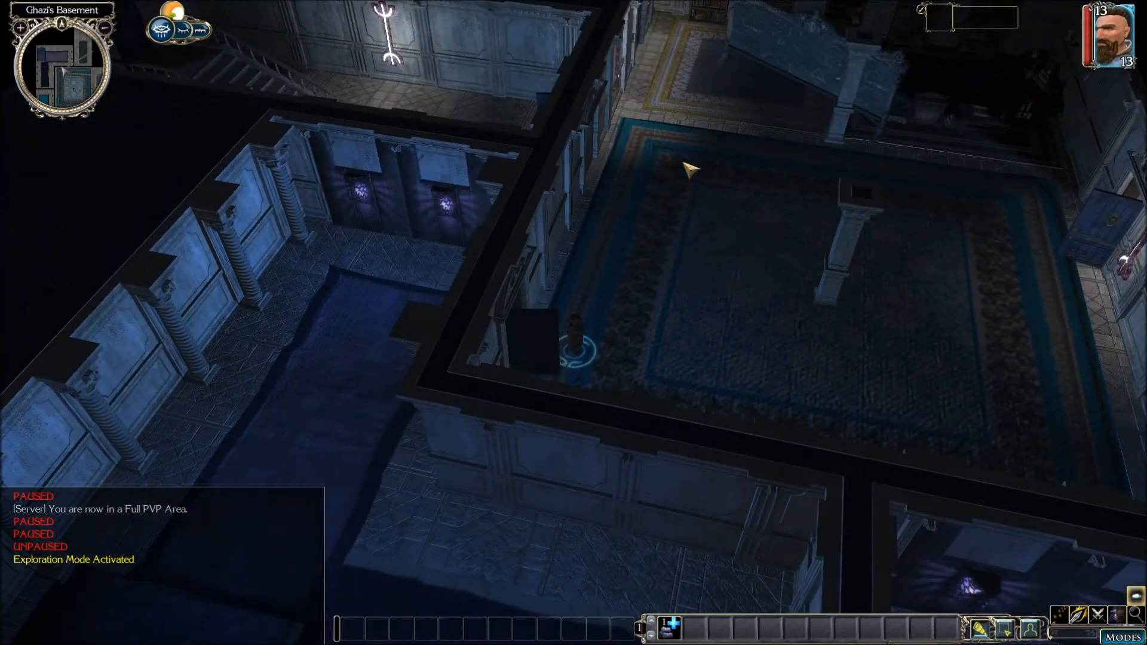
- Open the door beside the bookcases, inspect the room with the purple and orange rugs, and return to the hall carpet
{"action": "left_click", "coordinate": [682, 125]}
{"action": "mouse_move", "coordinate": [898, 197]}
{"action": "middle_mouse_down"}
{"action": "mouse_move", "coordinate": [868, 231]}
{"action": "mouse_move", "coordinate": [786, 220]}
{"action": "middle_mouse_up"}
{"action": "left_click", "coordinate": [787, 224]}
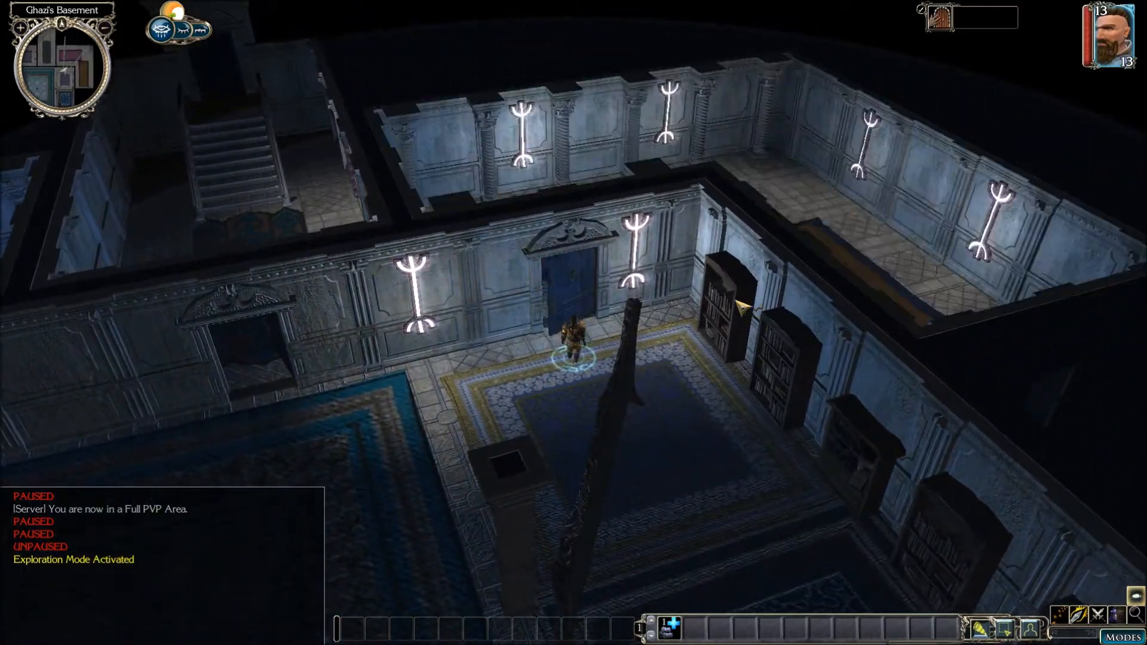
{"action": "middle_click_drag", "start_coordinate": [738, 305], "coordinate": [517, 331]}
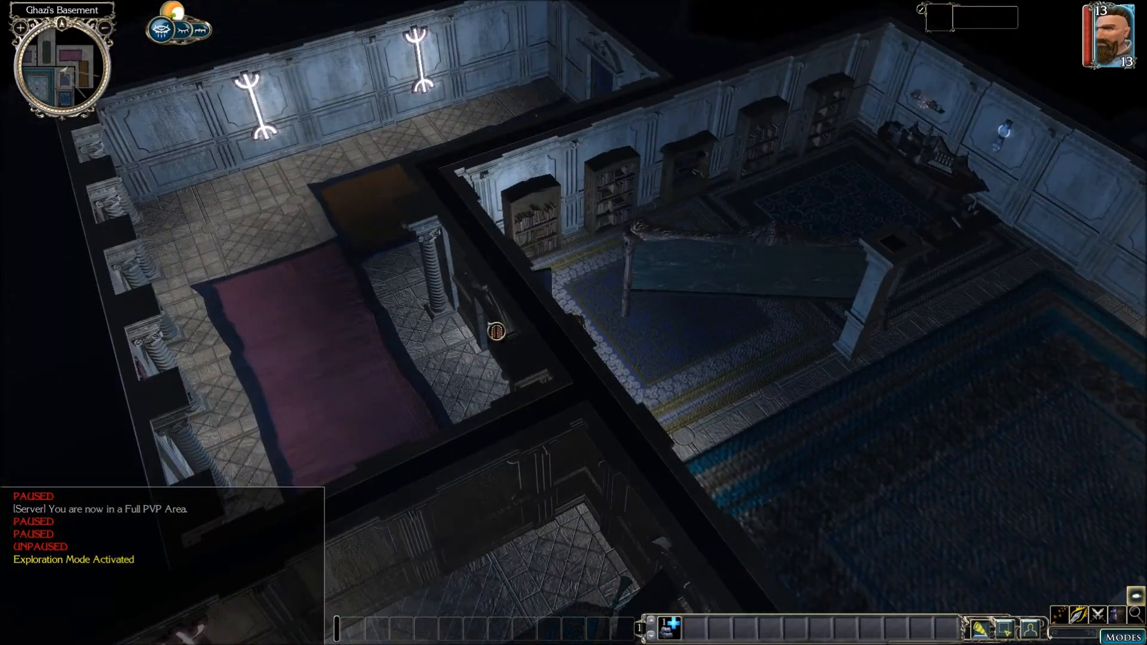
{"action": "middle_click_drag", "start_coordinate": [369, 282], "coordinate": [350, 120]}
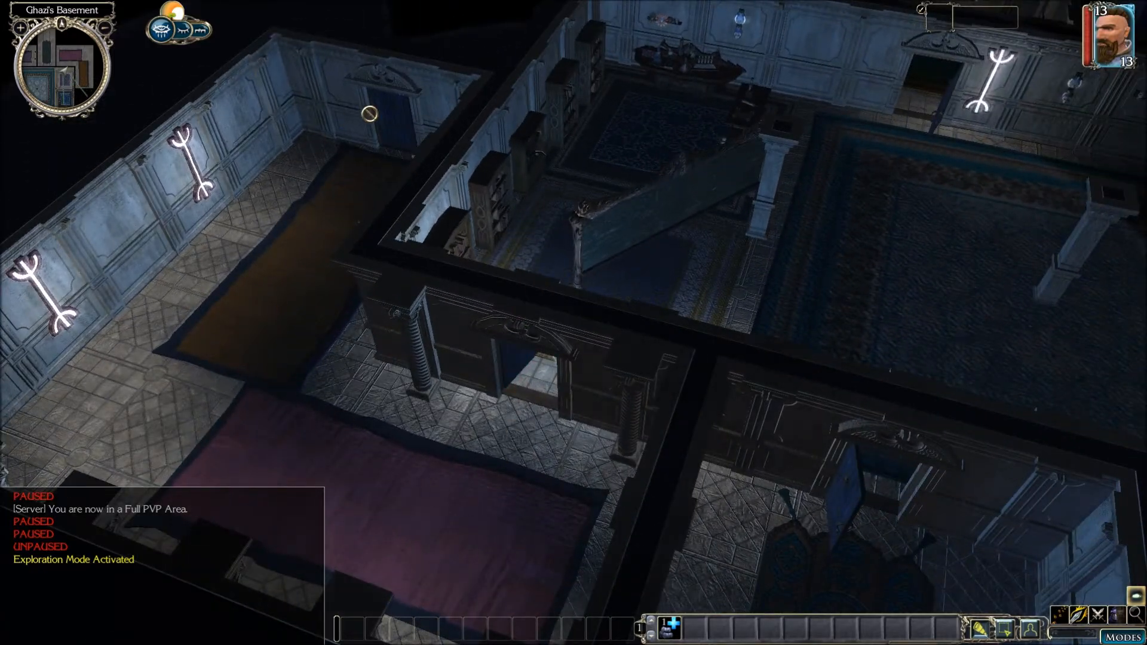
{"action": "left_click", "coordinate": [820, 335]}
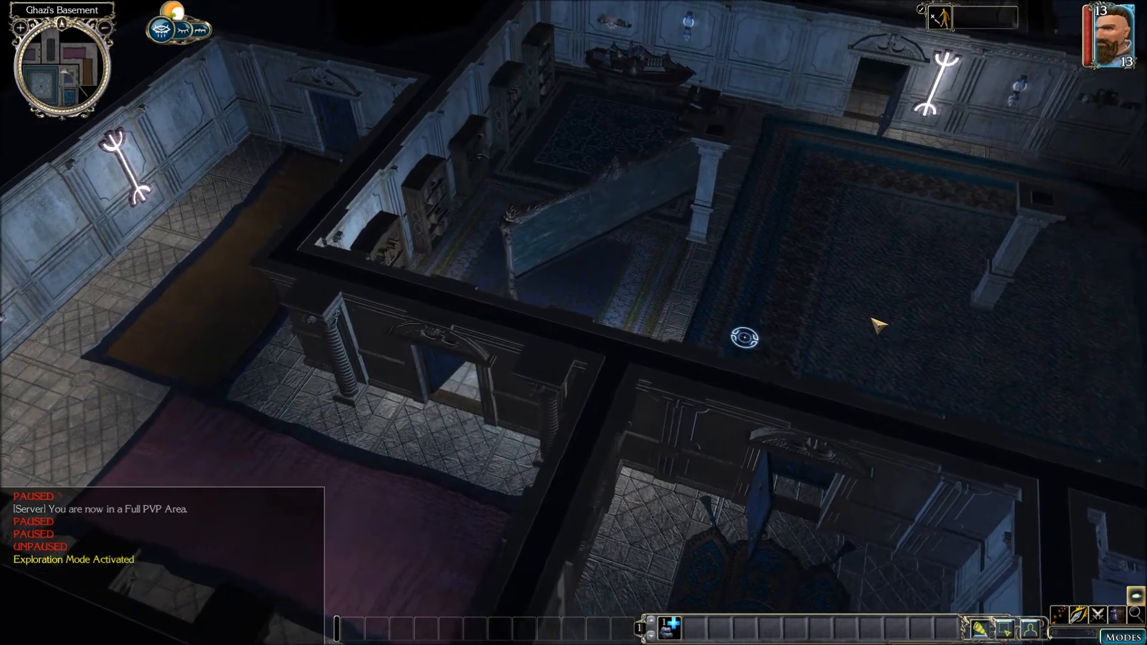
{"action": "scroll", "coordinate": [614, 353], "scroll_direction": "down", "scroll_amount": 5}
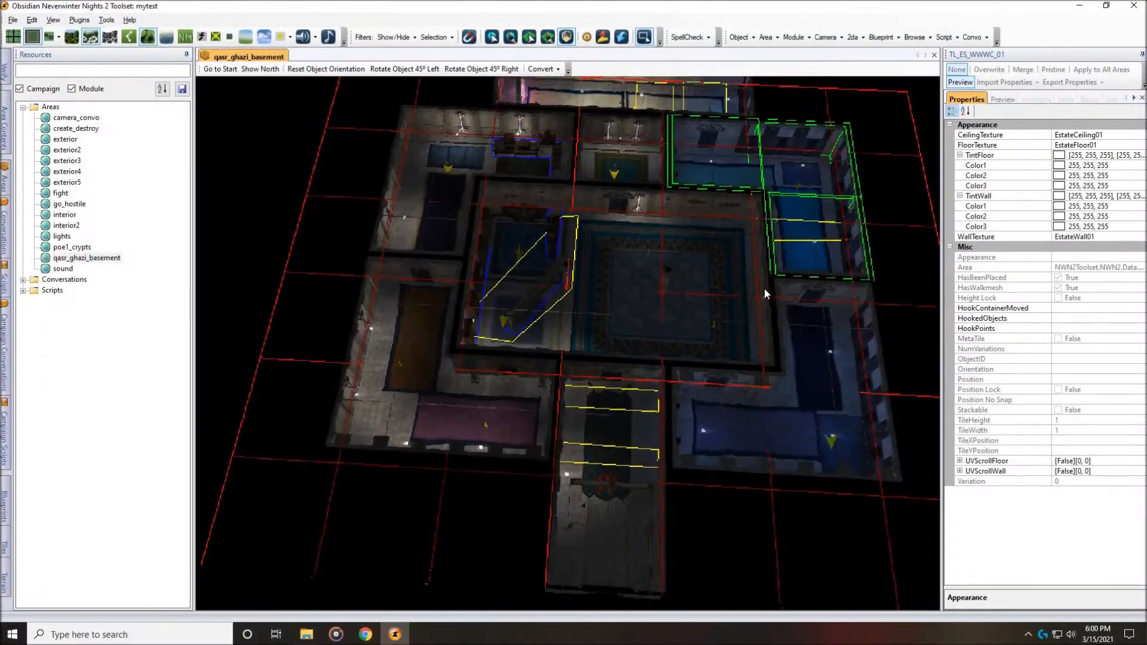
- Back in the toolset, select the central hall's corner tile and examine how its walls border the blue-rug room
{"action": "left_click", "coordinate": [707, 280]}
{"action": "middle_click_drag", "start_coordinate": [734, 293], "coordinate": [465, 375]}
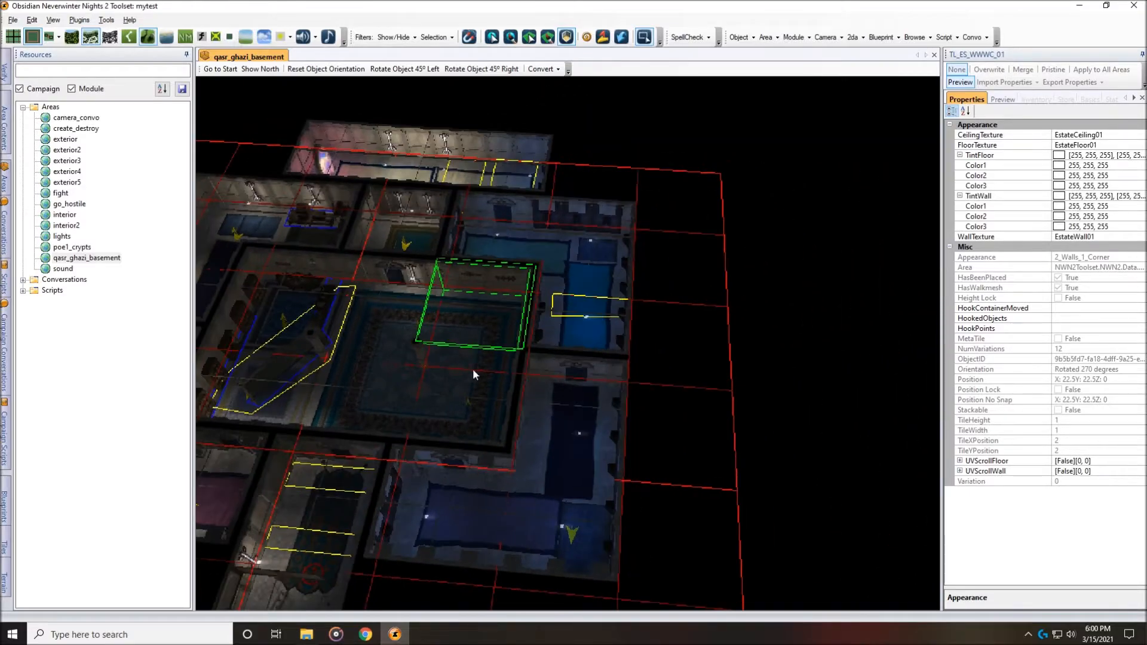
{"action": "scroll", "coordinate": [522, 348], "scroll_direction": "up", "scroll_amount": 2}
{"action": "middle_click_drag", "start_coordinate": [521, 348], "coordinate": [538, 342]}
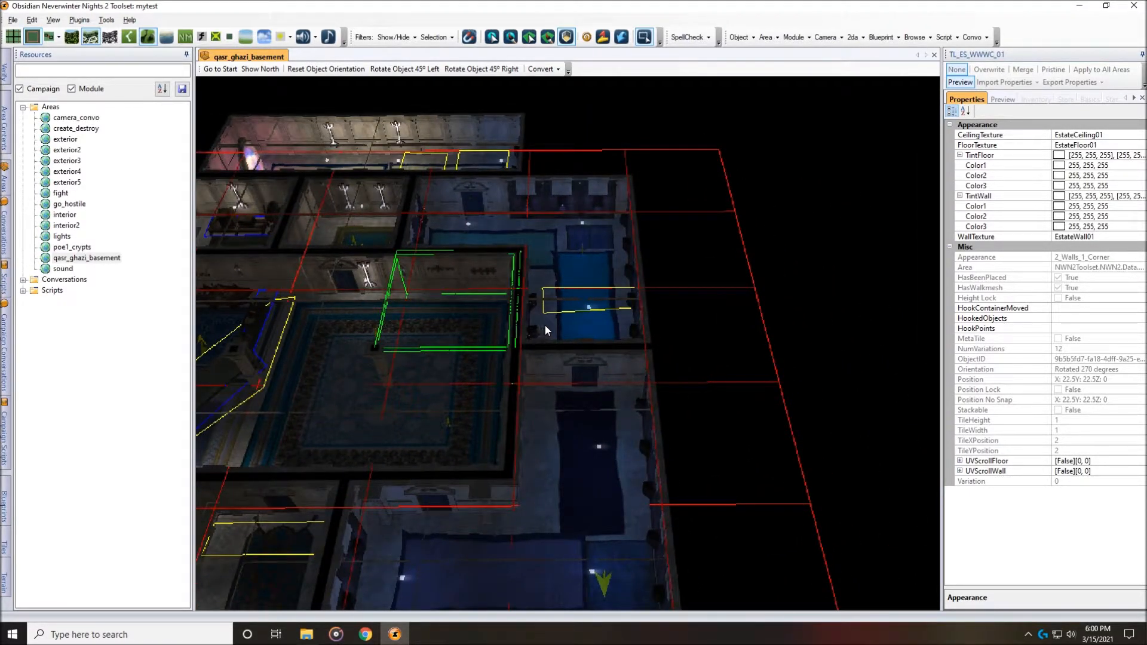
{"action": "middle_click_drag", "start_coordinate": [521, 350], "coordinate": [610, 417]}
{"action": "scroll", "coordinate": [610, 417], "scroll_direction": "up", "scroll_amount": 2}
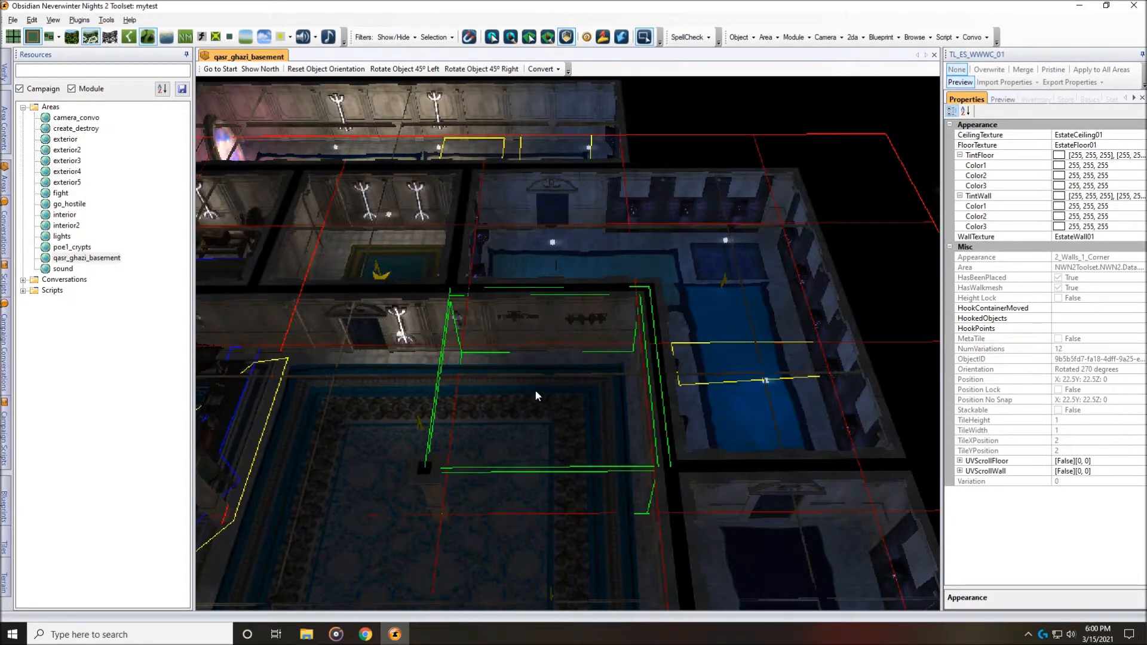
{"action": "middle_click_drag", "start_coordinate": [629, 422], "coordinate": [549, 392]}
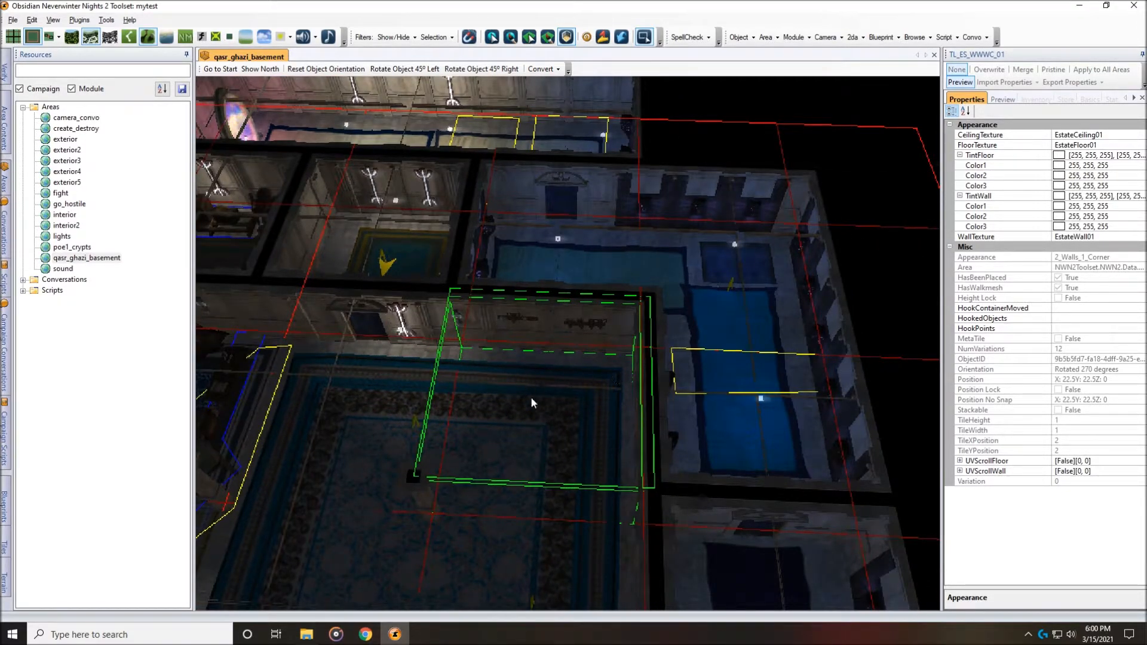
{"action": "mouse_move", "coordinate": [497, 432]}
{"action": "middle_mouse_down"}
{"action": "mouse_move", "coordinate": [532, 428]}
{"action": "mouse_move", "coordinate": [514, 424]}
{"action": "middle_mouse_up"}
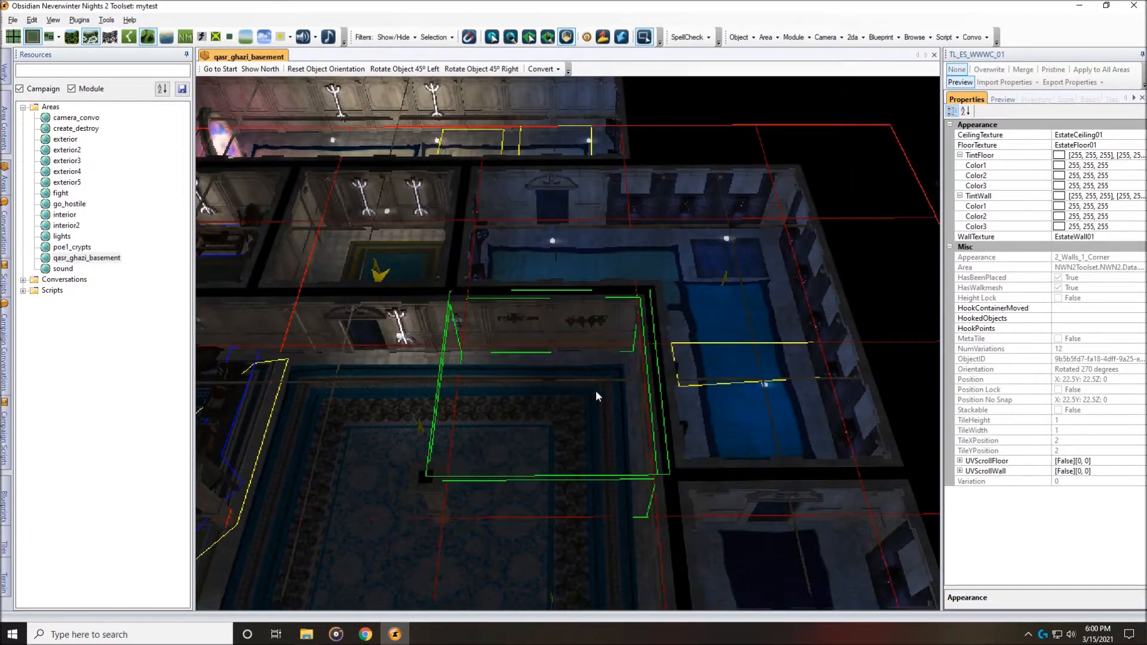
{"action": "scroll", "coordinate": [597, 391], "scroll_direction": "down", "scroll_amount": 2}
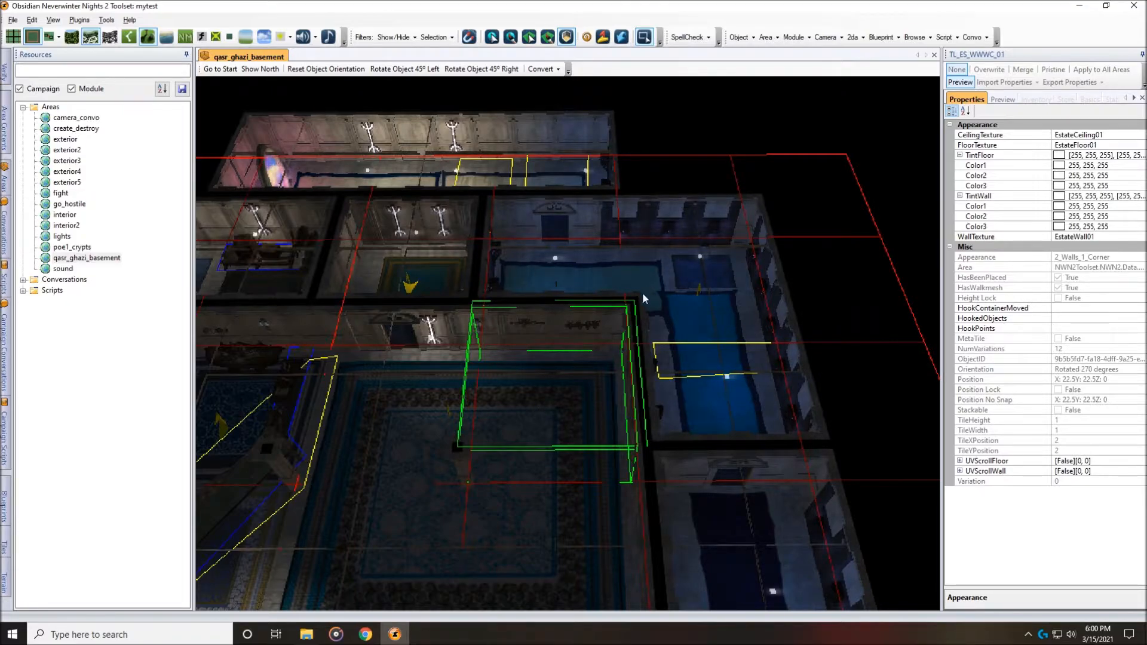
- Select the blue-rug room's corner tile and the central hall's corner tile in turn and compare the shared wall between them
{"action": "left_click", "coordinate": [694, 281]}
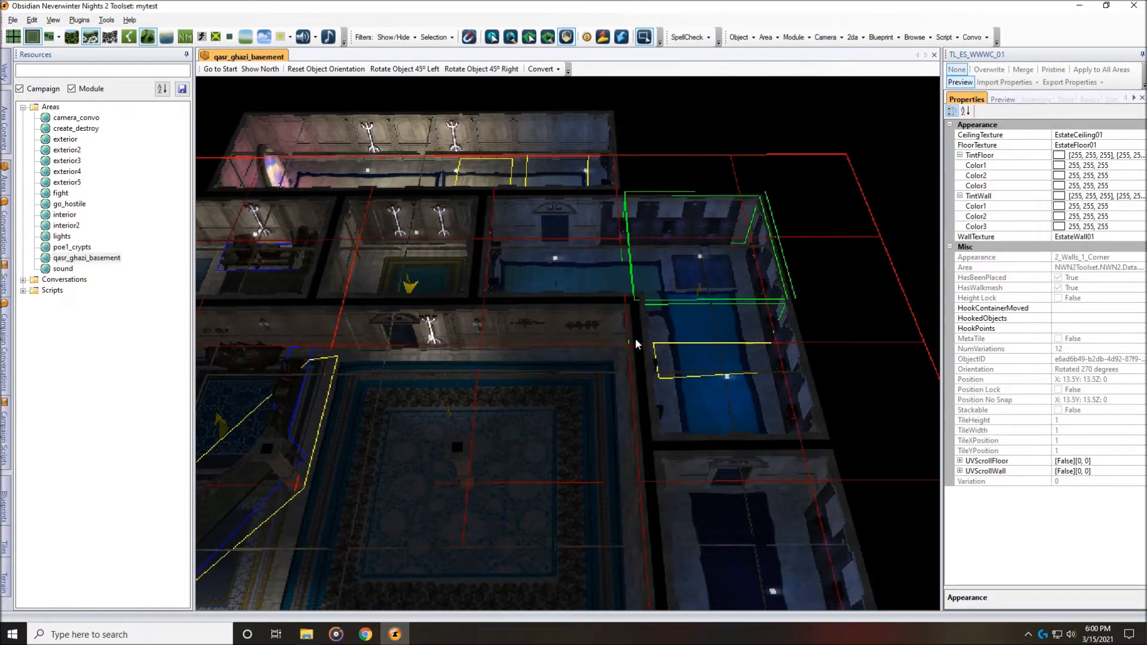
{"action": "left_click", "coordinate": [592, 381]}
{"action": "scroll", "coordinate": [693, 371], "scroll_direction": "up", "scroll_amount": 3}
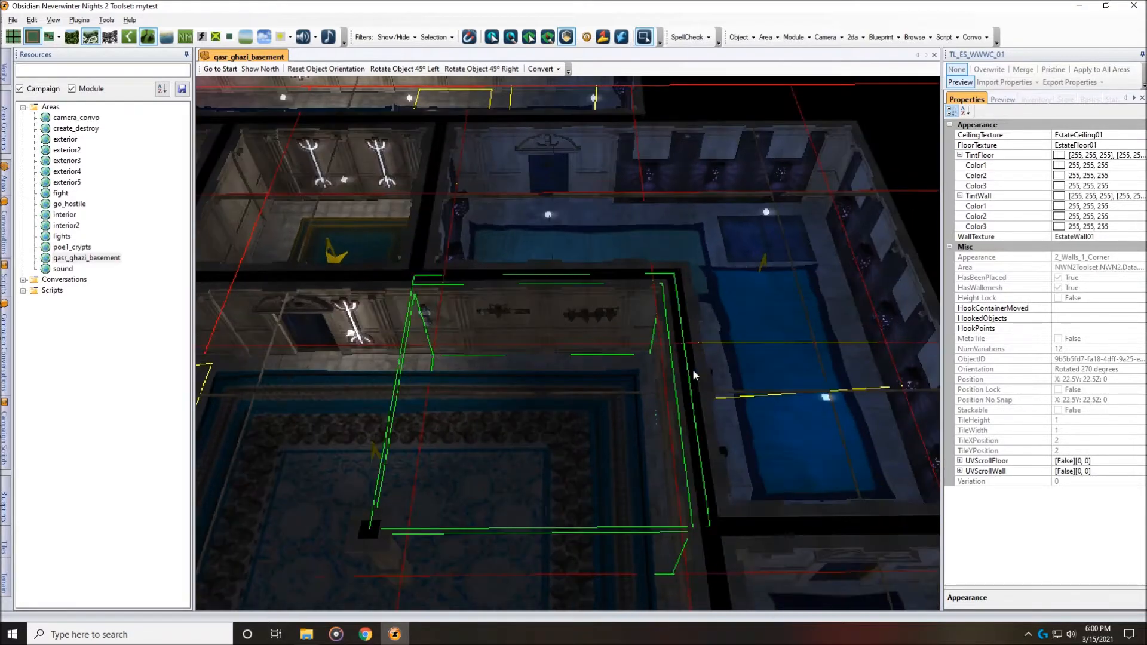
{"action": "scroll", "coordinate": [693, 371], "scroll_direction": "down", "scroll_amount": 2}
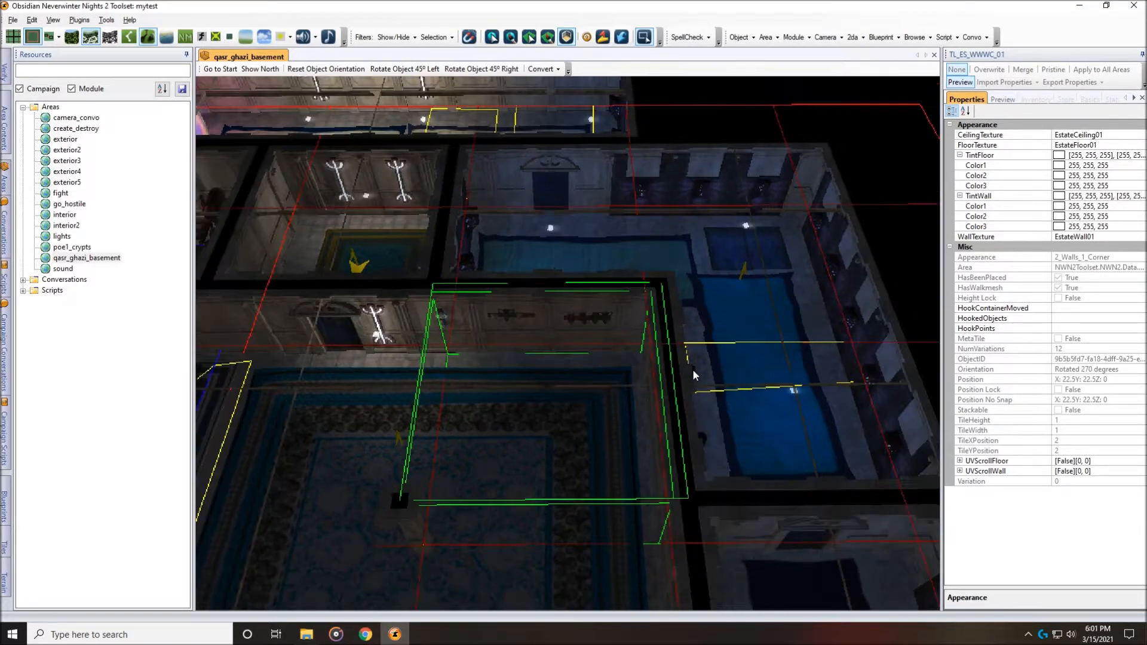
{"action": "middle_click_drag", "start_coordinate": [582, 419], "coordinate": [550, 436]}
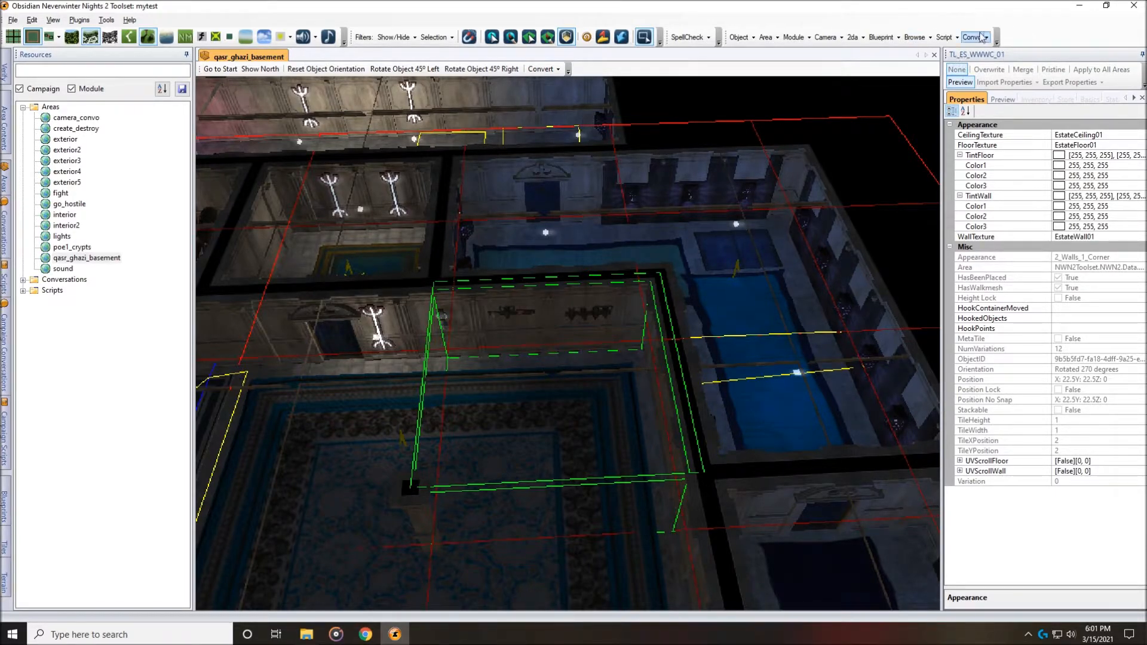
- Browse the Estate tile set to examine its wall, door, hallway, roof and stair tile types
{"action": "left_click", "coordinate": [3, 552]}
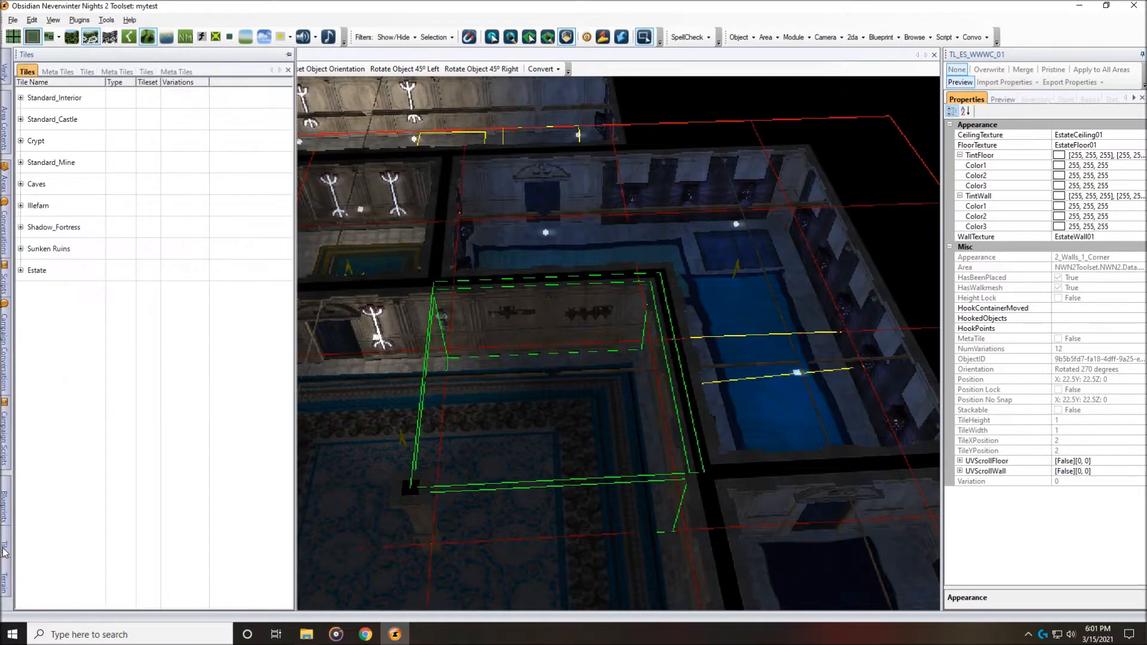
{"action": "left_click", "coordinate": [22, 272]}
{"action": "scroll", "coordinate": [146, 410], "scroll_direction": "down", "scroll_amount": 3}
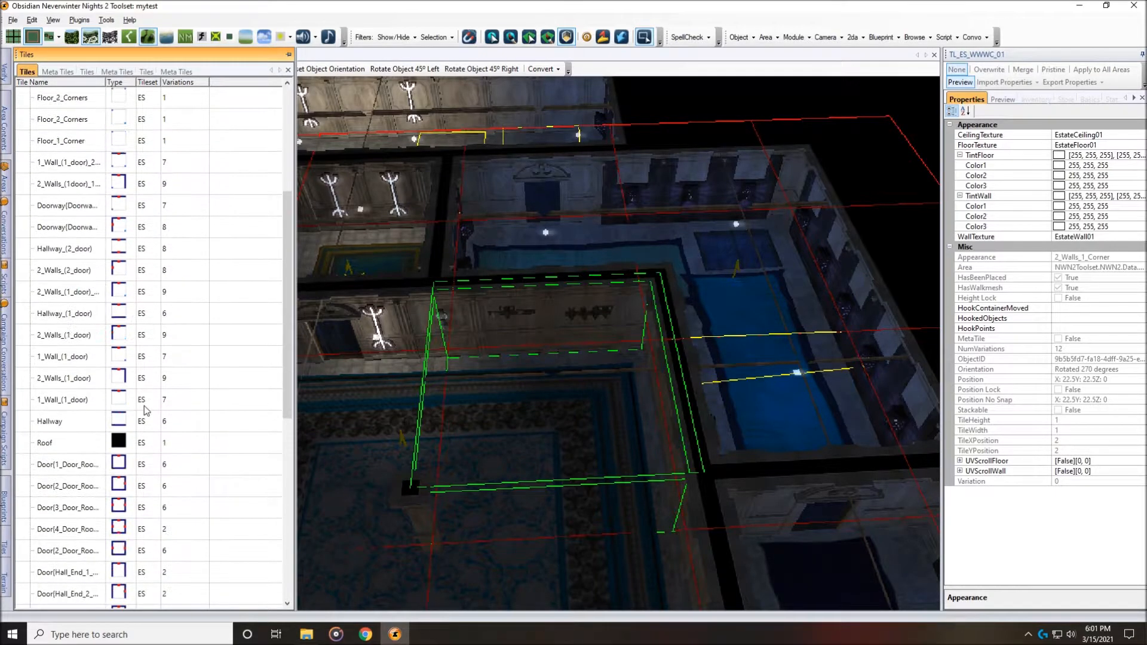
{"action": "scroll", "coordinate": [145, 411], "scroll_direction": "down", "scroll_amount": 4}
{"action": "scroll", "coordinate": [146, 410], "scroll_direction": "up", "scroll_amount": 1}
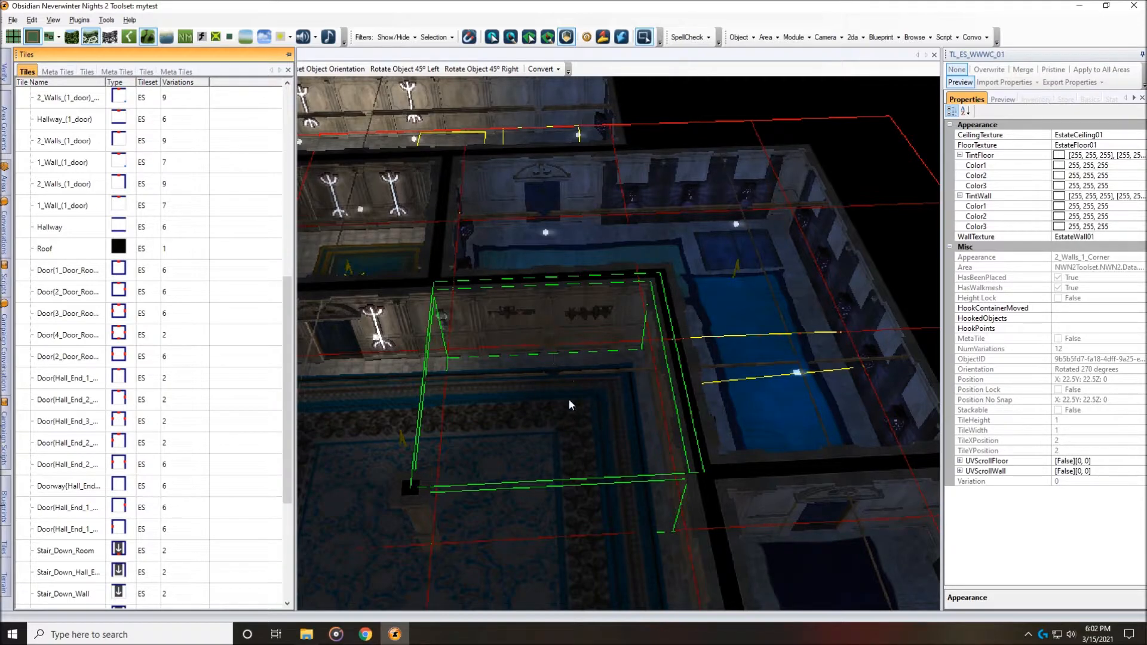
{"action": "scroll", "coordinate": [592, 454], "scroll_direction": "down", "scroll_amount": 5}
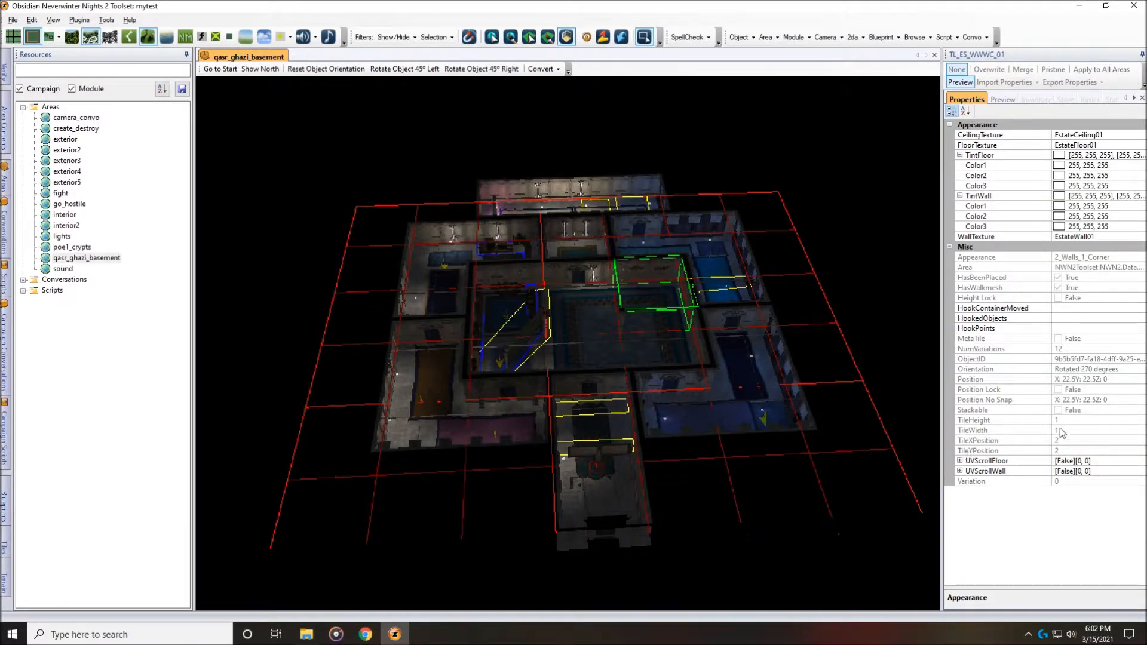
- Select the hall's corner door tile and the adjoining blue-rug room tile and compare their tile X and Y positions
{"action": "left_click", "coordinate": [676, 363]}
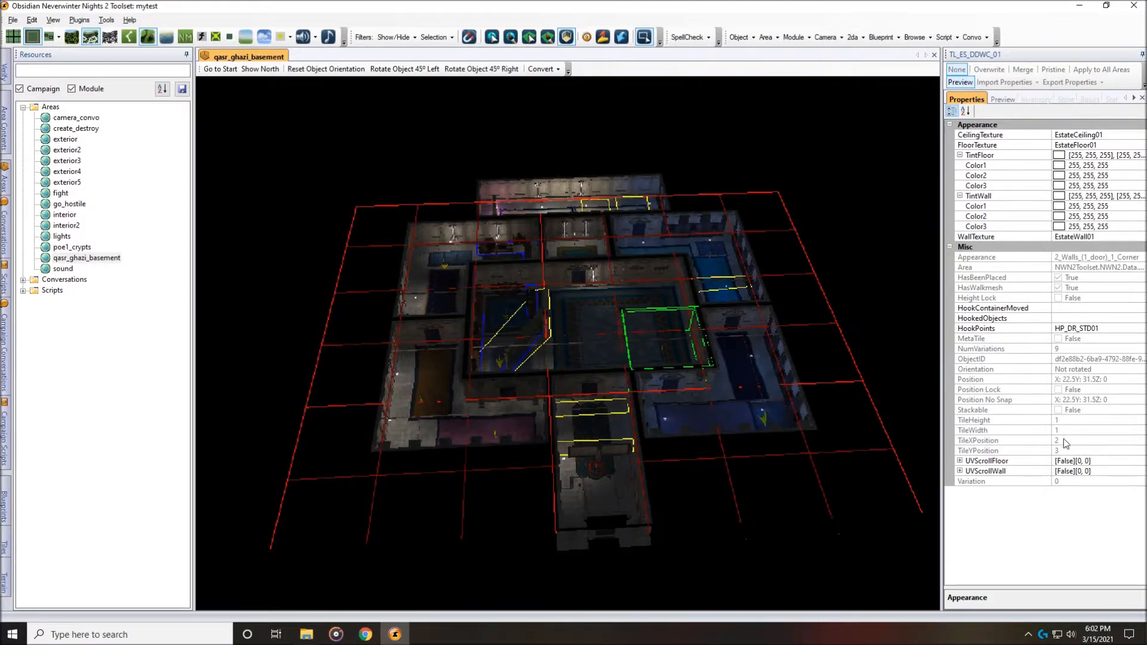
{"action": "left_click", "coordinate": [677, 423]}
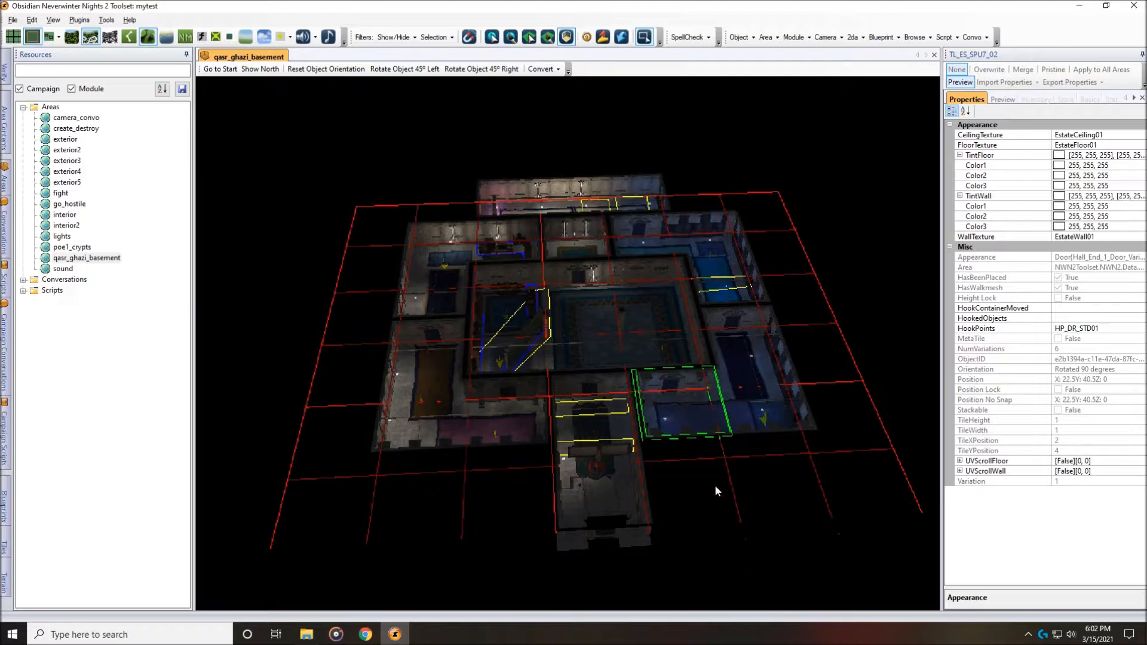
{"action": "scroll", "coordinate": [670, 363], "scroll_direction": "up", "scroll_amount": 5}
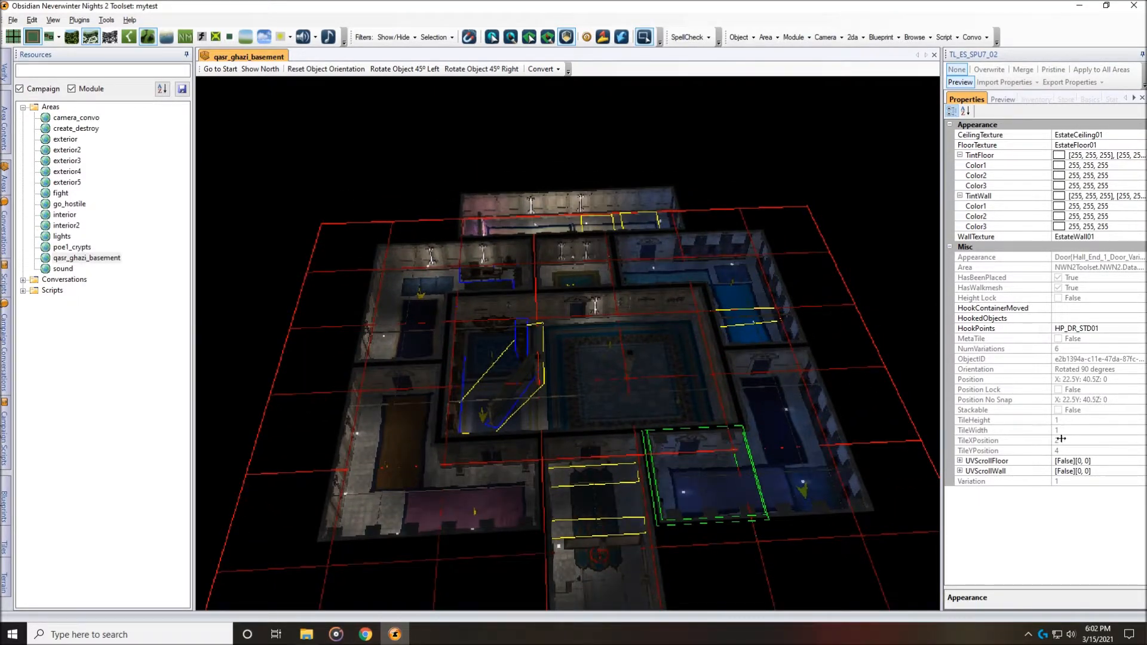
{"action": "middle_click_drag", "start_coordinate": [675, 401], "coordinate": [725, 417]}
{"action": "scroll", "coordinate": [725, 417], "scroll_direction": "down", "scroll_amount": 1}
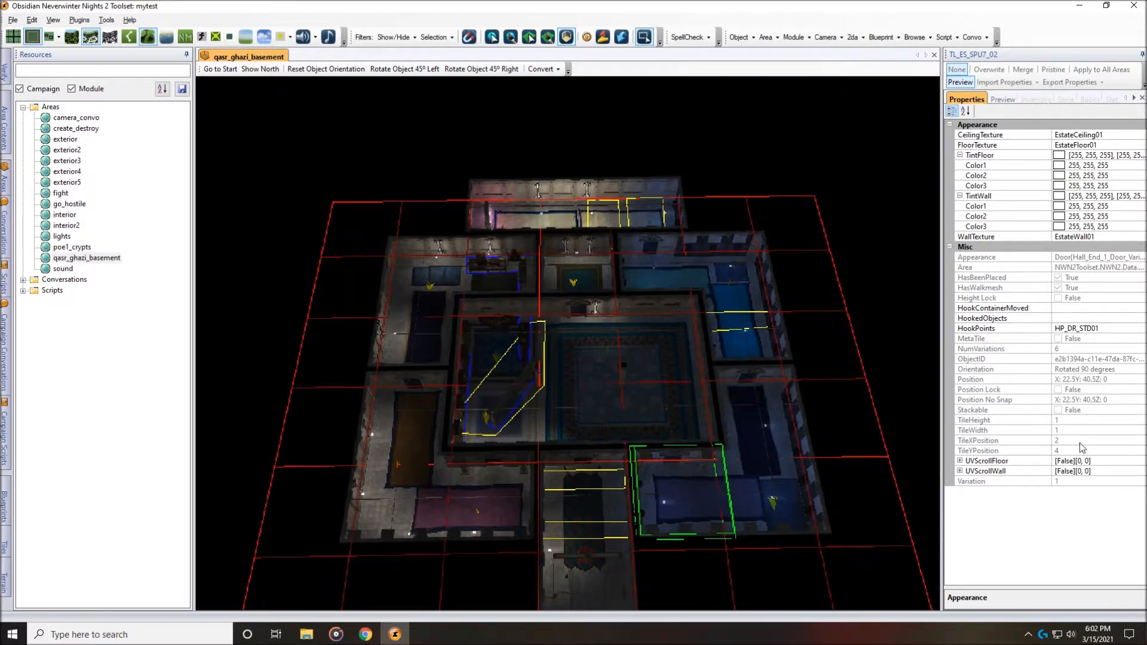
- Delete the central hall's 2_Walls_1_Corner tile that borders the blue-rug room
{"action": "left_click", "coordinate": [684, 346]}
{"action": "scroll", "coordinate": [803, 424], "scroll_direction": "up", "scroll_amount": 3}
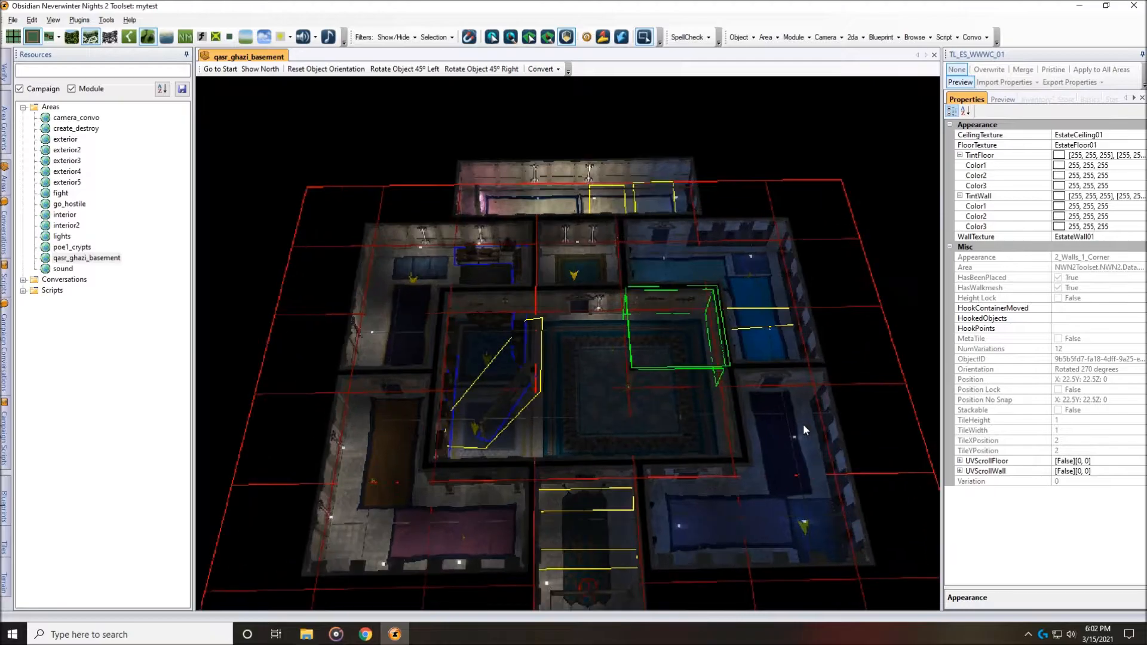
{"action": "middle_click_drag", "start_coordinate": [691, 451], "coordinate": [585, 428]}
{"action": "scroll", "coordinate": [576, 447], "scroll_direction": "up", "scroll_amount": 3}
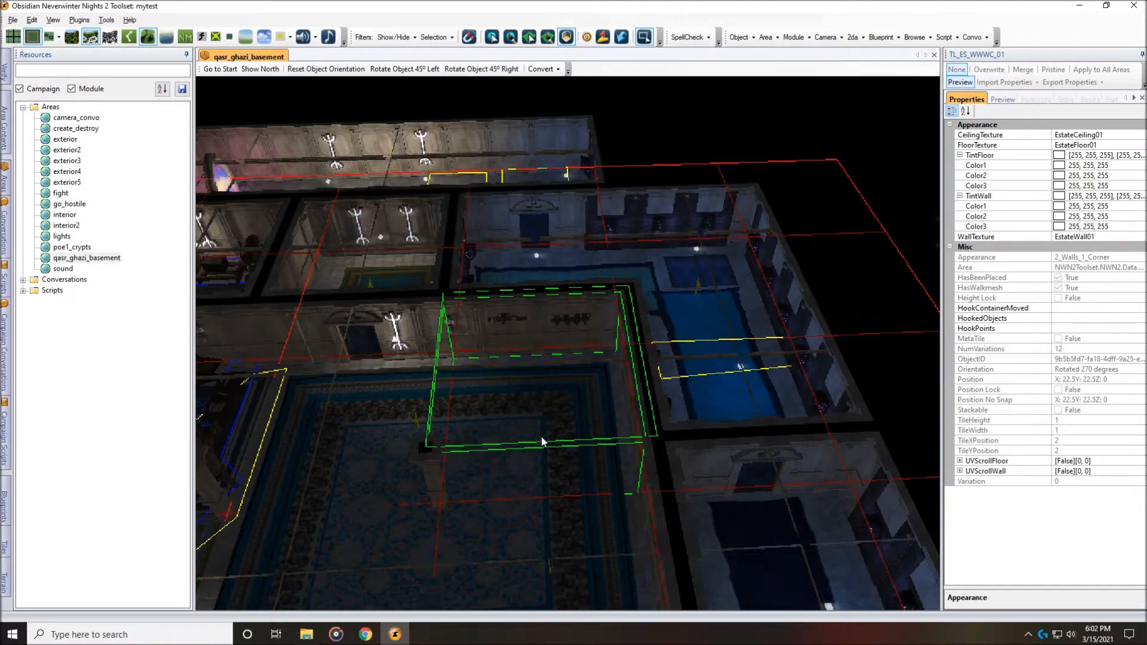
{"action": "left_click", "coordinate": [5, 547]}
{"action": "key", "text": "Delete"}
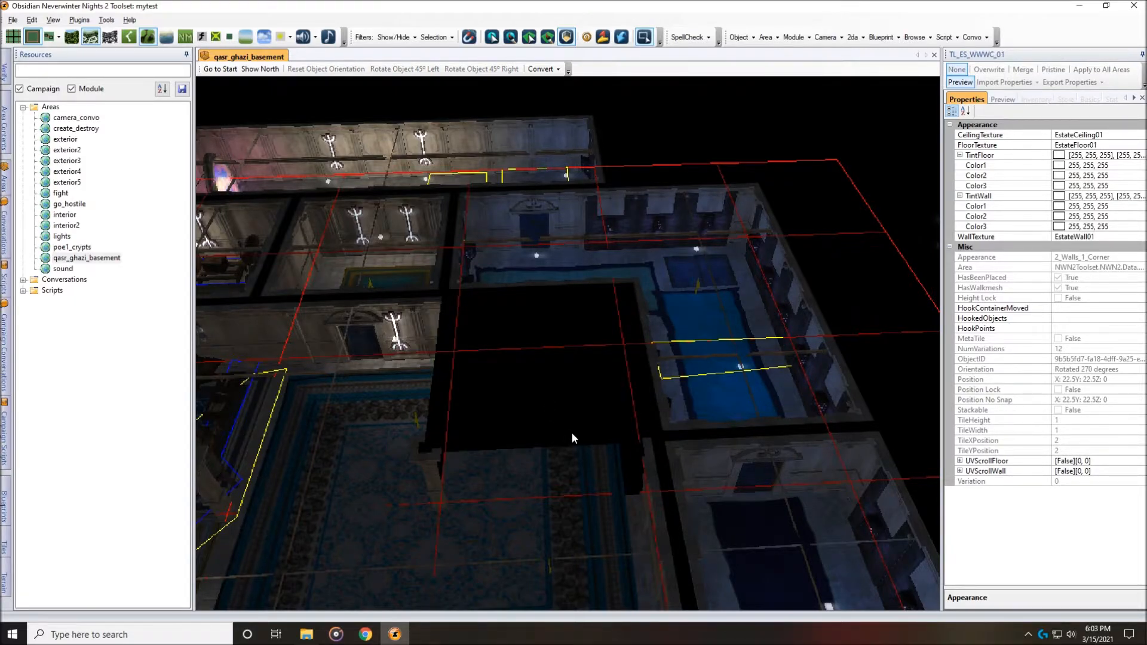
{"action": "scroll", "coordinate": [568, 442], "scroll_direction": "up", "scroll_amount": 3}
{"action": "mouse_move", "coordinate": [608, 401]}
{"action": "middle_mouse_down"}
{"action": "mouse_move", "coordinate": [650, 377]}
{"action": "mouse_move", "coordinate": [604, 379]}
{"action": "mouse_move", "coordinate": [630, 379]}
{"action": "mouse_move", "coordinate": [609, 405]}
{"action": "middle_mouse_up"}
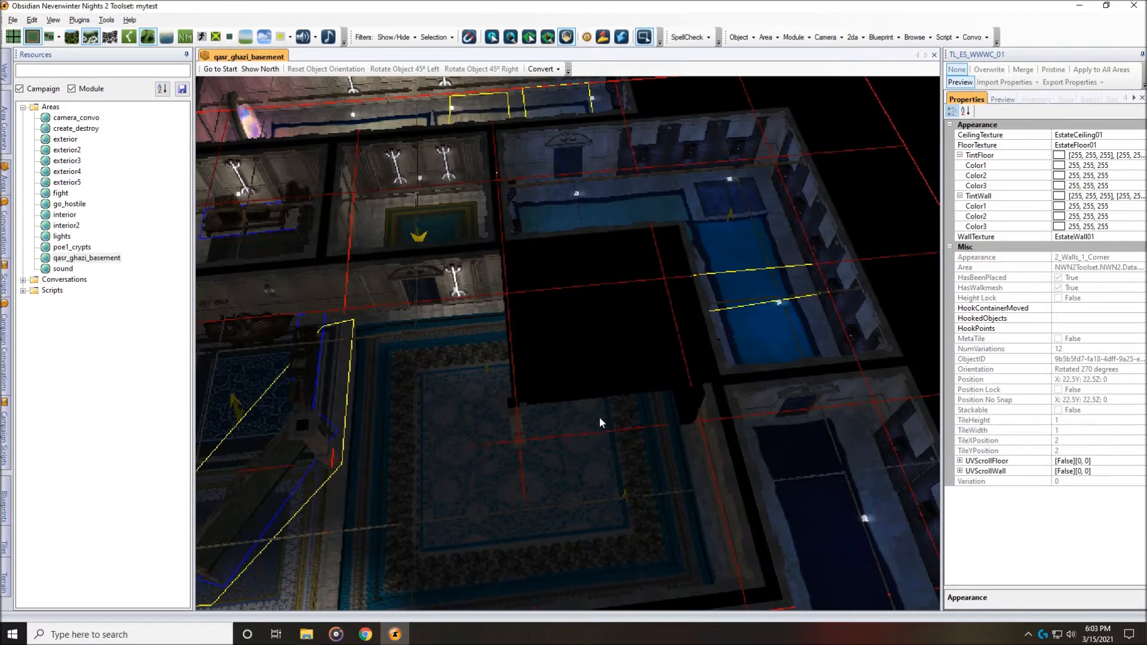
- Bake the current area, qasr_ghazi_basement
{"action": "left_click", "coordinate": [14, 21]}
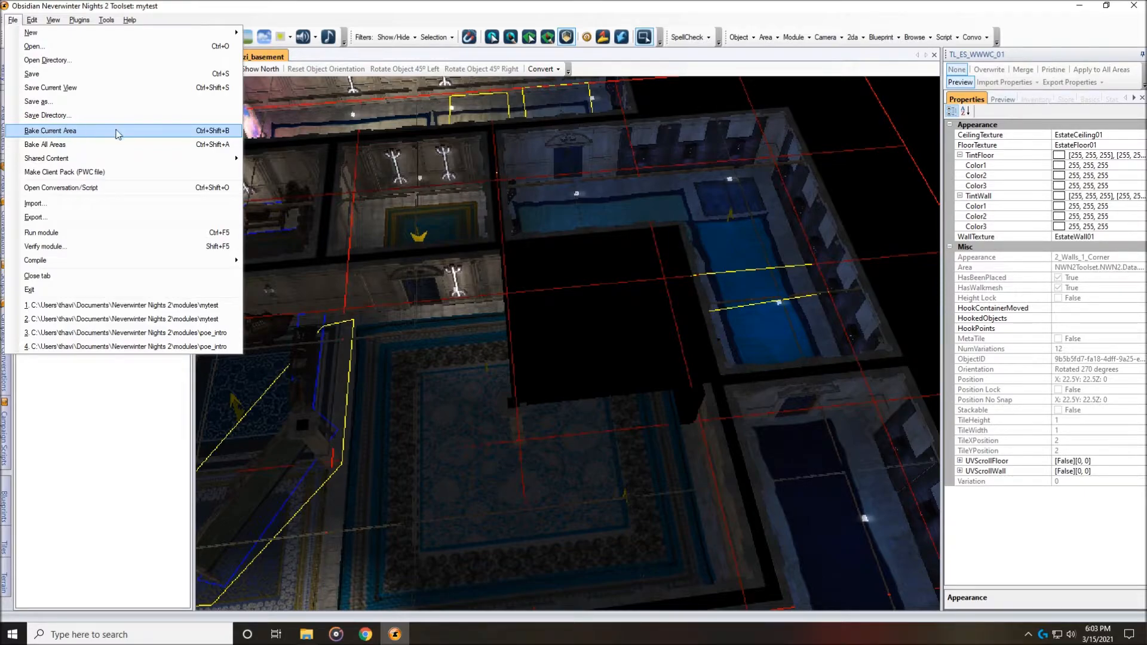
{"action": "left_click", "coordinate": [60, 136]}
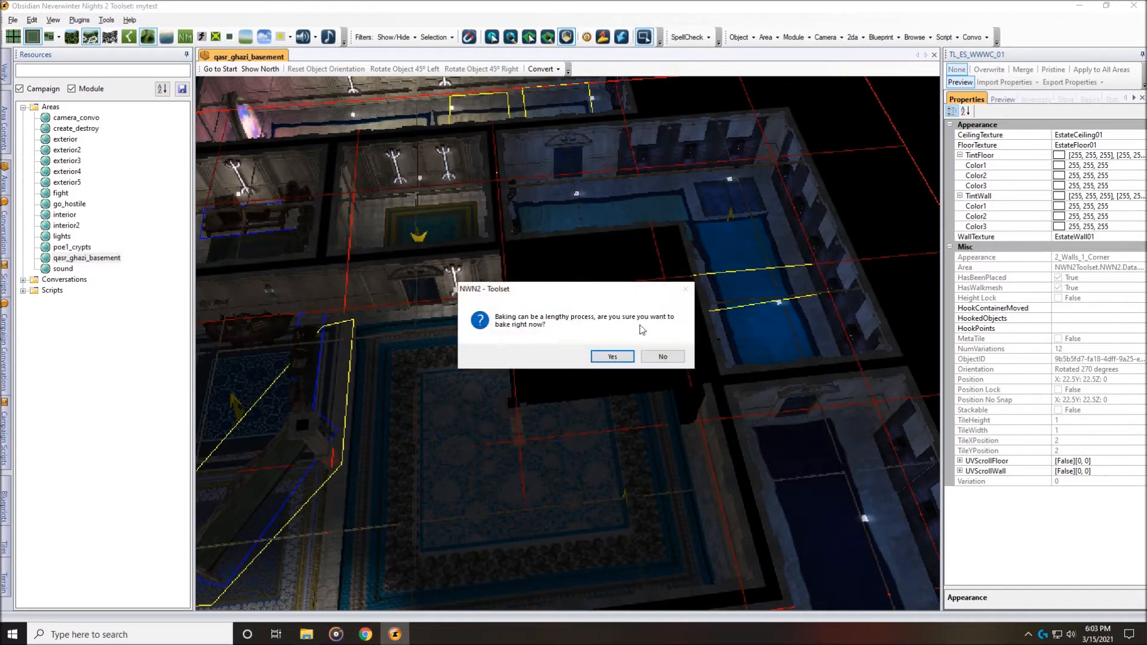
{"action": "left_click", "coordinate": [616, 357]}
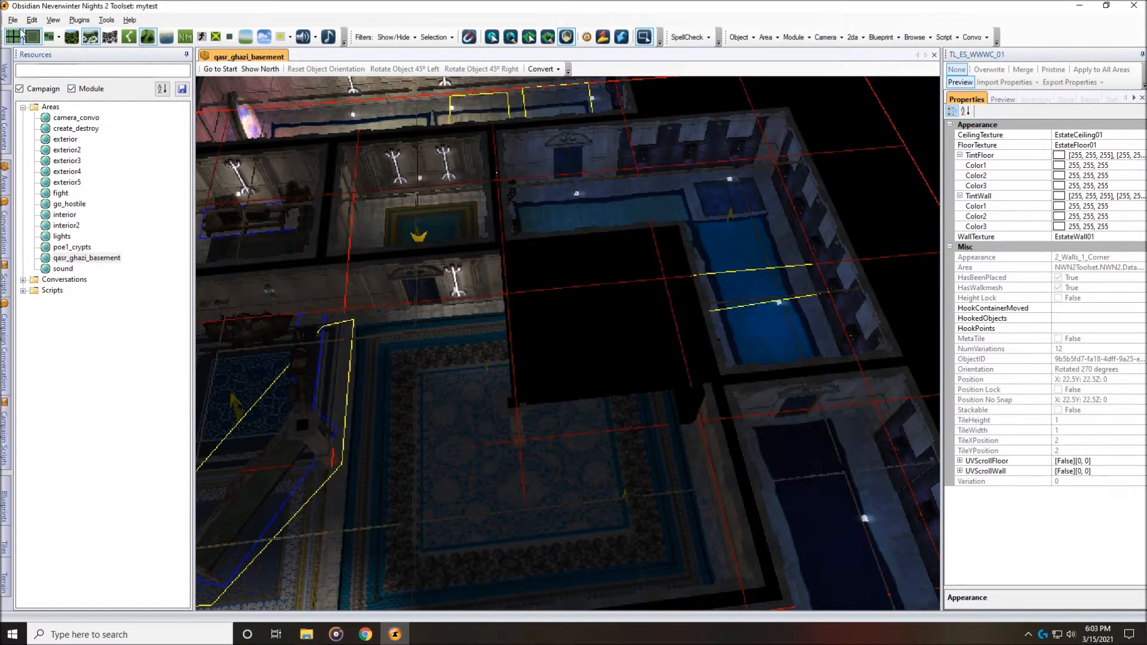
- Show the baked walkmesh, examine it around the hall's removed corner tile, and hide it again
{"action": "left_click", "coordinate": [72, 37]}
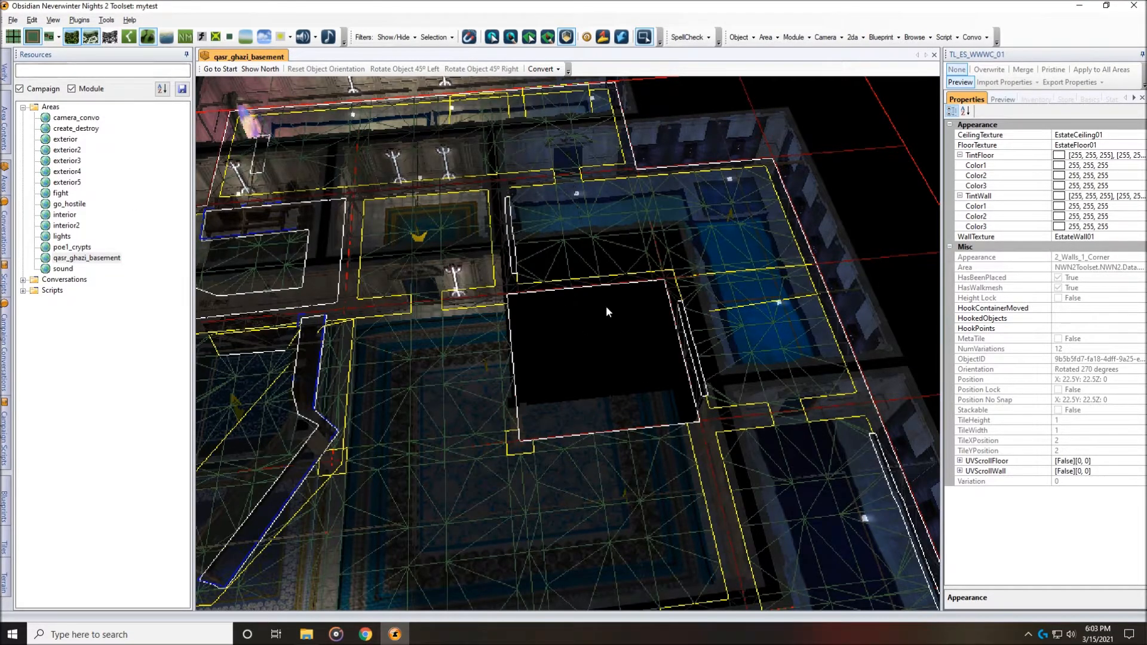
{"action": "middle_click_drag", "start_coordinate": [600, 403], "coordinate": [572, 357]}
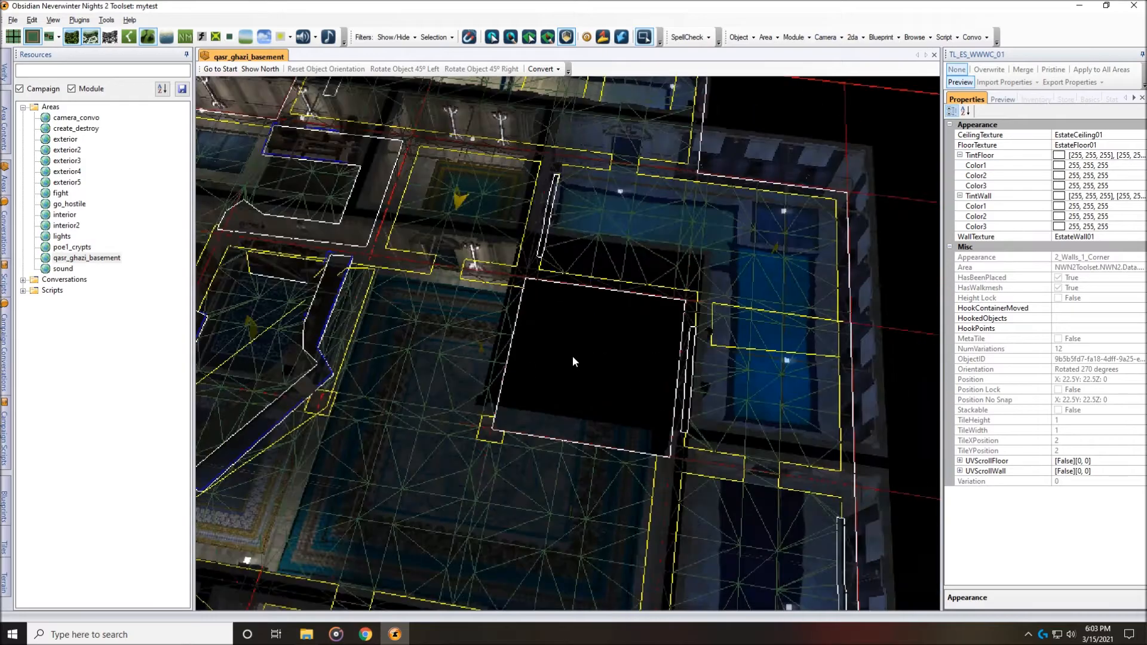
{"action": "scroll", "coordinate": [560, 439], "scroll_direction": "down", "scroll_amount": 1}
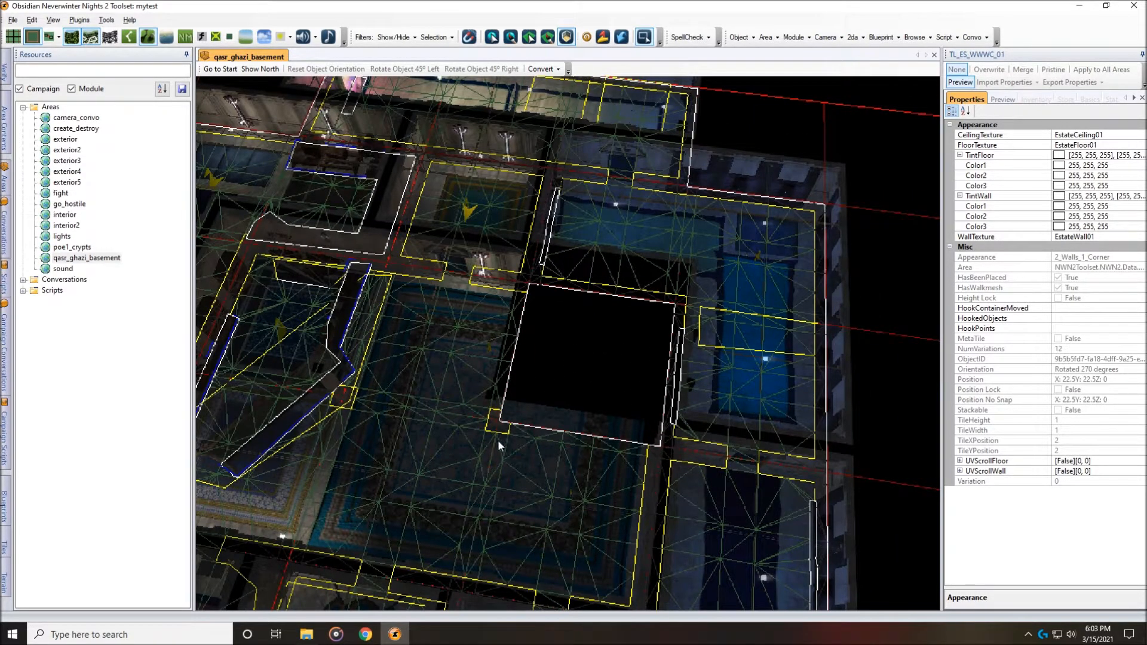
{"action": "middle_click_drag", "start_coordinate": [492, 442], "coordinate": [526, 439]}
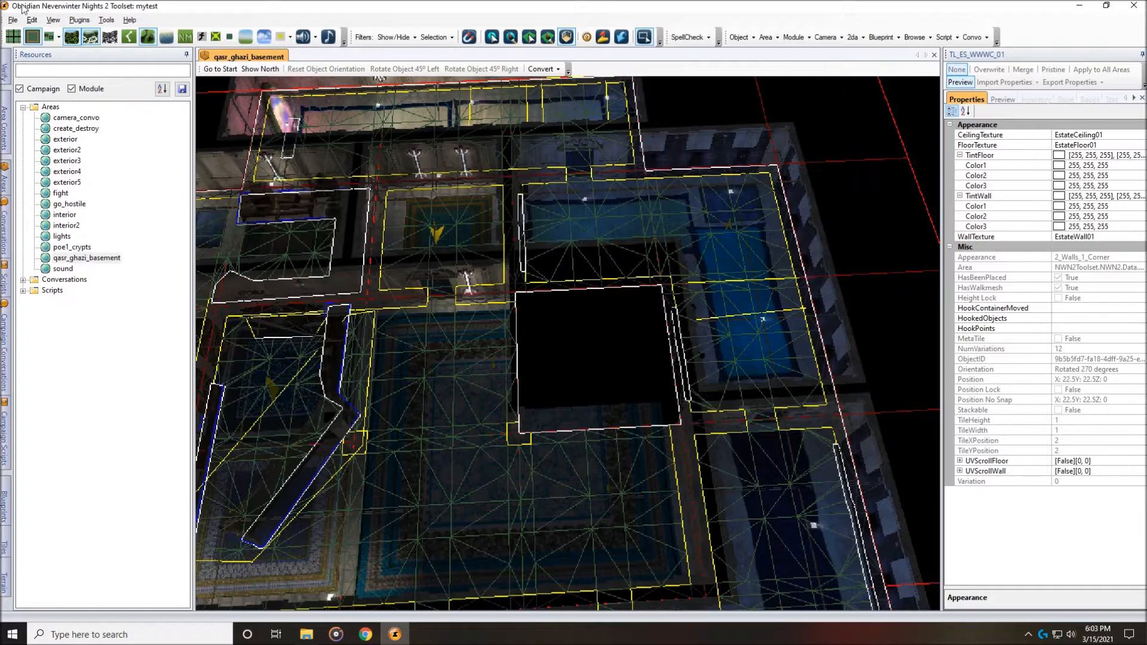
{"action": "left_click", "coordinate": [72, 37]}
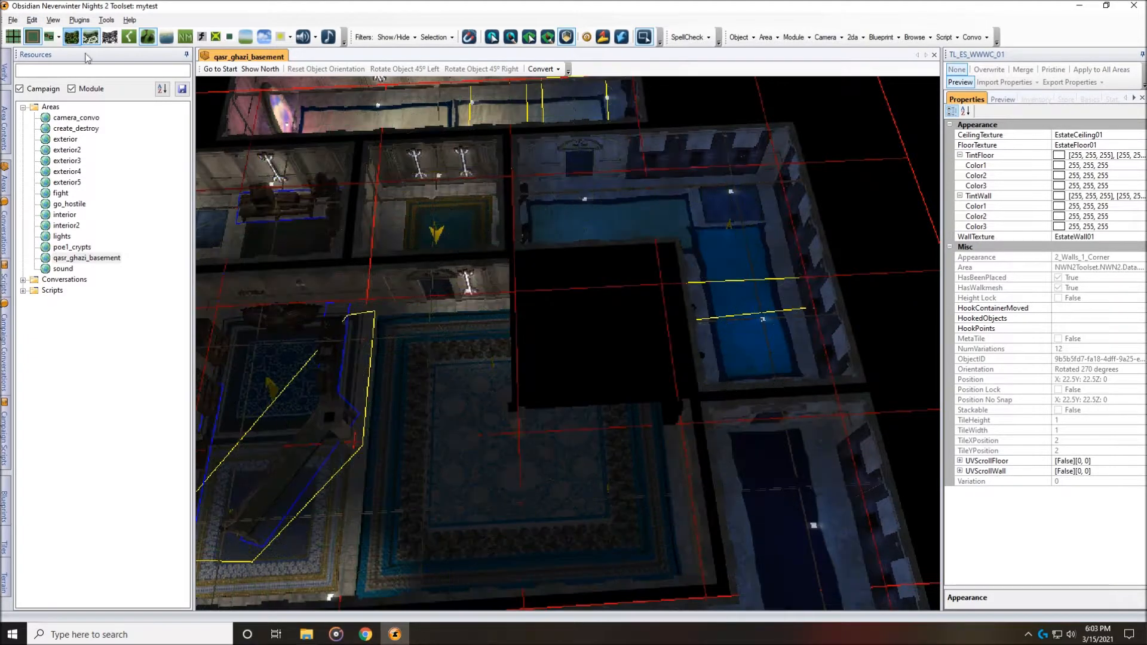
- Run the module and walk the character through the entrance room's blue door into the central hall in exploration mode
{"action": "left_click", "coordinate": [12, 20]}
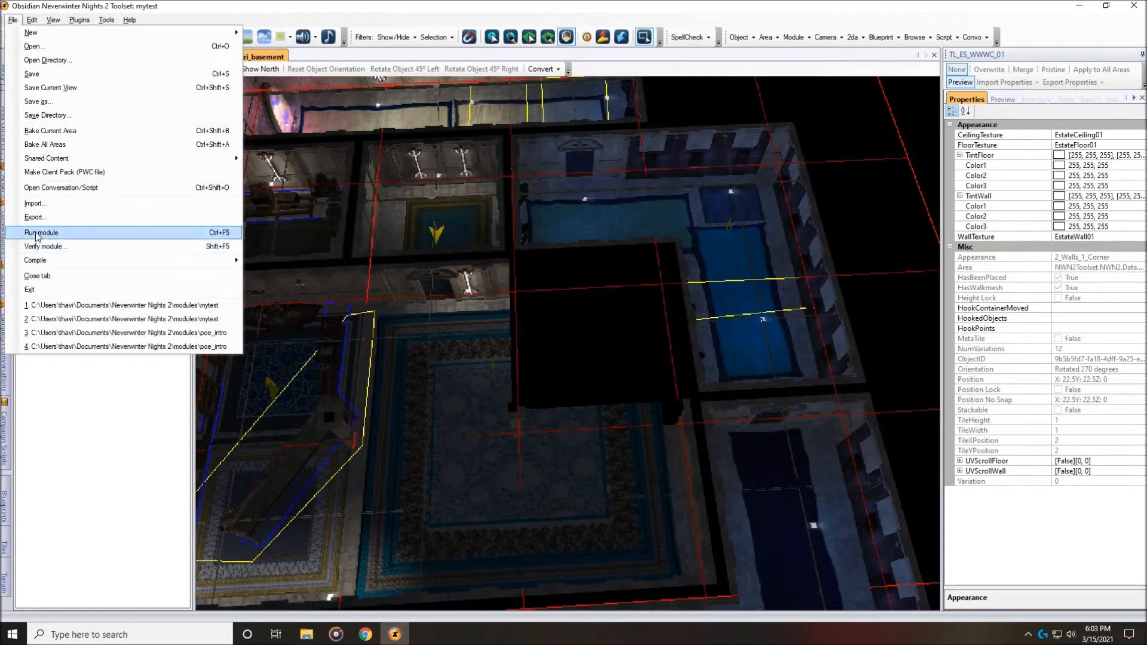
{"action": "left_click", "coordinate": [37, 235]}
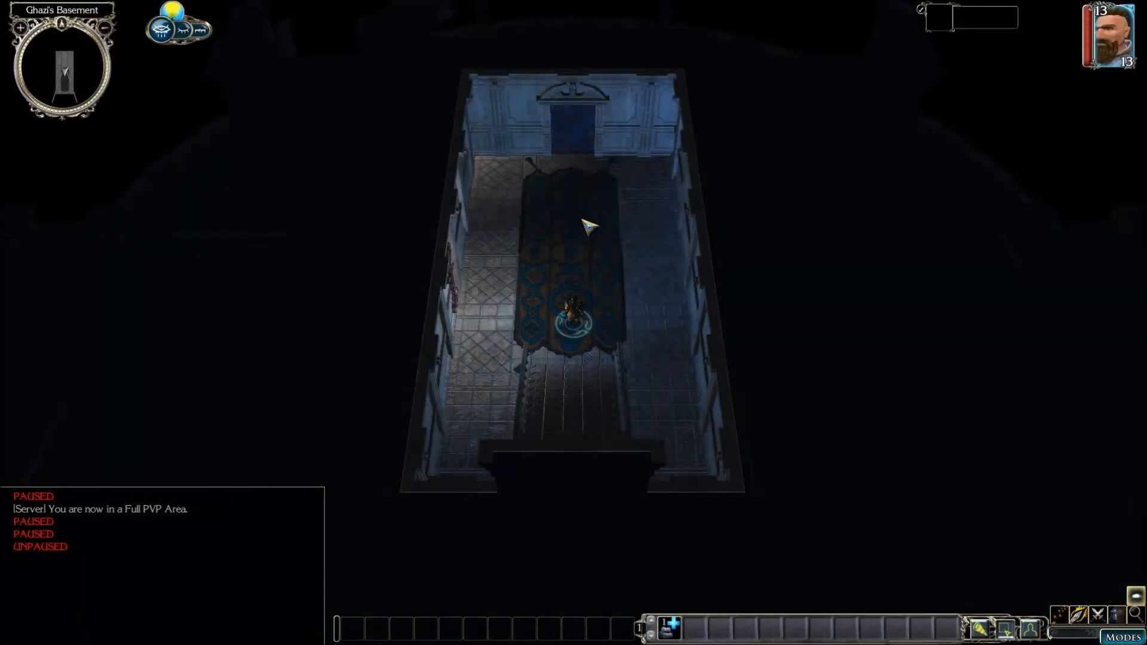
{"action": "left_click", "coordinate": [582, 222]}
{"action": "left_click", "coordinate": [586, 141]}
{"action": "key", "text": "KP_Multiply"}
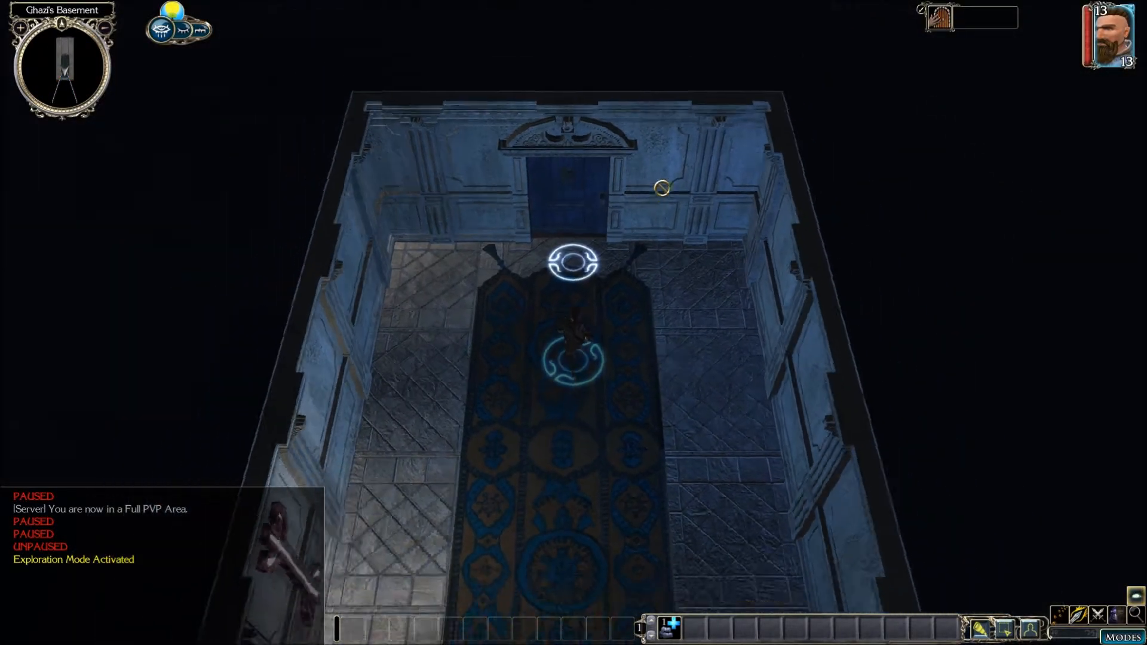
{"action": "scroll", "coordinate": [662, 187], "scroll_direction": "down", "scroll_amount": 3}
{"action": "middle_click_drag", "start_coordinate": [662, 187], "coordinate": [689, 170]}
{"action": "left_click", "coordinate": [482, 182]}
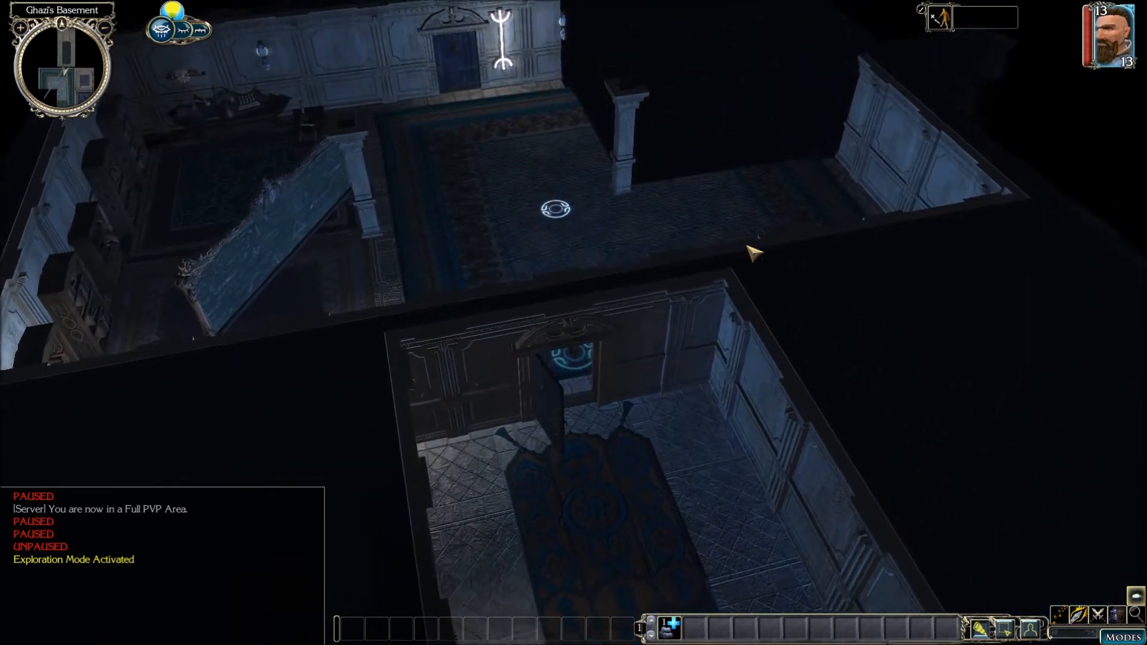
- Walk the character to the edge of the missing hall tile and examine the black gap from several angles
{"action": "left_click", "coordinate": [753, 244]}
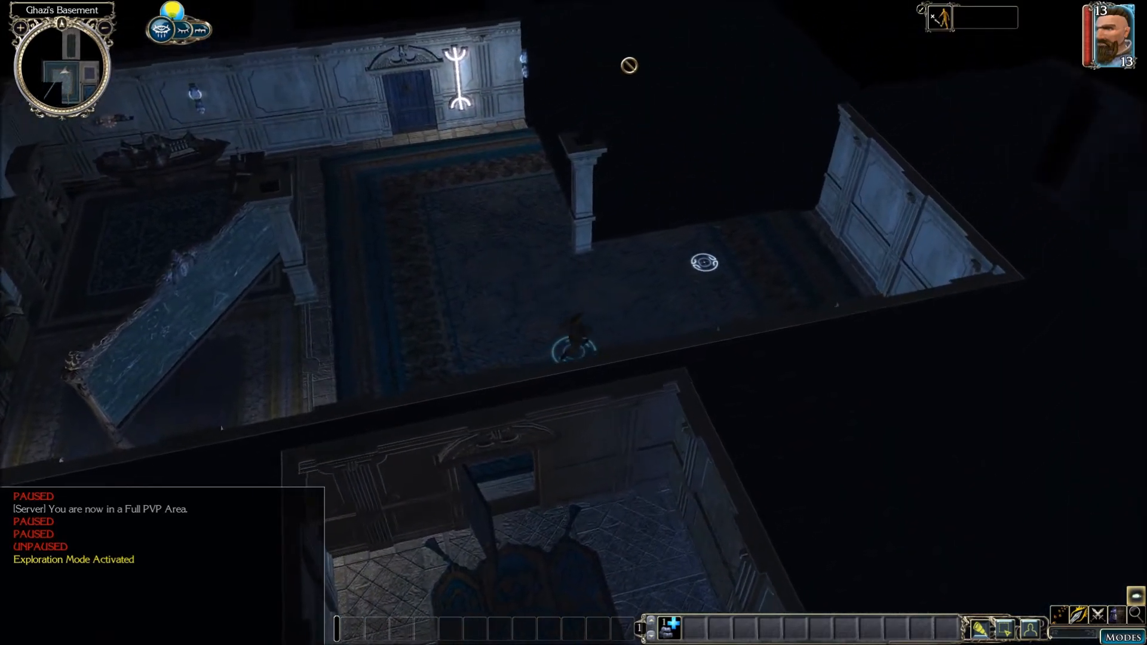
{"action": "mouse_move", "coordinate": [676, 215]}
{"action": "middle_mouse_down"}
{"action": "mouse_move", "coordinate": [770, 215]}
{"action": "mouse_move", "coordinate": [651, 215]}
{"action": "mouse_move", "coordinate": [839, 223]}
{"action": "middle_mouse_up"}
{"action": "left_click", "coordinate": [658, 305]}
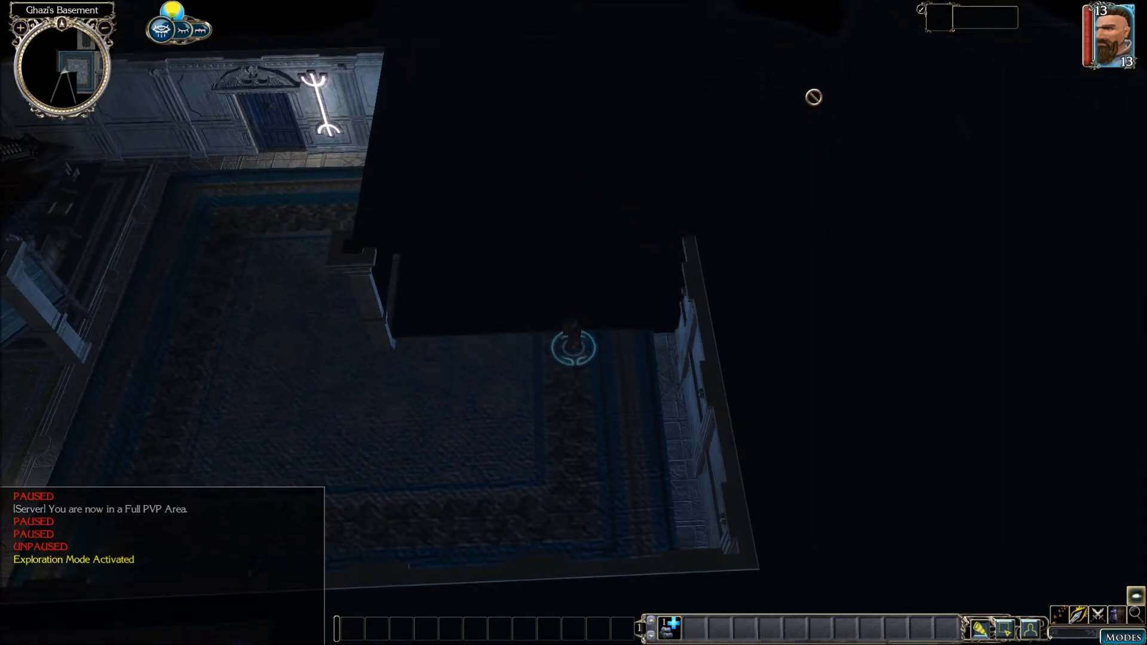
{"action": "middle_click_drag", "start_coordinate": [794, 128], "coordinate": [708, 124]}
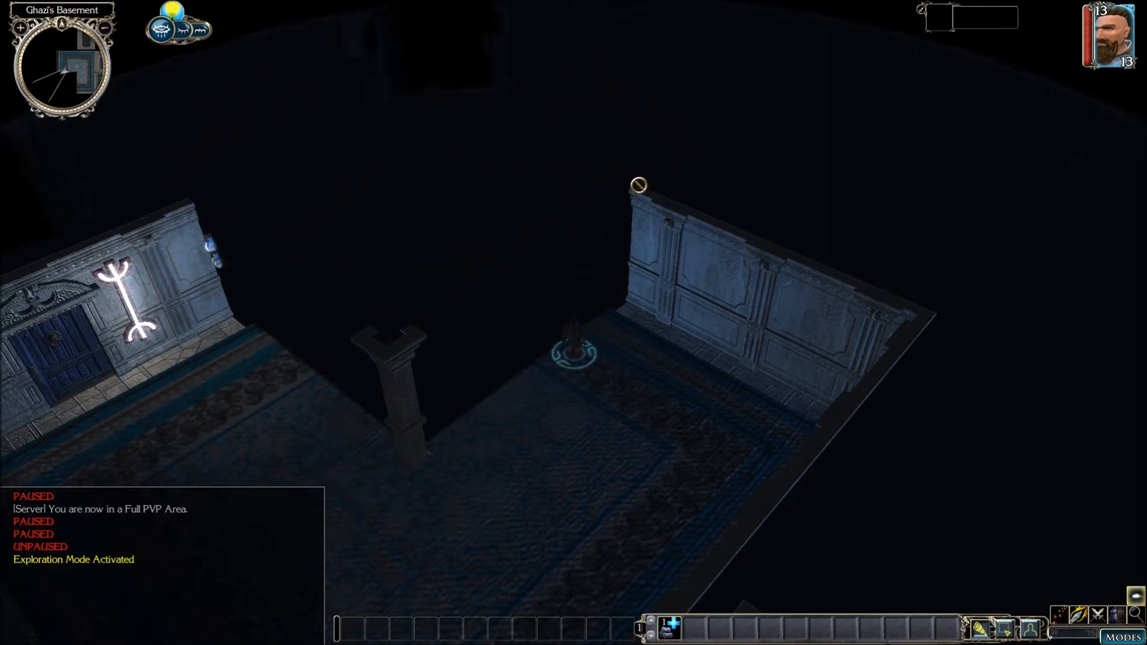
{"action": "middle_click_drag", "start_coordinate": [550, 245], "coordinate": [531, 210]}
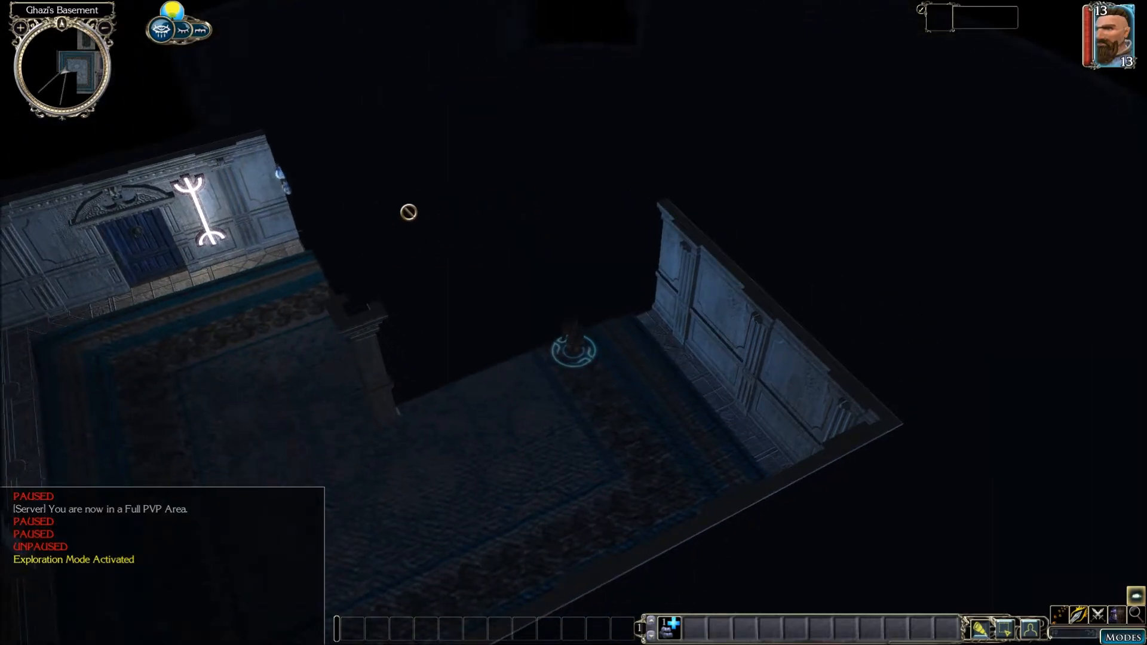
{"action": "left_click", "coordinate": [438, 481]}
- Exit the game to the desktop and return to the toolset
{"action": "key", "text": "Escape"}
{"action": "left_click", "coordinate": [565, 399]}
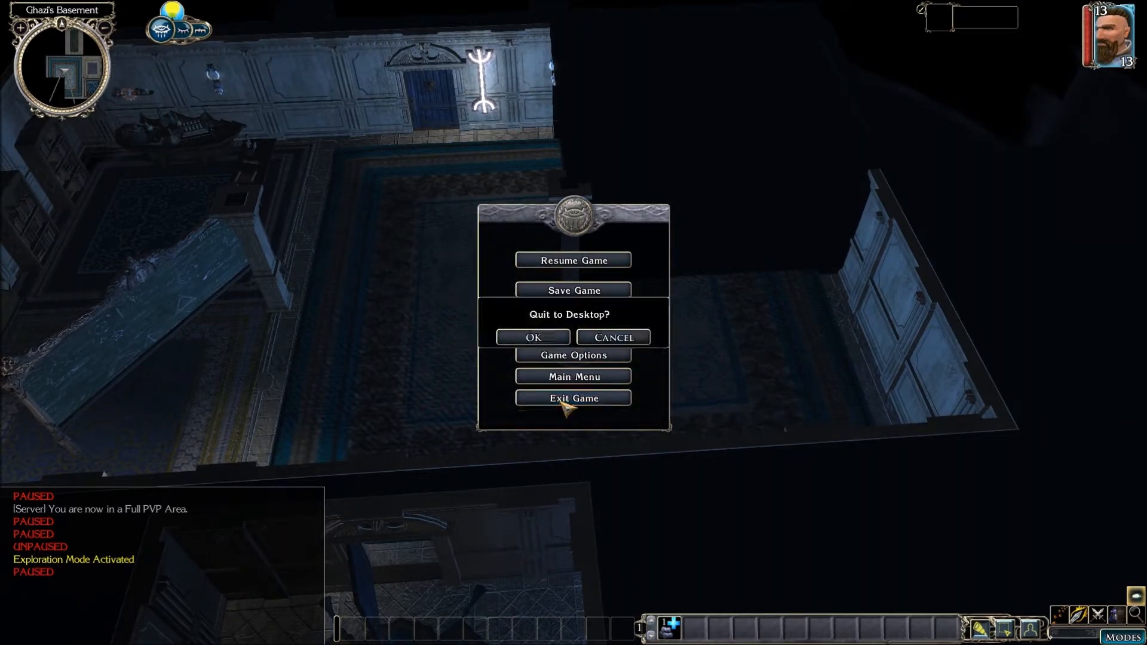
{"action": "left_click", "coordinate": [533, 339]}
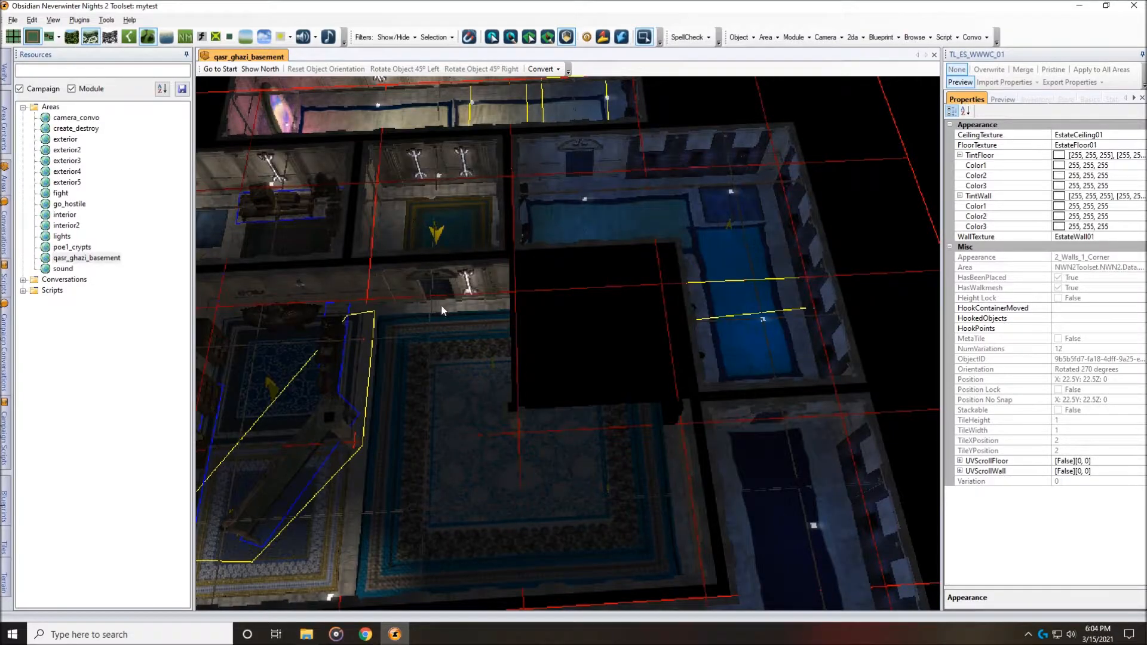
- Select the empty tile space at the central hall's corner, keep the tile list open, and pick the 2_Walls_1_Corner tile
{"action": "left_click", "coordinate": [609, 349]}
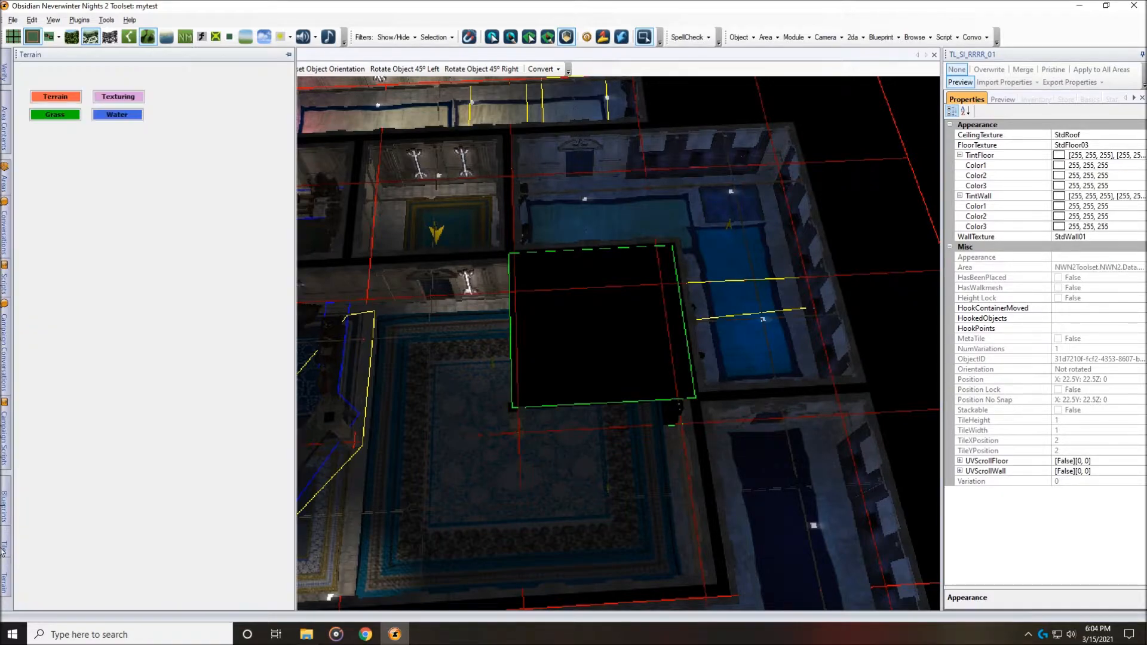
{"action": "mouse_move", "coordinate": [3, 551]}
{"action": "left_click", "coordinate": [288, 54]}
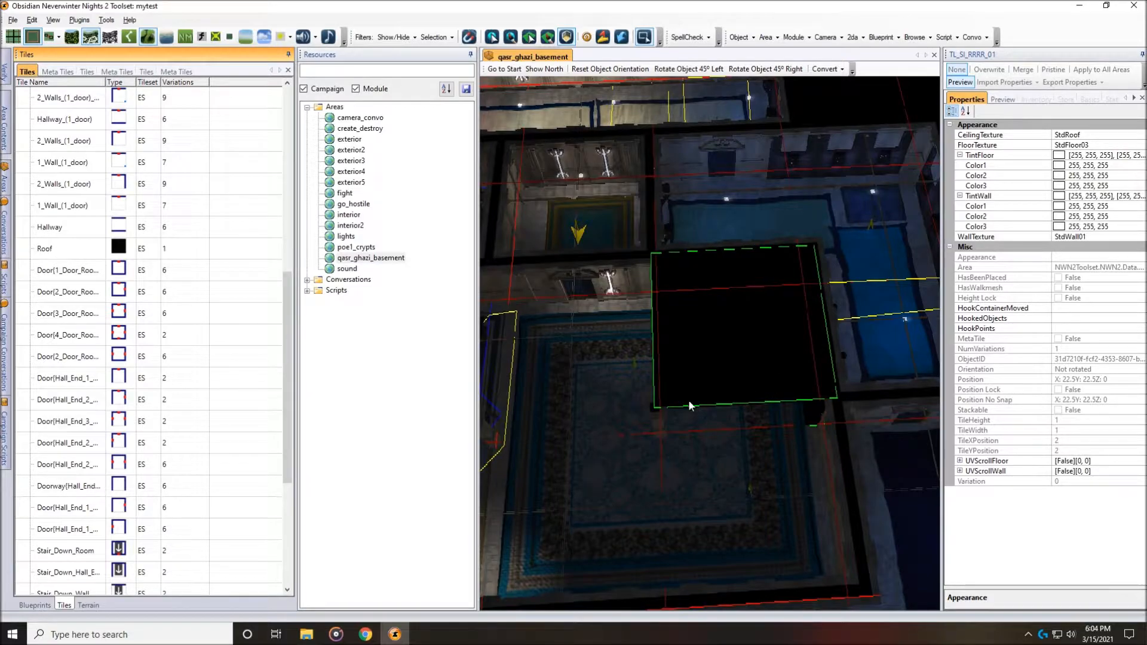
{"action": "scroll", "coordinate": [705, 414], "scroll_direction": "up", "scroll_amount": 4}
{"action": "middle_click_drag", "start_coordinate": [742, 407], "coordinate": [863, 313]}
{"action": "middle_click_drag", "start_coordinate": [606, 232], "coordinate": [751, 273]}
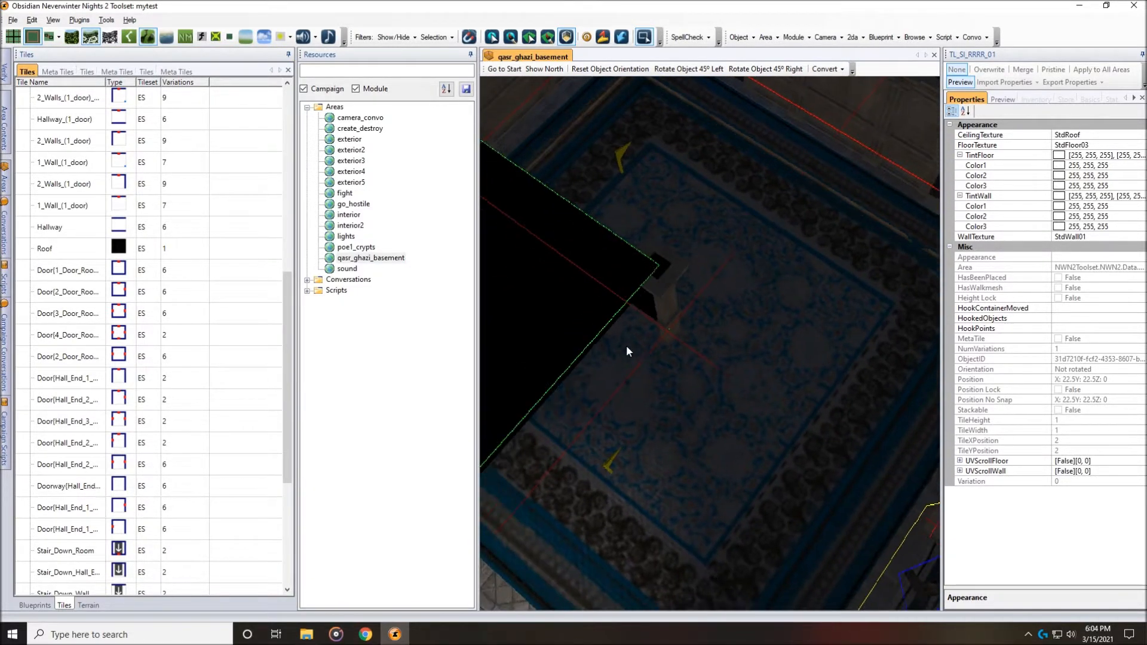
{"action": "scroll", "coordinate": [626, 343], "scroll_direction": "up", "scroll_amount": 3}
{"action": "middle_click_drag", "start_coordinate": [631, 343], "coordinate": [639, 315]}
{"action": "middle_click_drag", "start_coordinate": [610, 242], "coordinate": [548, 259]}
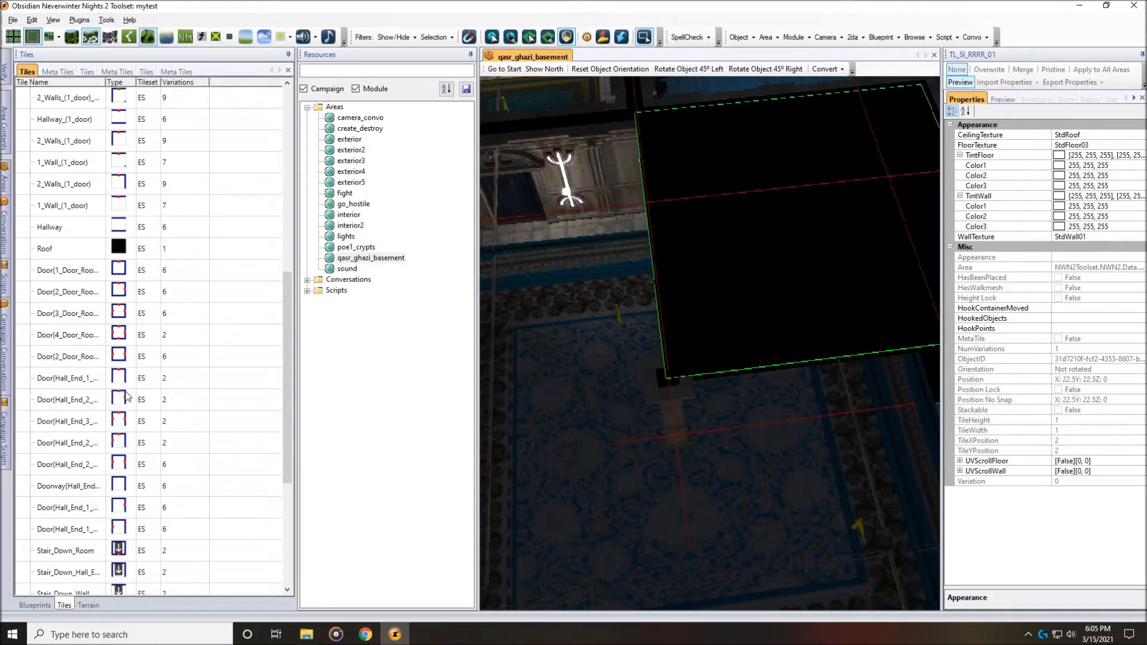
{"action": "left_click_drag", "start_coordinate": [287, 360], "coordinate": [297, 479]}
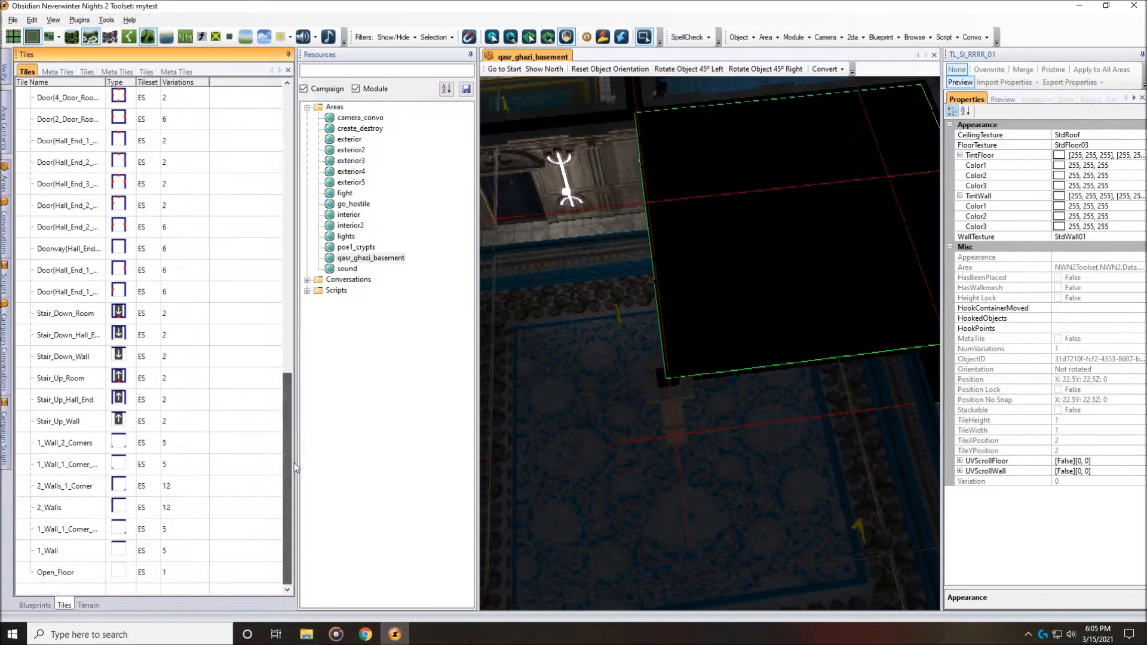
{"action": "left_click", "coordinate": [119, 486]}
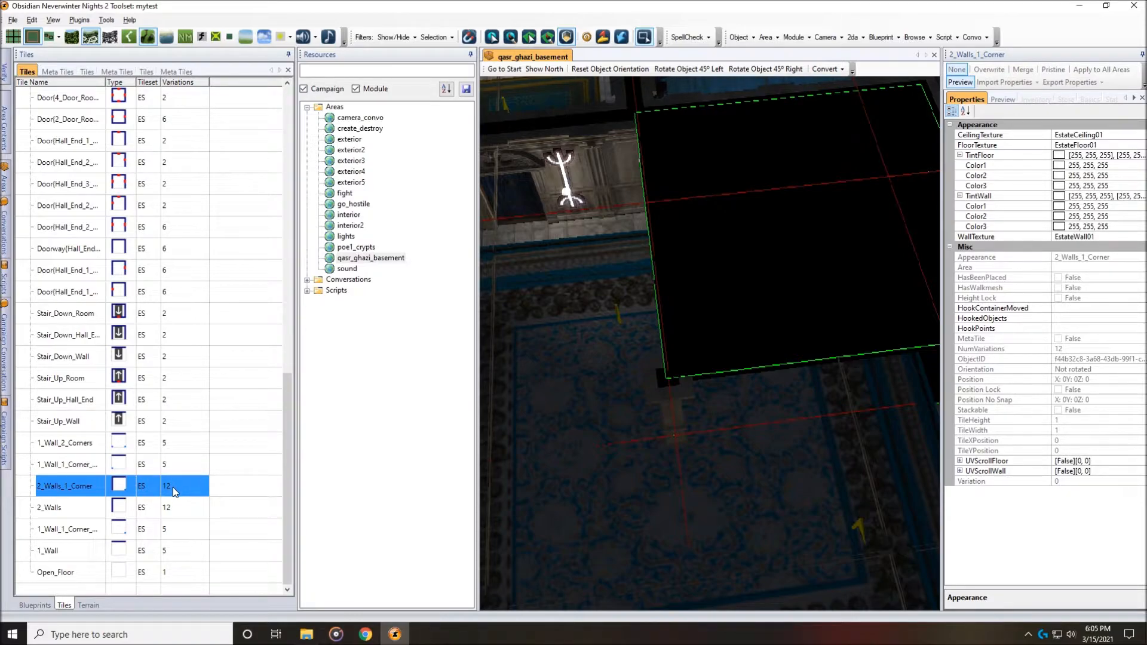
{"action": "left_click", "coordinate": [74, 489]}
- Position the 2_Walls_1_Corner preview over the hall's gap and rotate it until its walls line up with the hall's outer corner
{"action": "scroll", "coordinate": [624, 396], "scroll_direction": "down", "scroll_amount": 3}
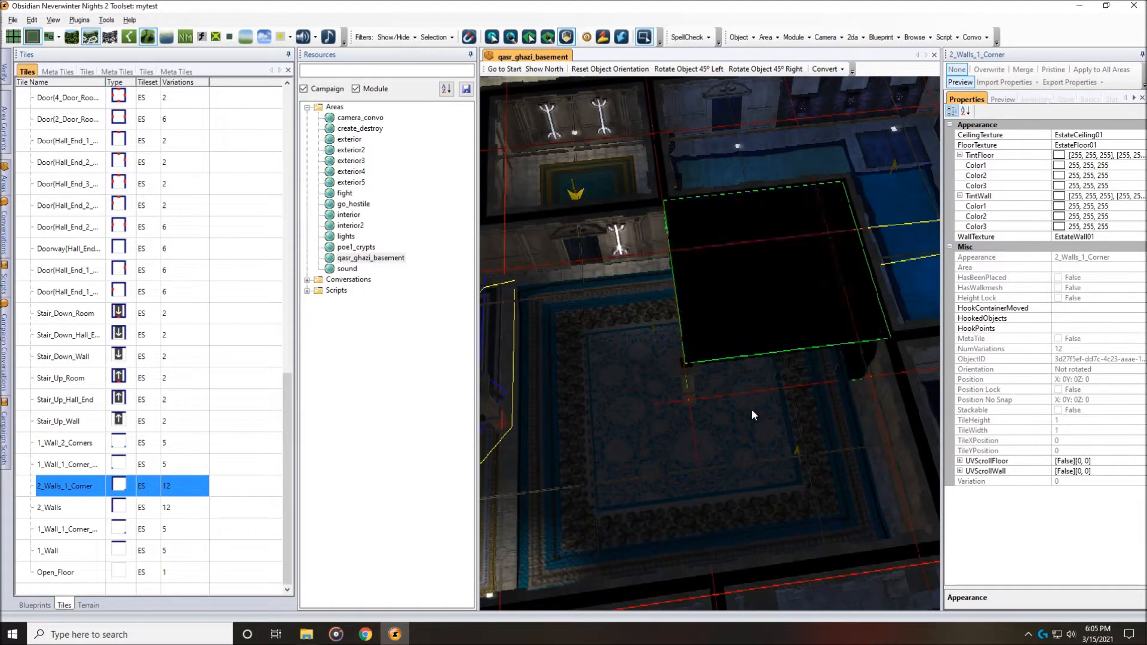
{"action": "scroll", "coordinate": [775, 305], "scroll_direction": "up", "scroll_amount": 1}
{"action": "scroll", "coordinate": [775, 304], "scroll_direction": "down", "scroll_amount": 2}
{"action": "scroll", "coordinate": [775, 303], "scroll_direction": "down", "scroll_amount": 2}
{"action": "middle_click_drag", "start_coordinate": [764, 364], "coordinate": [491, 364]}
{"action": "scroll", "coordinate": [723, 355], "scroll_direction": "up", "scroll_amount": 3}
{"action": "mouse_move", "coordinate": [723, 354]}
{"action": "middle_mouse_down"}
{"action": "mouse_move", "coordinate": [711, 359]}
{"action": "mouse_move", "coordinate": [888, 336]}
{"action": "mouse_move", "coordinate": [715, 360]}
{"action": "middle_mouse_up"}
{"action": "middle_click_drag", "start_coordinate": [661, 425], "coordinate": [700, 387]}
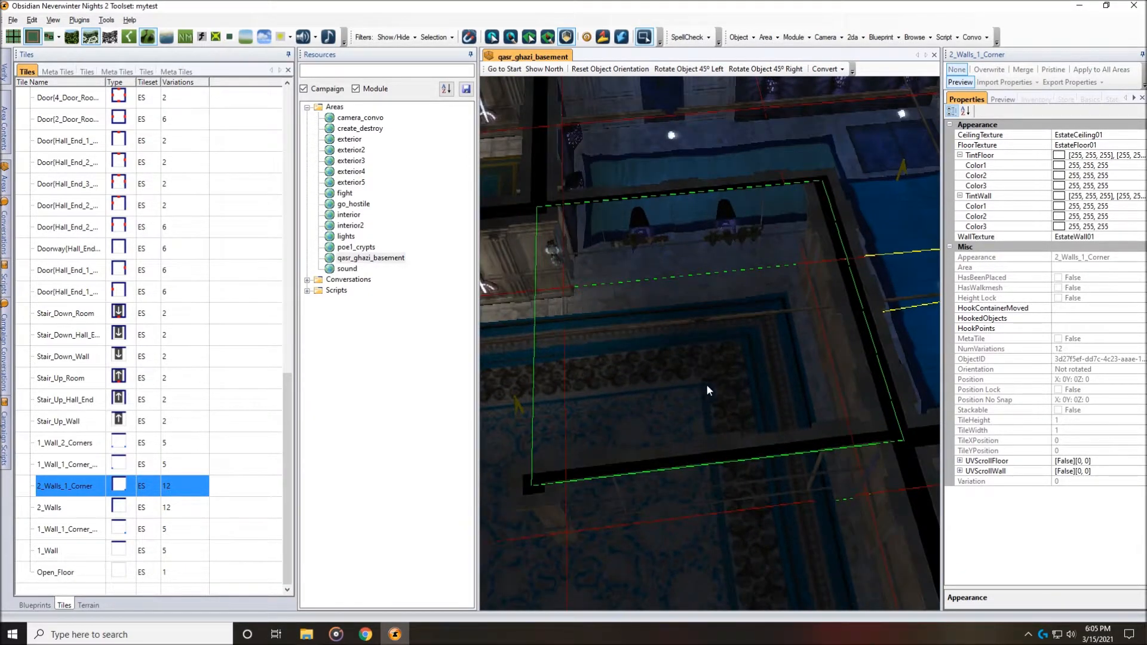
{"action": "mouse_move", "coordinate": [708, 361]}
{"action": "middle_mouse_down"}
{"action": "mouse_move", "coordinate": [692, 363]}
{"action": "mouse_move", "coordinate": [721, 370]}
{"action": "middle_mouse_up"}
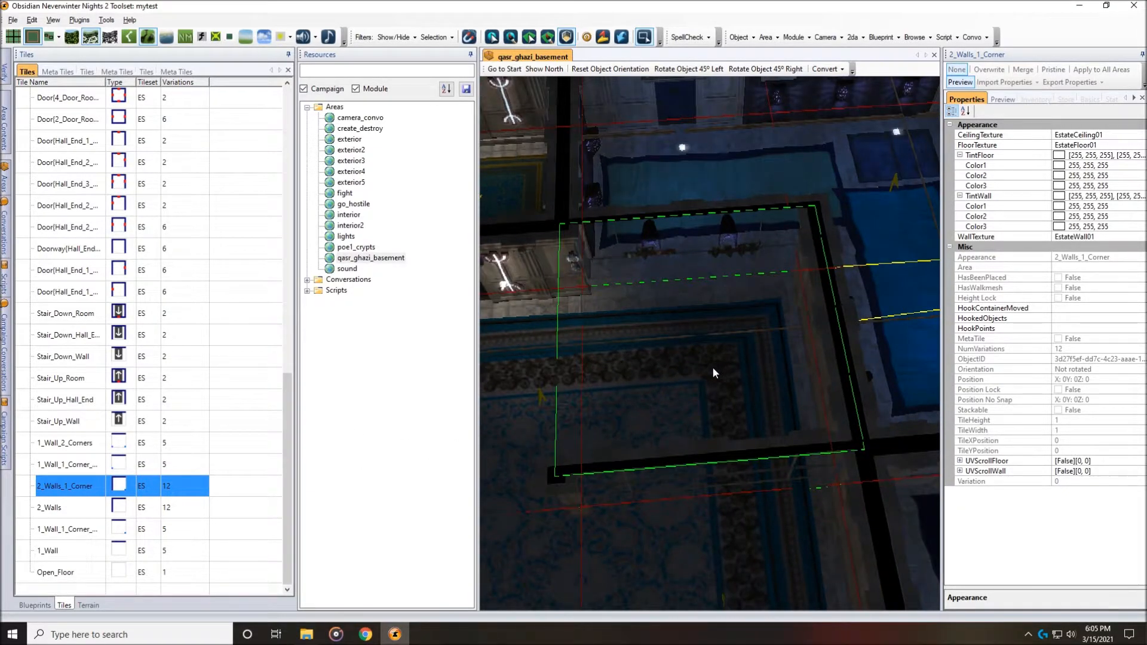
{"action": "right_click", "coordinate": [714, 368]}
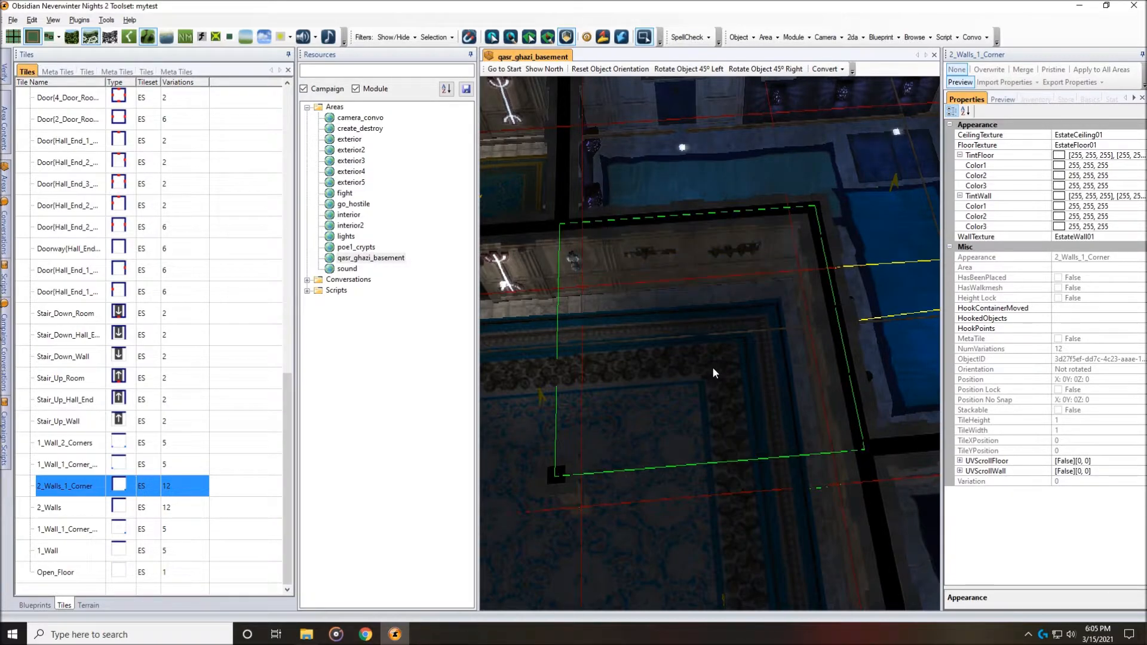
- Compare variations of the corner tile in the gap, place the one with plain walls, and stop placing tiles
{"action": "middle_click_drag", "start_coordinate": [713, 367], "coordinate": [645, 373]}
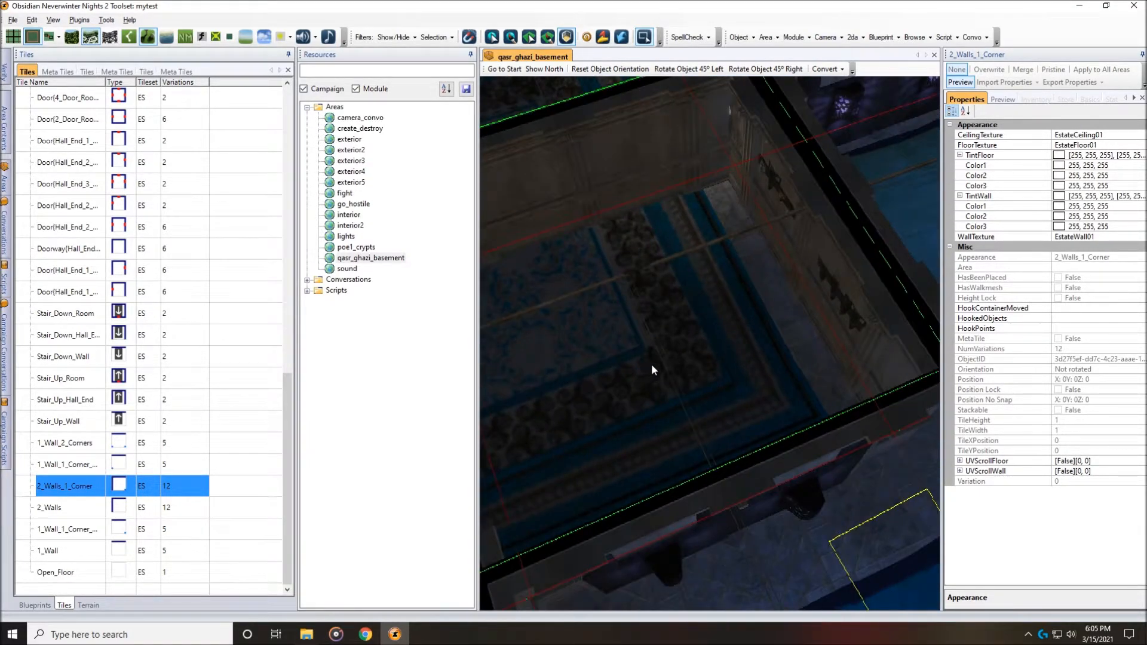
{"action": "middle_click_drag", "start_coordinate": [667, 311], "coordinate": [643, 272]}
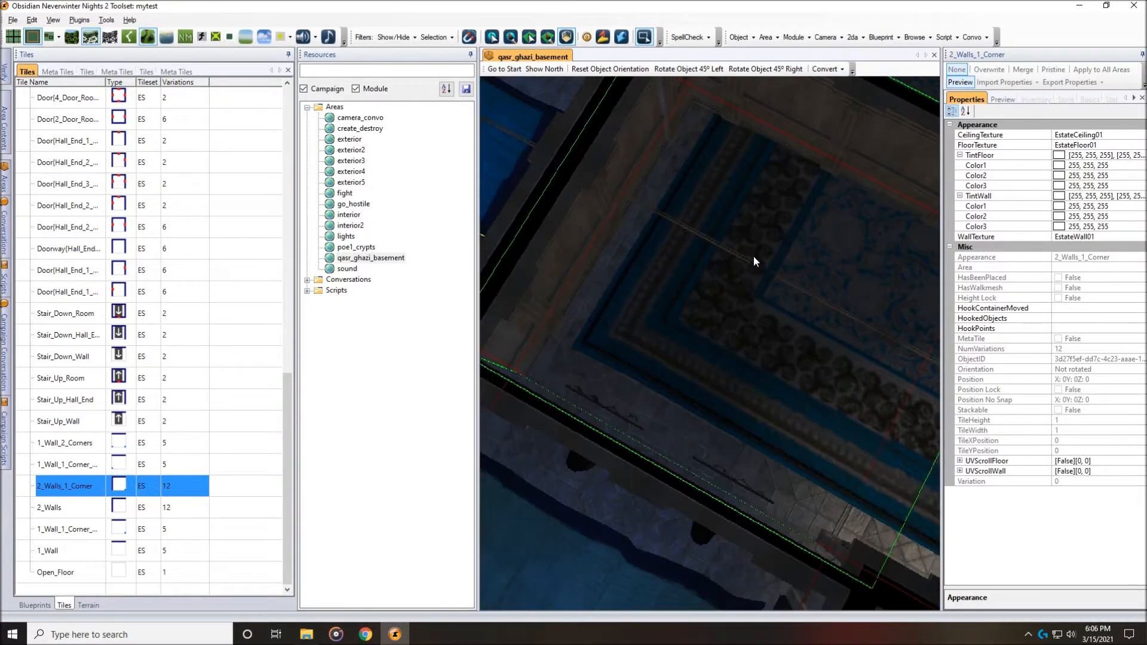
{"action": "middle_click_drag", "start_coordinate": [751, 256], "coordinate": [625, 255]}
{"action": "middle_click_drag", "start_coordinate": [686, 315], "coordinate": [712, 364]}
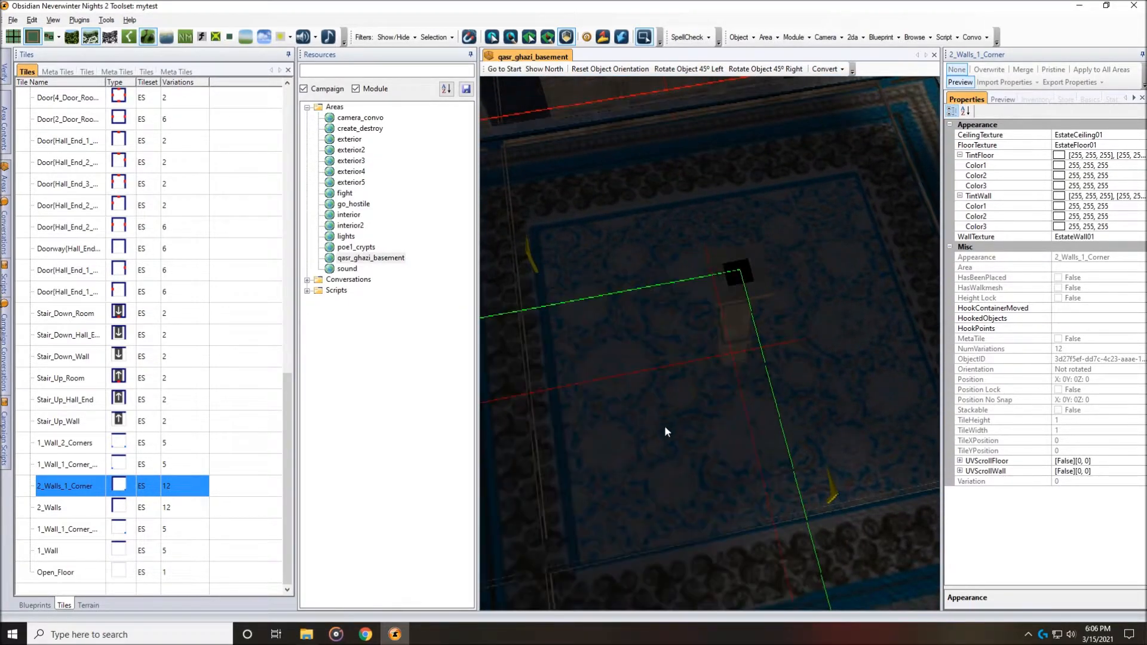
{"action": "middle_click_drag", "start_coordinate": [678, 461], "coordinate": [828, 399]}
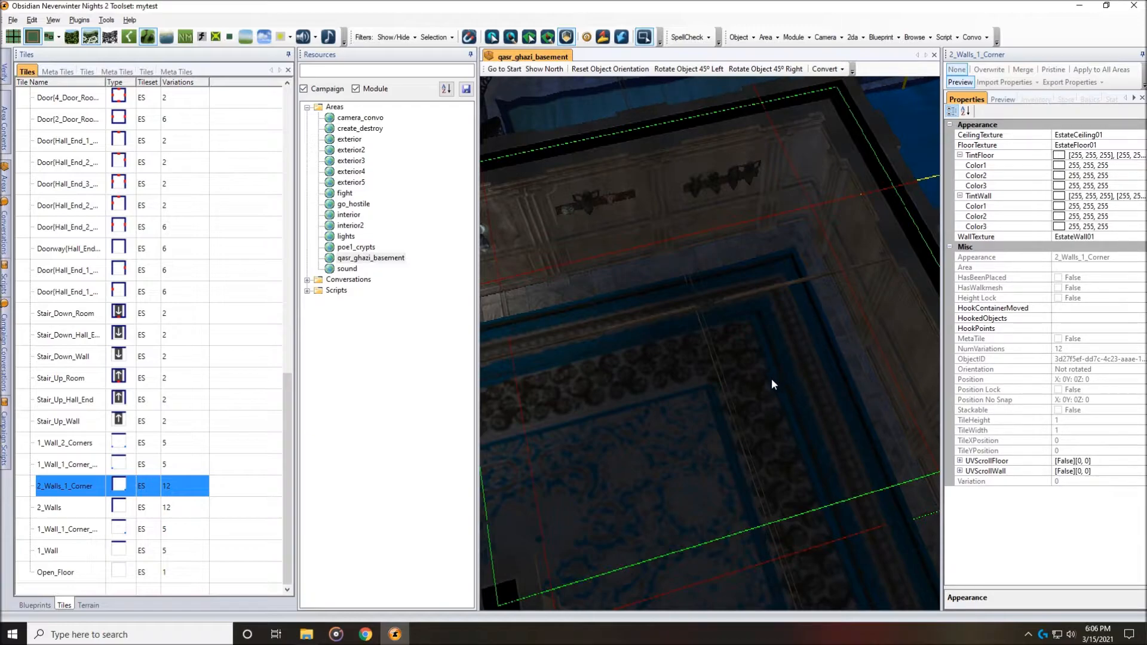
{"action": "scroll", "coordinate": [772, 378], "scroll_direction": "down", "scroll_amount": 5}
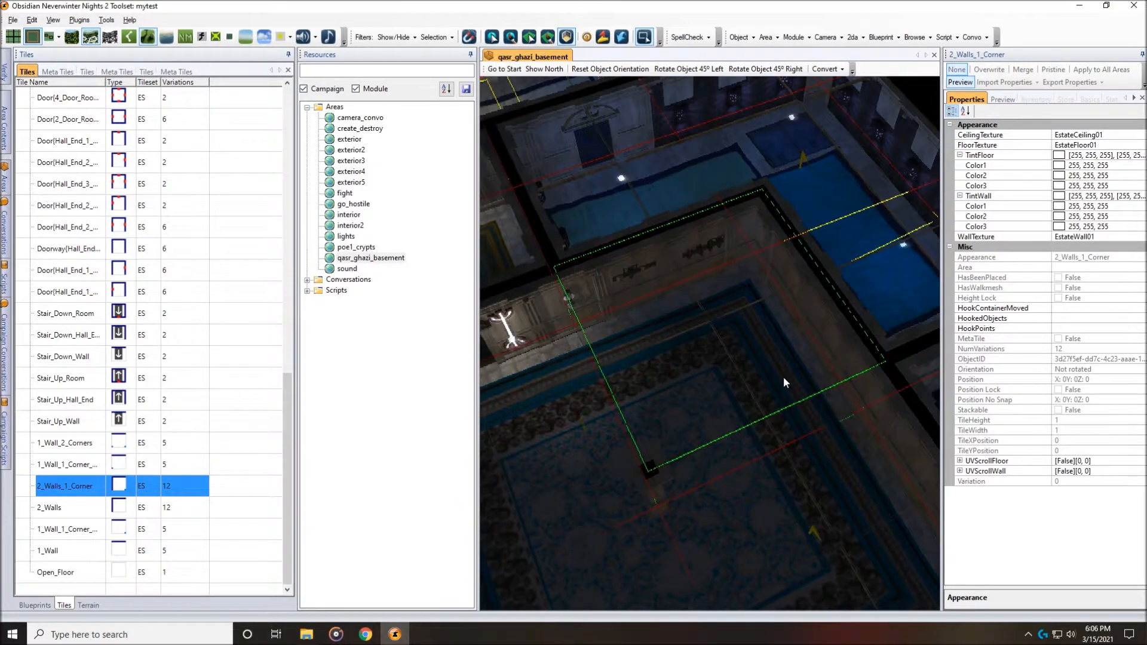
{"action": "middle_click_drag", "start_coordinate": [784, 379], "coordinate": [793, 377]}
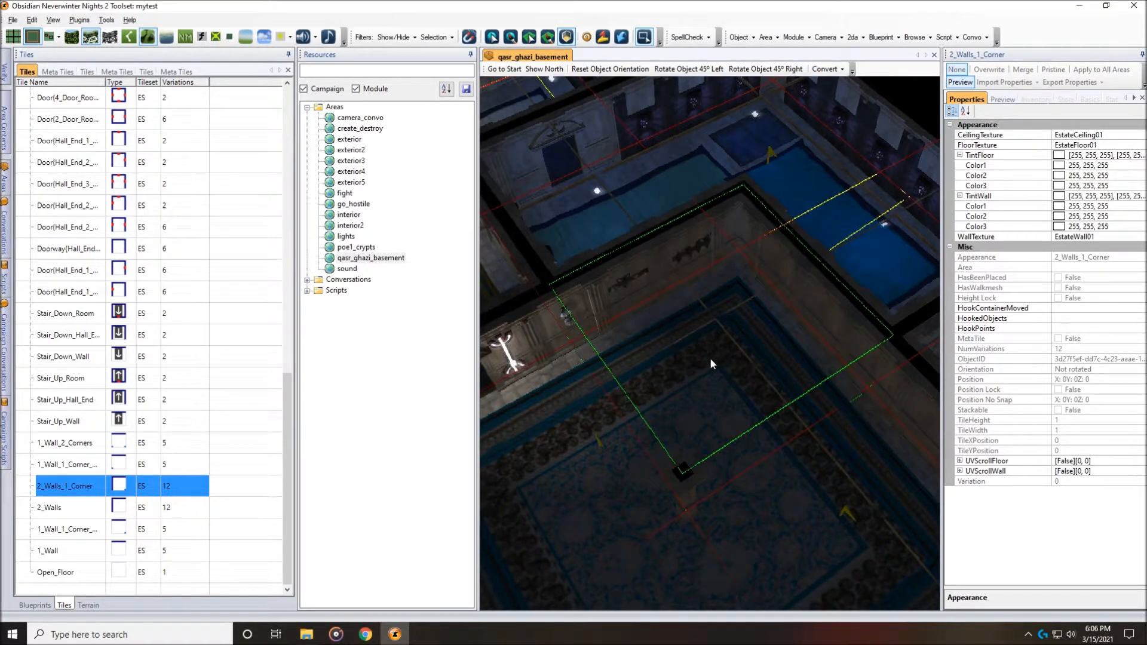
{"action": "left_click", "coordinate": [745, 348]}
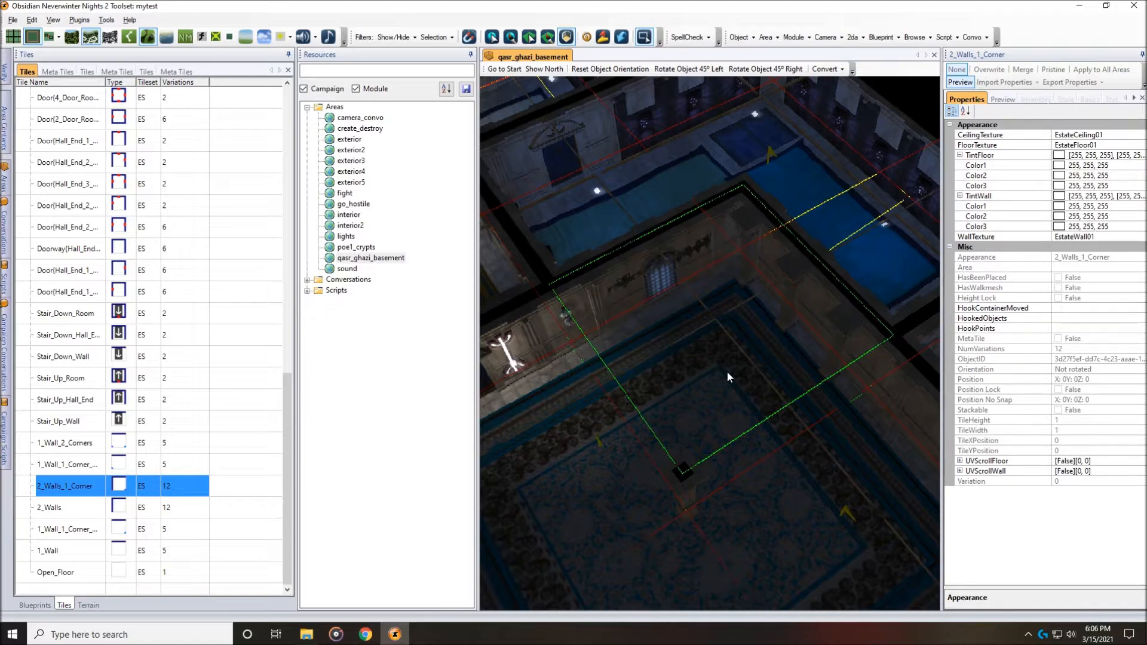
{"action": "mouse_move", "coordinate": [727, 372]}
{"action": "middle_mouse_down"}
{"action": "mouse_move", "coordinate": [628, 376]}
{"action": "mouse_move", "coordinate": [599, 342]}
{"action": "mouse_move", "coordinate": [641, 362]}
{"action": "mouse_move", "coordinate": [737, 375]}
{"action": "middle_mouse_up"}
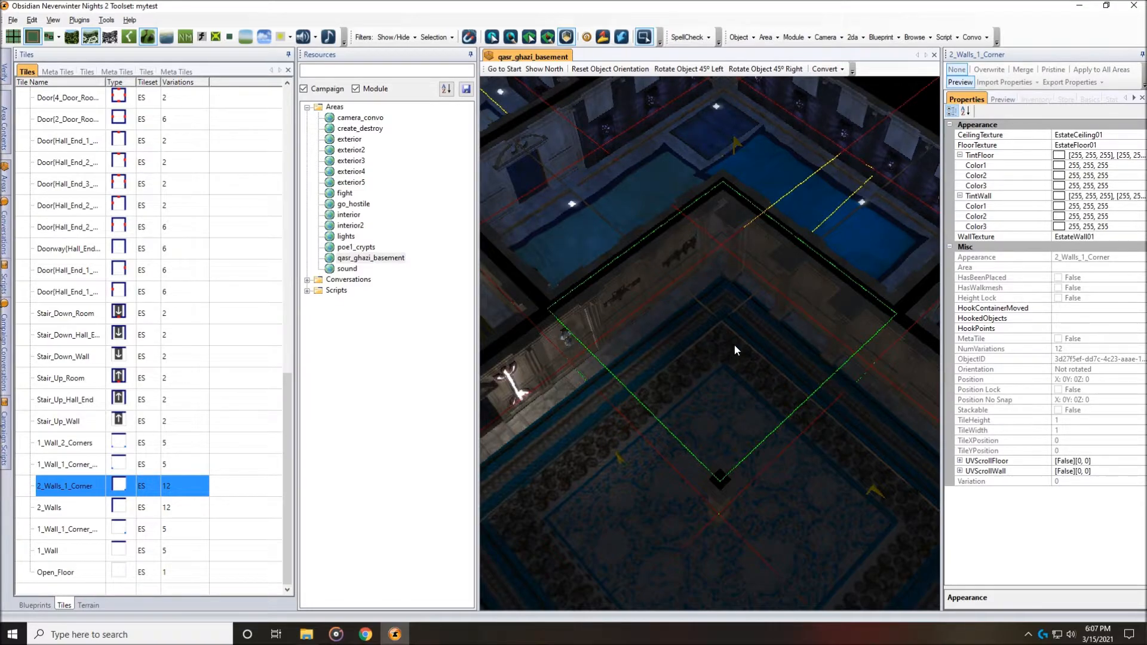
{"action": "left_click", "coordinate": [734, 344]}
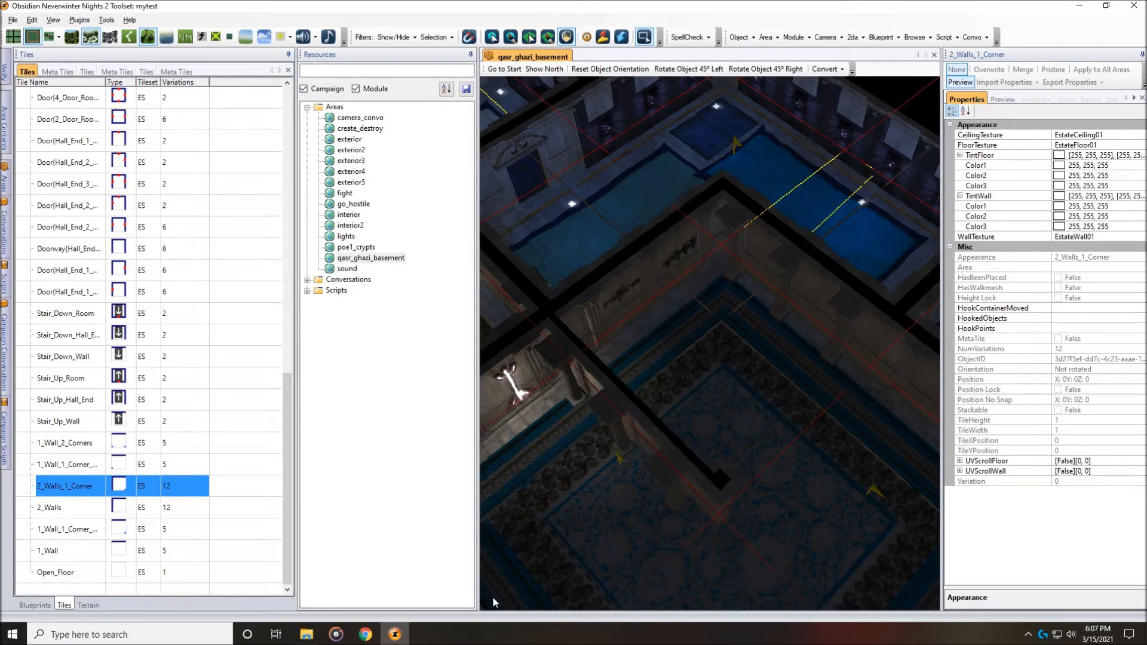
{"action": "scroll", "coordinate": [617, 505], "scroll_direction": "down", "scroll_amount": 3}
{"action": "middle_click_drag", "start_coordinate": [851, 179], "coordinate": [685, 380]}
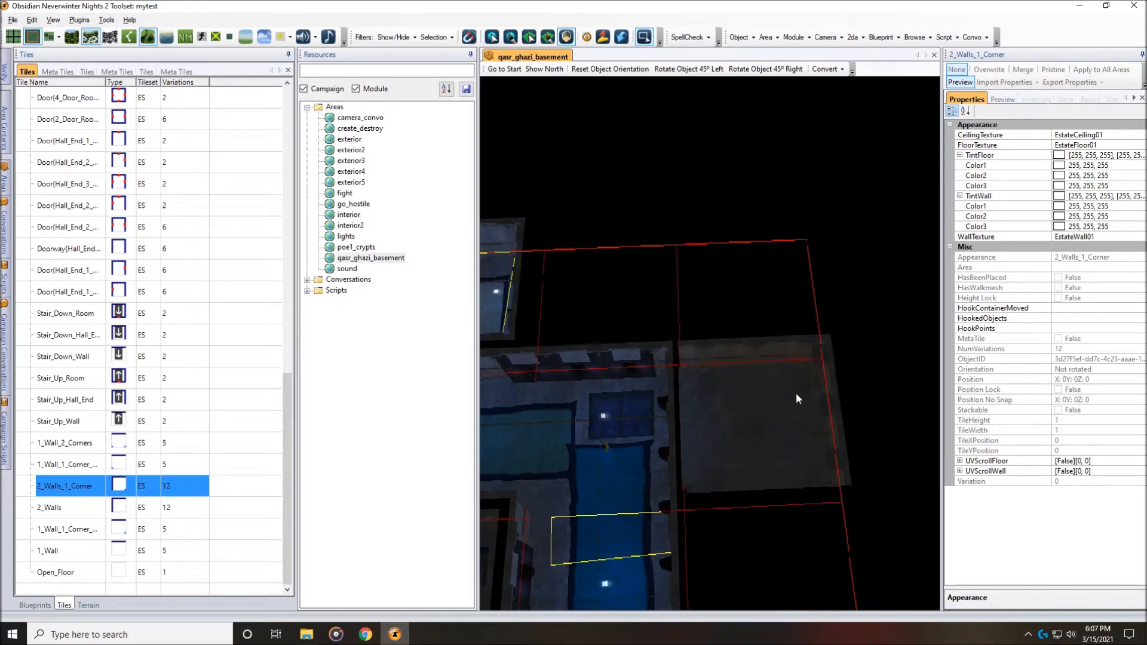
{"action": "left_click", "coordinate": [796, 392]}
{"action": "middle_click_drag", "start_coordinate": [690, 490], "coordinate": [733, 421]}
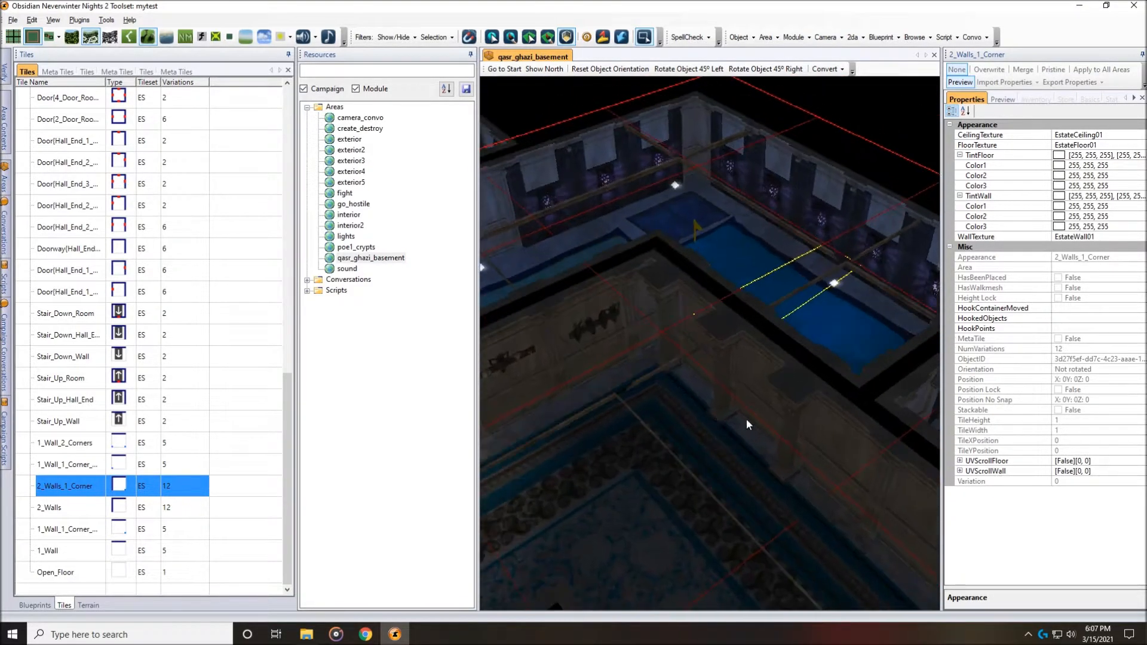
- Inspect the objects around the replaced corner by selecting the wall mask display, the hall rug and a nearby lamp as placeables
{"action": "middle_click_drag", "start_coordinate": [712, 463], "coordinate": [627, 429]}
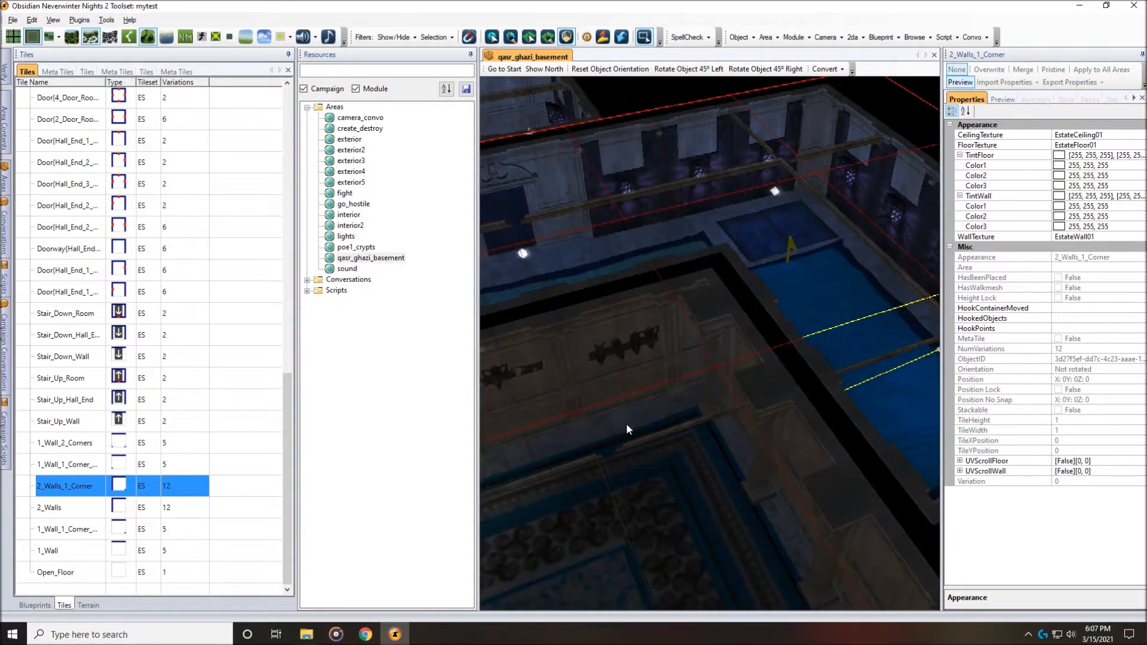
{"action": "left_click", "coordinate": [622, 350]}
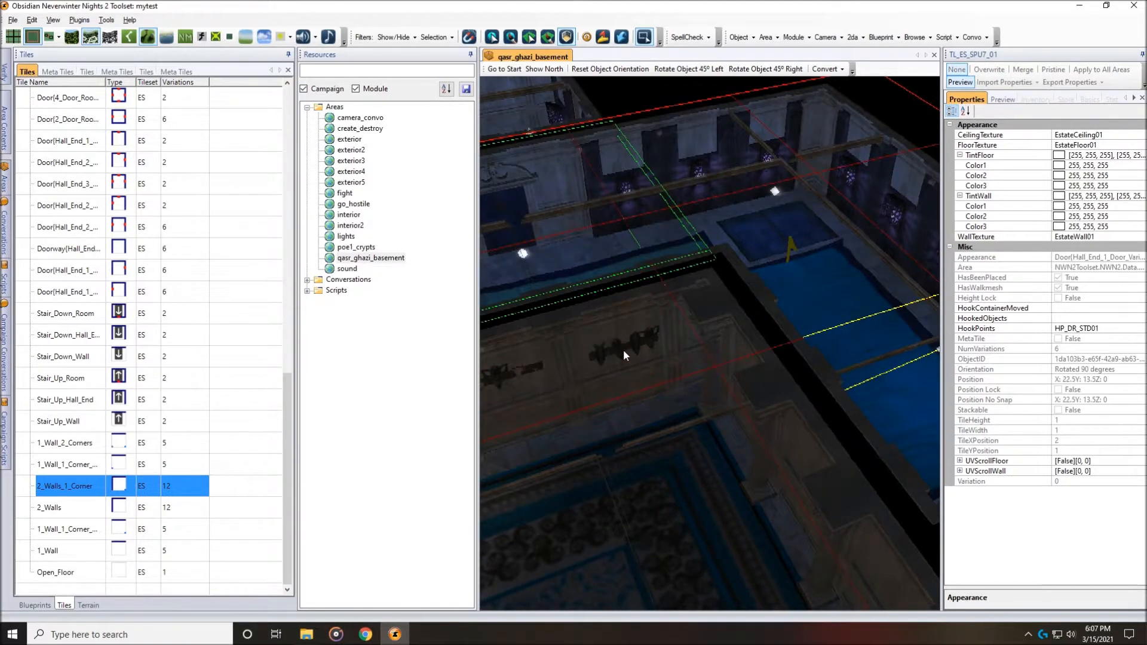
{"action": "left_click", "coordinate": [492, 38]}
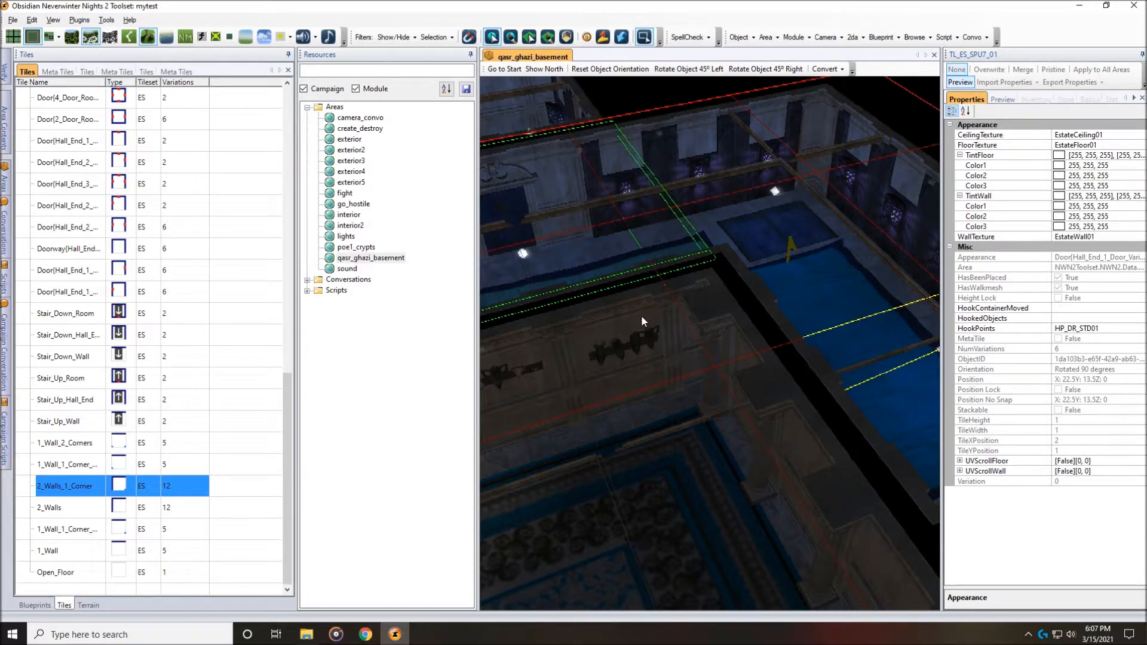
{"action": "left_click", "coordinate": [618, 349]}
{"action": "middle_click_drag", "start_coordinate": [667, 347], "coordinate": [694, 431]}
{"action": "left_click", "coordinate": [663, 357]}
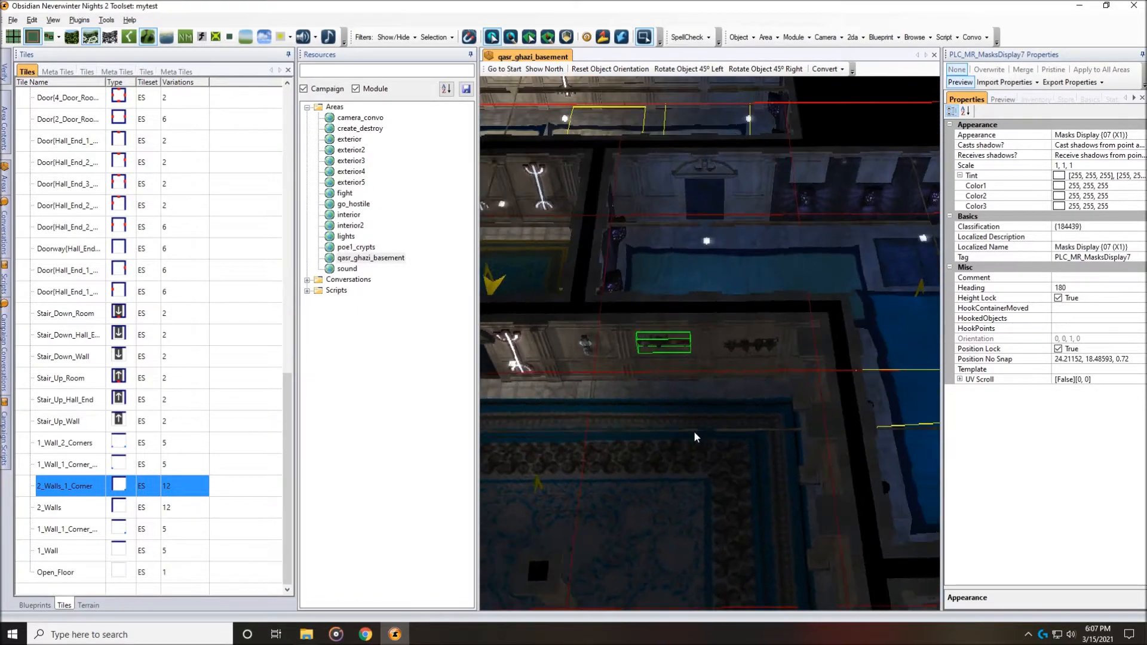
{"action": "left_click", "coordinate": [602, 402]}
{"action": "middle_click_drag", "start_coordinate": [602, 402], "coordinate": [702, 486]}
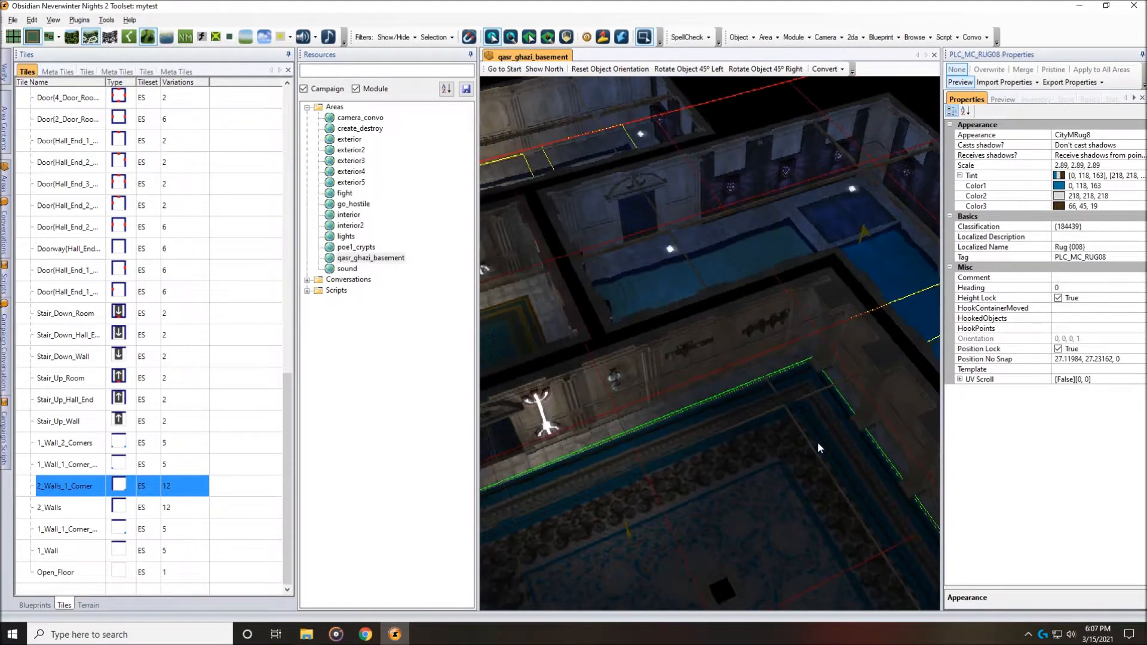
{"action": "left_click_drag", "start_coordinate": [772, 498], "coordinate": [754, 481]}
{"action": "middle_click_drag", "start_coordinate": [754, 481], "coordinate": [766, 421]}
{"action": "left_click", "coordinate": [731, 349]}
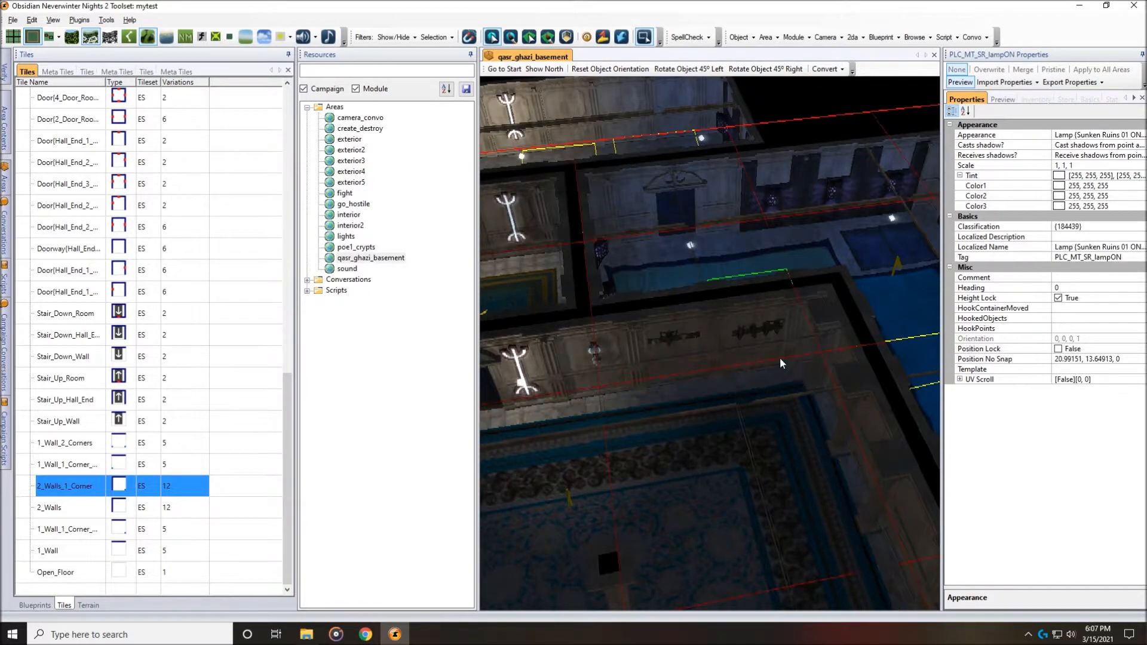
- Switch back to tile selection, select the newly placed corner tile, and bake the basement area
{"action": "left_click", "coordinate": [566, 38]}
{"action": "left_click", "coordinate": [720, 360]}
{"action": "middle_click_drag", "start_coordinate": [720, 359], "coordinate": [766, 396]}
{"action": "left_click", "coordinate": [758, 499]}
{"action": "middle_click_drag", "start_coordinate": [783, 496], "coordinate": [766, 486]}
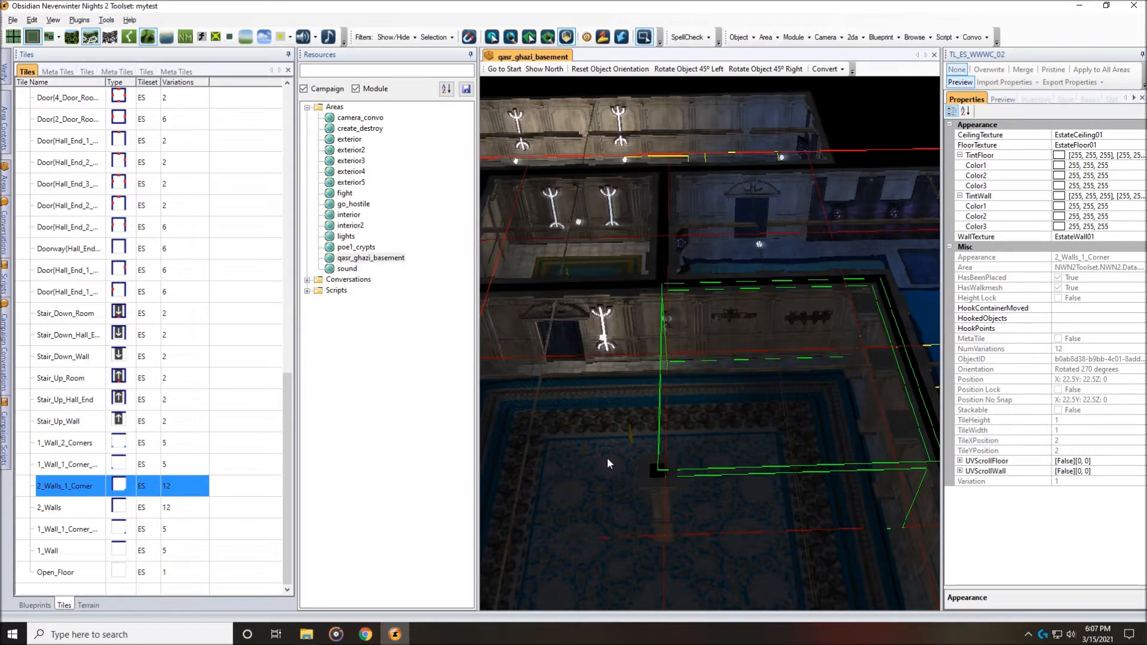
{"action": "key", "text": "ctrl+b"}
{"action": "key", "text": "Return"}
- Show the baked walkmesh, examine it around the hall's replaced corner tile, and hide it again
{"action": "left_click", "coordinate": [72, 38]}
{"action": "scroll", "coordinate": [734, 451], "scroll_direction": "down", "scroll_amount": 3}
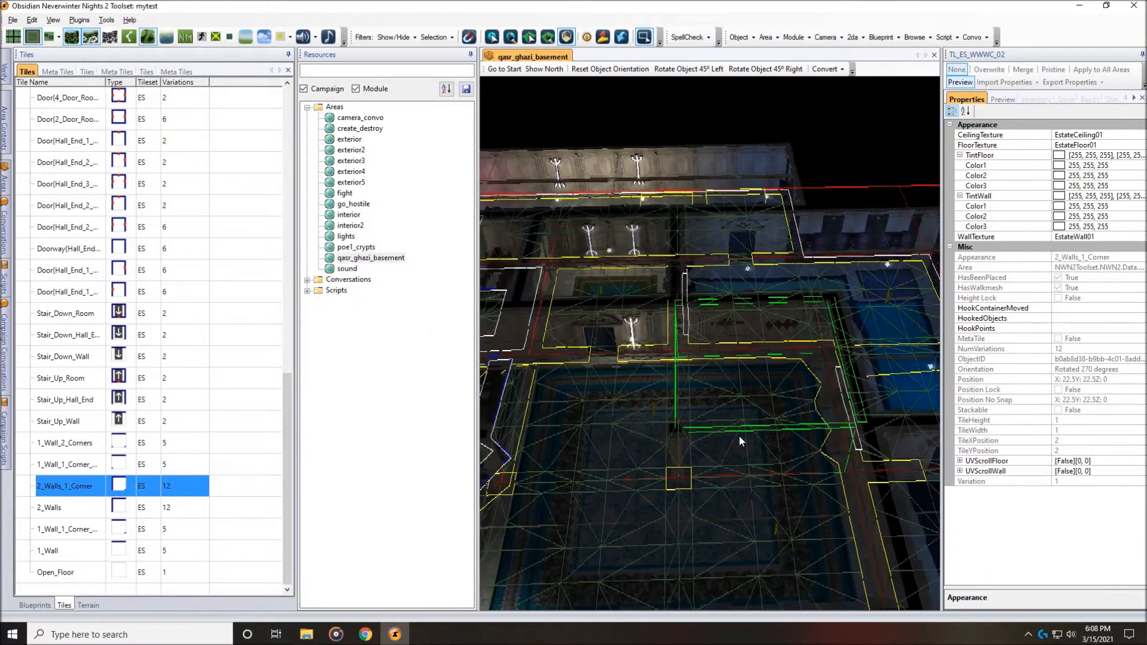
{"action": "middle_click_drag", "start_coordinate": [690, 423], "coordinate": [724, 450]}
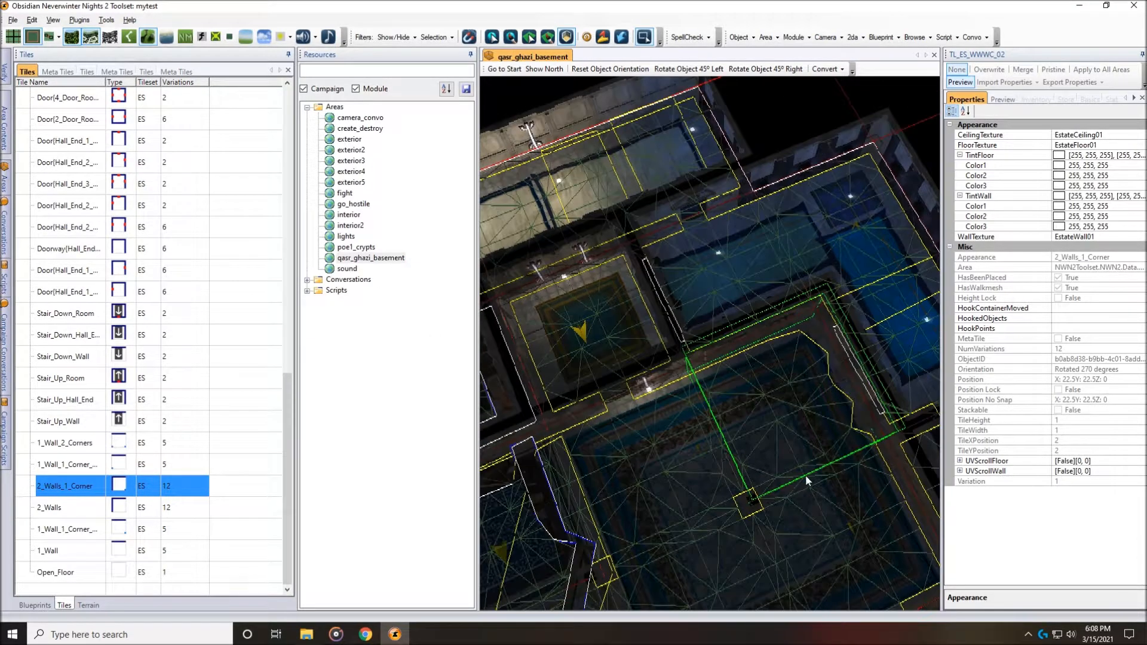
{"action": "middle_click_drag", "start_coordinate": [806, 476], "coordinate": [767, 464]}
{"action": "scroll", "coordinate": [766, 464], "scroll_direction": "up", "scroll_amount": 5}
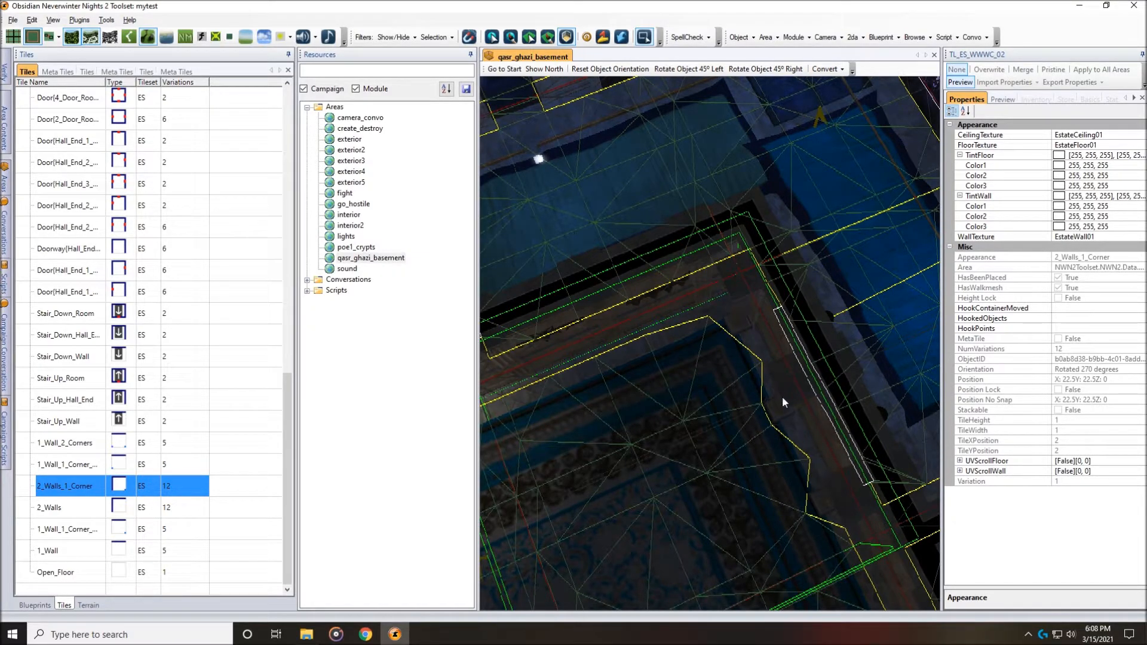
{"action": "scroll", "coordinate": [705, 353], "scroll_direction": "down", "scroll_amount": 3}
{"action": "middle_click_drag", "start_coordinate": [705, 353], "coordinate": [692, 327]}
{"action": "middle_click_drag", "start_coordinate": [661, 427], "coordinate": [784, 353]}
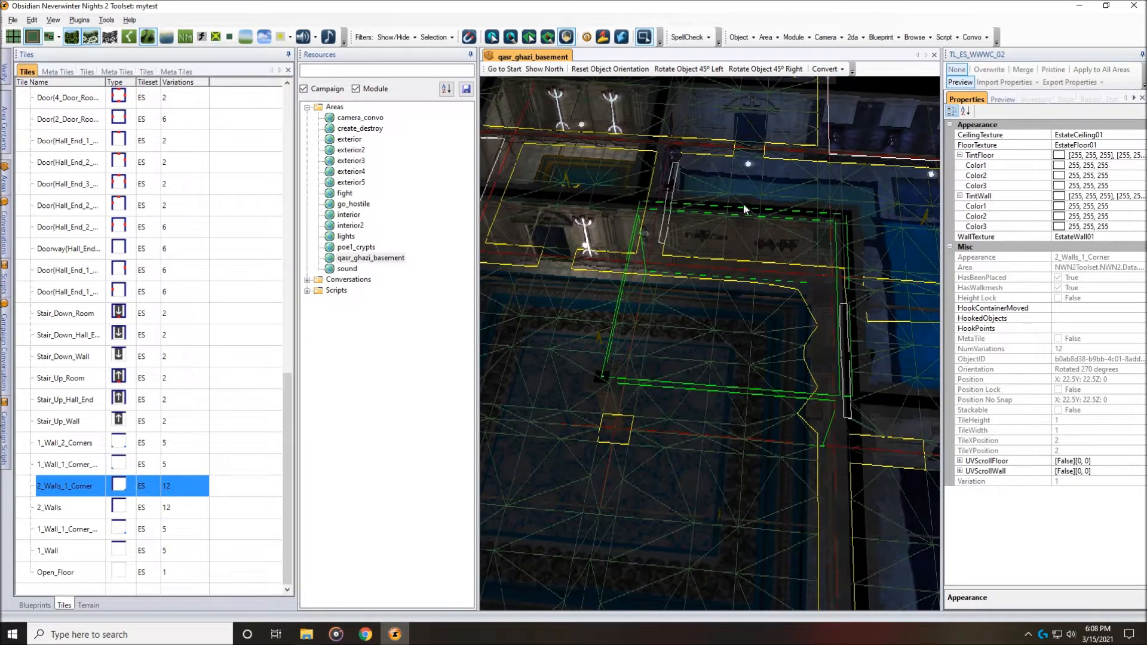
{"action": "left_click", "coordinate": [73, 38]}
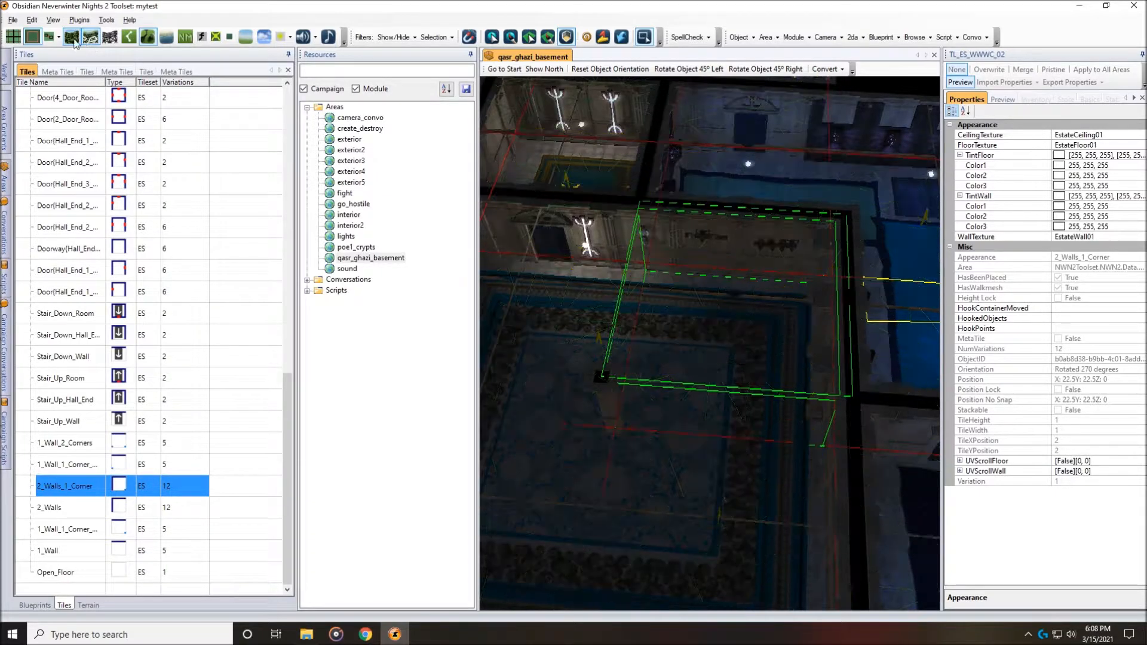
- Run the module to test the replaced hall corner tile in the game
{"action": "left_click", "coordinate": [12, 20]}
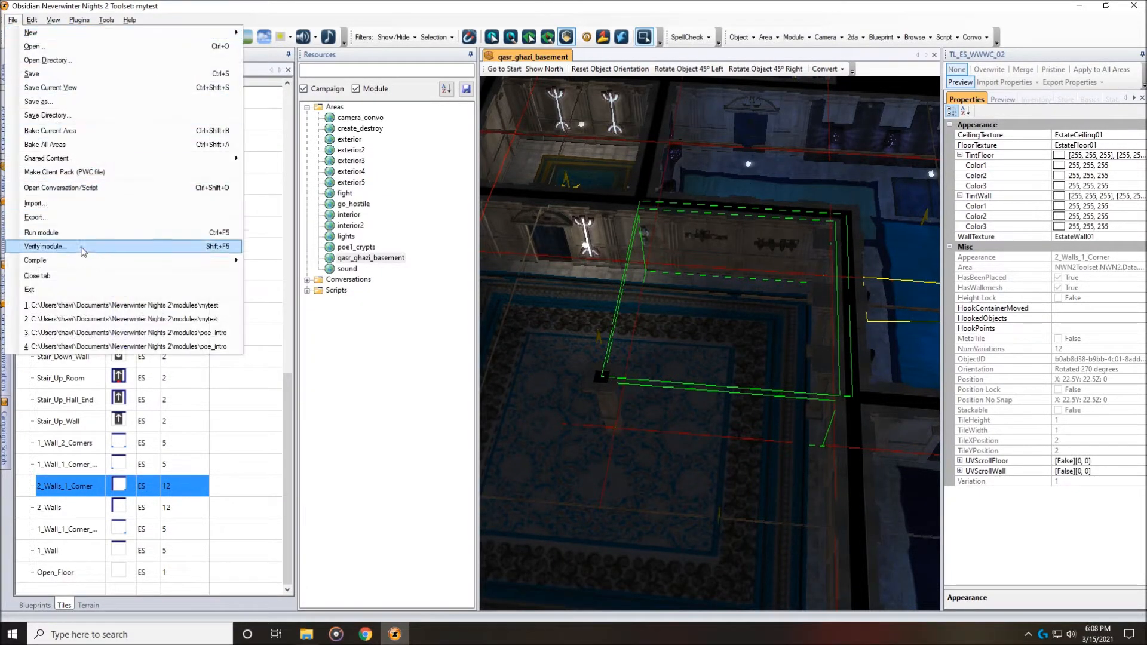
{"action": "left_click", "coordinate": [37, 234]}
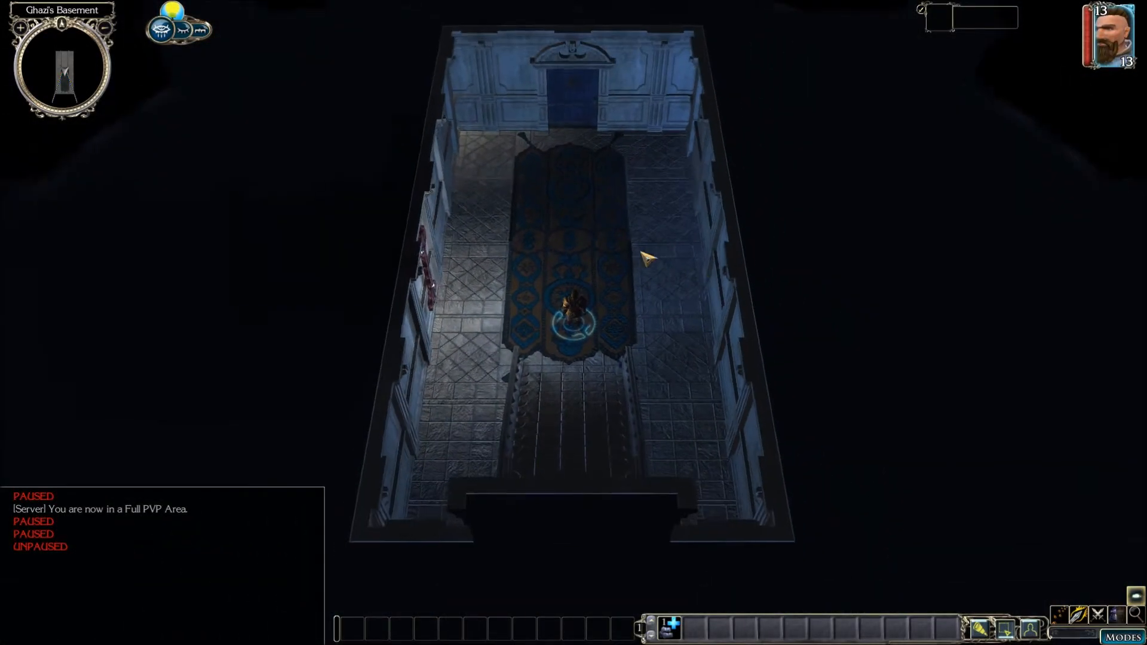
- Switch to the exploration camera and walk the character along the entry hallway and through its end door into the large hall
{"action": "left_click", "coordinate": [574, 230]}
{"action": "scroll", "coordinate": [574, 231], "scroll_direction": "down", "scroll_amount": 3}
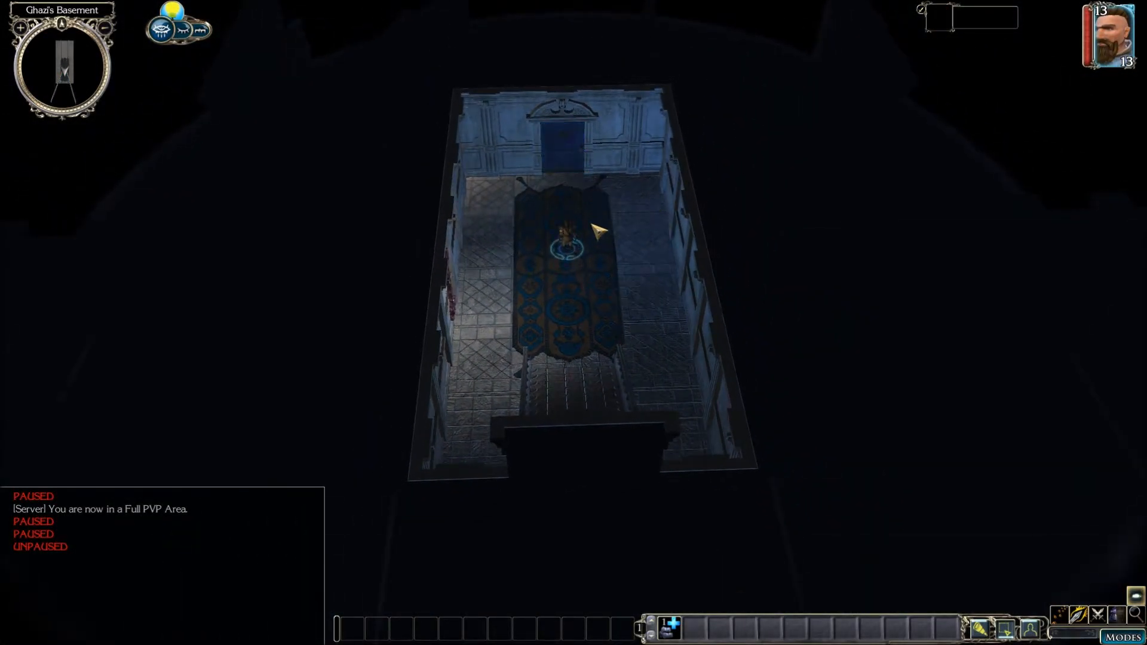
{"action": "key", "text": "KP_Multiply"}
{"action": "left_click", "coordinate": [597, 197]}
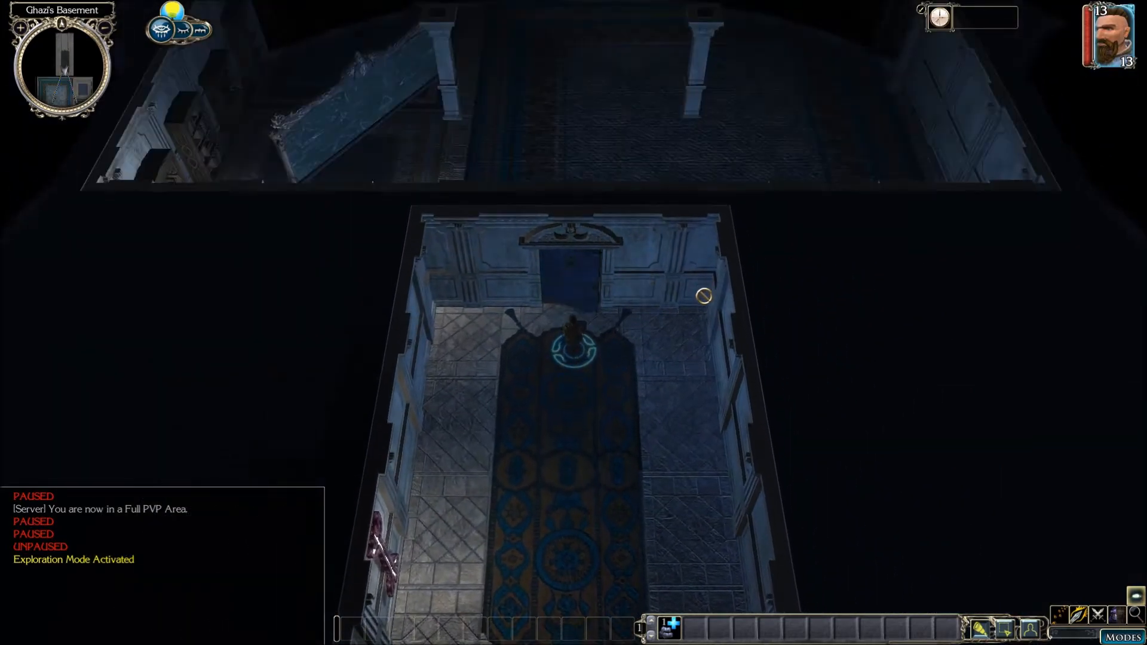
{"action": "left_click", "coordinate": [626, 129]}
{"action": "mouse_move", "coordinate": [648, 256]}
{"action": "middle_mouse_down"}
{"action": "mouse_move", "coordinate": [777, 255]}
{"action": "mouse_move", "coordinate": [715, 231]}
{"action": "middle_mouse_up"}
{"action": "left_click", "coordinate": [614, 201]}
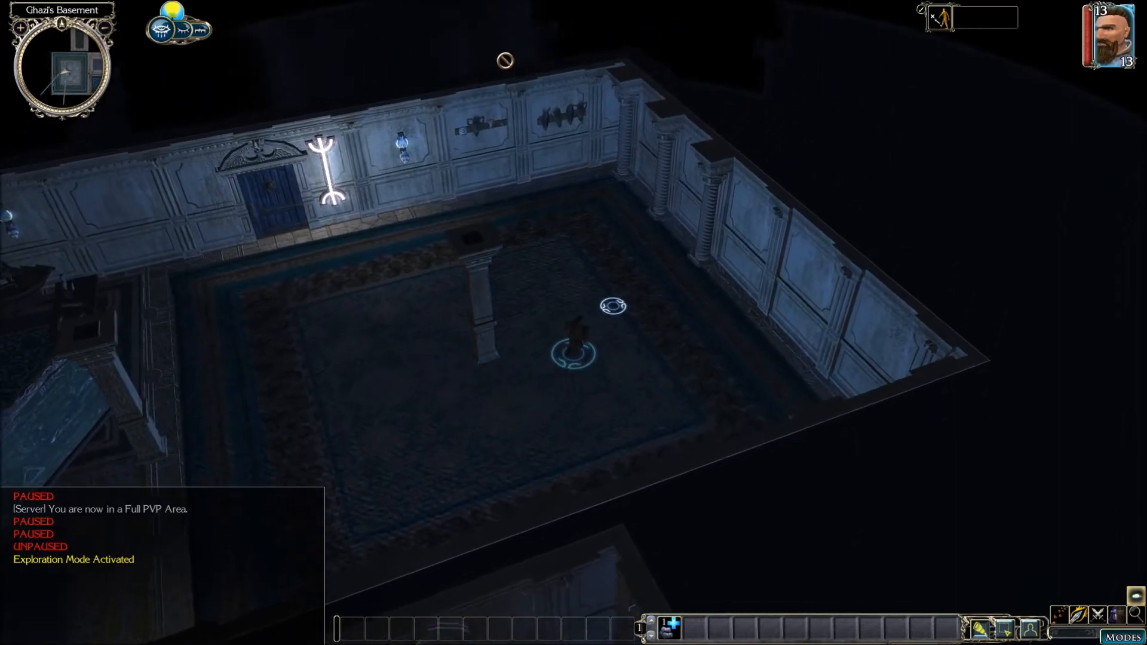
- Examine the large hall's replaced corner and adjoining walls from several angles, and walk the character across its floor
{"action": "middle_click_drag", "start_coordinate": [563, 57], "coordinate": [848, 281]}
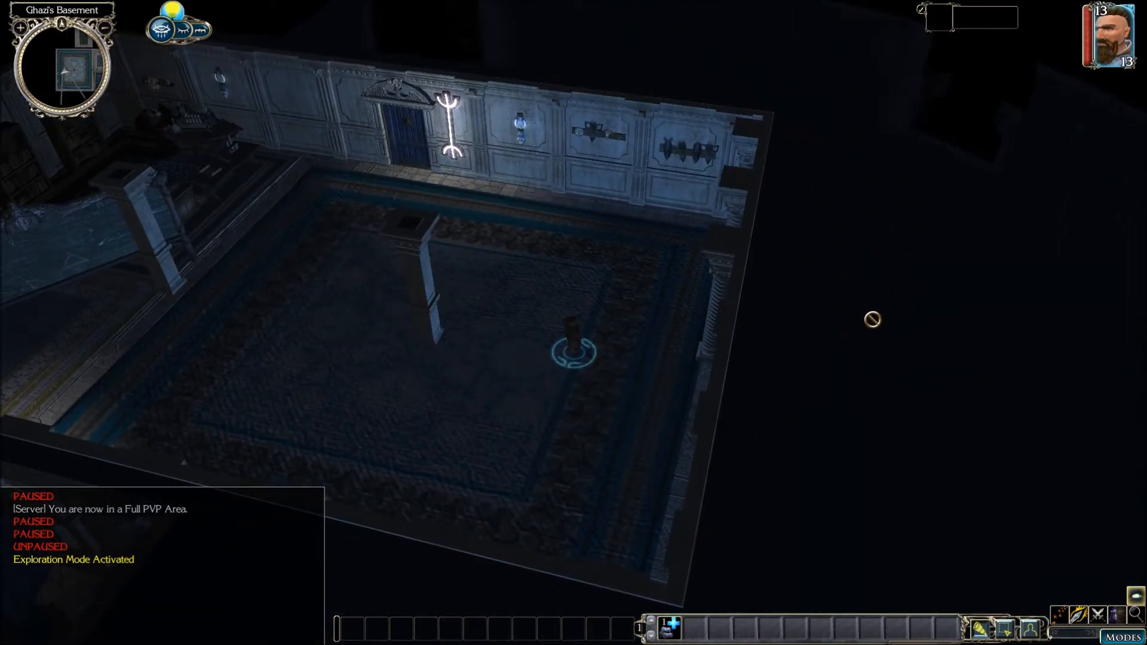
{"action": "middle_click_drag", "start_coordinate": [868, 320], "coordinate": [711, 343]}
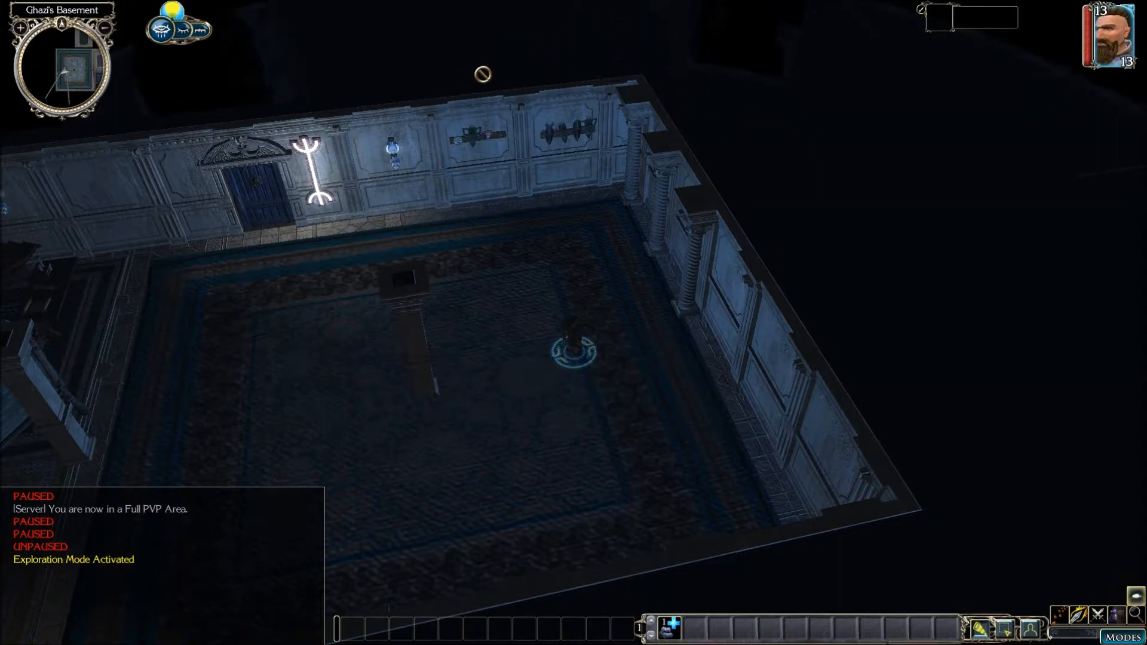
{"action": "middle_click_drag", "start_coordinate": [609, 336], "coordinate": [399, 64]}
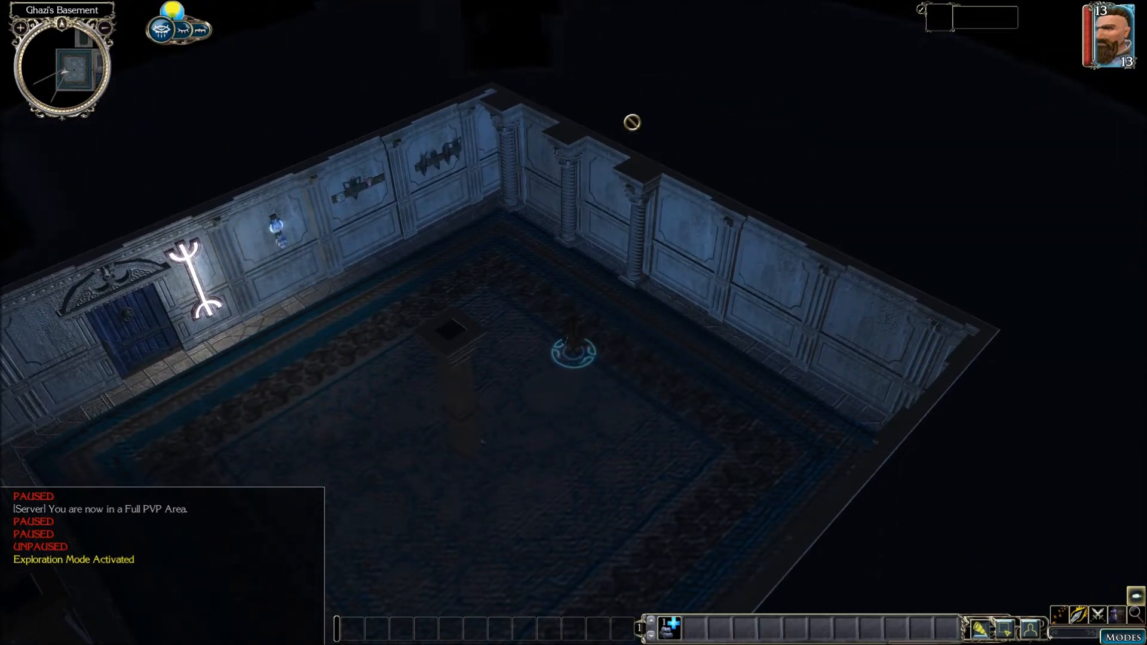
{"action": "middle_click_drag", "start_coordinate": [671, 325], "coordinate": [610, 323]}
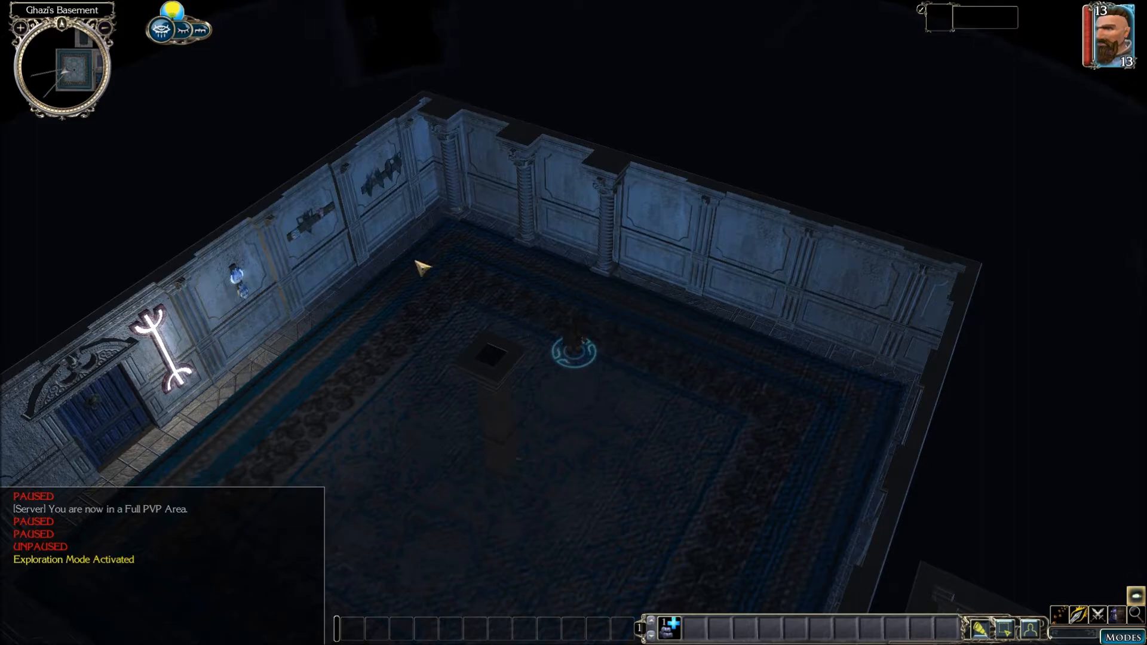
{"action": "mouse_move", "coordinate": [613, 246]}
{"action": "middle_mouse_down"}
{"action": "mouse_move", "coordinate": [642, 306]}
{"action": "mouse_move", "coordinate": [625, 316]}
{"action": "mouse_move", "coordinate": [659, 345]}
{"action": "middle_mouse_up"}
{"action": "left_click", "coordinate": [491, 268]}
{"action": "key", "text": "z"}
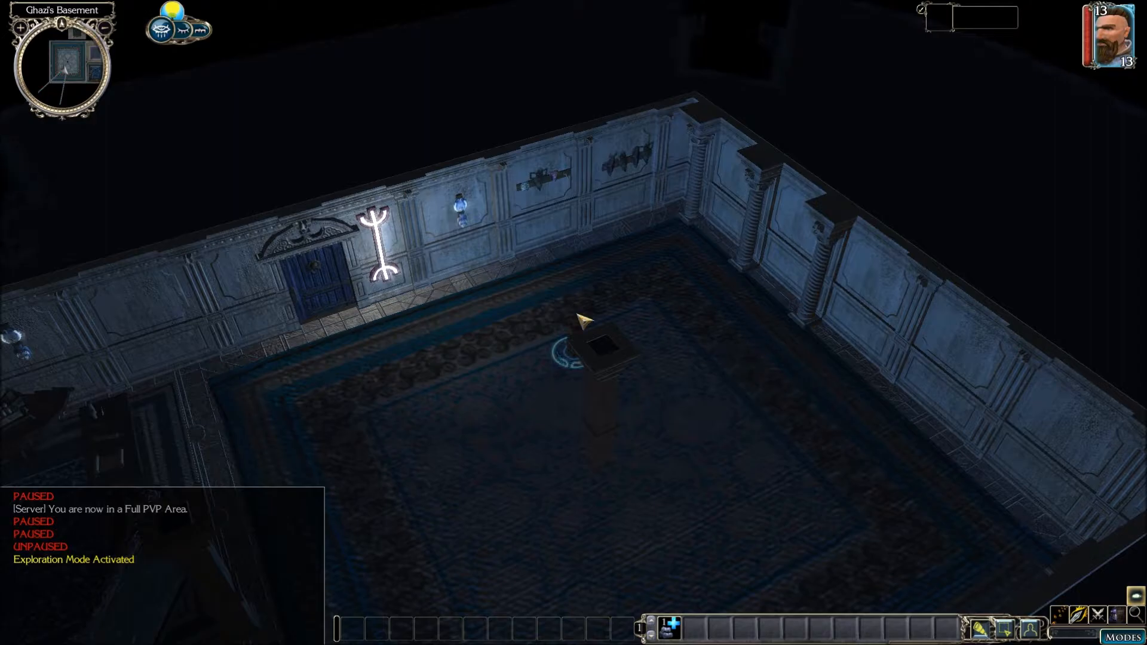
- Walk the character through the blue door beside the glowing wall ornament into the small room with the rug
{"action": "middle_click_drag", "start_coordinate": [545, 379], "coordinate": [385, 288]}
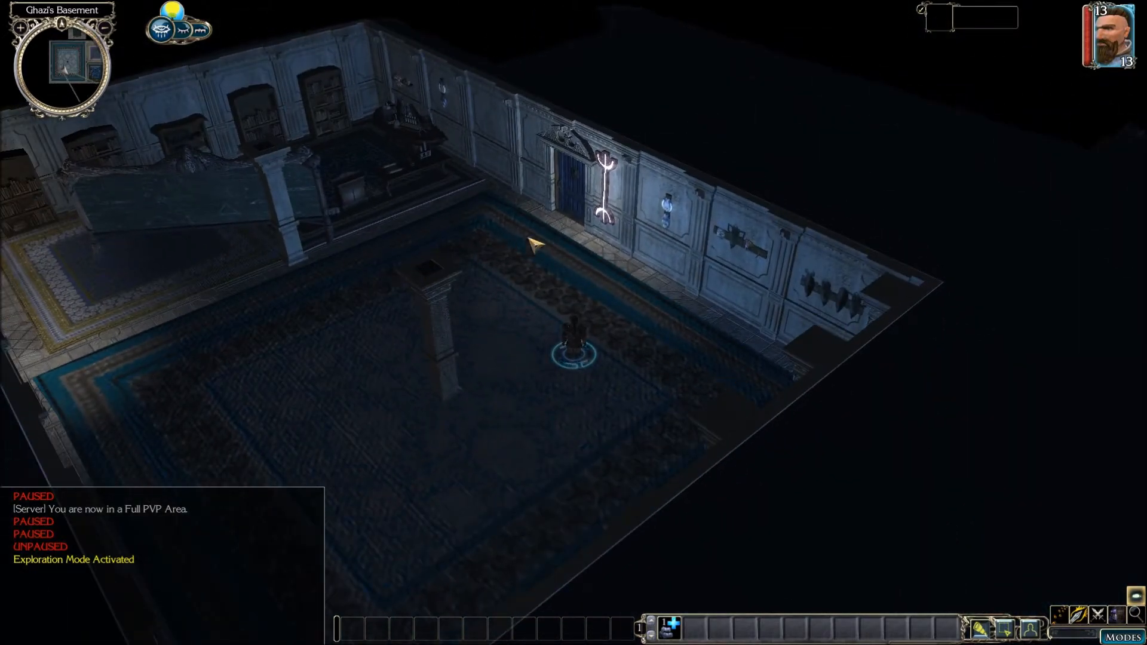
{"action": "left_click", "coordinate": [581, 195]}
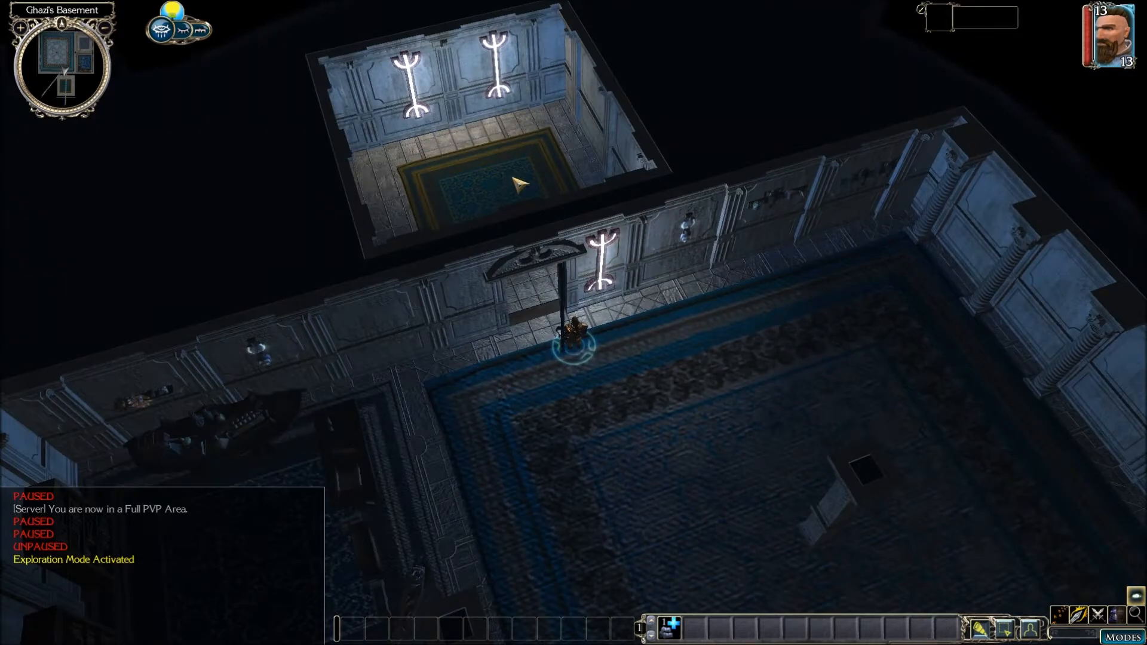
{"action": "left_click", "coordinate": [522, 192]}
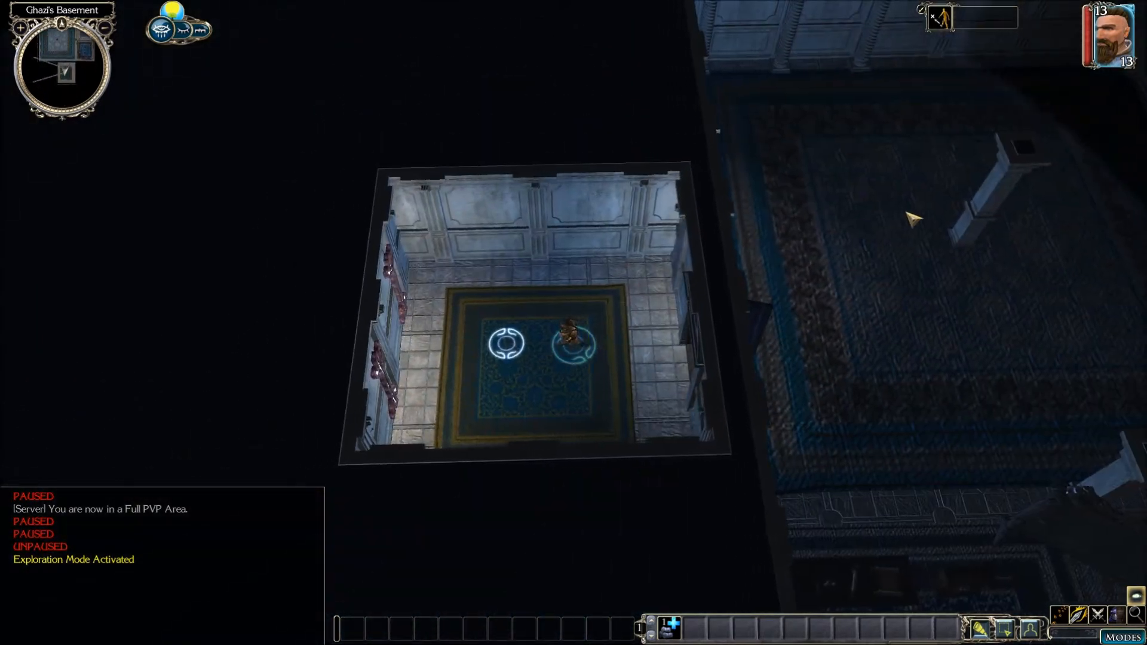
- Walk the character back across the large hall and through a far doorway into the dark blue carpeted corridor
{"action": "left_click", "coordinate": [909, 215]}
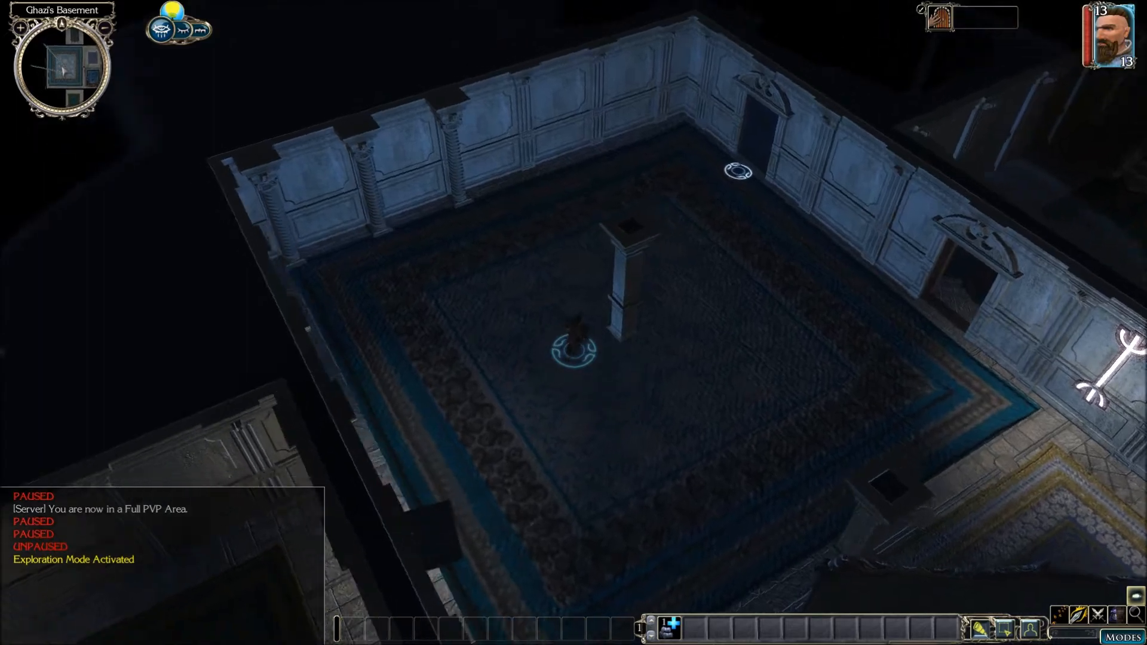
{"action": "key", "text": "a"}
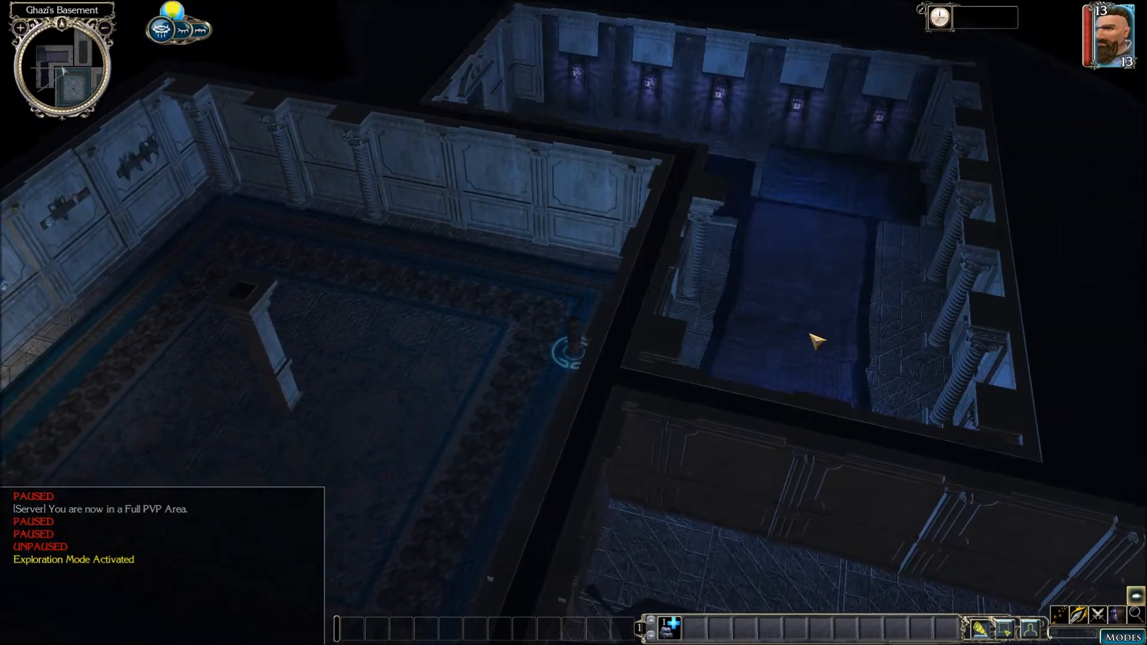
{"action": "key", "text": "a"}
{"action": "left_click", "coordinate": [861, 314]}
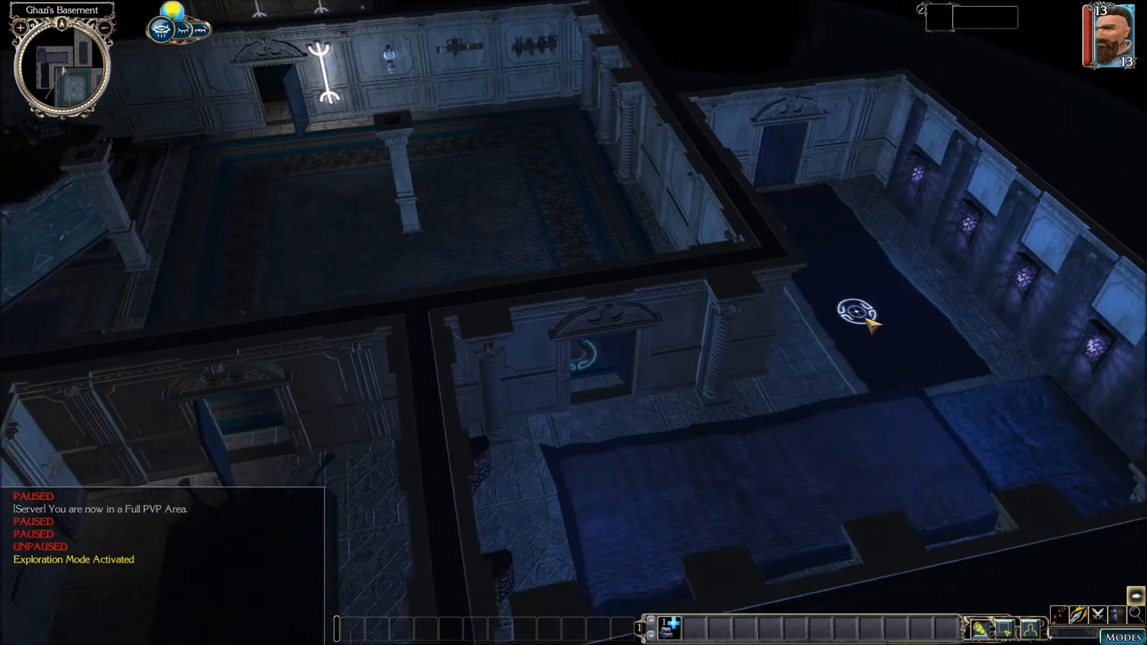
- Follow the dark blue carpet through the corridor's end door, and explore the carpeted rooms beyond around the portal hall
{"action": "key", "text": "a"}
{"action": "key", "text": "a"}
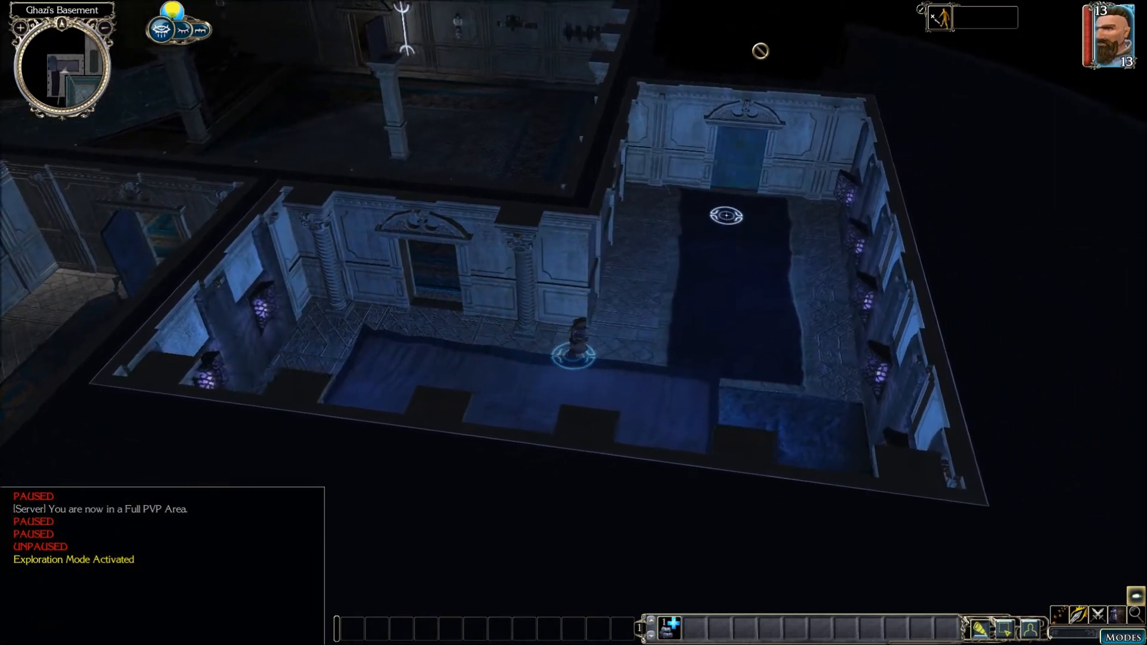
{"action": "key", "text": "a"}
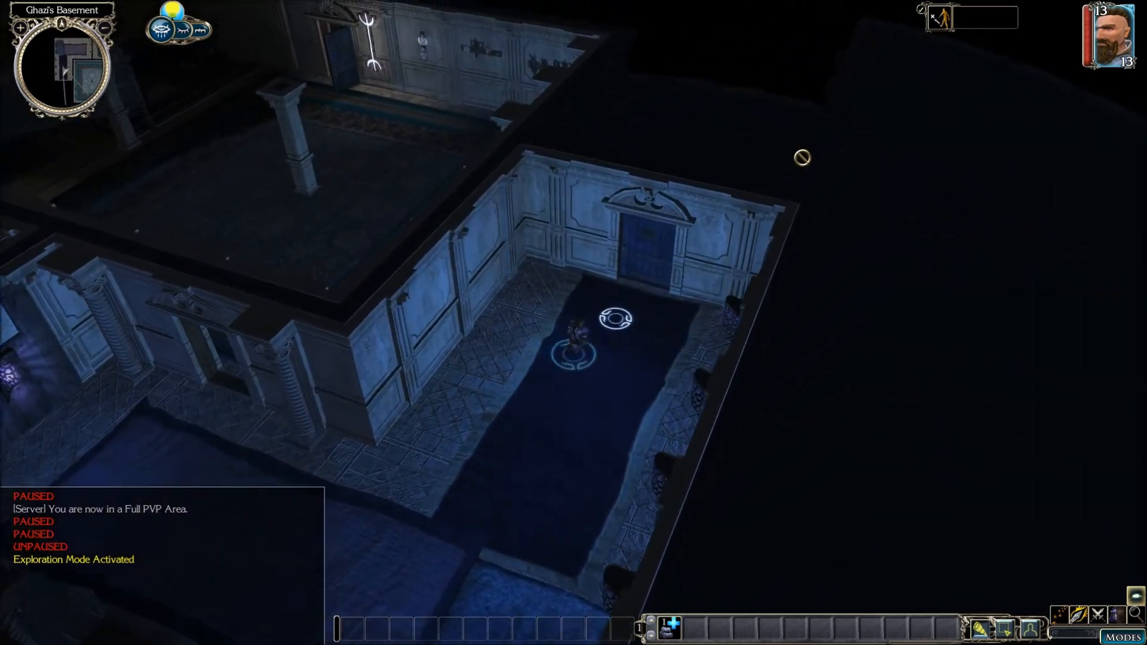
{"action": "left_click", "coordinate": [618, 288]}
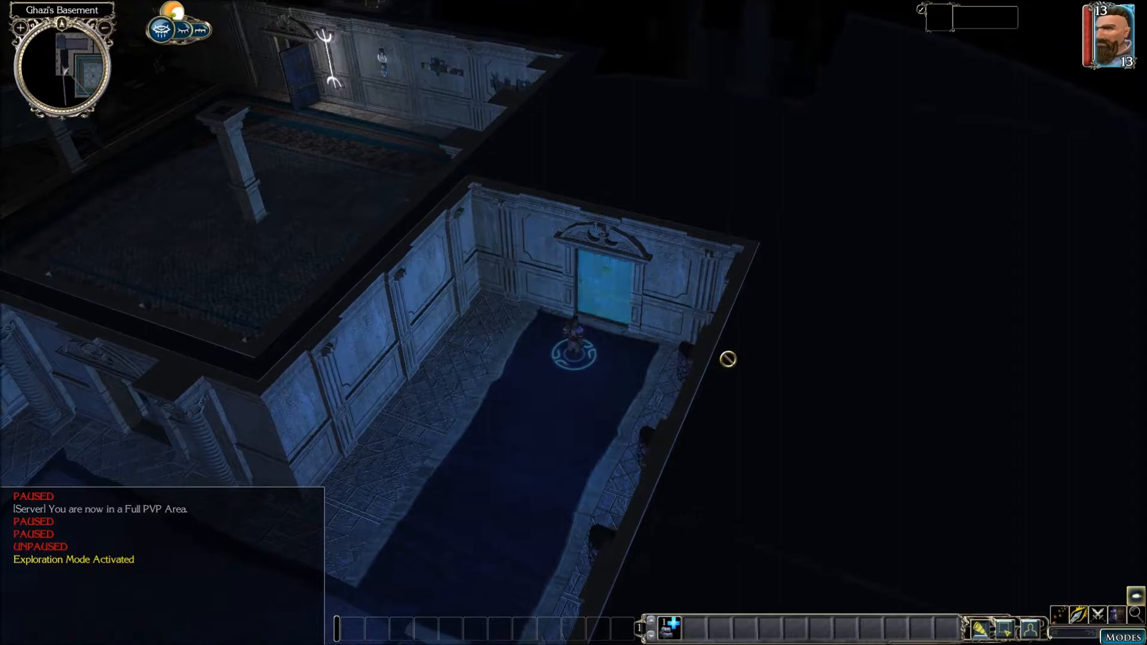
{"action": "left_click", "coordinate": [753, 170]}
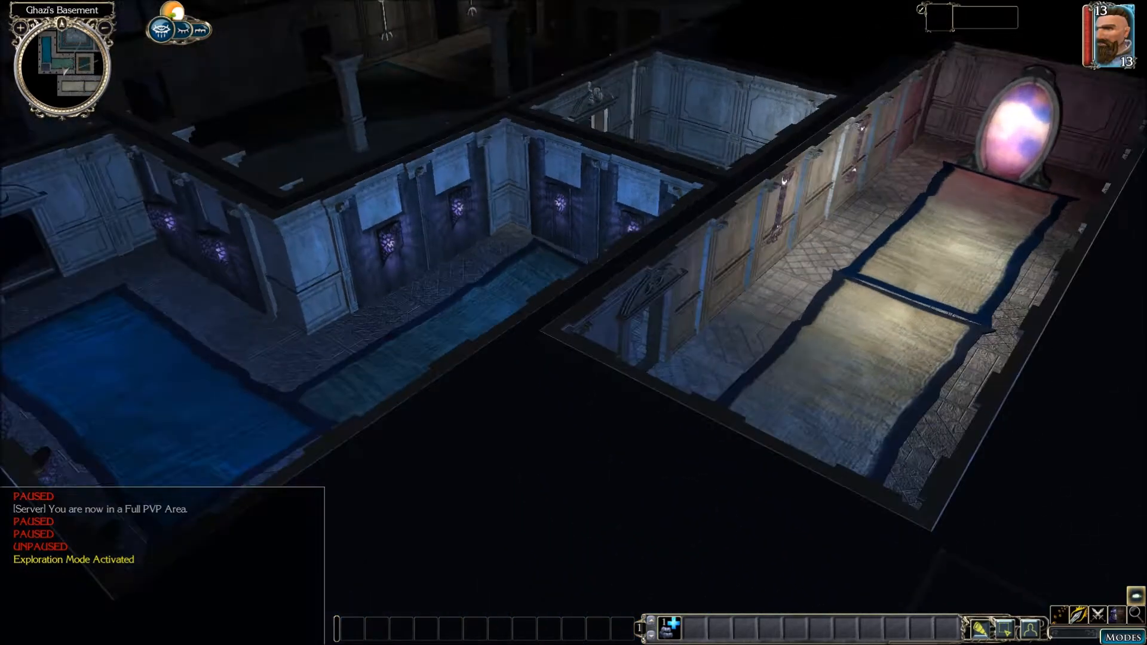
{"action": "left_click", "coordinate": [193, 309]}
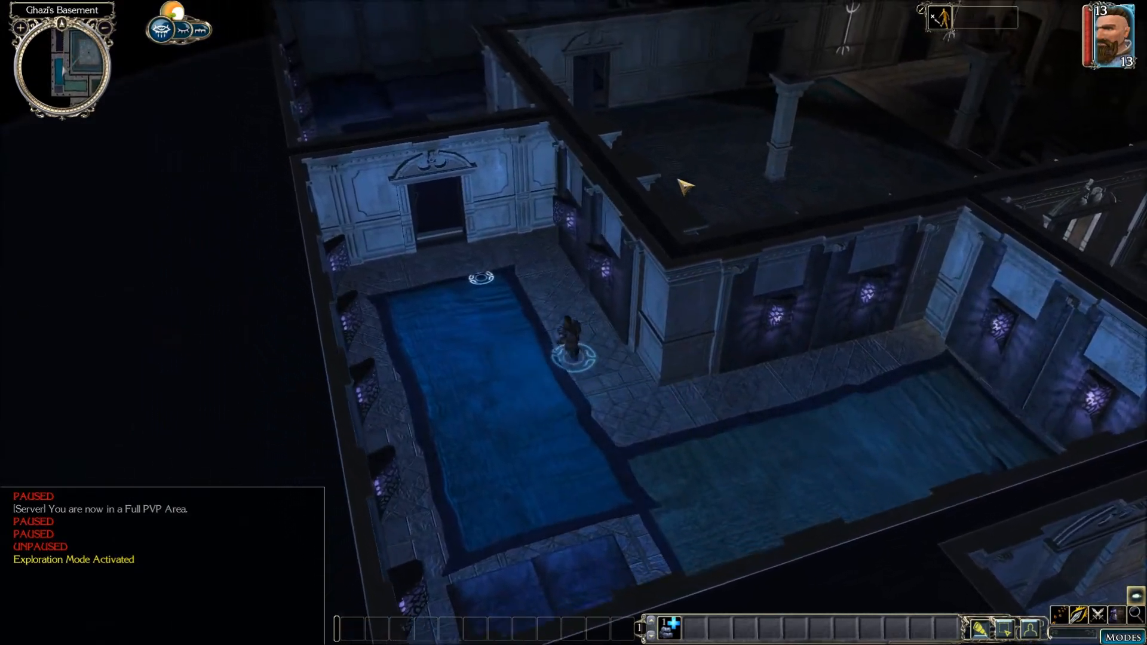
- Walk the character through Ghazi's Basement and examine the pool rooms and the large carpeted central room
{"action": "left_click", "coordinate": [711, 190]}
{"action": "middle_click_drag", "start_coordinate": [730, 353], "coordinate": [487, 305]}
{"action": "left_click", "coordinate": [235, 362]}
{"action": "left_click", "coordinate": [475, 211]}
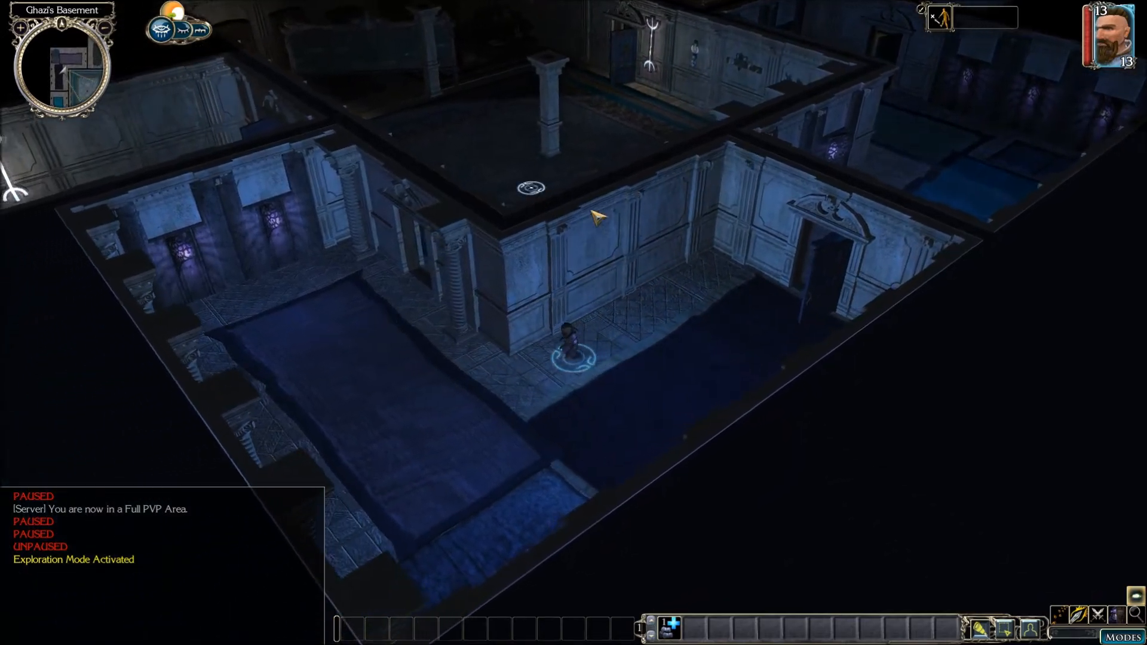
{"action": "middle_click_drag", "start_coordinate": [475, 212], "coordinate": [435, 213]}
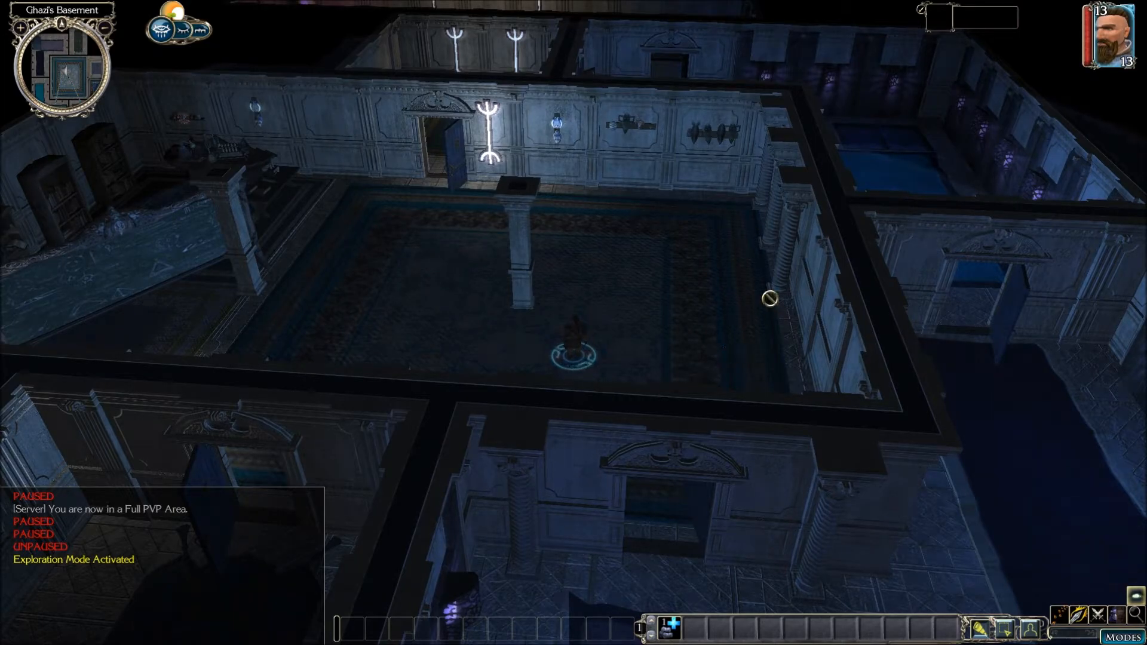
{"action": "middle_click_drag", "start_coordinate": [768, 299], "coordinate": [674, 226]}
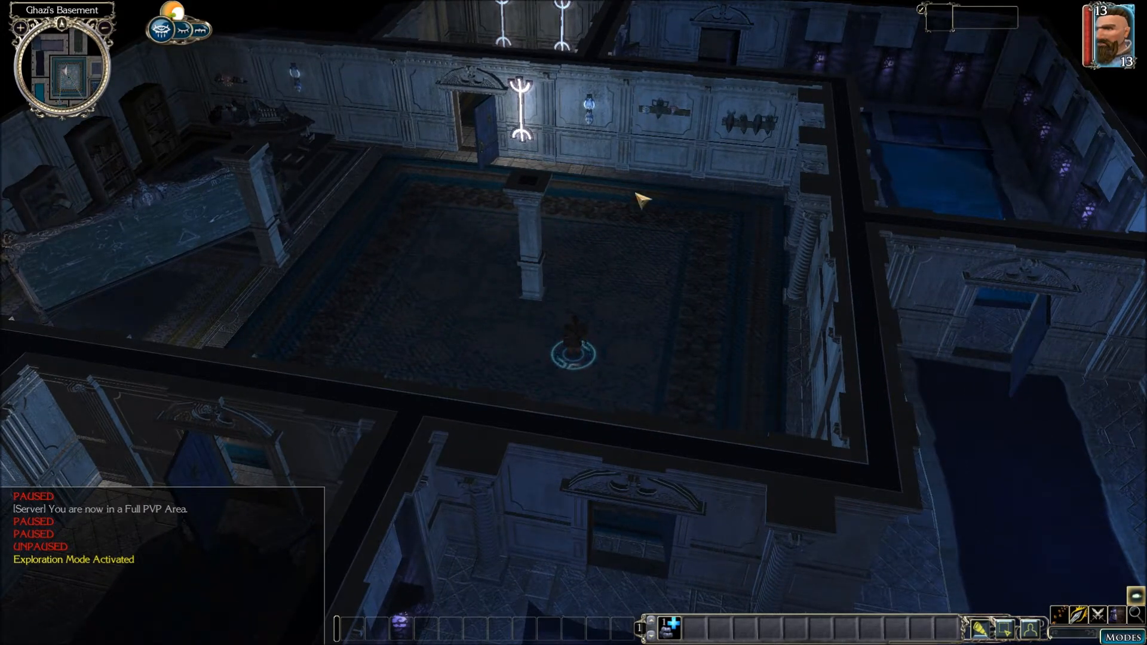
{"action": "middle_click_drag", "start_coordinate": [726, 247], "coordinate": [781, 325]}
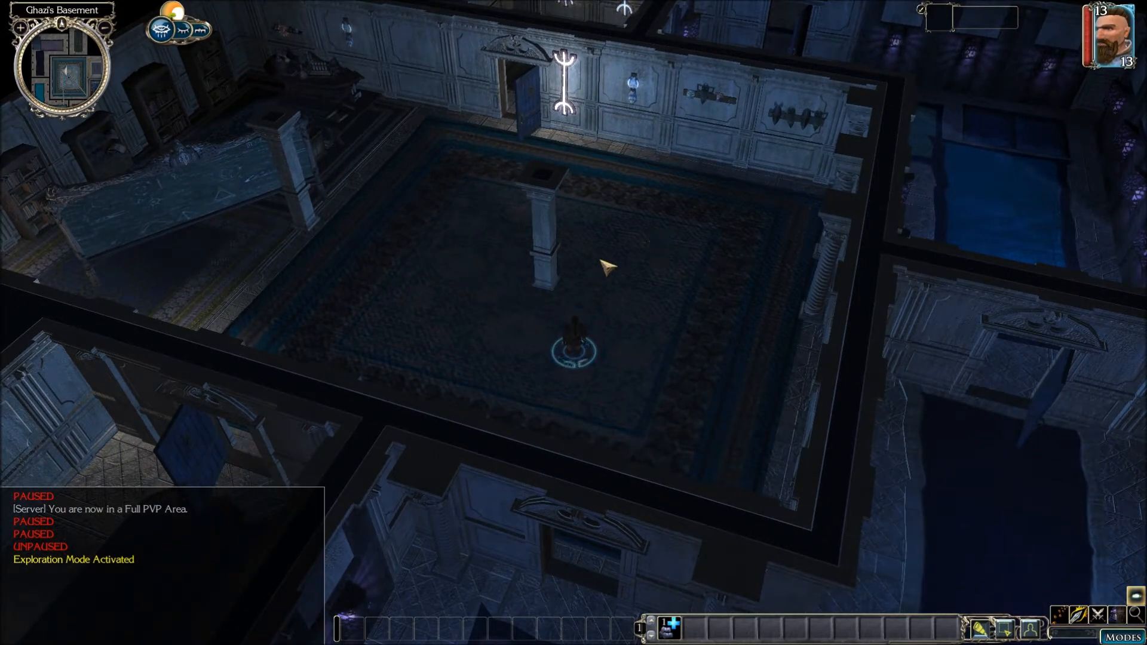
{"action": "scroll", "coordinate": [602, 274], "scroll_direction": "up", "scroll_amount": 5}
- Exit the game and return to the qasr_ghazi_basement area in the Neverwinter Nights 2 Toolset
{"action": "key", "text": "Escape"}
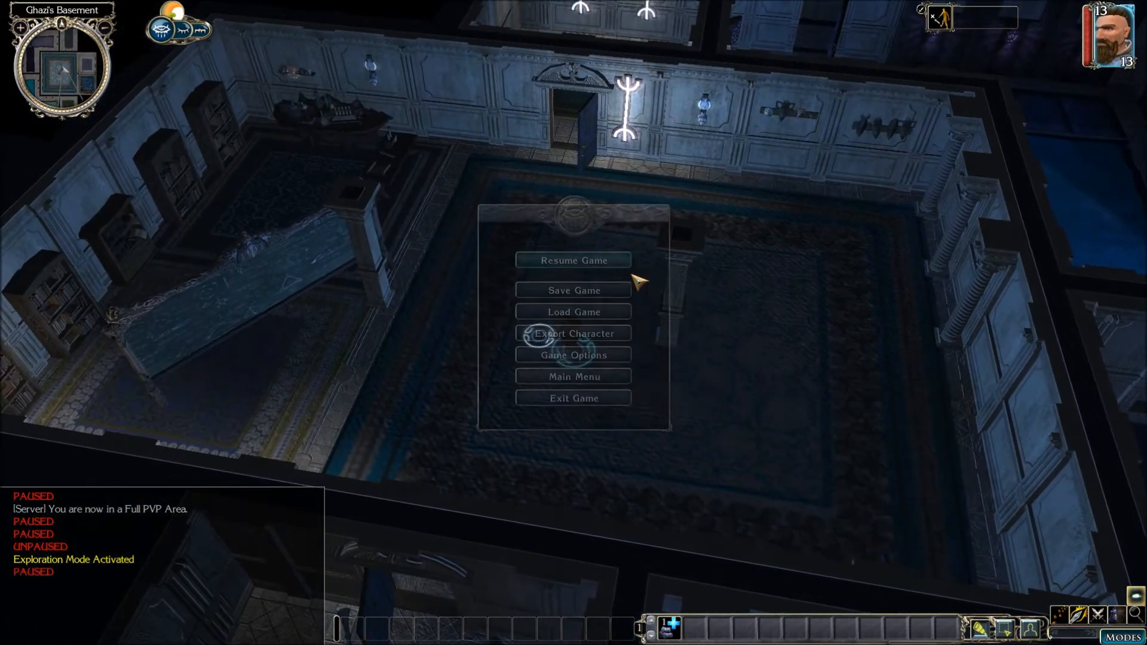
{"action": "left_click", "coordinate": [542, 398]}
{"action": "left_click", "coordinate": [541, 333]}
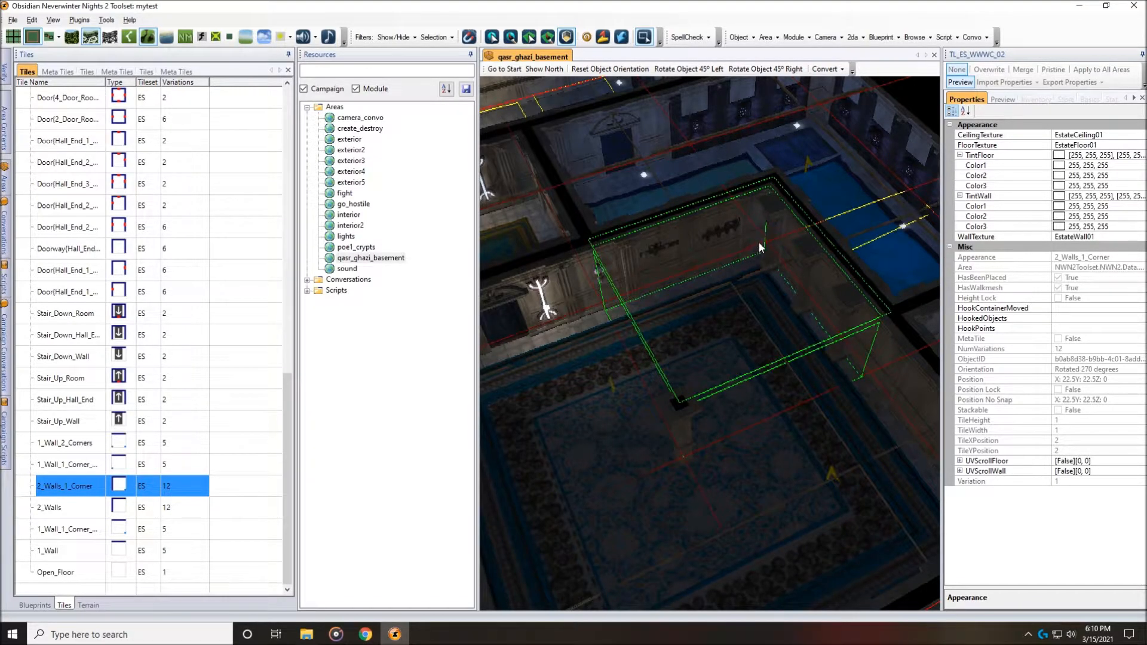
- Examine the decorated wall of the selected 2_Walls_1_Corner tile in the central room up close
{"action": "scroll", "coordinate": [683, 244], "scroll_direction": "up", "scroll_amount": 2}
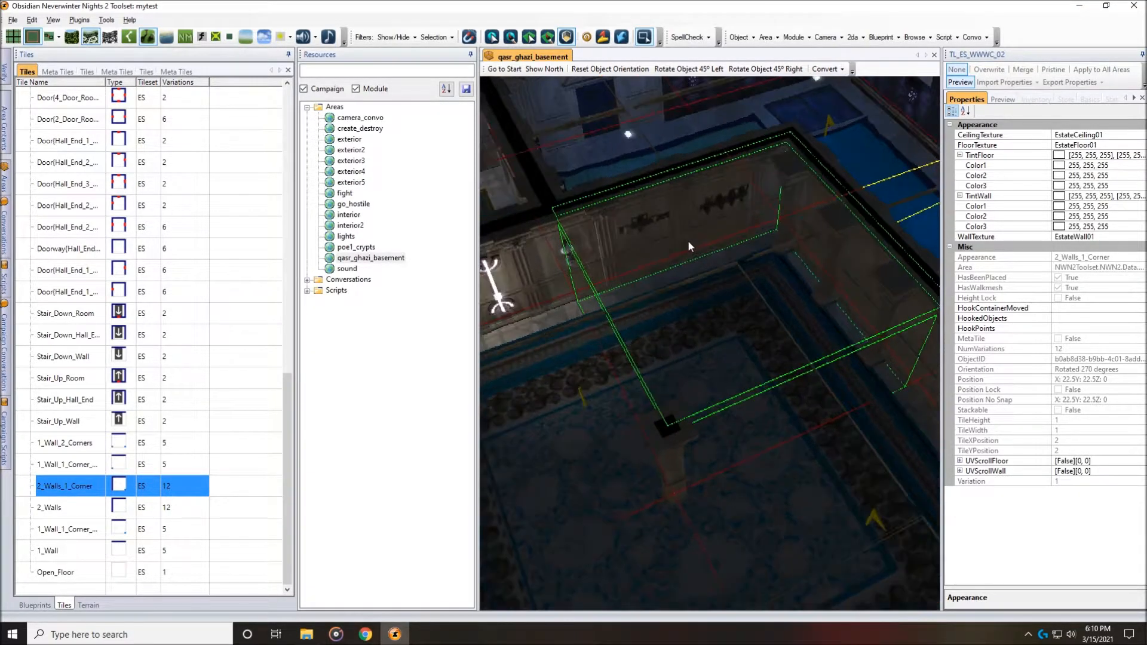
{"action": "left_click_drag", "start_coordinate": [694, 260], "coordinate": [709, 334], "text": "ctrl"}
{"action": "scroll", "coordinate": [709, 334], "scroll_direction": "up", "scroll_amount": 3}
{"action": "middle_click_drag", "start_coordinate": [709, 334], "coordinate": [791, 357]}
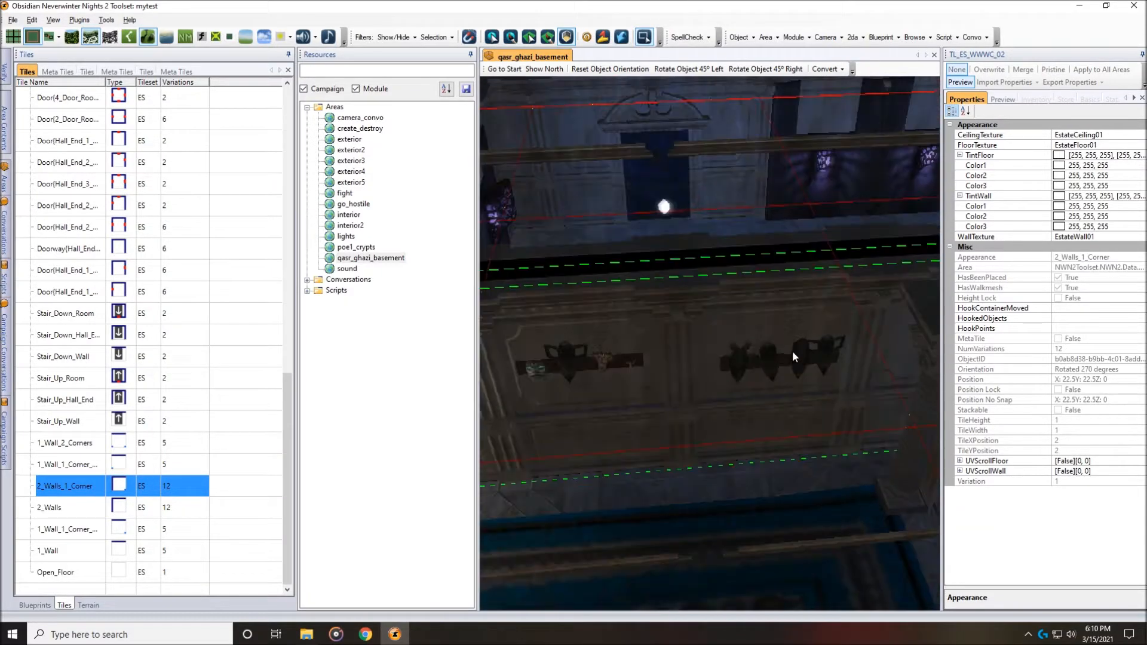
{"action": "scroll", "coordinate": [700, 384], "scroll_direction": "down", "scroll_amount": 5}
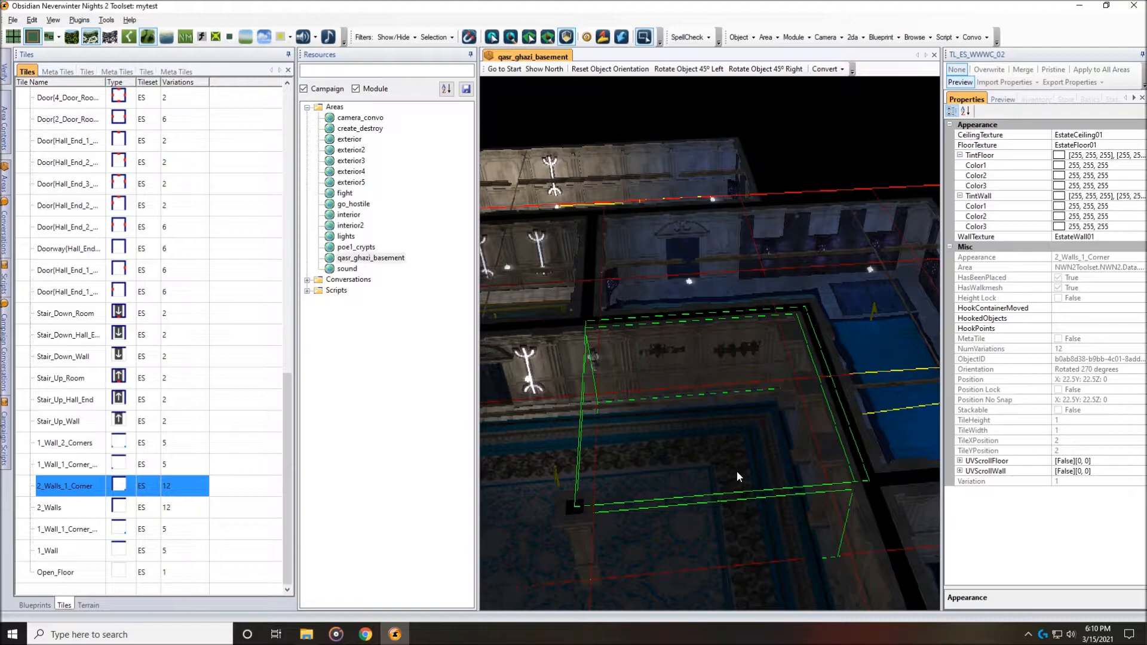
{"action": "scroll", "coordinate": [692, 404], "scroll_direction": "up", "scroll_amount": 3}
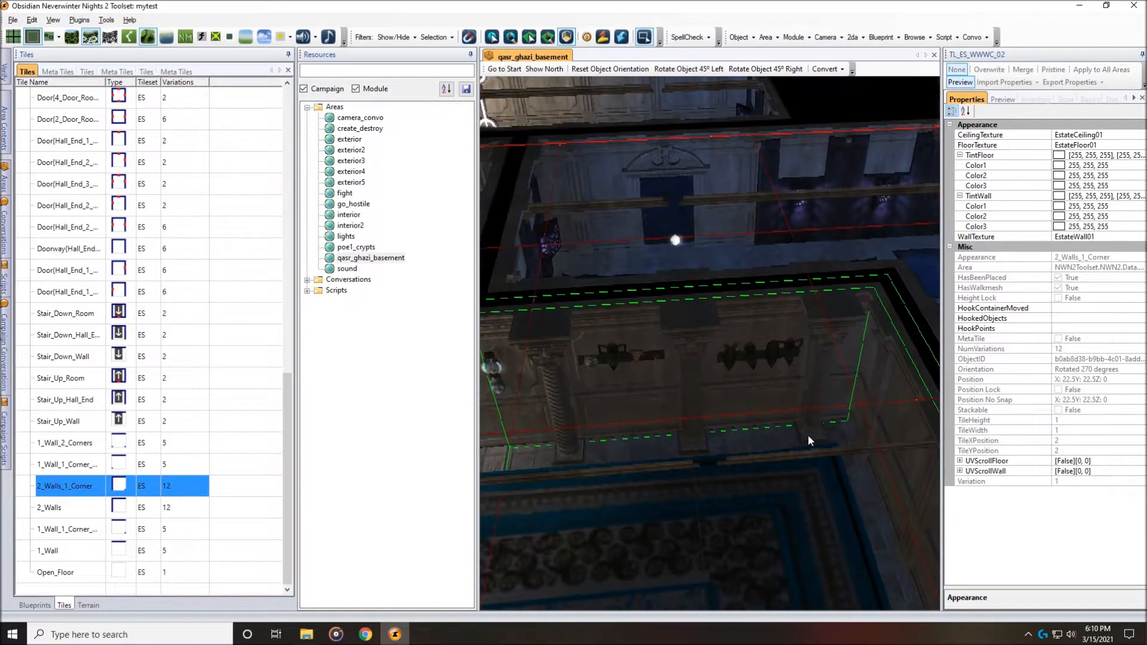
{"action": "scroll", "coordinate": [808, 435], "scroll_direction": "up", "scroll_amount": 3}
{"action": "middle_click_drag", "start_coordinate": [835, 426], "coordinate": [780, 440]}
- Select the central room's 2_Walls_(1_door)_1_Corner tile and examine how it fits with the rest of the room
{"action": "left_click", "coordinate": [793, 543]}
{"action": "middle_click_drag", "start_coordinate": [809, 481], "coordinate": [796, 501]}
{"action": "left_click_drag", "start_coordinate": [704, 502], "coordinate": [762, 396], "text": "ctrl"}
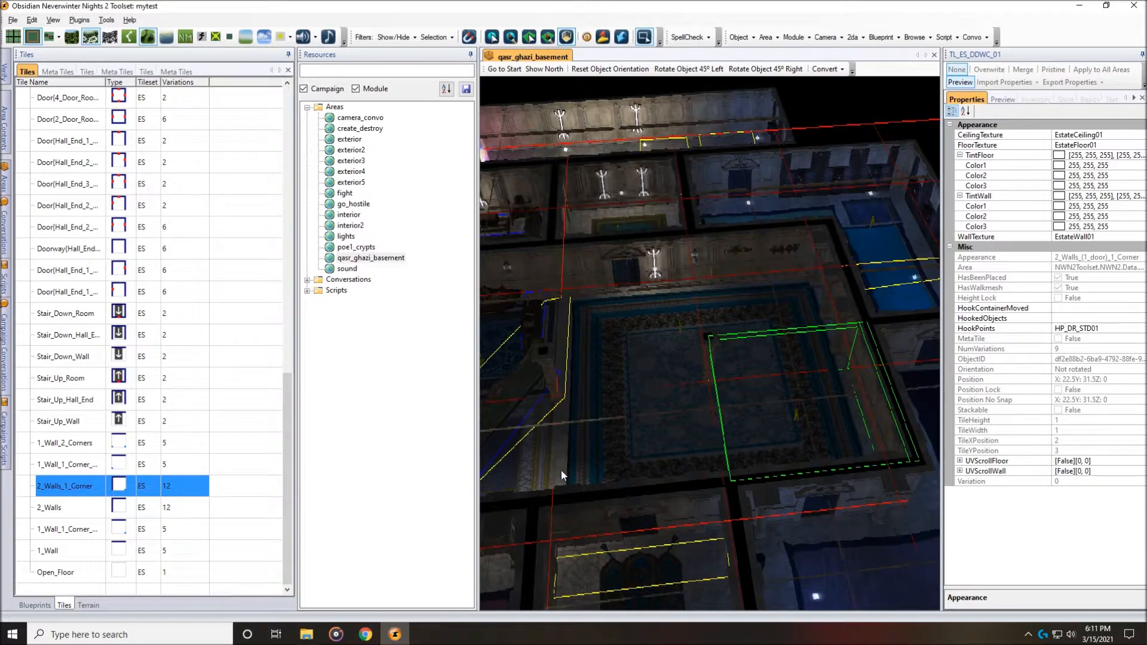
{"action": "middle_click_drag", "start_coordinate": [616, 441], "coordinate": [683, 358]}
{"action": "mouse_move", "coordinate": [697, 442]}
{"action": "middle_mouse_down"}
{"action": "mouse_move", "coordinate": [722, 439]}
{"action": "mouse_move", "coordinate": [709, 445]}
{"action": "middle_mouse_up"}
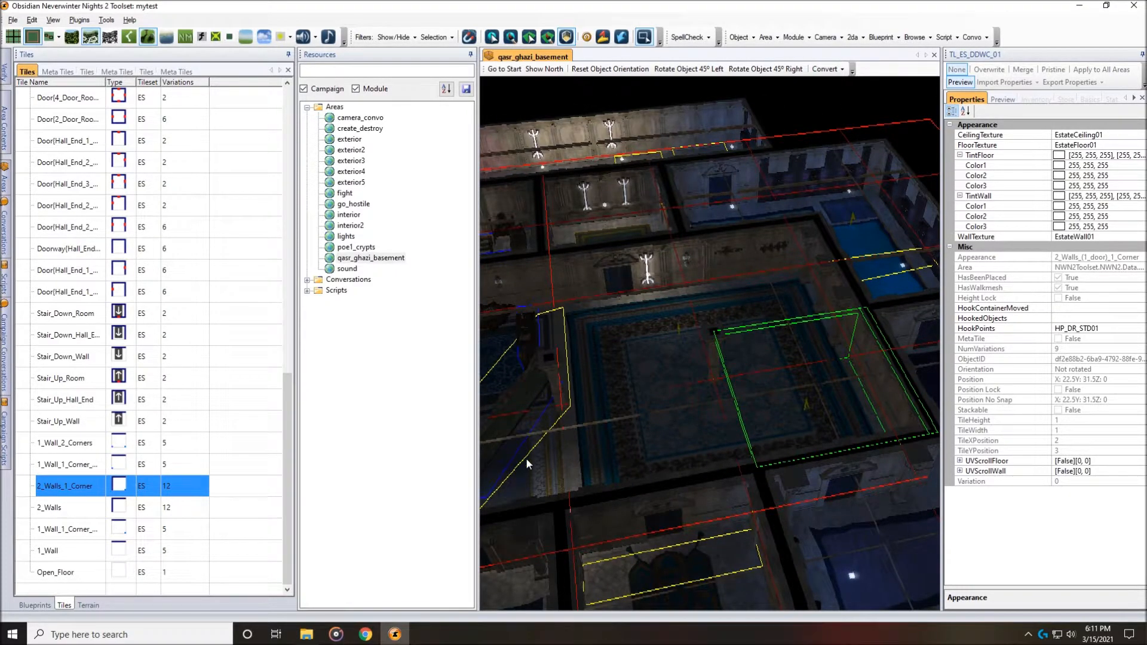
{"action": "middle_click_drag", "start_coordinate": [532, 398], "coordinate": [527, 397]}
{"action": "mouse_move", "coordinate": [655, 363]}
{"action": "middle_mouse_down"}
{"action": "mouse_move", "coordinate": [645, 370]}
{"action": "mouse_move", "coordinate": [659, 410]}
{"action": "mouse_move", "coordinate": [661, 378]}
{"action": "middle_mouse_up"}
{"action": "scroll", "coordinate": [650, 372], "scroll_direction": "down", "scroll_amount": 3}
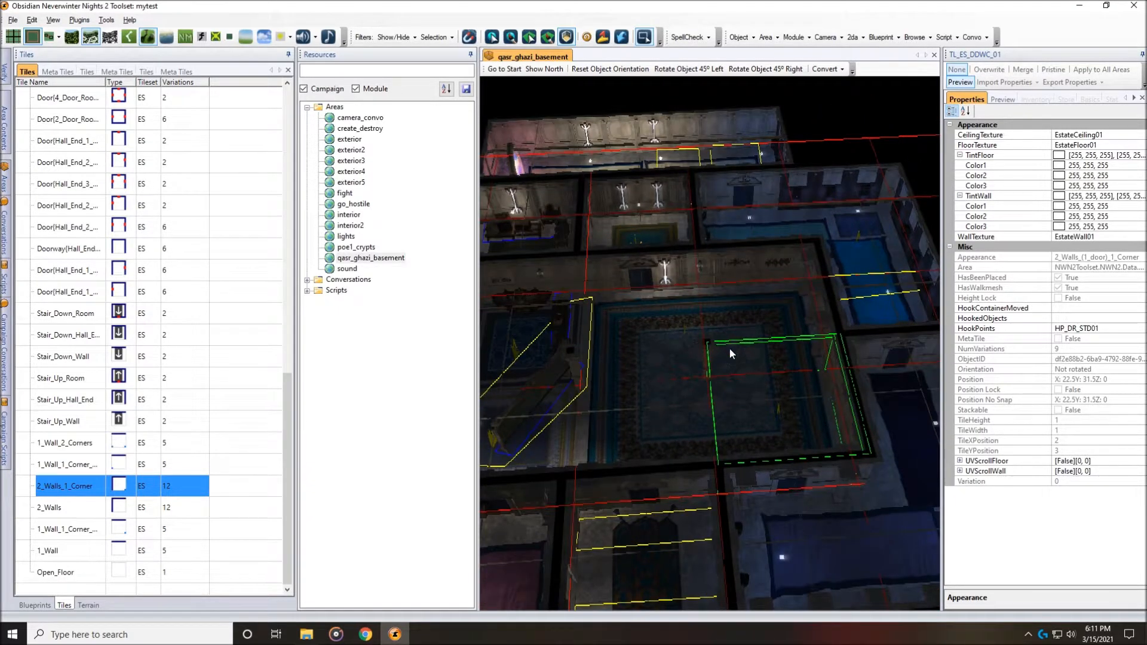
- Select the central room's 2_Walls_1_Corner tile beside the pool room and examine its walls and the neighbouring rooms
{"action": "left_click", "coordinate": [761, 320]}
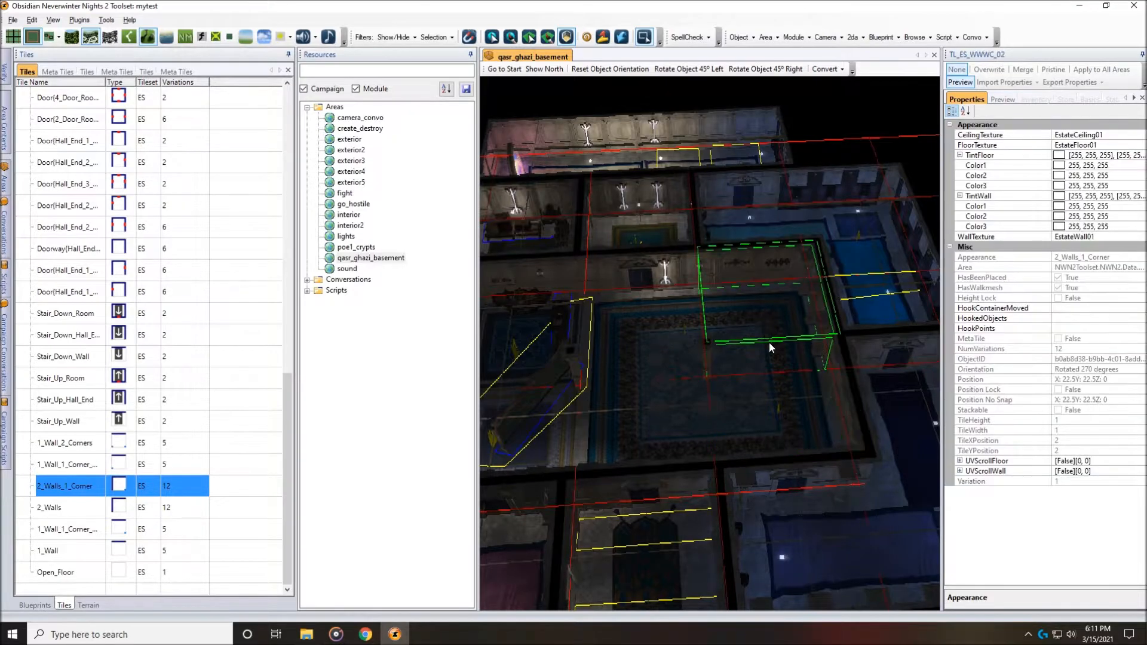
{"action": "scroll", "coordinate": [769, 342], "scroll_direction": "down", "scroll_amount": 2}
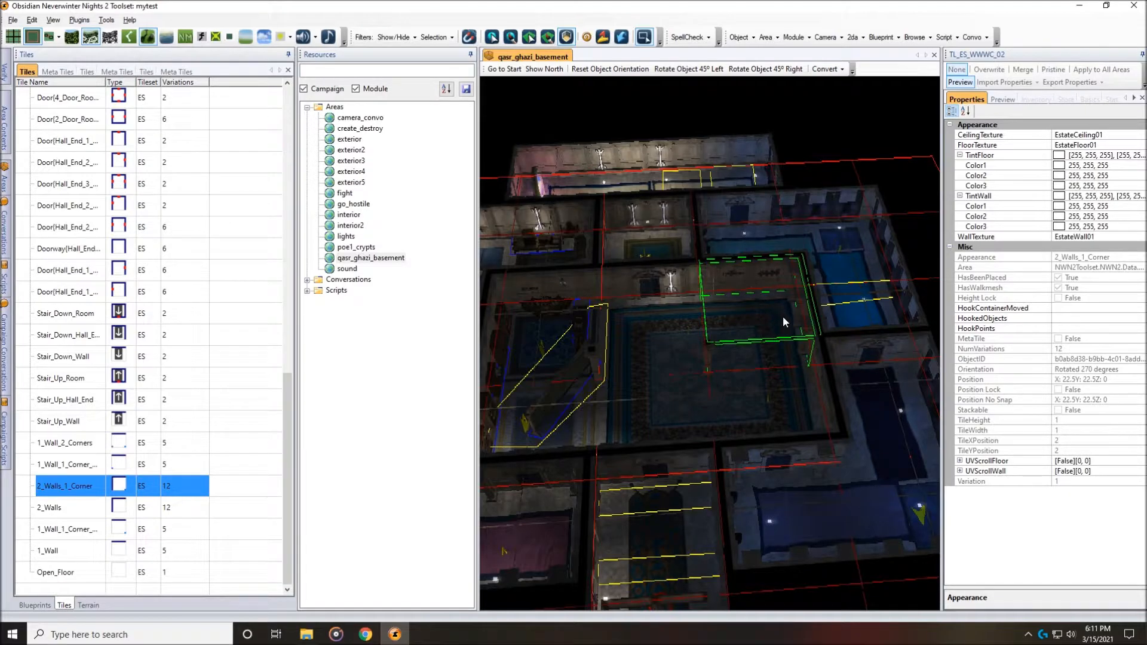
{"action": "scroll", "coordinate": [790, 384], "scroll_direction": "up", "scroll_amount": 5}
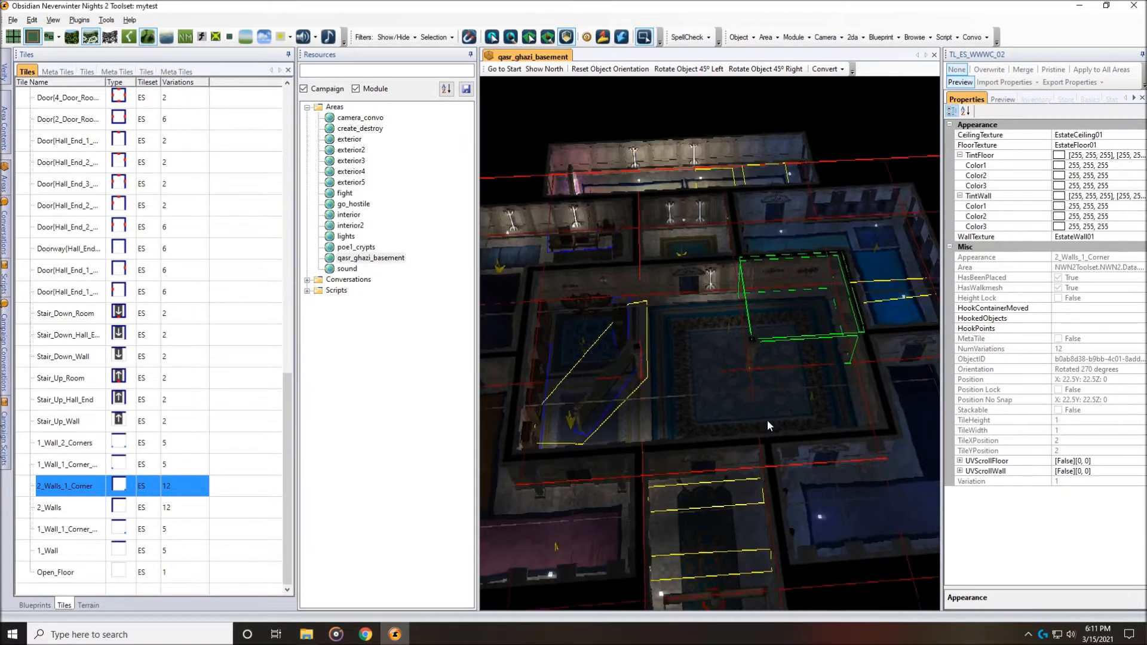
{"action": "middle_click_drag", "start_coordinate": [702, 469], "coordinate": [677, 479]}
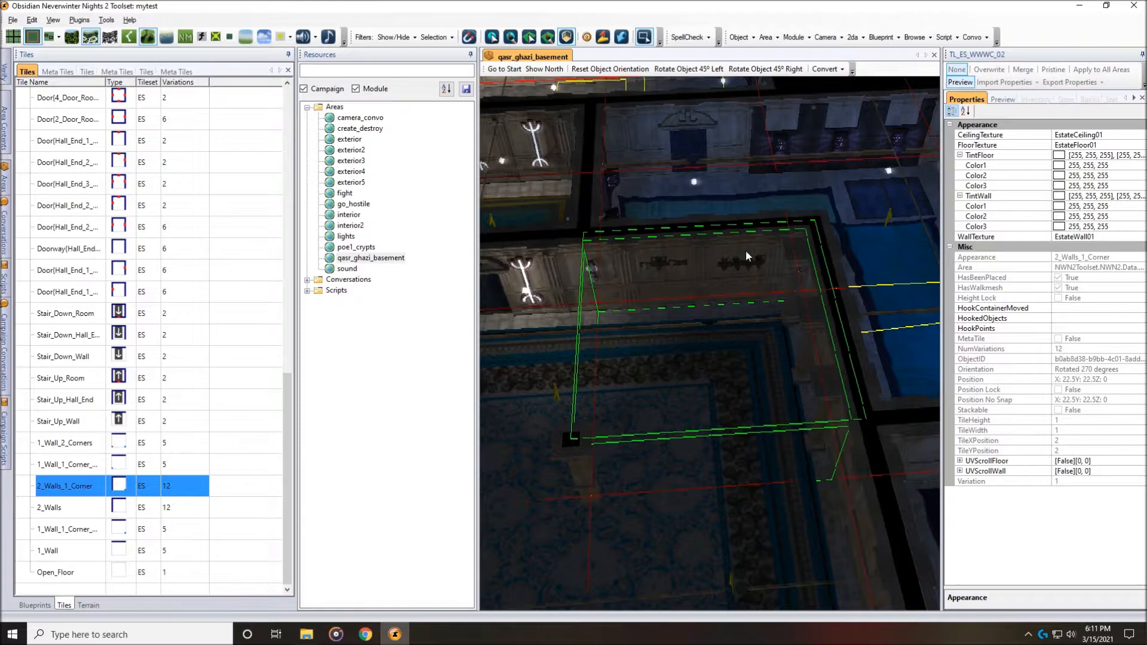
{"action": "mouse_move", "coordinate": [740, 369]}
{"action": "middle_mouse_down"}
{"action": "mouse_move", "coordinate": [789, 360]}
{"action": "mouse_move", "coordinate": [737, 365]}
{"action": "middle_mouse_up"}
{"action": "middle_click_drag", "start_coordinate": [604, 402], "coordinate": [792, 402]}
{"action": "middle_click_drag", "start_coordinate": [669, 404], "coordinate": [769, 385]}
{"action": "left_click", "coordinate": [690, 389]}
{"action": "left_click", "coordinate": [673, 405]}
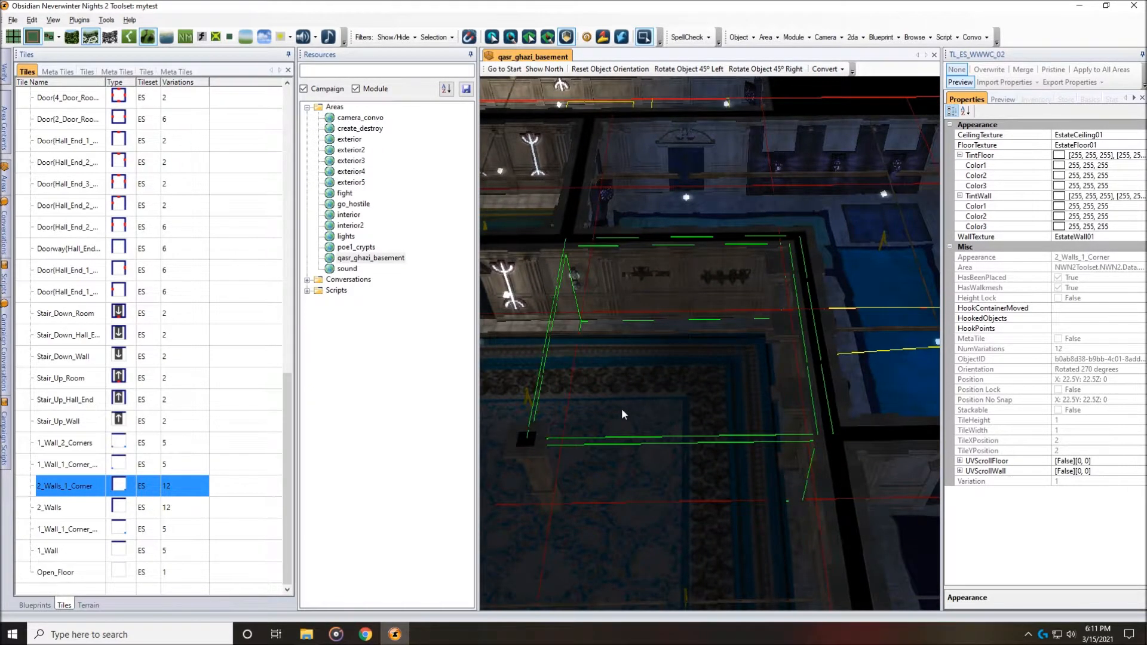
{"action": "middle_click_drag", "start_coordinate": [554, 360], "coordinate": [735, 400]}
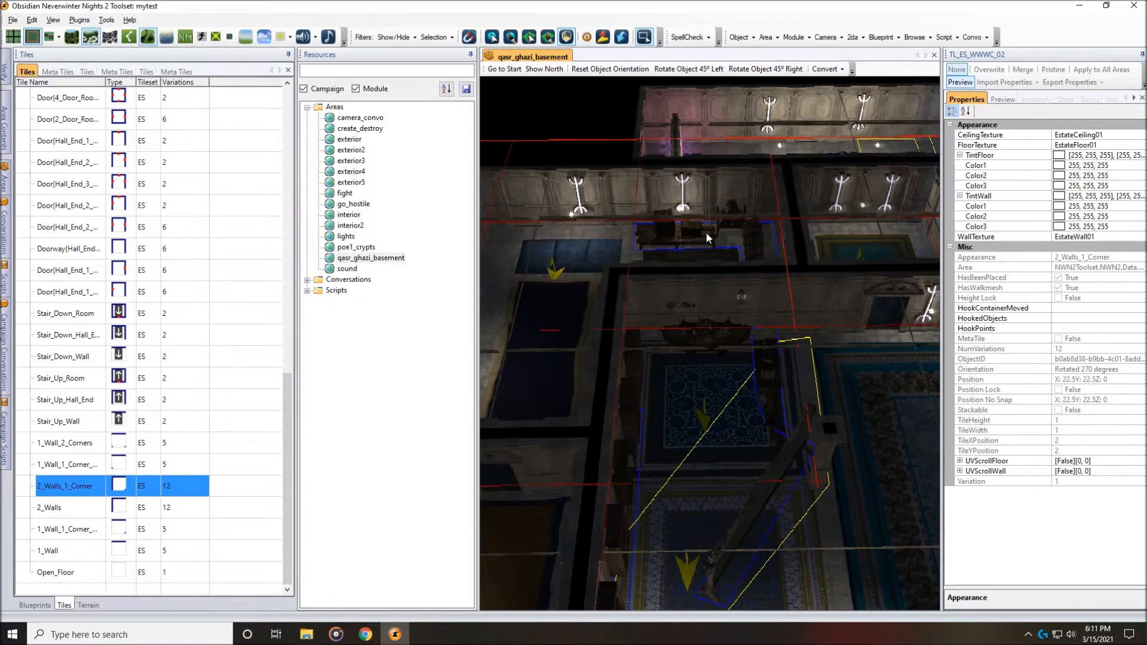
{"action": "middle_click_drag", "start_coordinate": [525, 371], "coordinate": [730, 407]}
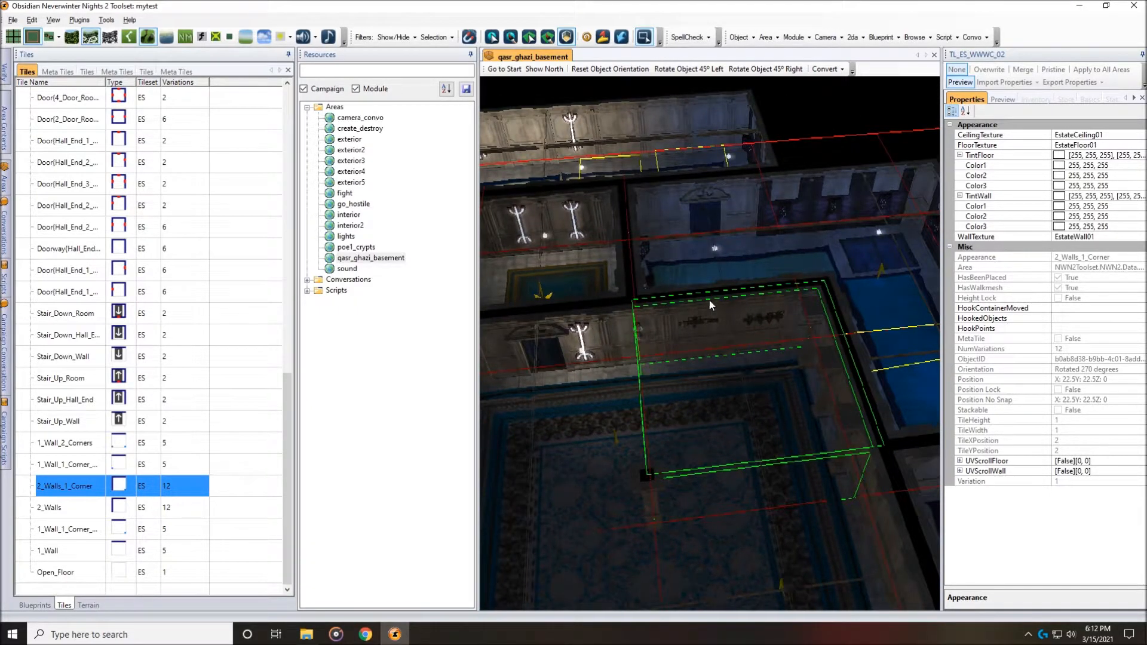
{"action": "middle_click_drag", "start_coordinate": [772, 375], "coordinate": [815, 468]}
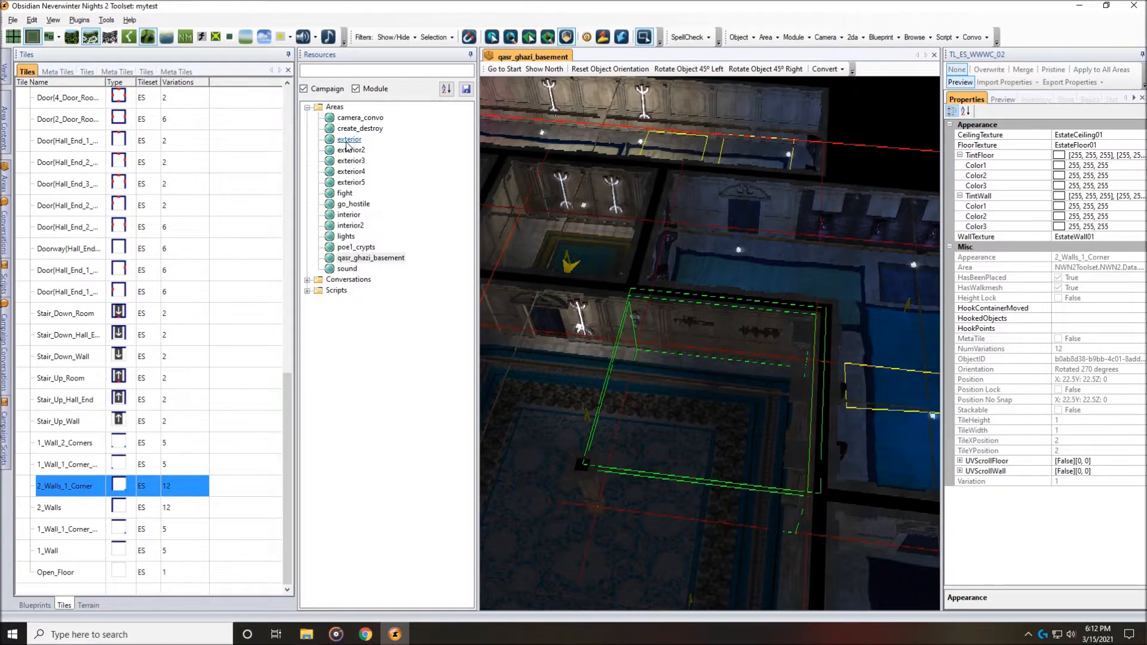
- Open the empty interior area and bring its tile grid into view
{"action": "double_click", "coordinate": [349, 215]}
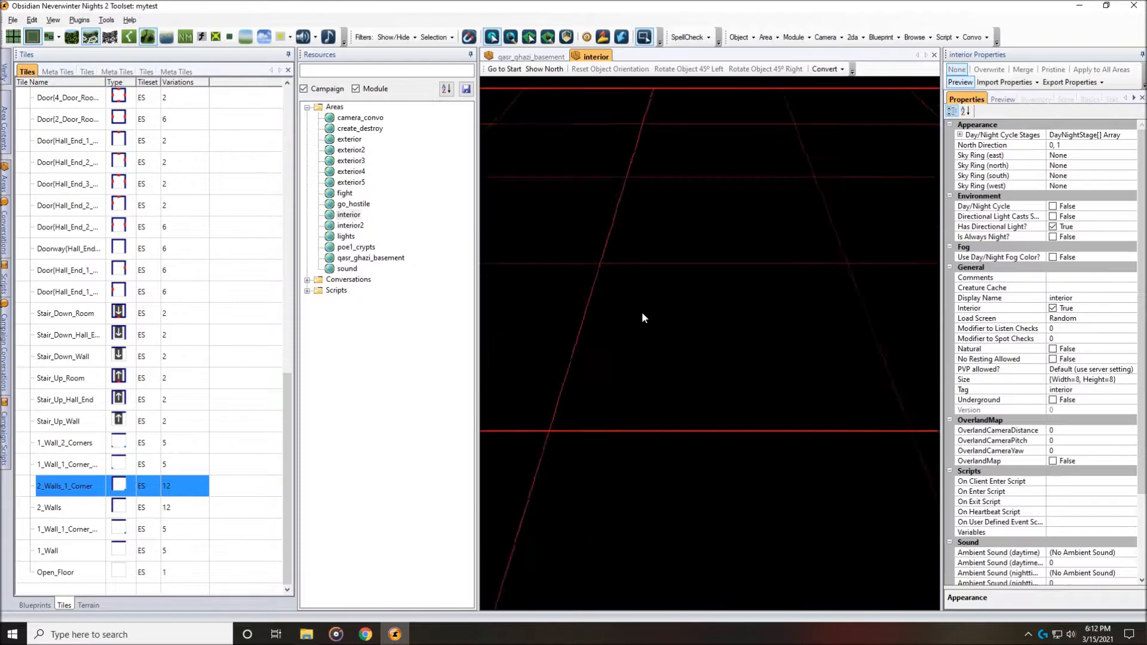
{"action": "scroll", "coordinate": [644, 322], "scroll_direction": "down", "scroll_amount": 3}
{"action": "middle_click_drag", "start_coordinate": [666, 312], "coordinate": [640, 332]}
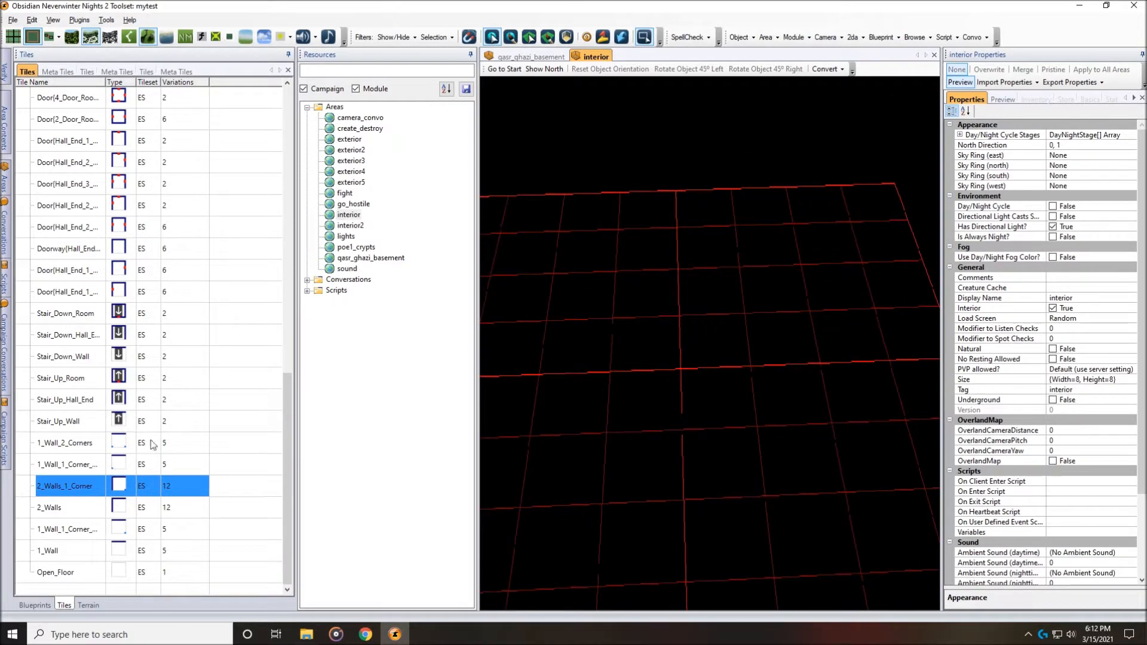
- Build a closed two-by-two room from four 2_Walls_1_Corner tiles, rotating each so its walls face outward
{"action": "left_click", "coordinate": [64, 488]}
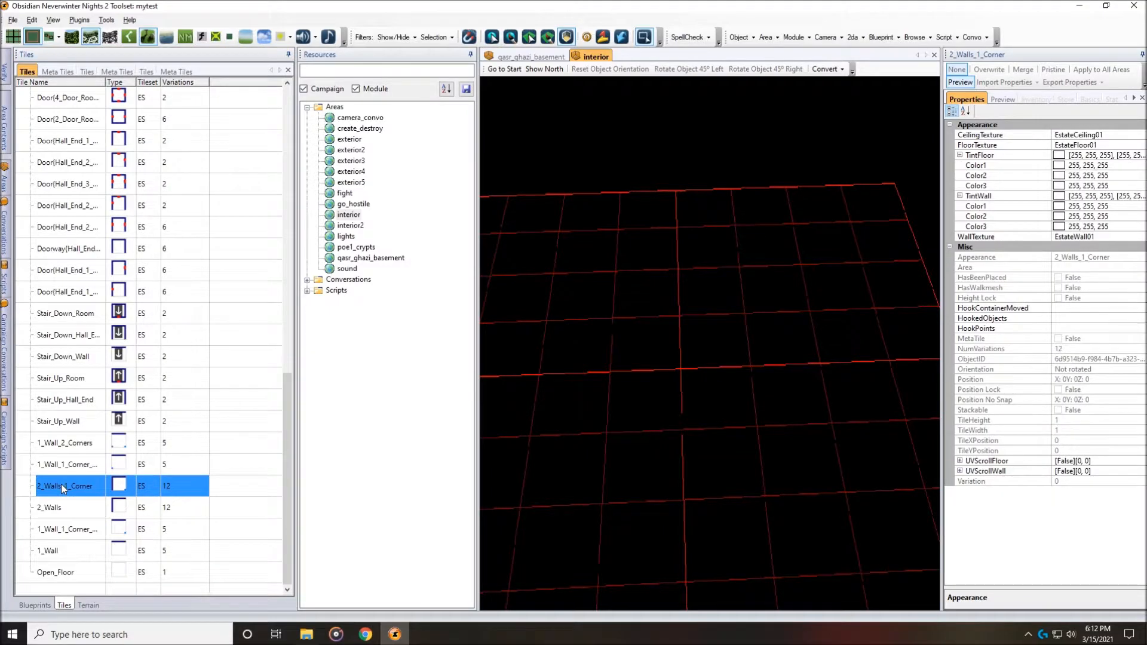
{"action": "scroll", "coordinate": [695, 350], "scroll_direction": "up", "scroll_amount": 5}
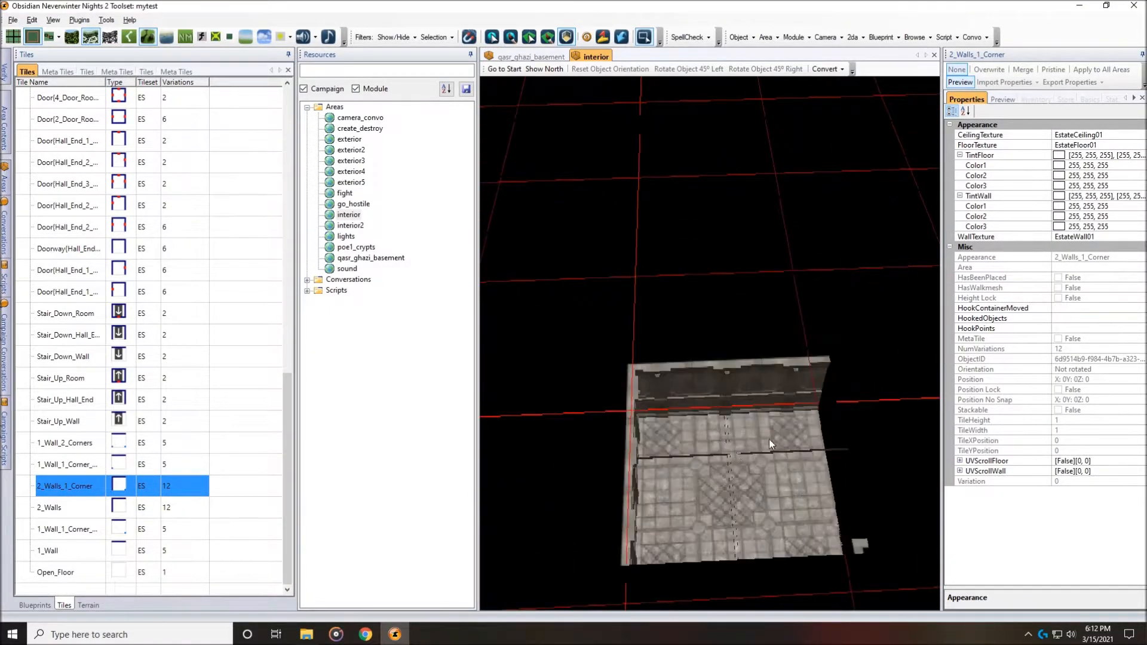
{"action": "scroll", "coordinate": [791, 364], "scroll_direction": "down", "scroll_amount": 3}
{"action": "middle_click_drag", "start_coordinate": [831, 329], "coordinate": [708, 432]}
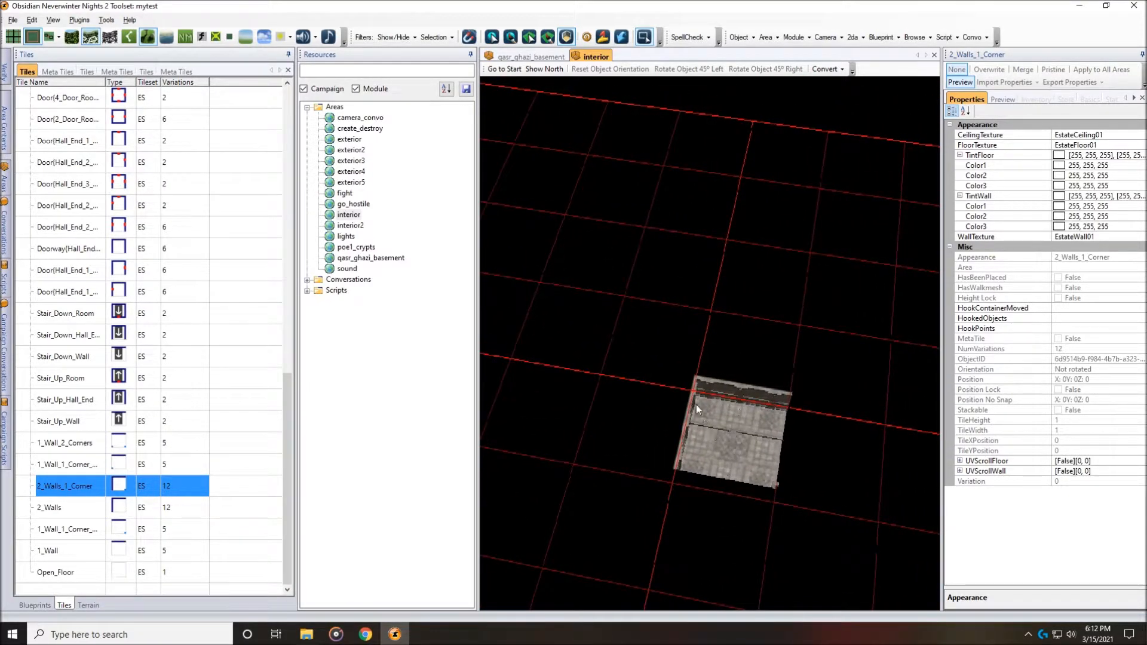
{"action": "middle_click_drag", "start_coordinate": [664, 344], "coordinate": [719, 378]}
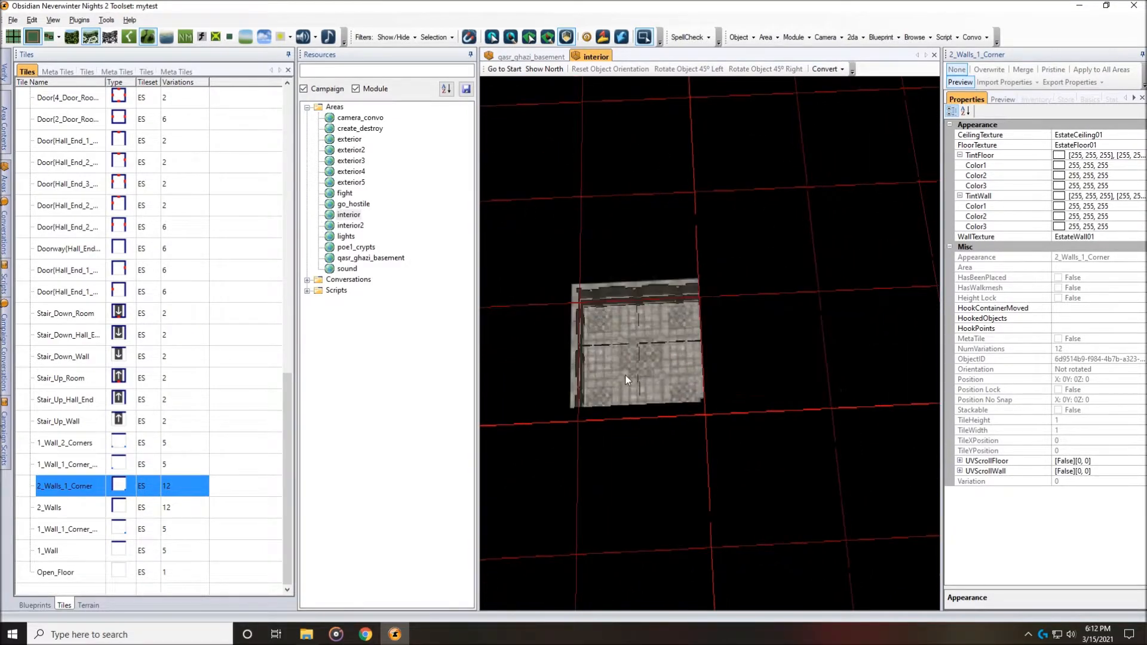
{"action": "left_click", "coordinate": [625, 375]}
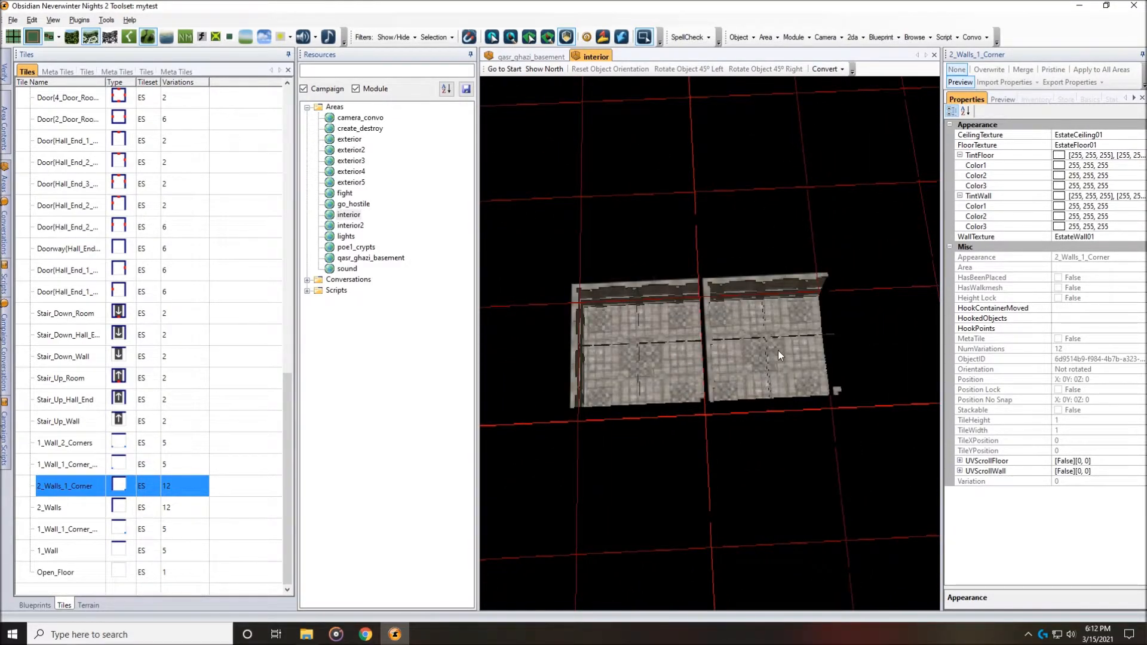
{"action": "left_click", "coordinate": [778, 350]}
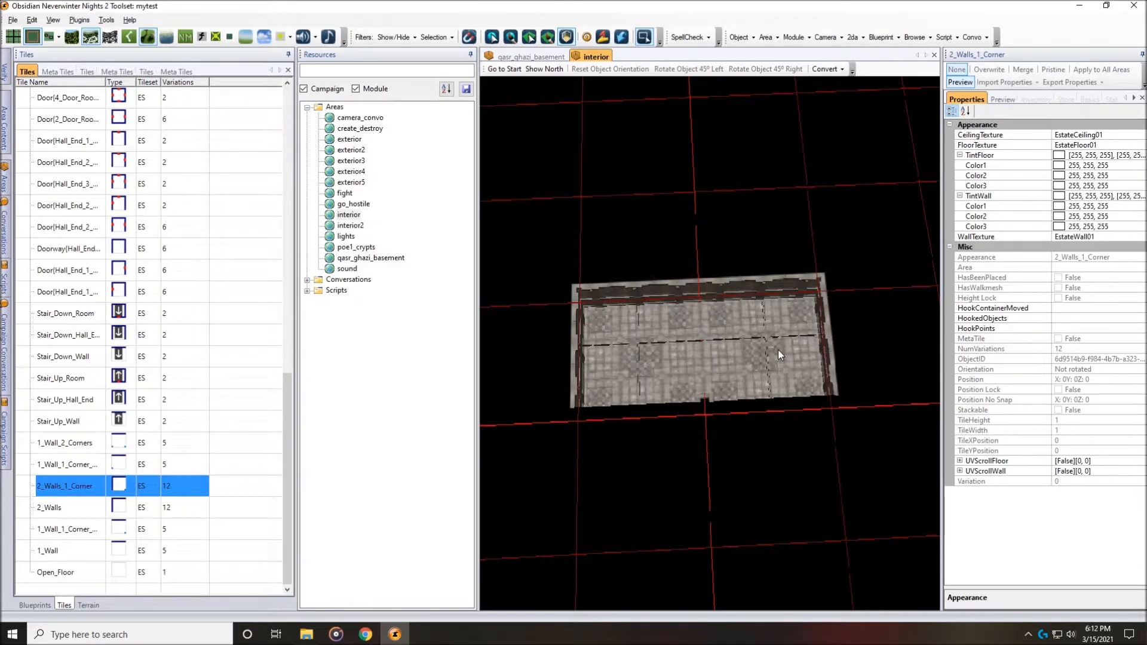
{"action": "left_click", "coordinate": [783, 470]}
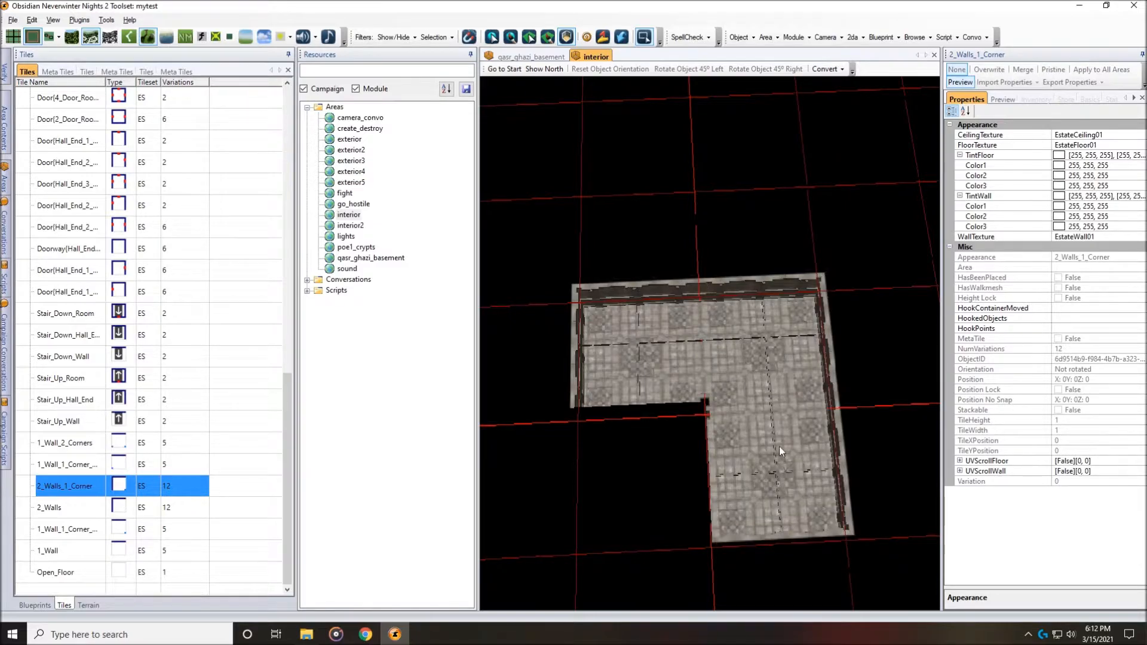
{"action": "left_click", "coordinate": [646, 486]}
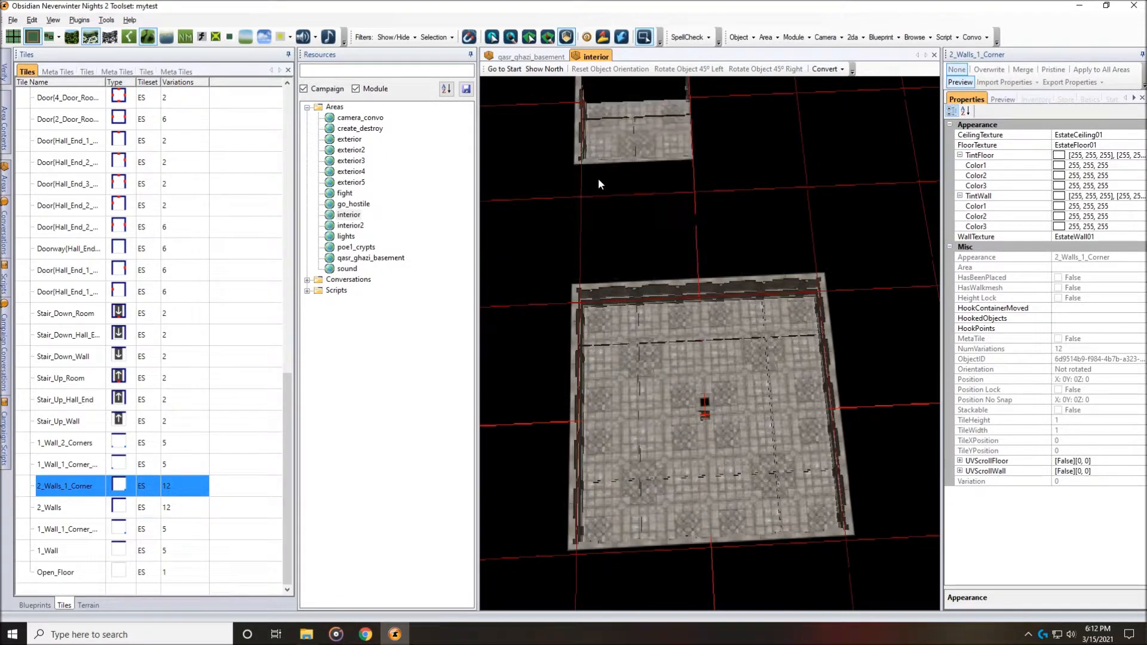
- Place a Door(1_Door_Room) tile directly behind the back wall of the two-by-two room, with its door facing away
{"action": "middle_click_drag", "start_coordinate": [770, 178], "coordinate": [693, 166]}
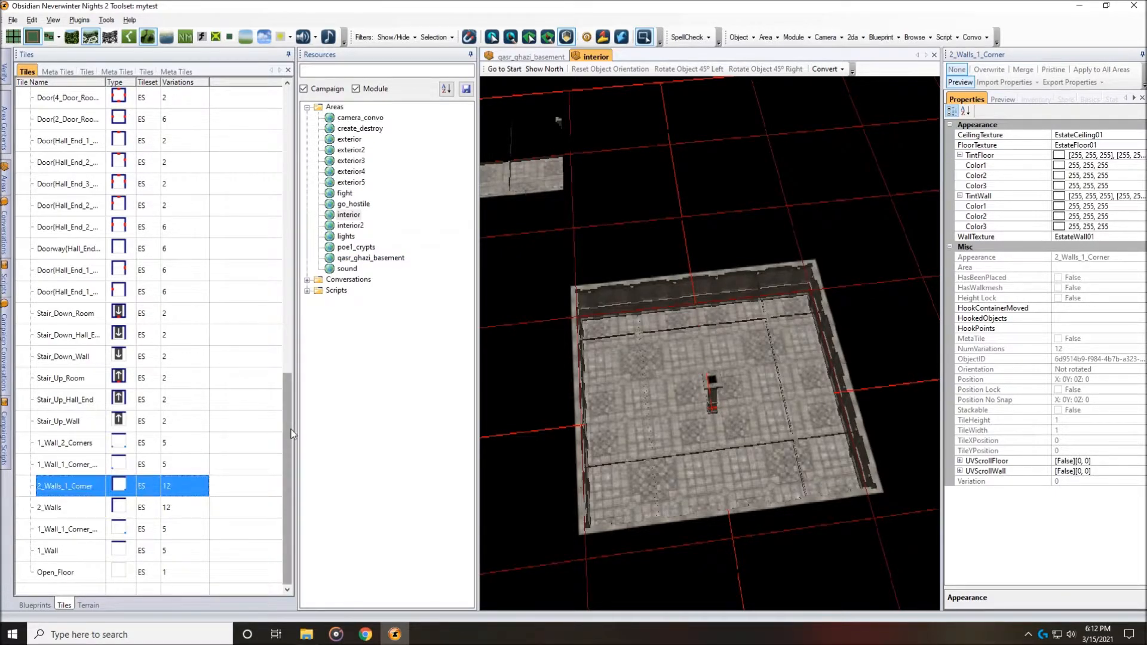
{"action": "scroll", "coordinate": [179, 329], "scroll_direction": "up", "scroll_amount": 2}
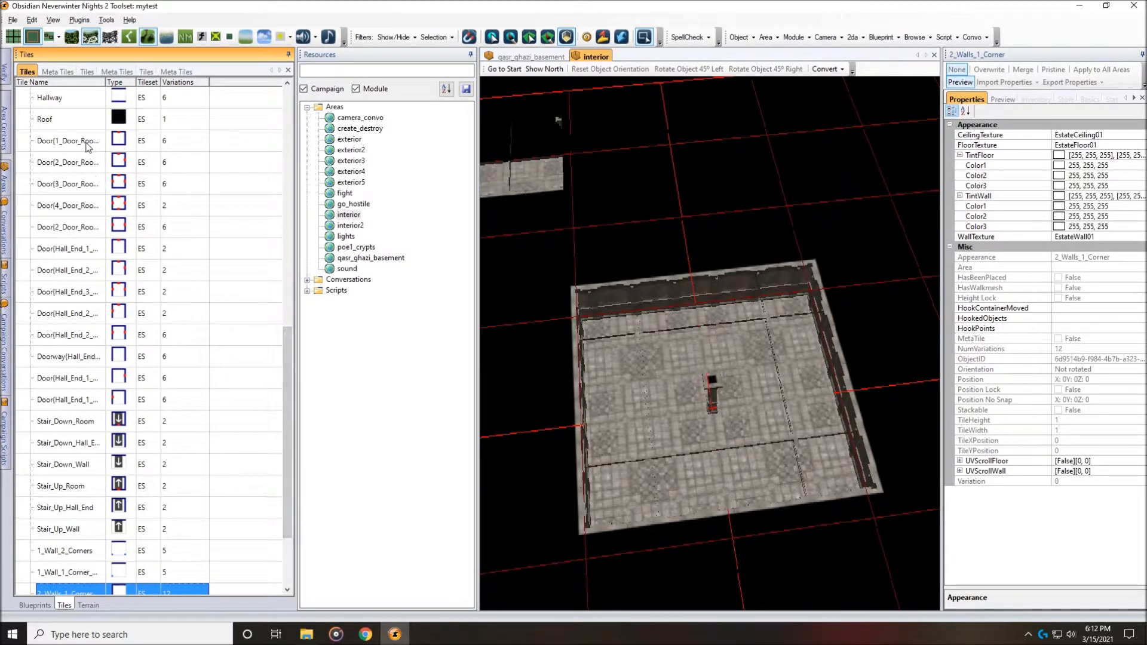
{"action": "left_click", "coordinate": [79, 146]}
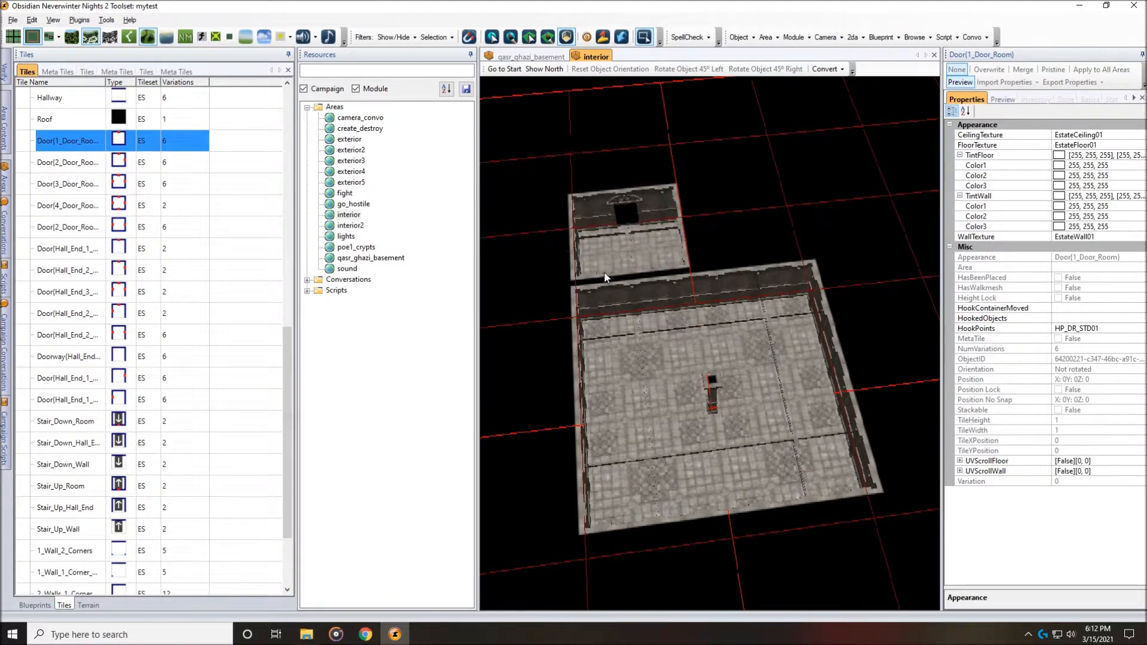
{"action": "left_click", "coordinate": [621, 253]}
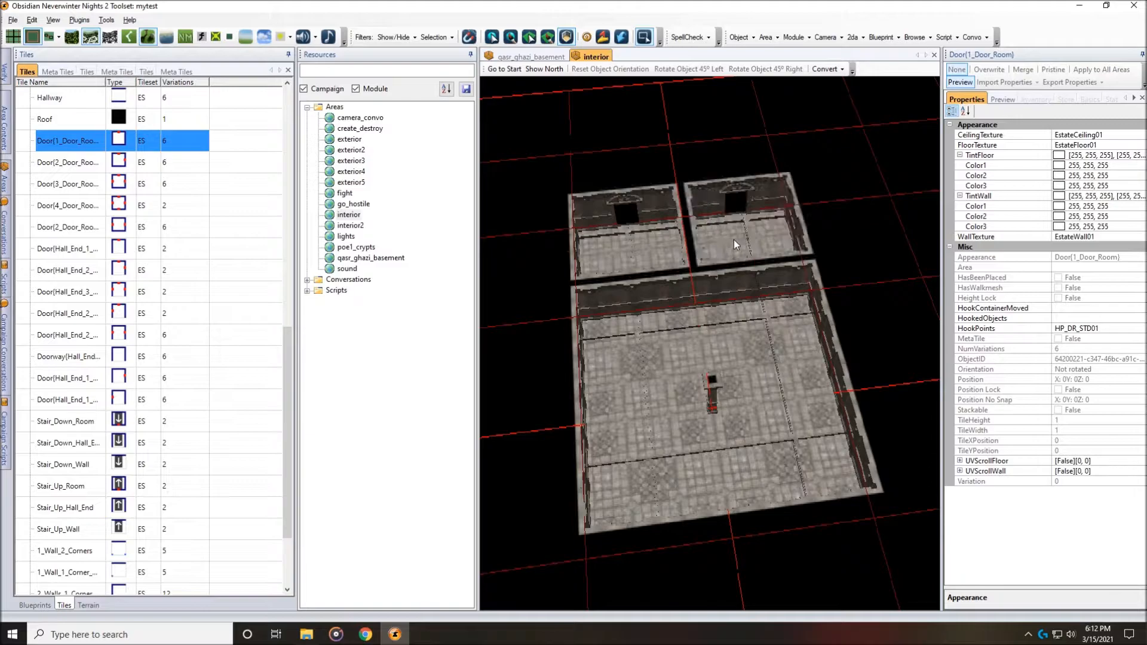
- Place Door(1_Door_Room) tiles along the rest of the back wall and down one side of the two-by-two room, turning the side tiles outward
{"action": "left_click", "coordinate": [734, 239]}
{"action": "left_click", "coordinate": [843, 236]}
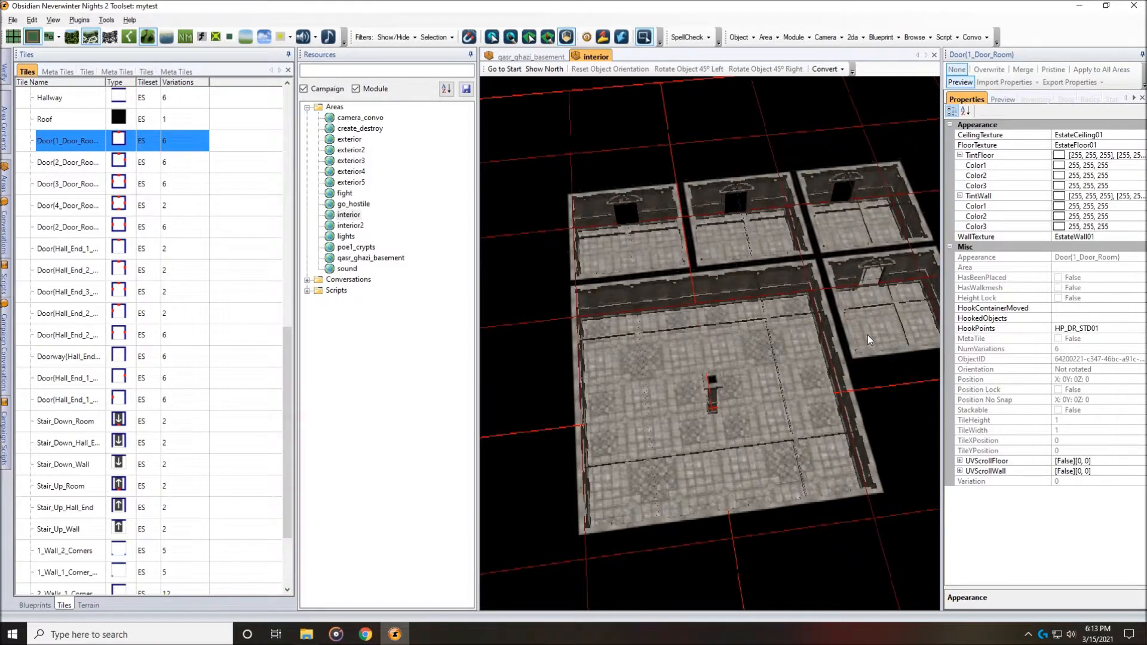
{"action": "right_click", "coordinate": [867, 336]}
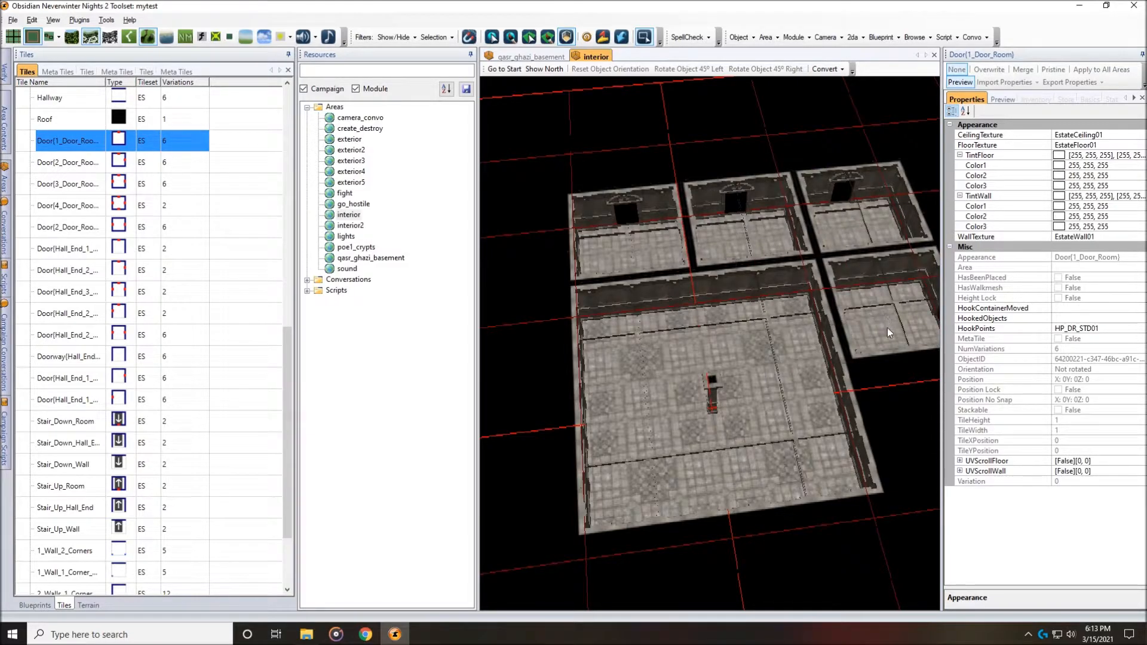
{"action": "left_click", "coordinate": [886, 321]}
{"action": "left_click", "coordinate": [912, 435]}
{"action": "left_click", "coordinate": [927, 551]}
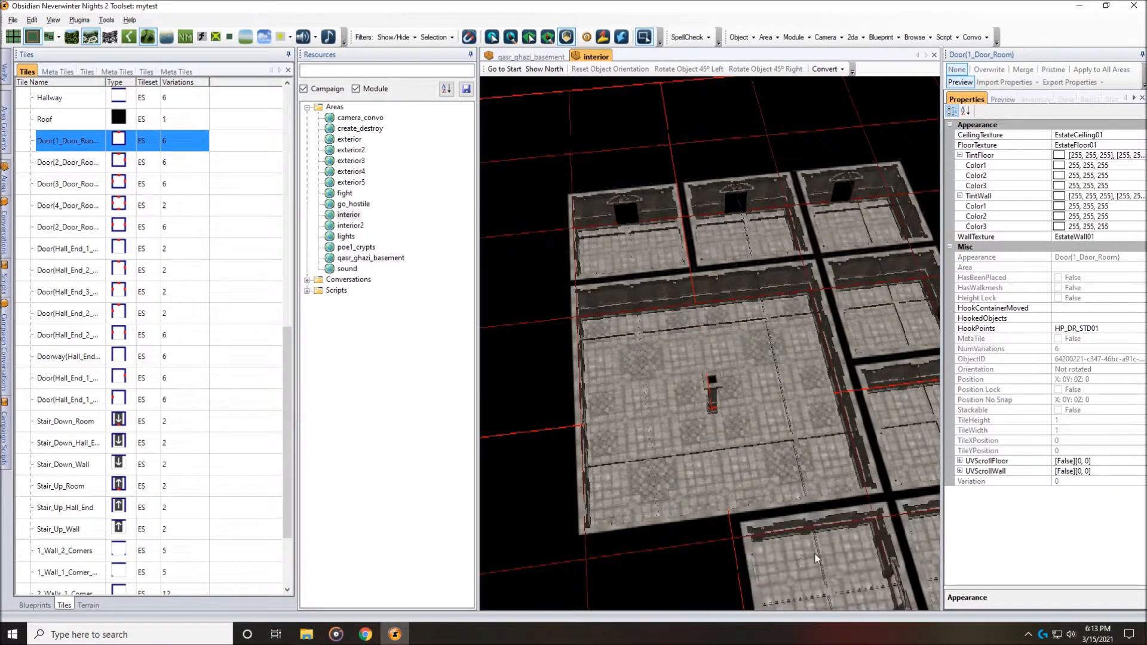
- Continue the ring of Door(1_Door_Room) tiles along the third side of the two-by-two room, rotated so their doors face away from it
{"action": "scroll", "coordinate": [801, 554], "scroll_direction": "down", "scroll_amount": 3}
{"action": "middle_click_drag", "start_coordinate": [797, 504], "coordinate": [898, 503]}
{"action": "right_click", "coordinate": [868, 263]}
{"action": "left_click", "coordinate": [872, 267]}
{"action": "left_click", "coordinate": [914, 338]}
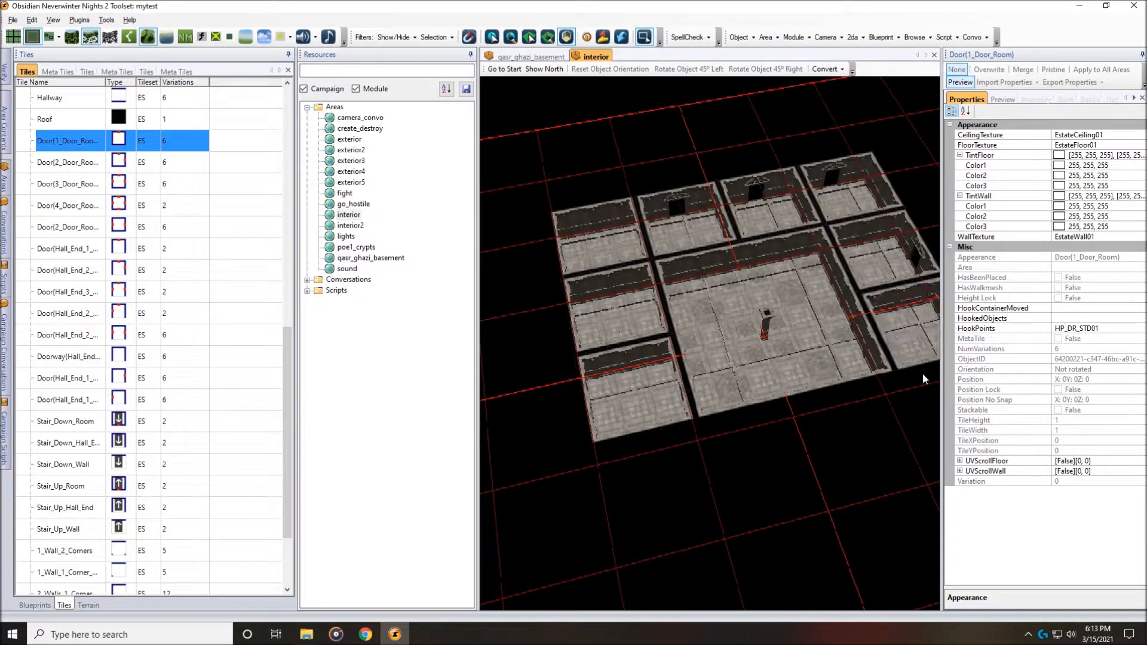
{"action": "left_click", "coordinate": [934, 405]}
- Close the ring with Door(1_Door_Room) tiles along the last side of the two-by-two room, rotated so their doors face outward
{"action": "right_click", "coordinate": [861, 438]}
{"action": "left_click", "coordinate": [862, 438]}
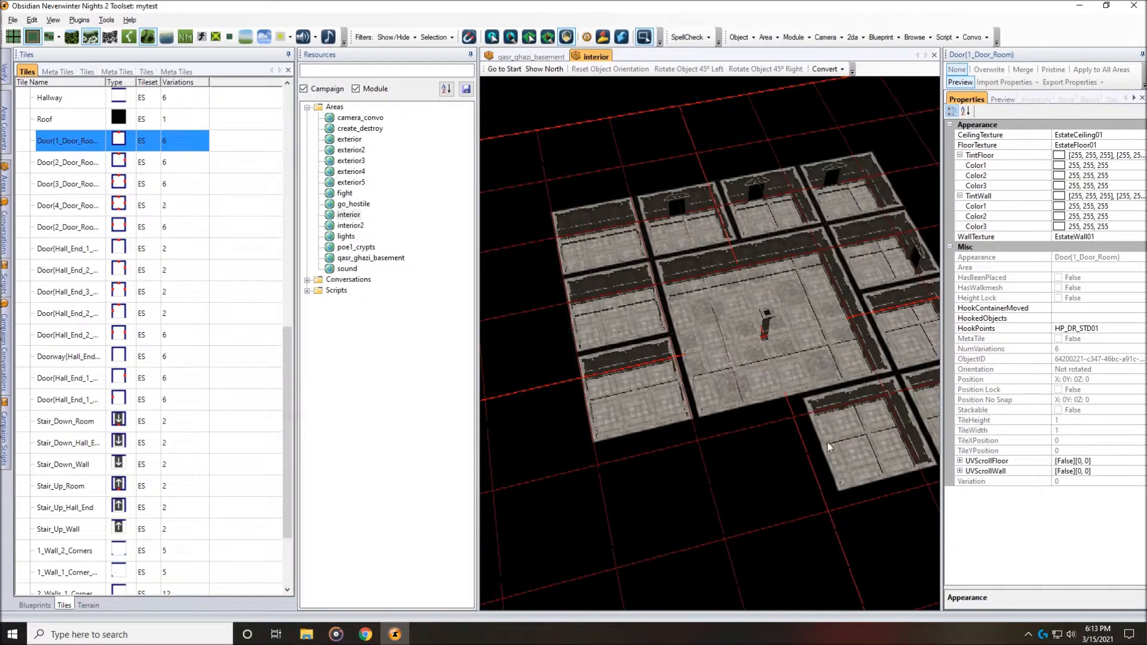
{"action": "left_click", "coordinate": [776, 449]}
{"action": "left_click", "coordinate": [690, 480]}
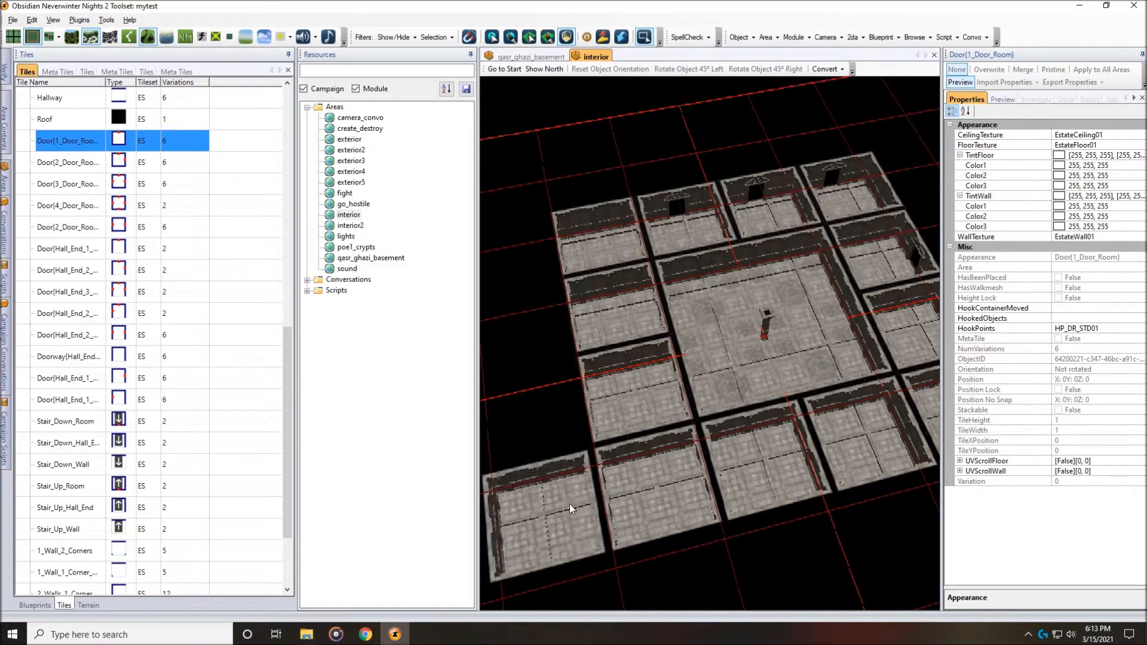
{"action": "left_click", "coordinate": [569, 504]}
{"action": "middle_click_drag", "start_coordinate": [573, 492], "coordinate": [660, 426]}
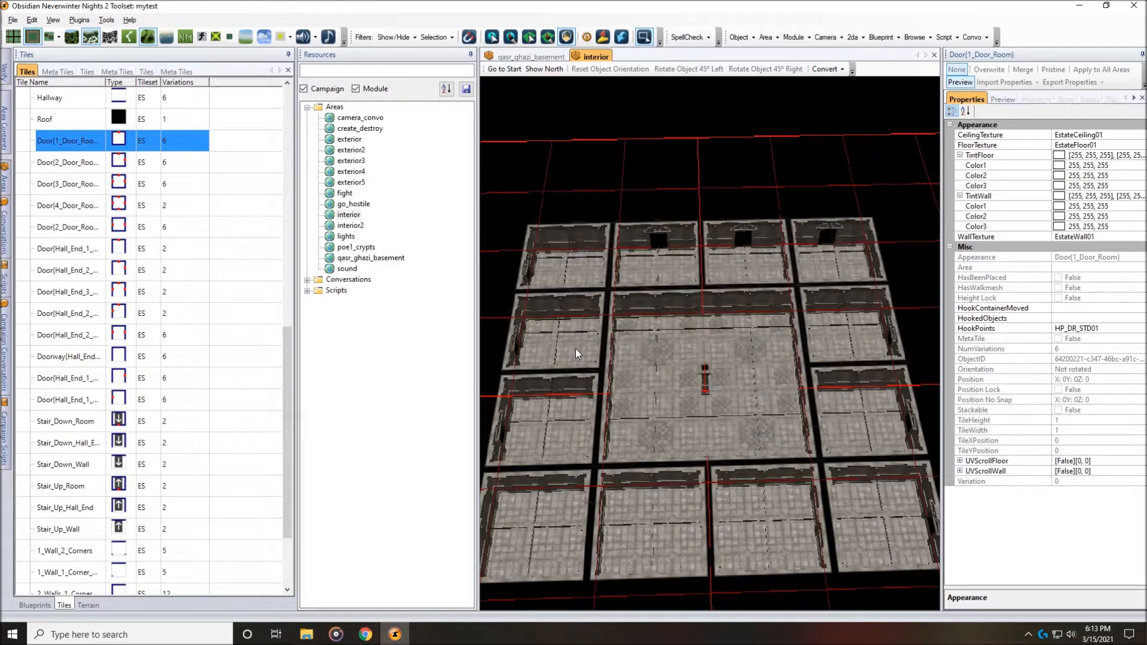
- Save the module and place the start location inside the two-by-two room
{"action": "key", "text": "ctrl+s"}
{"action": "key", "text": "Return"}
{"action": "left_click", "coordinate": [588, 39]}
{"action": "scroll", "coordinate": [667, 420], "scroll_direction": "up", "scroll_amount": 5}
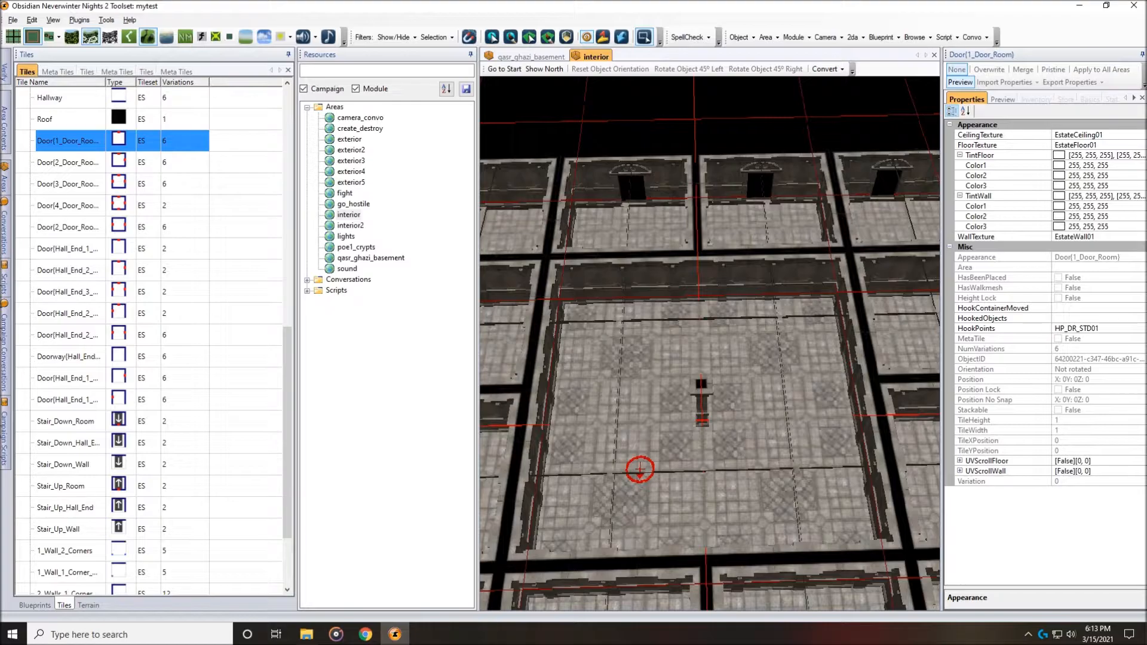
{"action": "middle_click_drag", "start_coordinate": [676, 487], "coordinate": [705, 487]}
{"action": "middle_click_drag", "start_coordinate": [729, 417], "coordinate": [728, 411]}
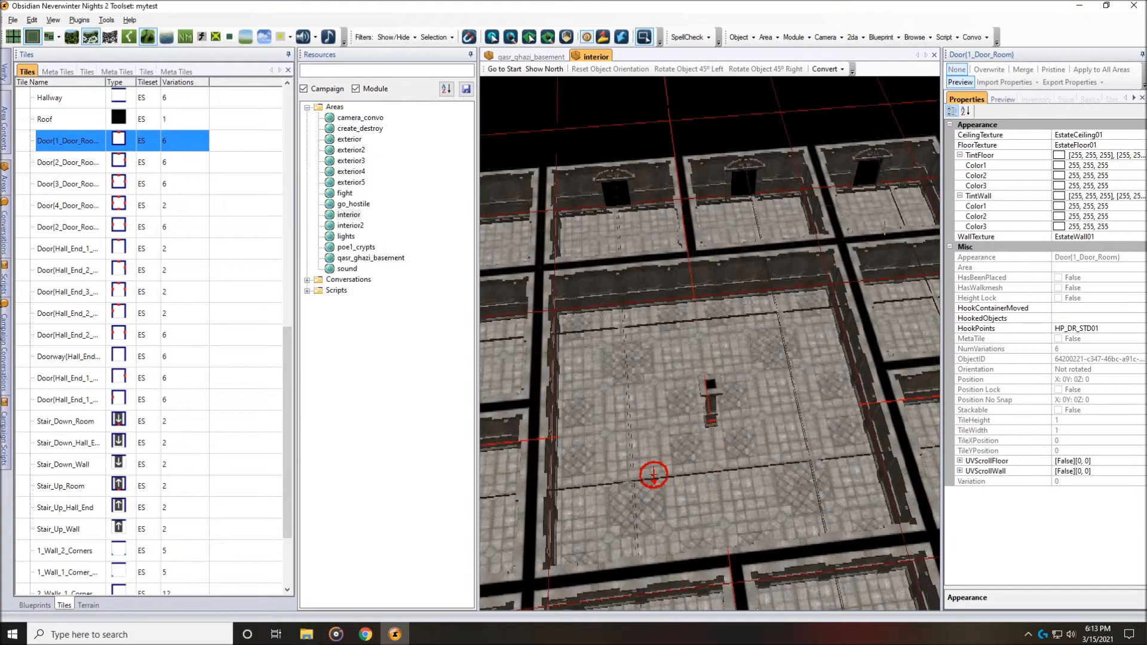
{"action": "middle_click_drag", "start_coordinate": [804, 193], "coordinate": [704, 98]}
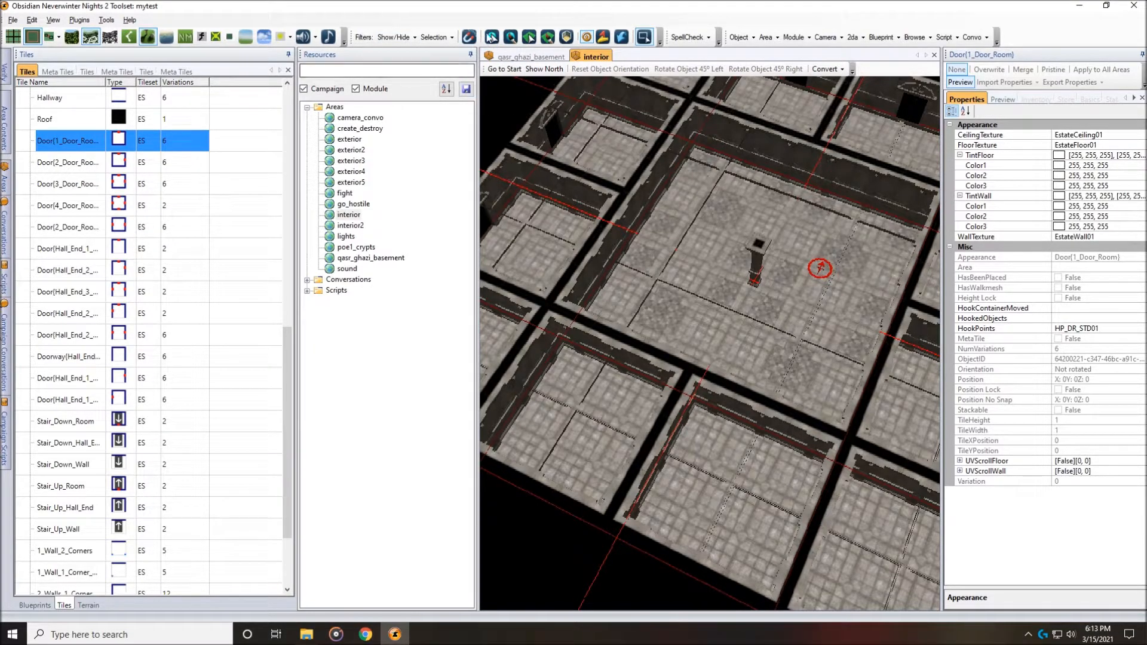
- Run the module and examine the two-by-two room and the surrounding door rooms from several angles in the game
{"action": "left_click", "coordinate": [12, 22]}
{"action": "left_click", "coordinate": [42, 244]}
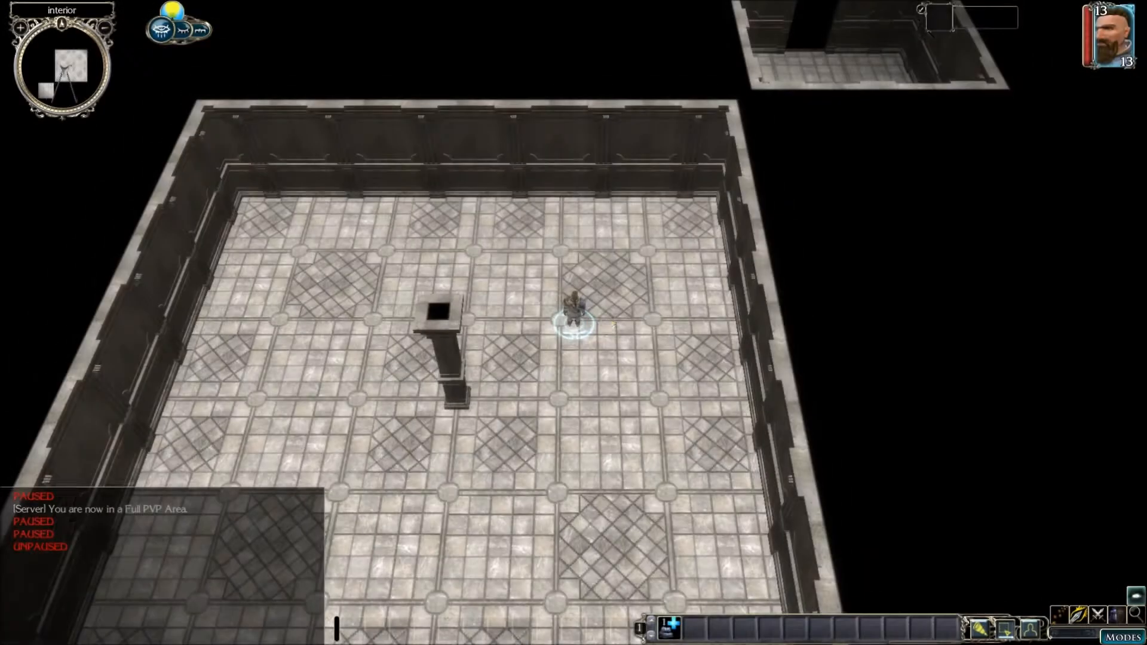
{"action": "middle_click_drag", "start_coordinate": [614, 325], "coordinate": [599, 84]}
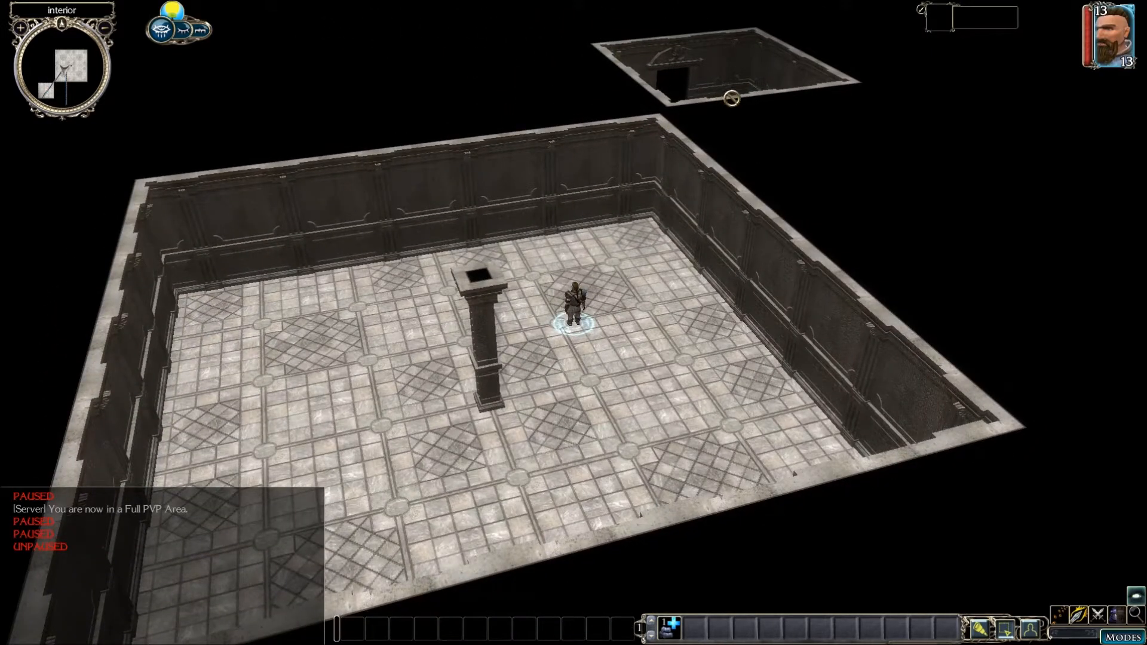
{"action": "middle_click_drag", "start_coordinate": [725, 97], "coordinate": [849, 27]}
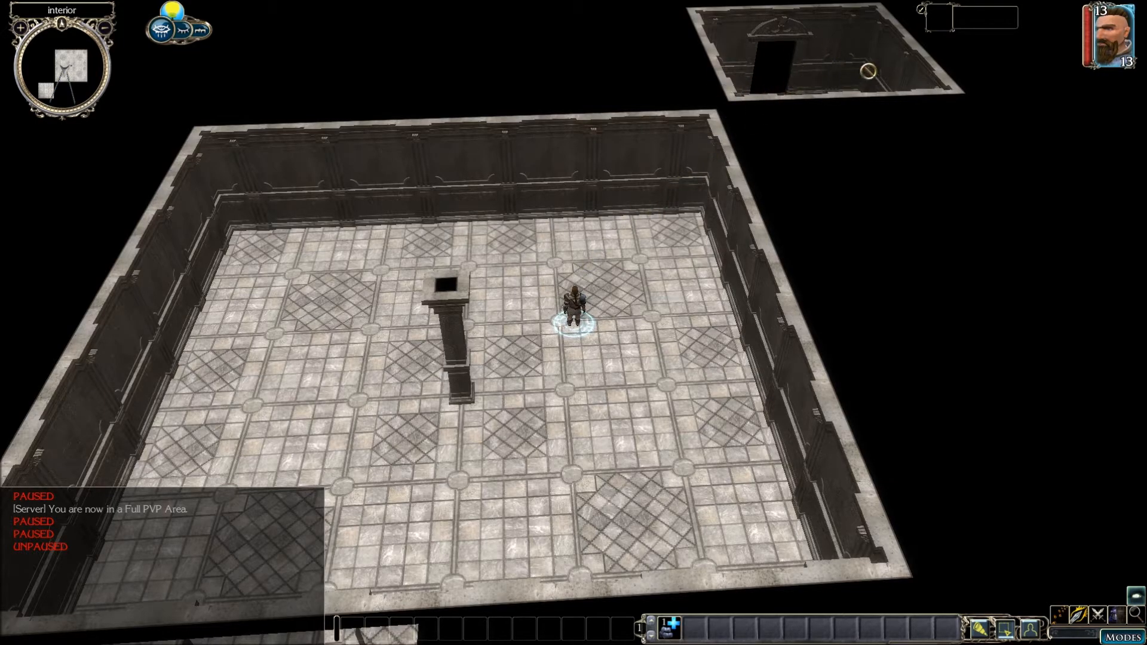
{"action": "middle_click_drag", "start_coordinate": [821, 75], "coordinate": [817, 205]}
{"action": "middle_click_drag", "start_coordinate": [507, 162], "coordinate": [733, 158]}
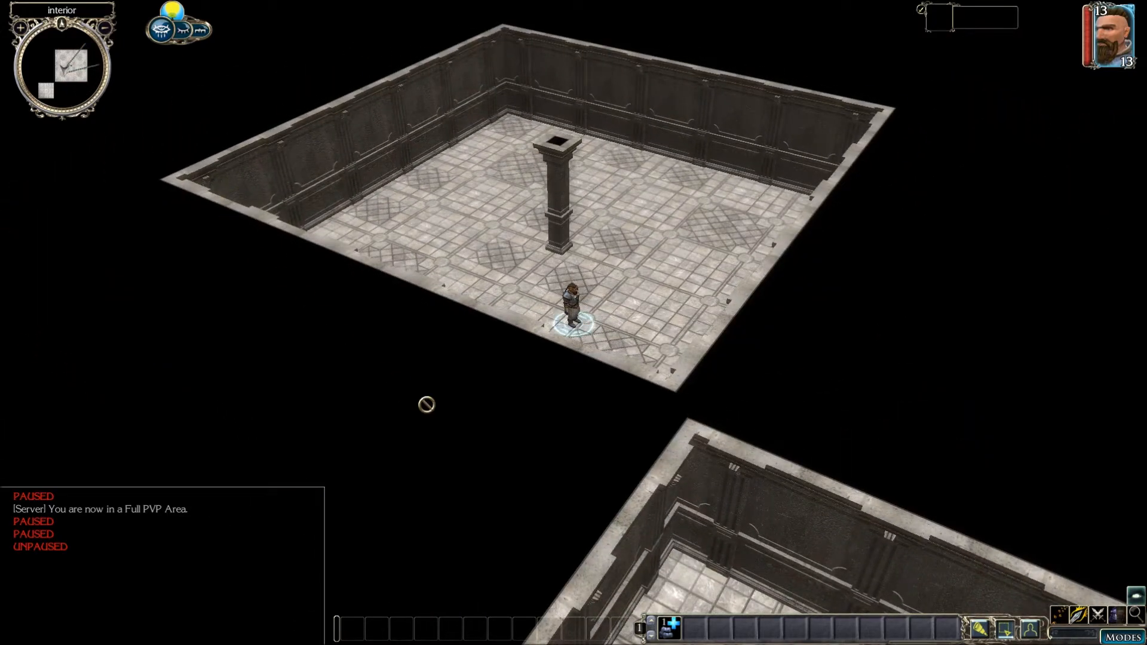
{"action": "middle_click_drag", "start_coordinate": [409, 138], "coordinate": [455, 301]}
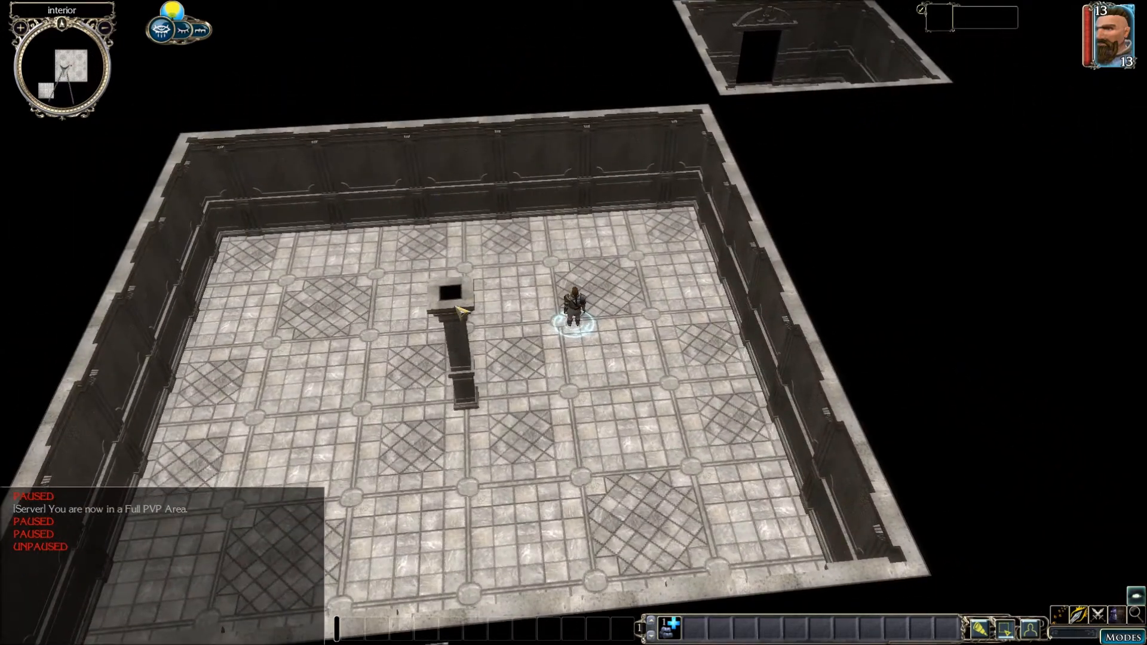
{"action": "mouse_move", "coordinate": [577, 291]}
{"action": "middle_mouse_down"}
{"action": "mouse_move", "coordinate": [573, 281]}
{"action": "mouse_move", "coordinate": [592, 275]}
{"action": "mouse_move", "coordinate": [579, 283]}
{"action": "middle_mouse_up"}
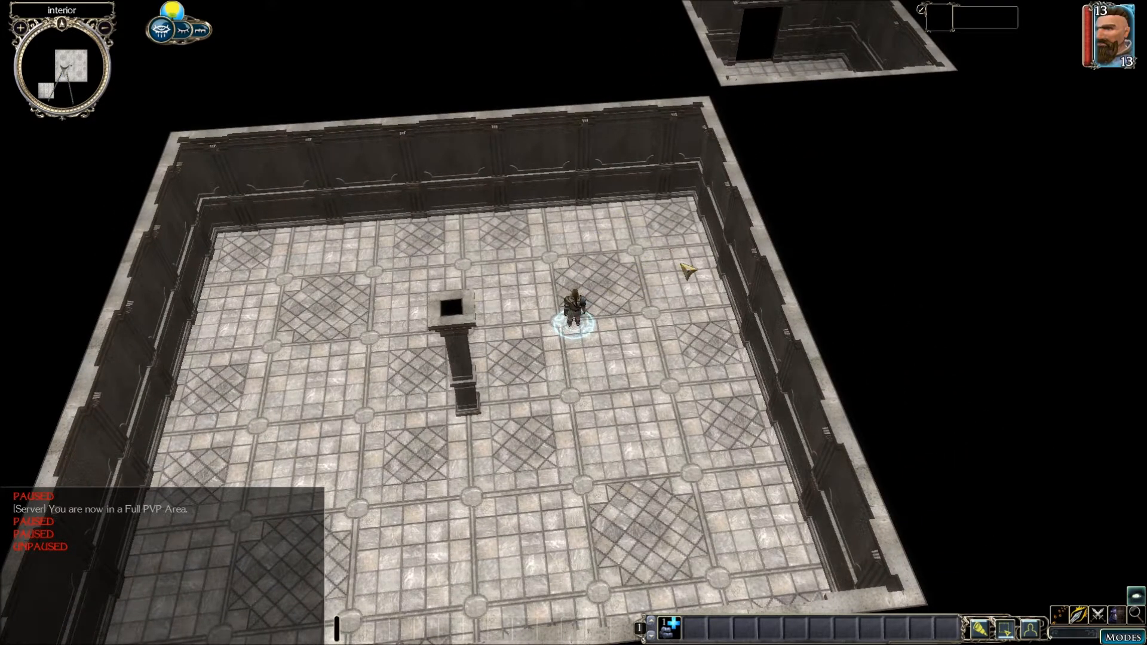
{"action": "middle_click_drag", "start_coordinate": [688, 271], "coordinate": [686, 251]}
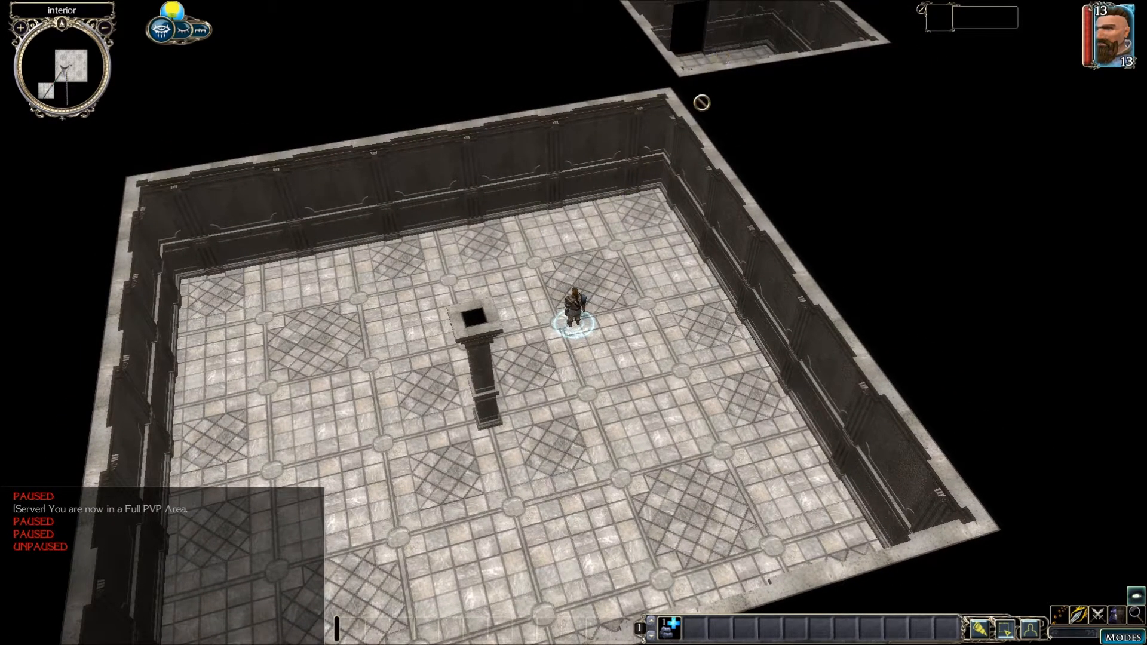
- Switch the game camera to Exploration Mode and inspect the room's walls and the neighbouring door room
{"action": "left_click", "coordinate": [631, 244]}
{"action": "key", "text": "KP_Multiply"}
{"action": "mouse_move", "coordinate": [633, 285]}
{"action": "middle_mouse_down"}
{"action": "mouse_move", "coordinate": [697, 434]}
{"action": "mouse_move", "coordinate": [634, 433]}
{"action": "mouse_move", "coordinate": [684, 376]}
{"action": "middle_mouse_up"}
{"action": "left_click", "coordinate": [640, 441]}
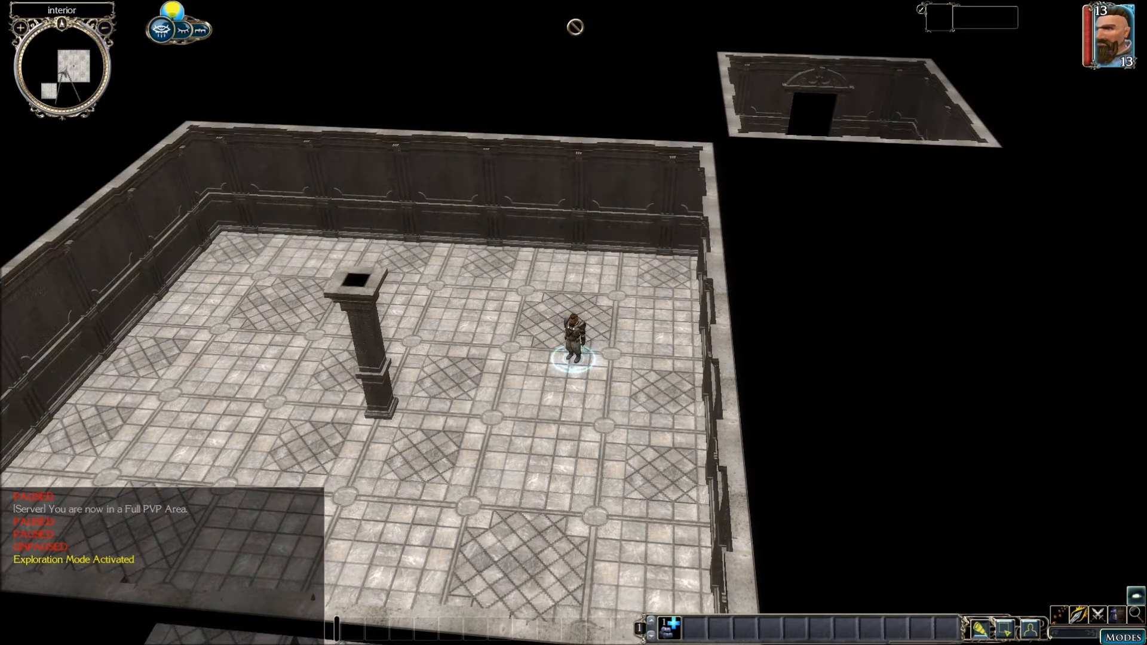
{"action": "middle_click_drag", "start_coordinate": [955, 276], "coordinate": [861, 251]}
{"action": "middle_click_drag", "start_coordinate": [774, 283], "coordinate": [557, 301]}
{"action": "middle_click_drag", "start_coordinate": [551, 181], "coordinate": [719, 58]}
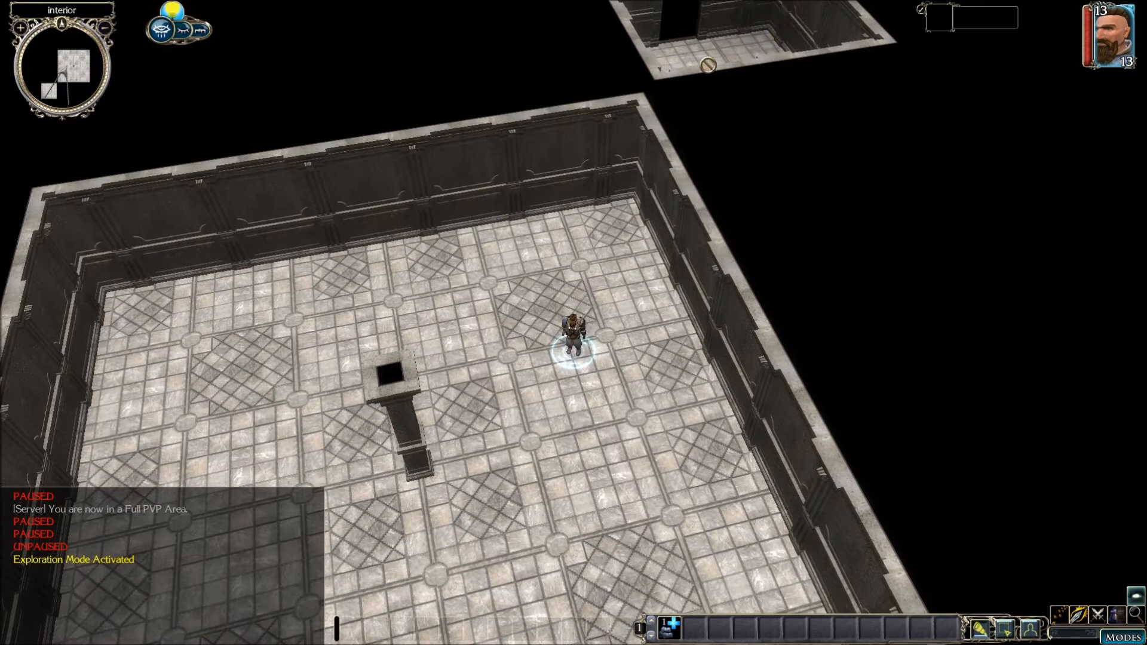
{"action": "key", "text": "a"}
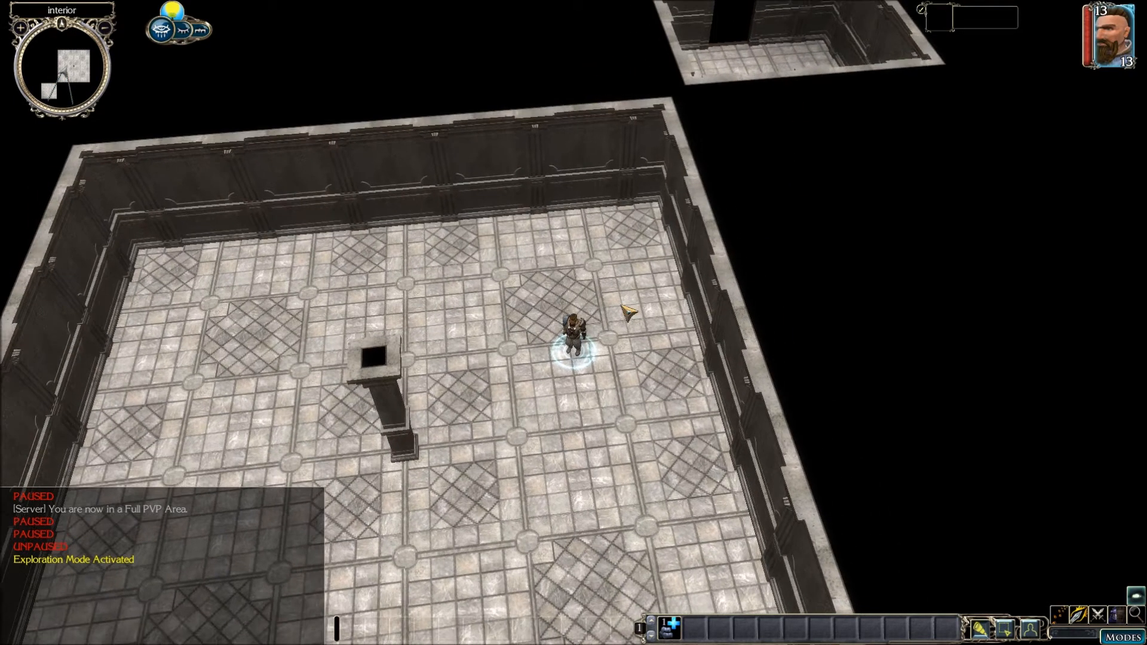
{"action": "key", "text": "a"}
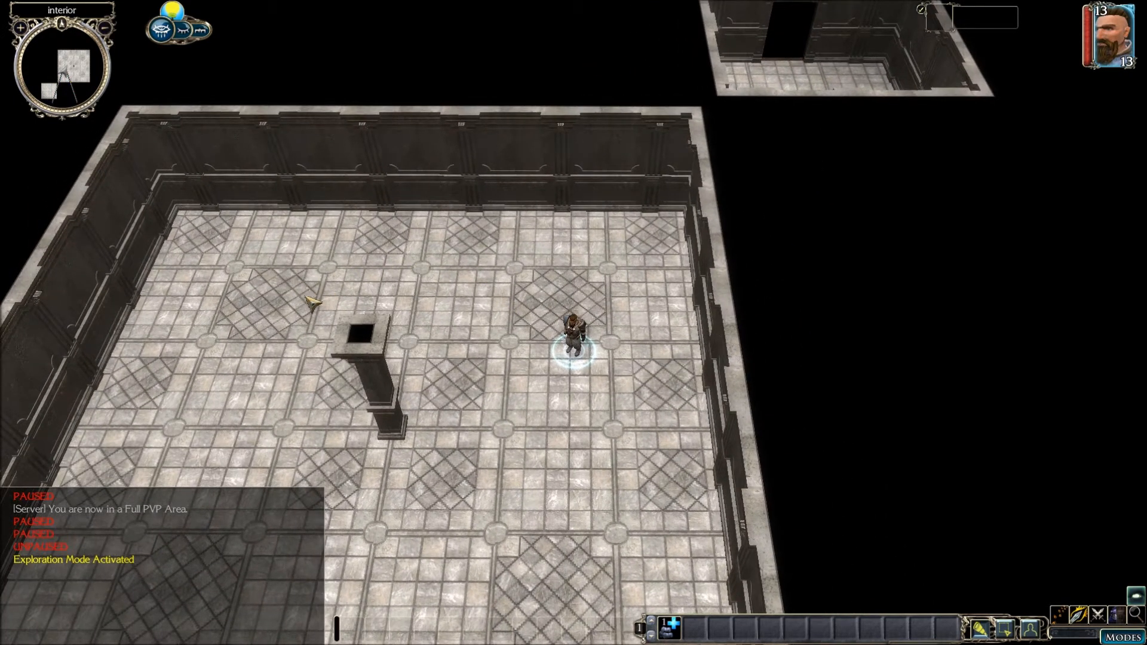
- Walk the character around the two-by-two room to check how its walls and pillar look from different spots
{"action": "left_click", "coordinate": [280, 311]}
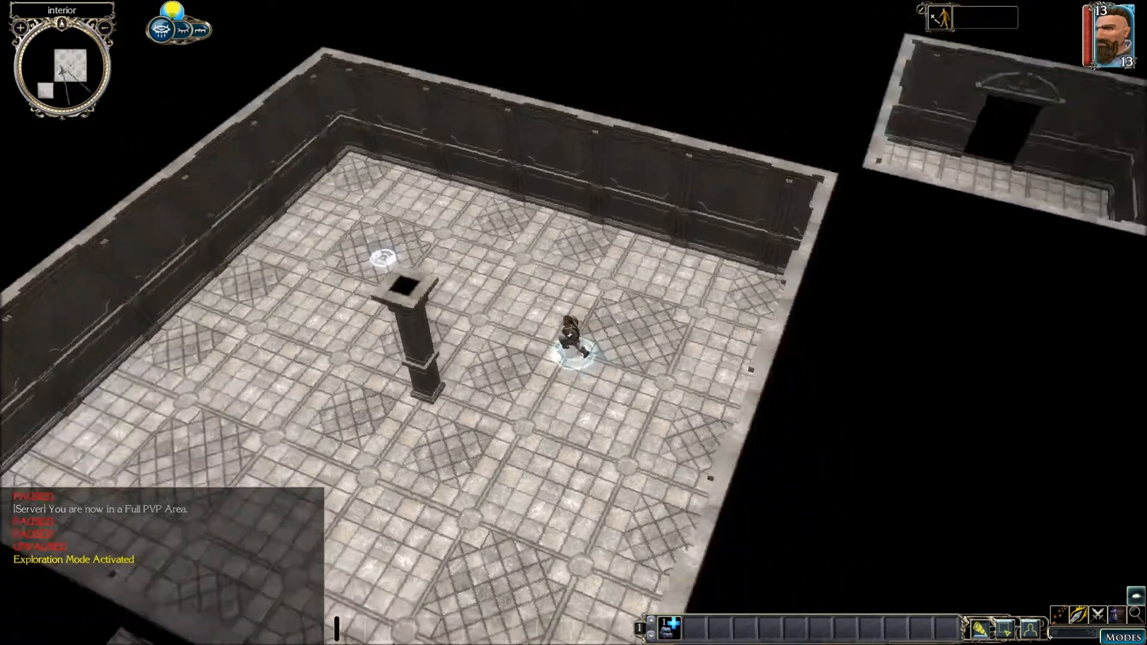
{"action": "key", "text": "a"}
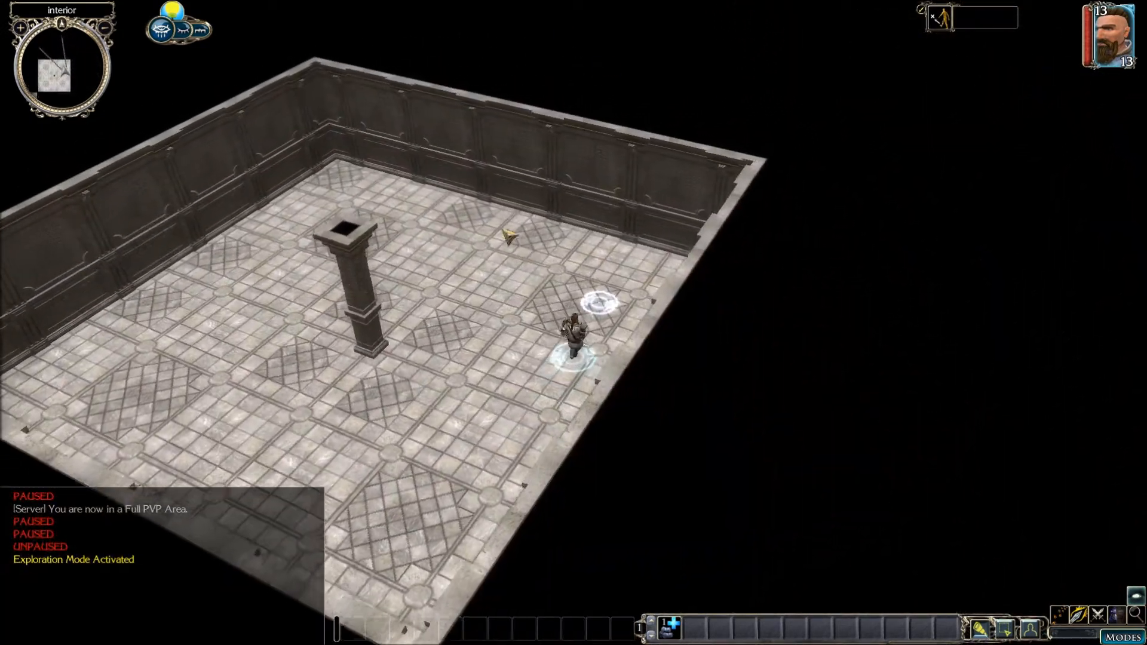
{"action": "left_click", "coordinate": [454, 230]}
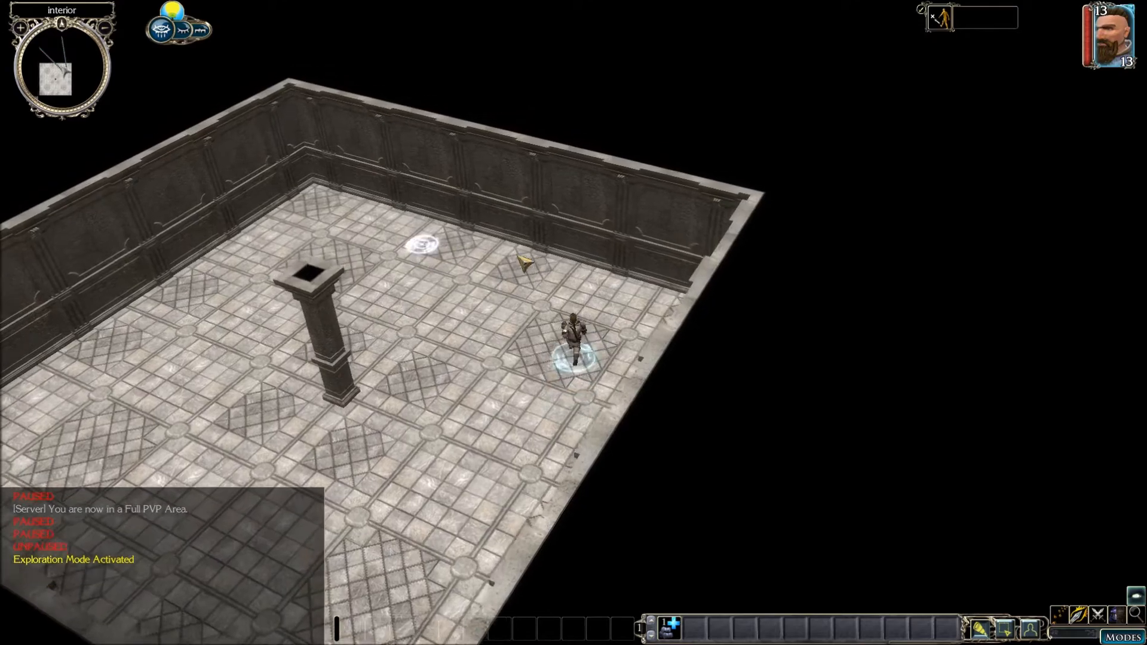
{"action": "left_click", "coordinate": [484, 250]}
{"action": "key", "text": "a"}
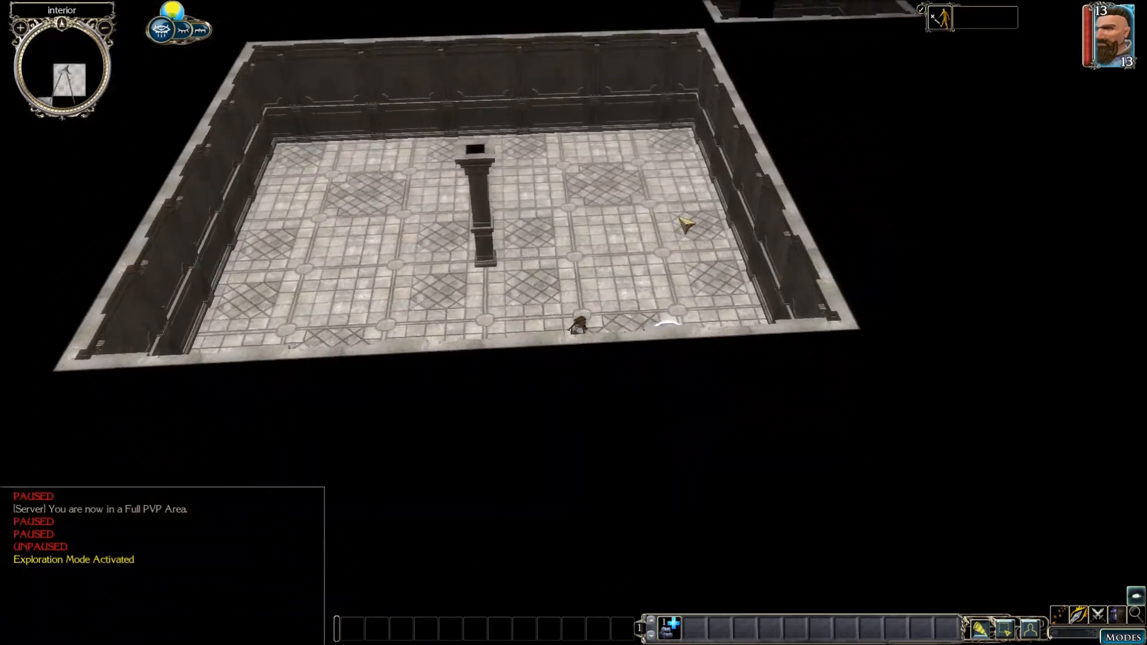
{"action": "left_click", "coordinate": [624, 190]}
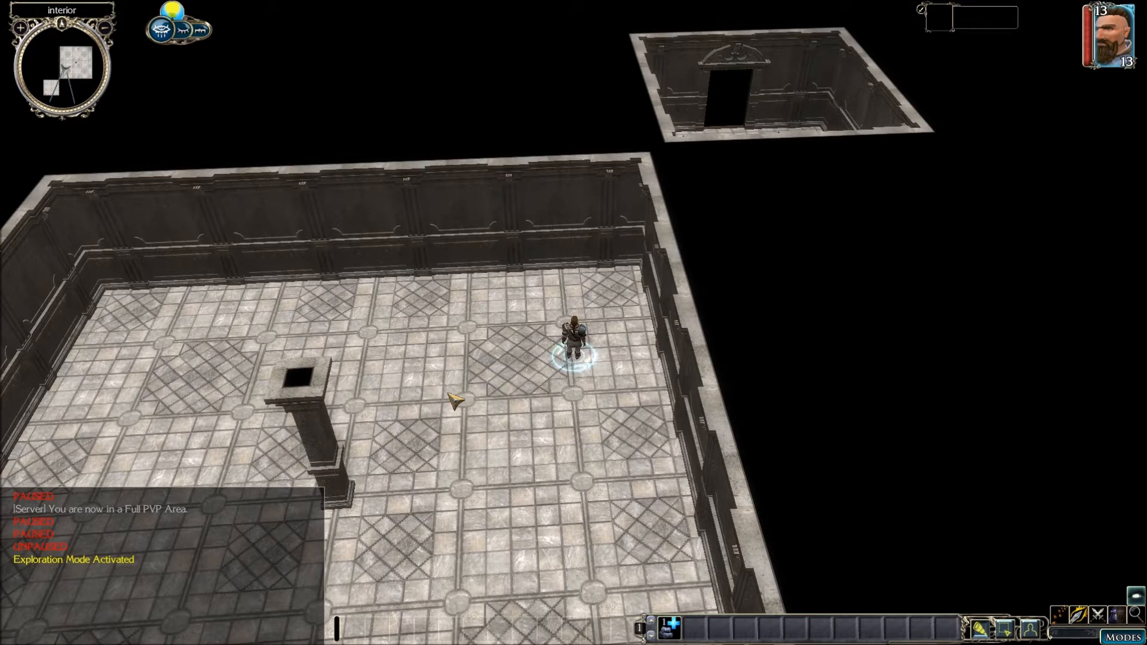
- Exit the running game and return to the toolset
{"action": "key", "text": "Escape"}
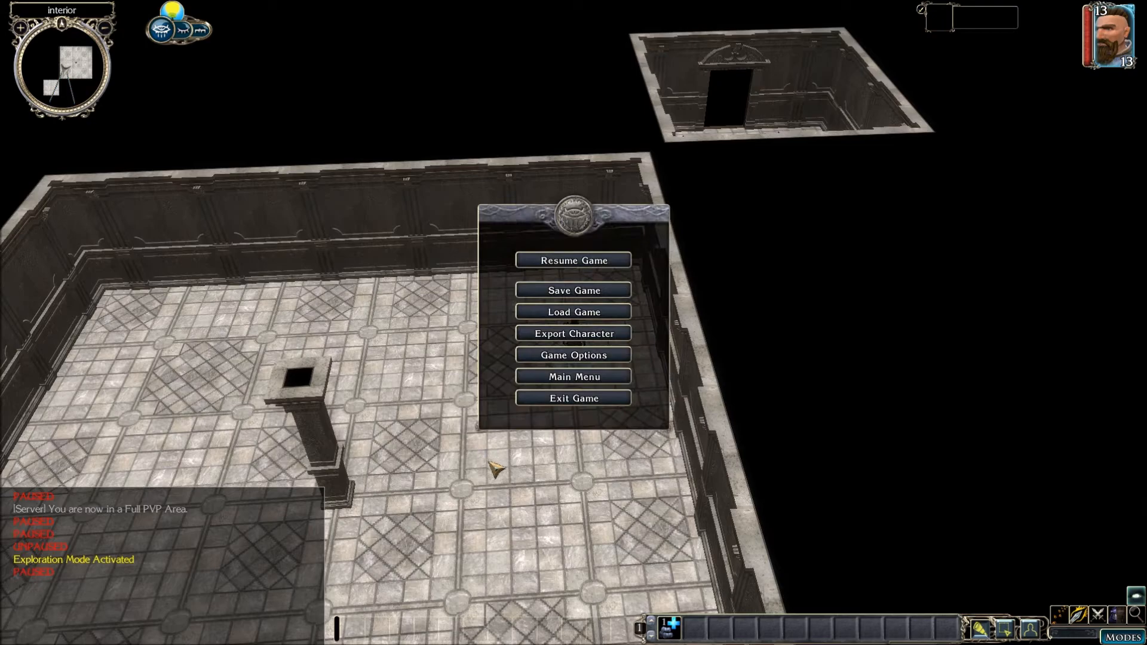
{"action": "left_click", "coordinate": [562, 400]}
{"action": "left_click", "coordinate": [545, 338]}
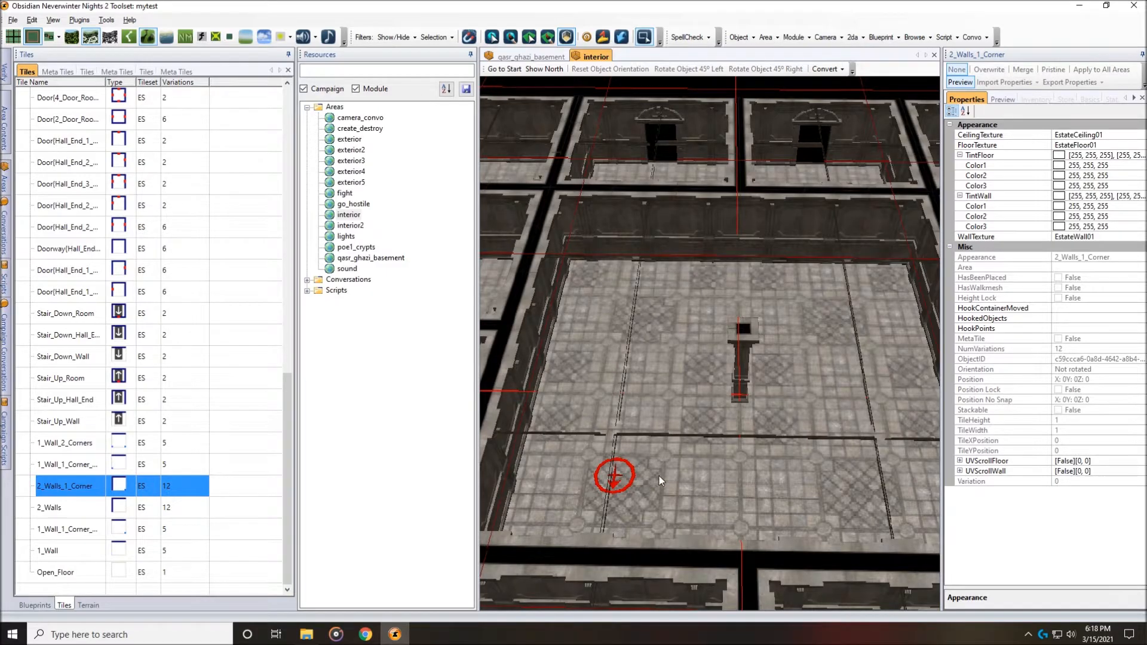
- Replace the 2_Walls_1_Corner tile nearest the start location with a 2_Walls_1_Corner variation that has pillars along one wall, rotated to close the room
{"action": "left_click", "coordinate": [660, 476]}
{"action": "middle_click_drag", "start_coordinate": [724, 456], "coordinate": [644, 385]}
{"action": "middle_click_drag", "start_coordinate": [644, 331], "coordinate": [637, 355]}
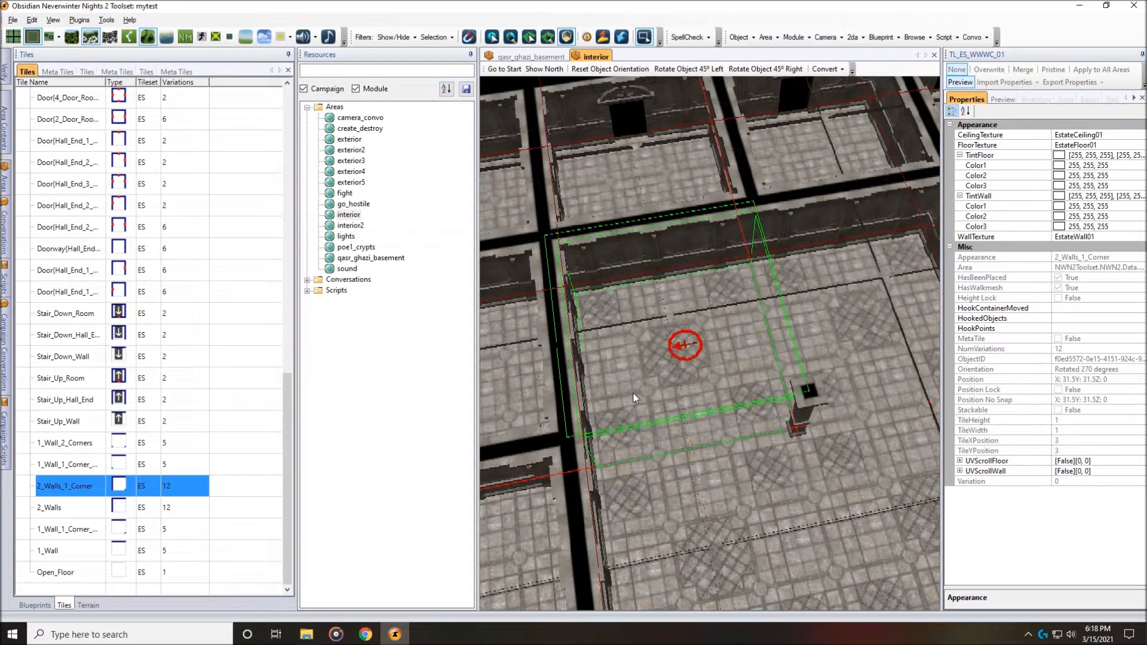
{"action": "key", "text": "Delete"}
{"action": "left_click", "coordinate": [64, 493]}
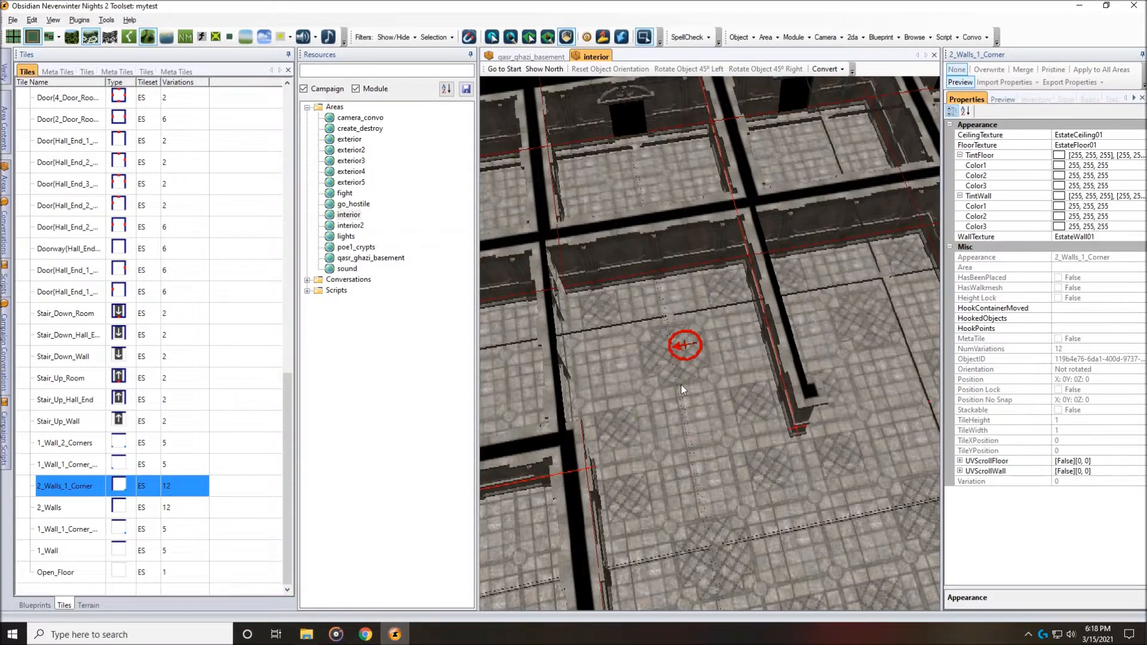
{"action": "middle_click_drag", "start_coordinate": [705, 371], "coordinate": [677, 363]}
{"action": "right_click", "coordinate": [676, 364]}
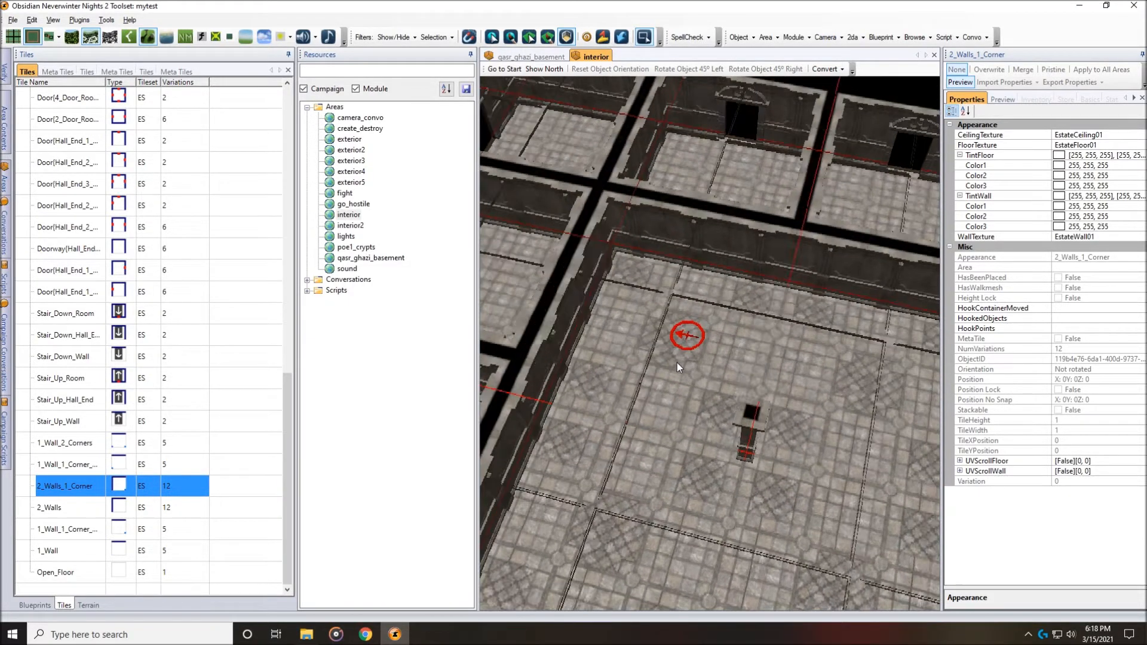
{"action": "left_click", "coordinate": [690, 354]}
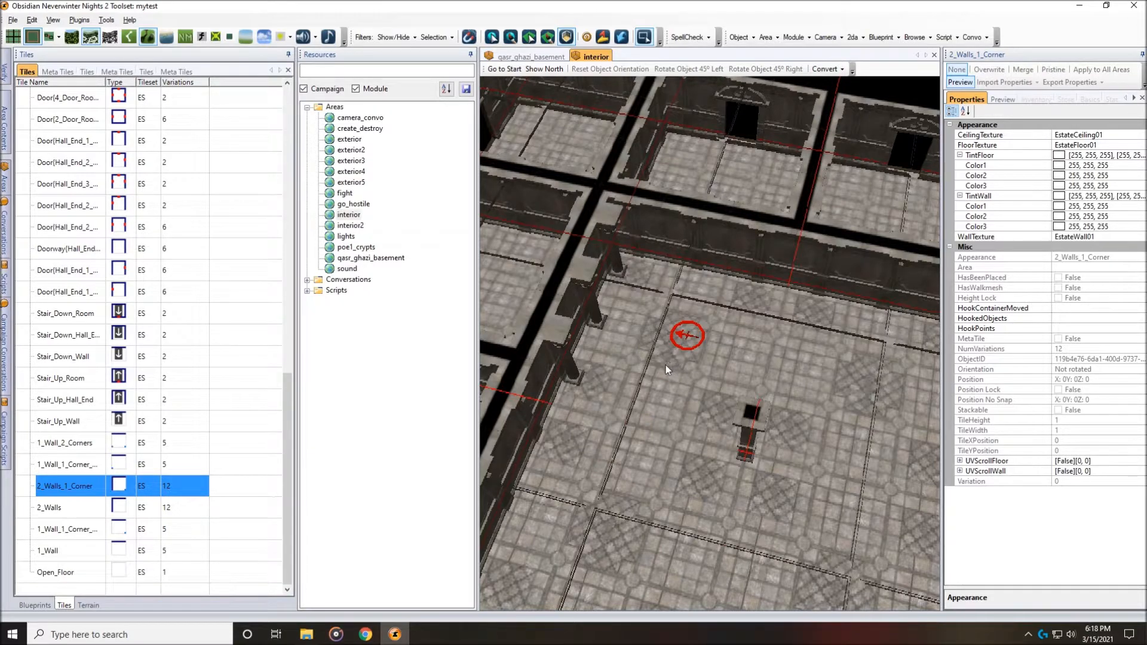
{"action": "middle_click_drag", "start_coordinate": [818, 400], "coordinate": [772, 380]}
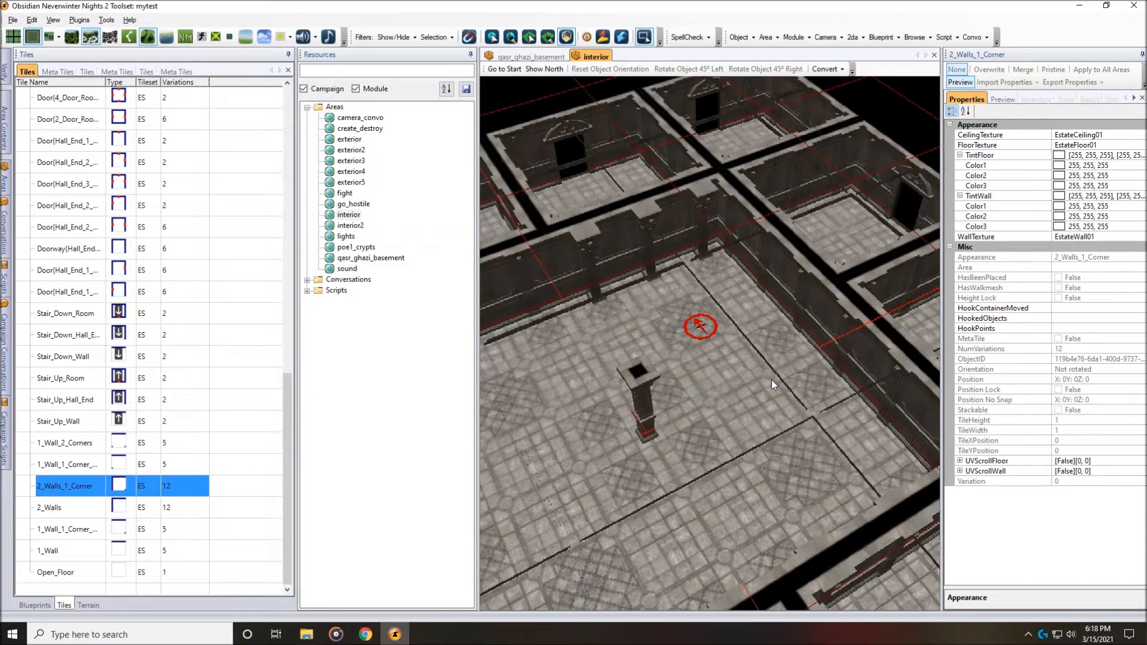
- Bake the interior area and run the module to test the pillared corner tile
{"action": "key", "text": "ctrl+b"}
{"action": "key", "text": "Return"}
{"action": "left_click", "coordinate": [13, 20]}
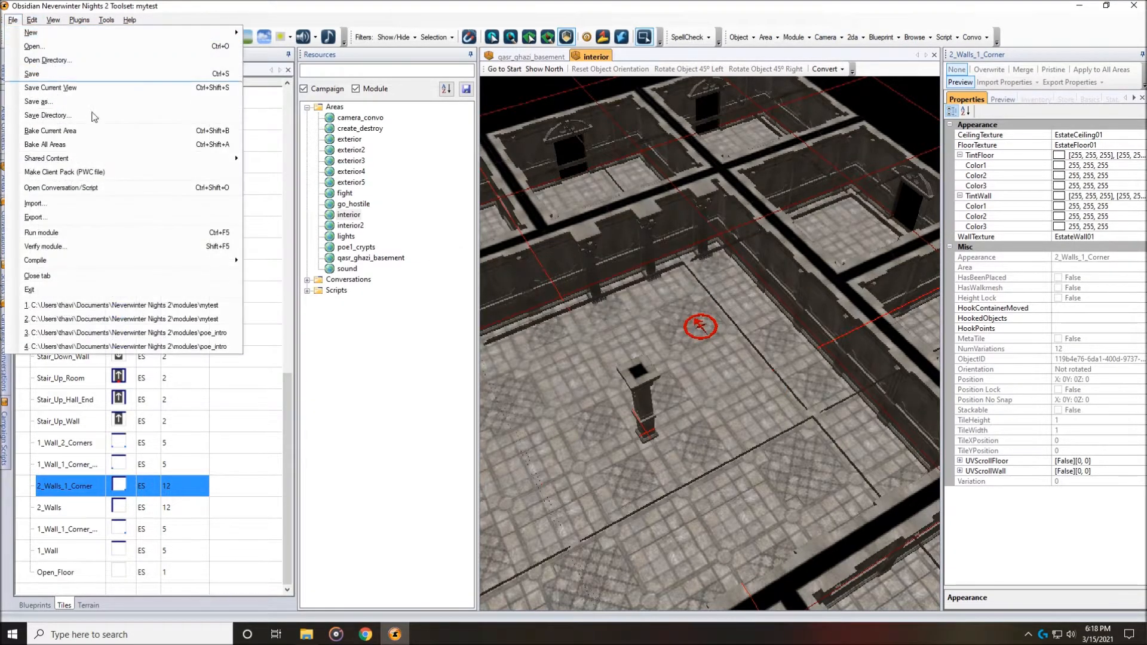
{"action": "left_click", "coordinate": [48, 235]}
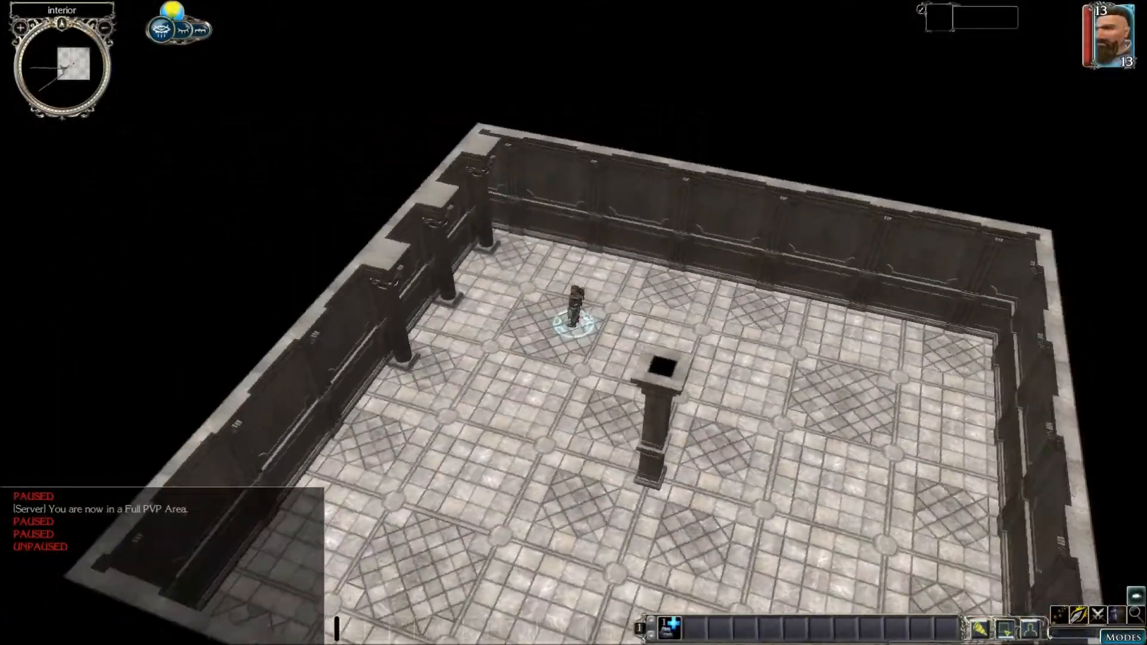
- Rotate the game camera around the character to check the pillared wall and central pillar from different angles
{"action": "middle_click_drag", "start_coordinate": [633, 220], "coordinate": [536, 220]}
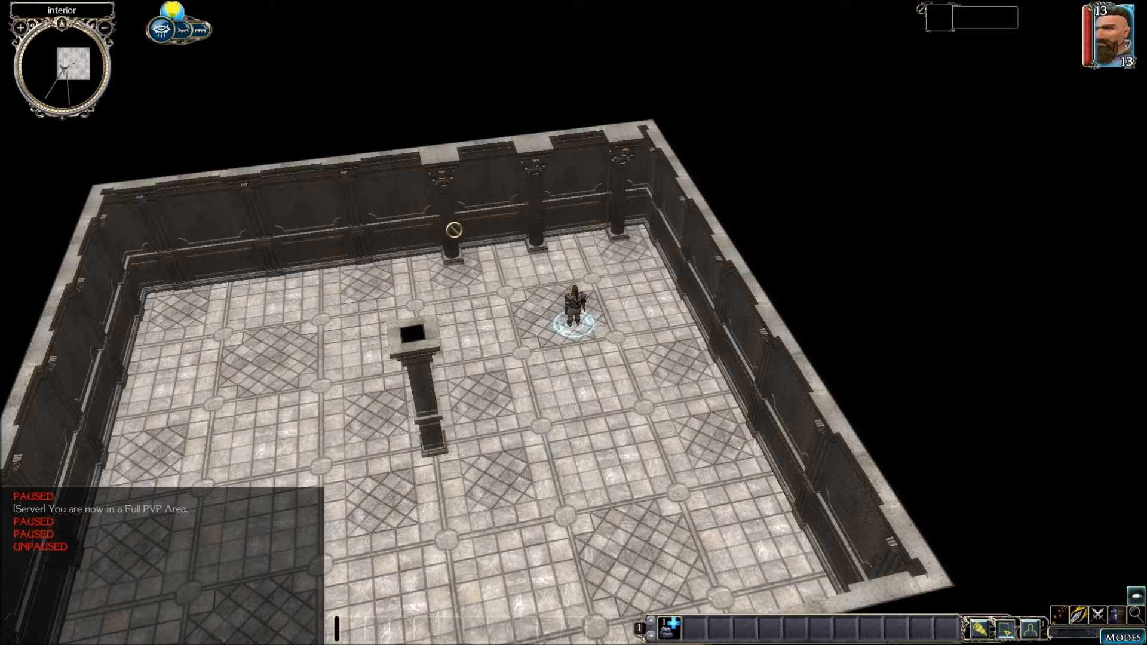
{"action": "middle_click_drag", "start_coordinate": [596, 381], "coordinate": [487, 243]}
{"action": "middle_click_drag", "start_coordinate": [604, 244], "coordinate": [517, 260]}
{"action": "middle_click_drag", "start_coordinate": [524, 320], "coordinate": [763, 82]}
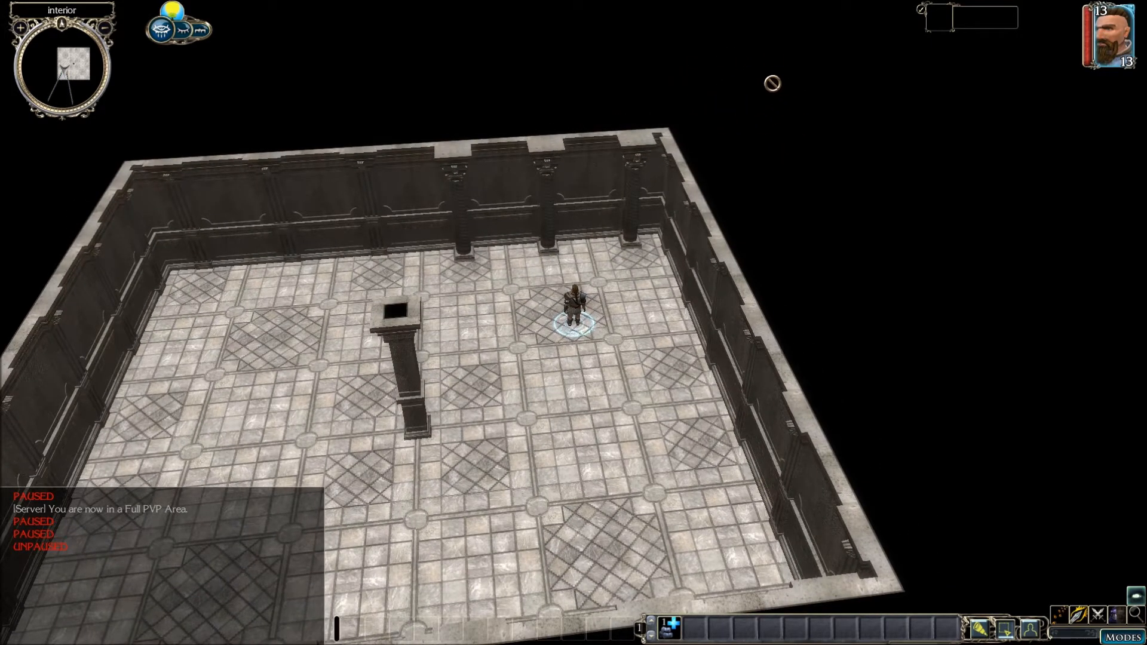
{"action": "middle_click_drag", "start_coordinate": [554, 302], "coordinate": [526, 322]}
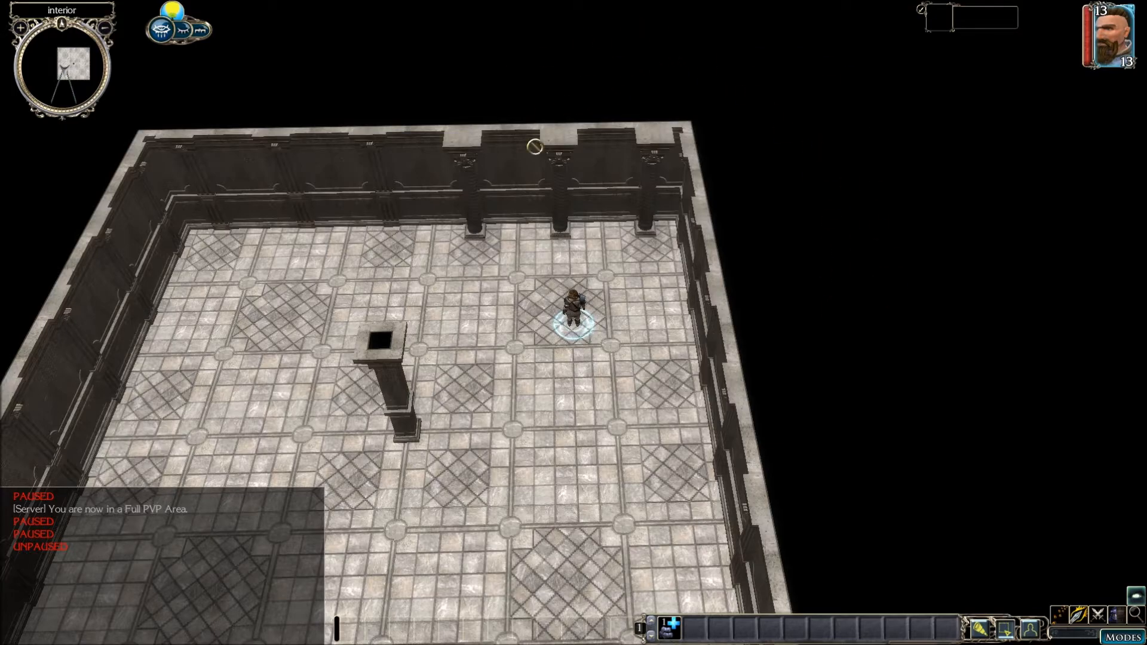
{"action": "mouse_move", "coordinate": [541, 434]}
{"action": "middle_mouse_down"}
{"action": "mouse_move", "coordinate": [573, 434]}
{"action": "mouse_move", "coordinate": [555, 418]}
{"action": "middle_mouse_up"}
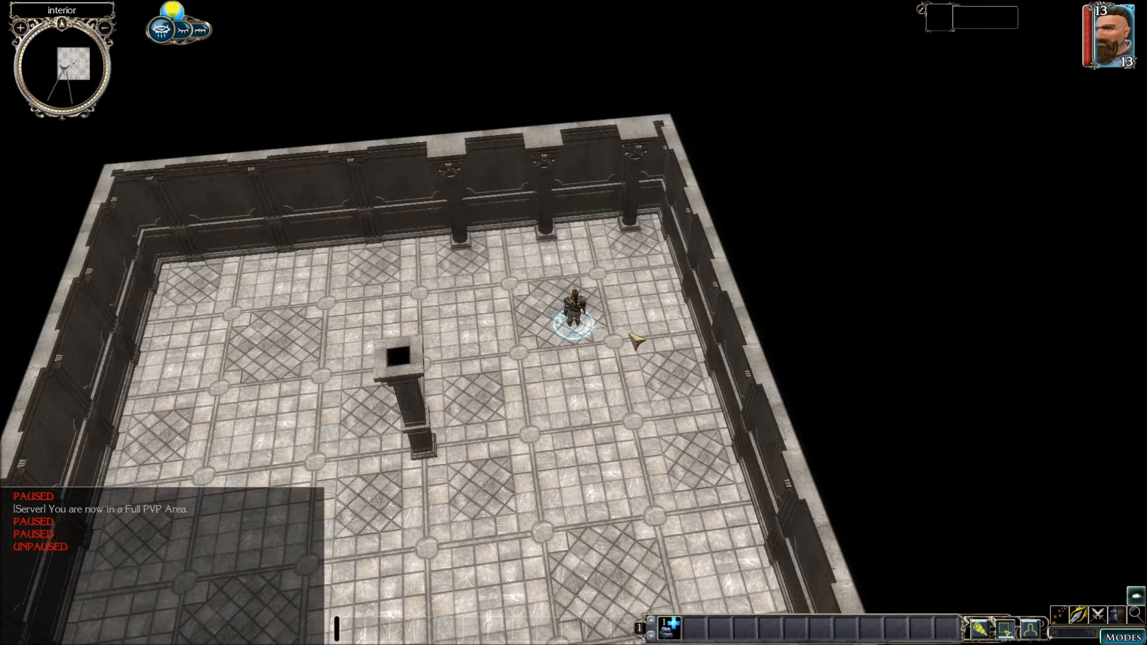
{"action": "middle_click_drag", "start_coordinate": [514, 399], "coordinate": [586, 359]}
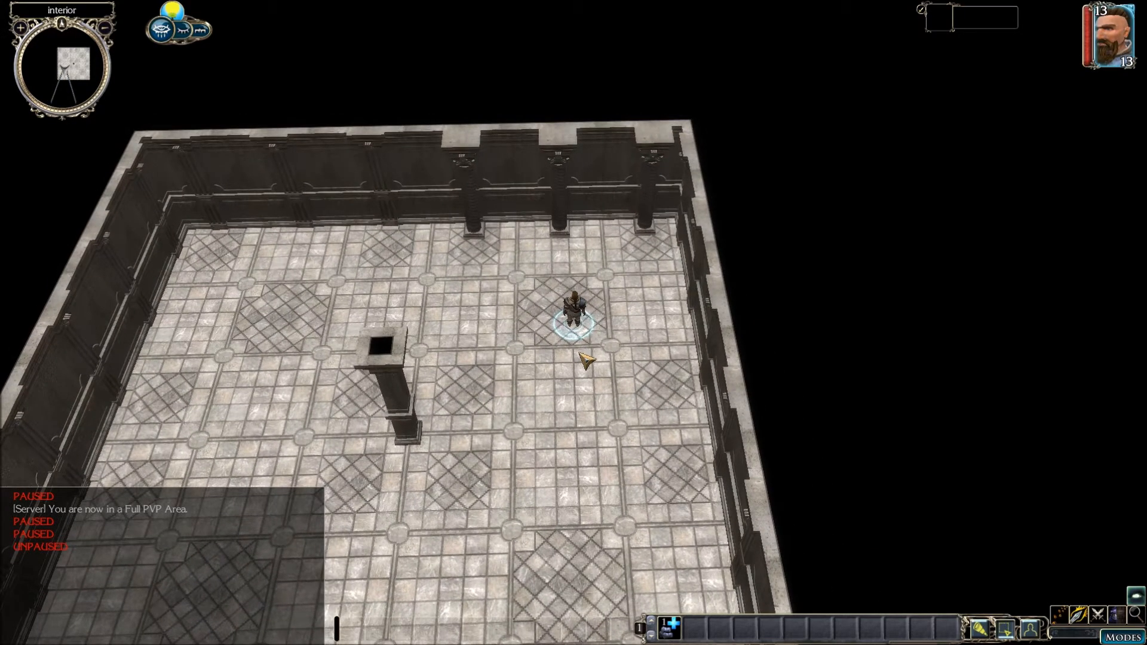
- Exit the running game and return to the toolset
{"action": "key", "text": "Escape"}
{"action": "left_click", "coordinate": [561, 398]}
{"action": "left_click", "coordinate": [532, 338]}
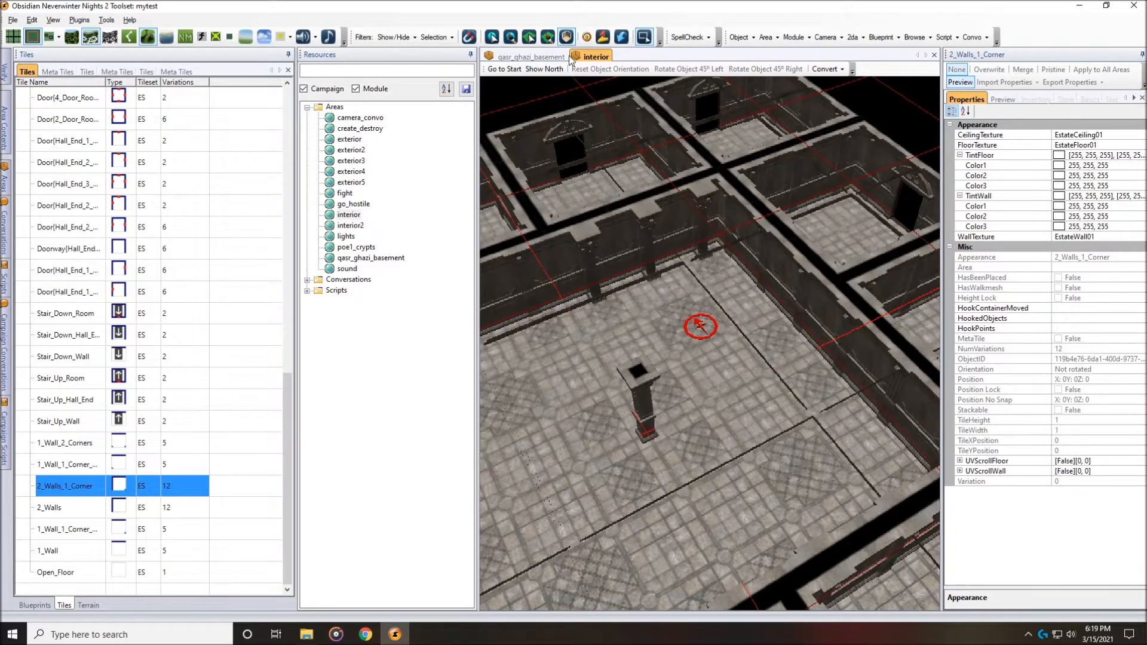
- Close the qasr_ghazi_basement and interior areas without saving either one
{"action": "left_click", "coordinate": [524, 57]}
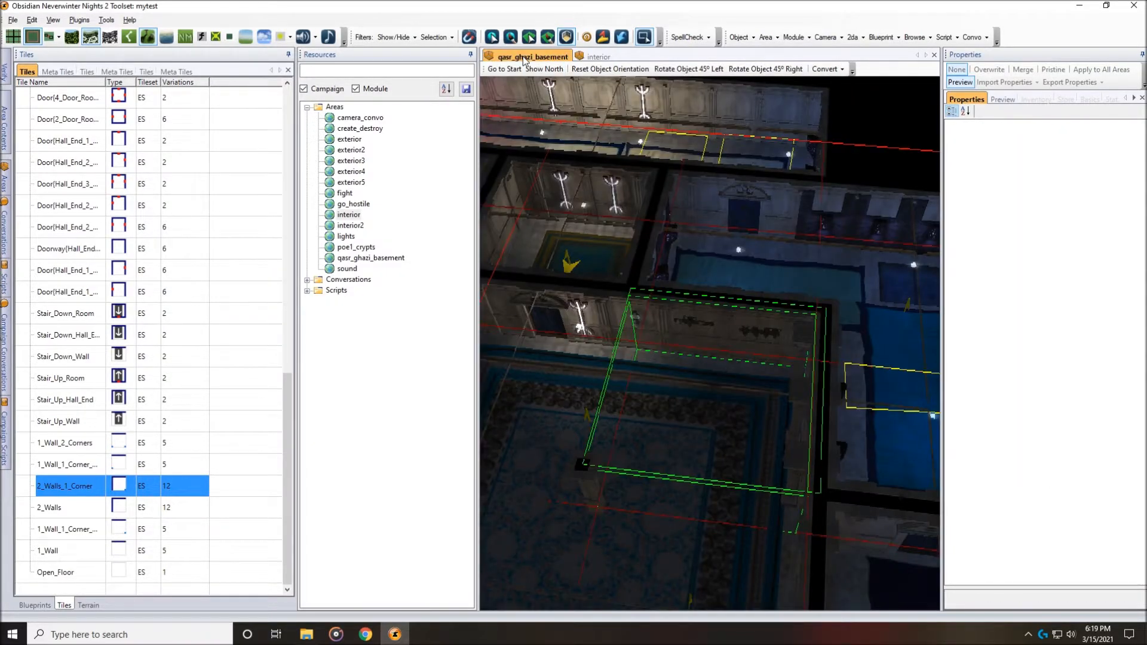
{"action": "right_click", "coordinate": [524, 60]}
{"action": "left_click", "coordinate": [555, 62]}
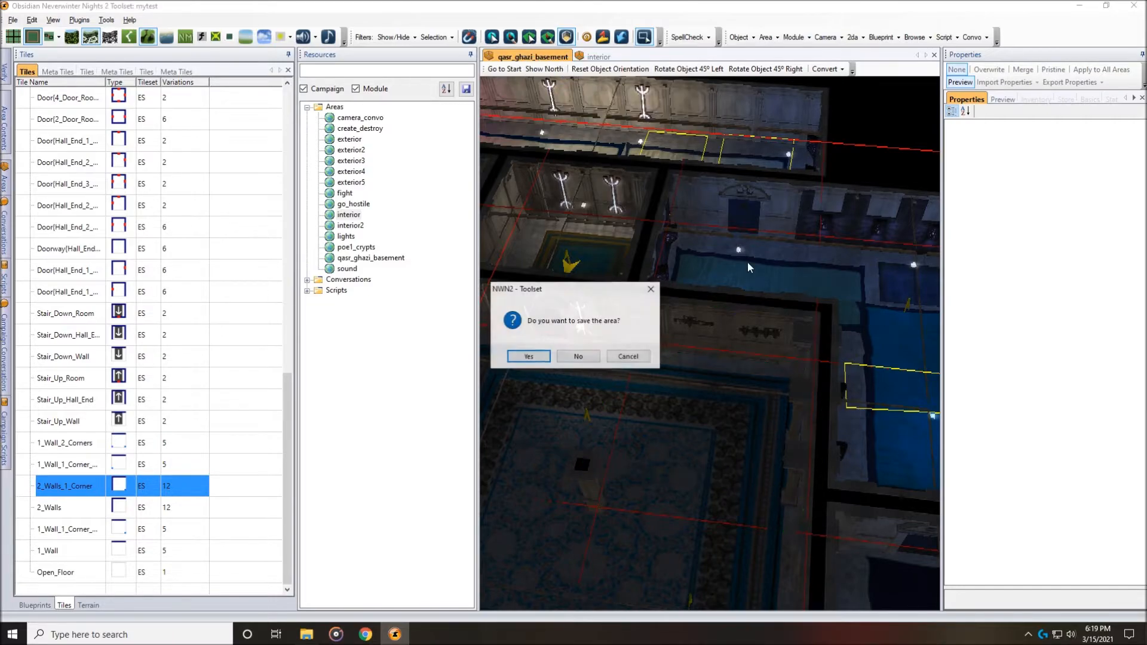
{"action": "left_click", "coordinate": [597, 361]}
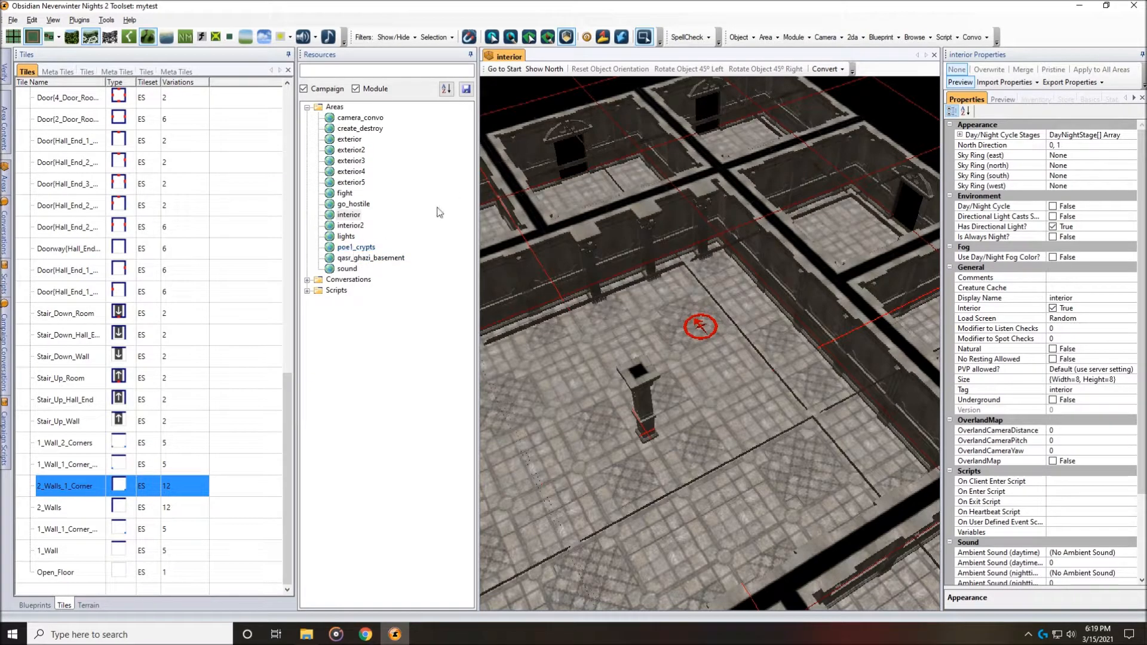
{"action": "right_click", "coordinate": [513, 56]}
{"action": "left_click", "coordinate": [513, 62]}
{"action": "left_click", "coordinate": [575, 355]}
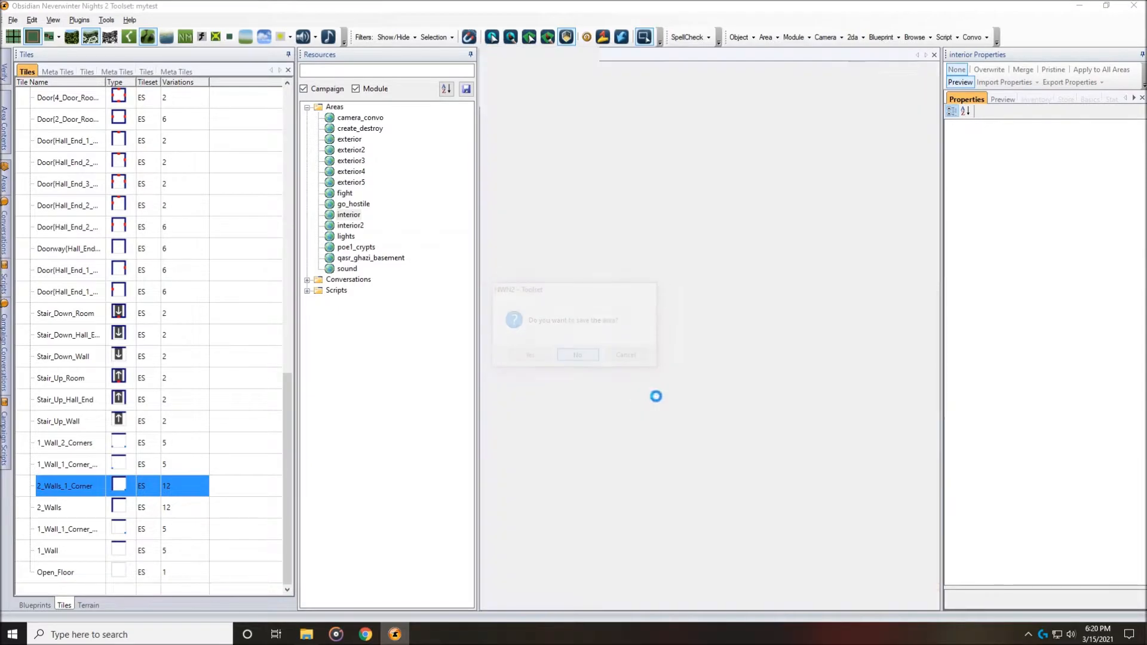
- Open the poe1_crypts area and zoom out until its crypt rooms and caves can be seen together
{"action": "double_click", "coordinate": [356, 248]}
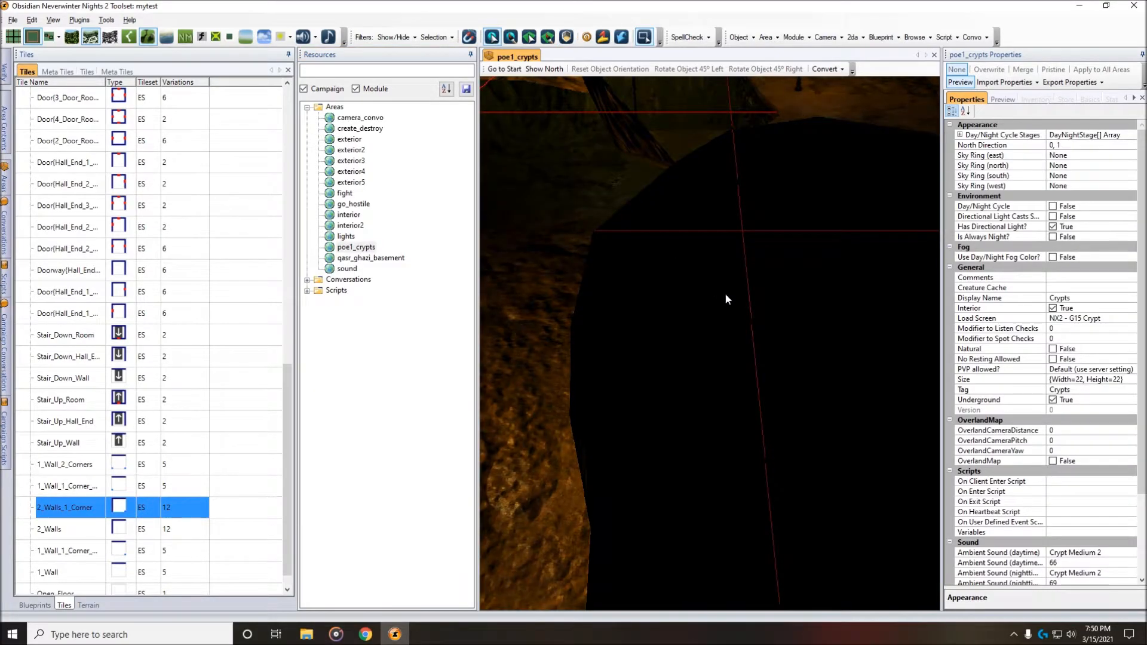
{"action": "scroll", "coordinate": [726, 293], "scroll_direction": "down", "scroll_amount": 5}
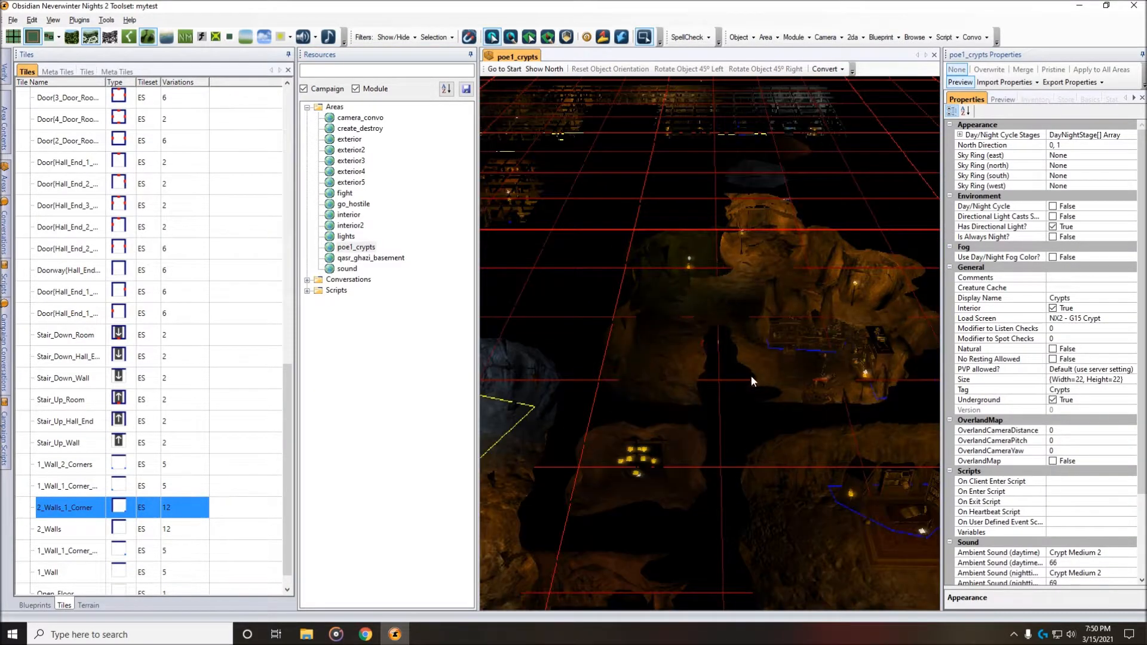
{"action": "scroll", "coordinate": [686, 344], "scroll_direction": "up", "scroll_amount": 1}
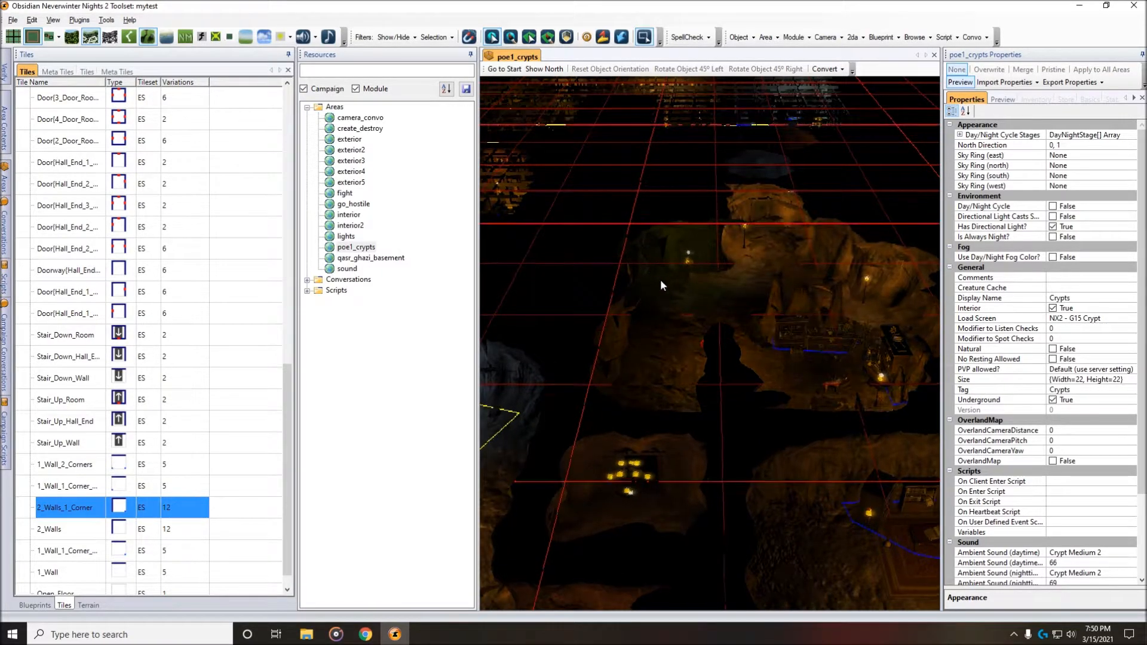
{"action": "middle_click_drag", "start_coordinate": [649, 272], "coordinate": [866, 388]}
{"action": "scroll", "coordinate": [726, 297], "scroll_direction": "down", "scroll_amount": 2}
{"action": "middle_click_drag", "start_coordinate": [726, 298], "coordinate": [750, 274]}
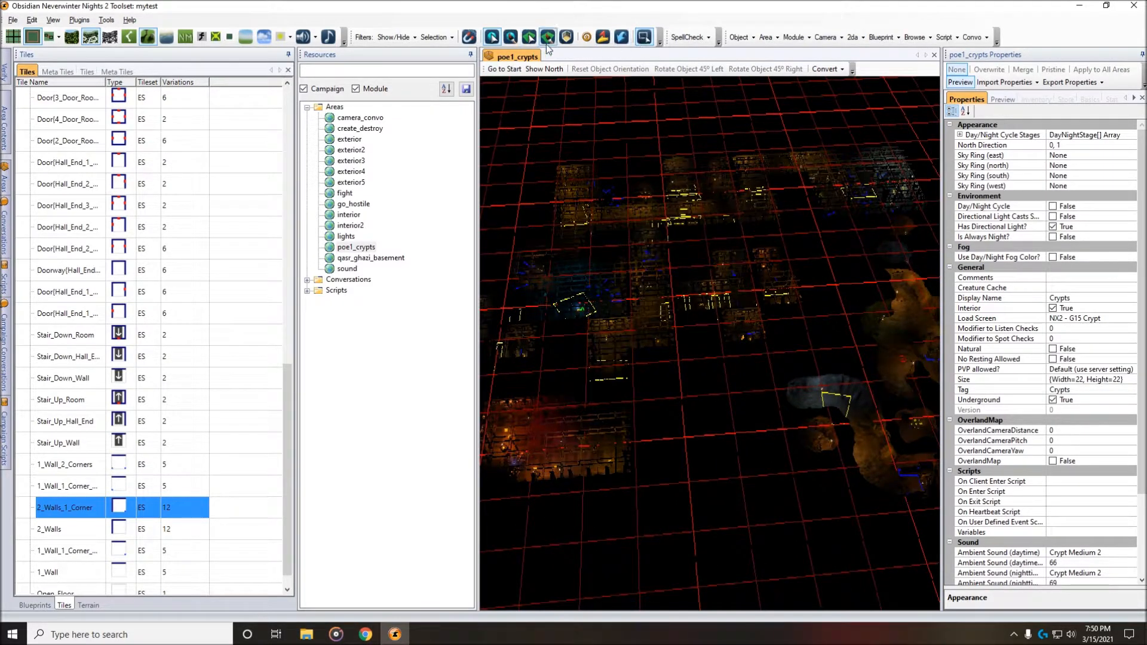
- Switch to tile selection and pick individual tiles across the crypt rooms and caves to compare their tile types
{"action": "left_click", "coordinate": [603, 324]}
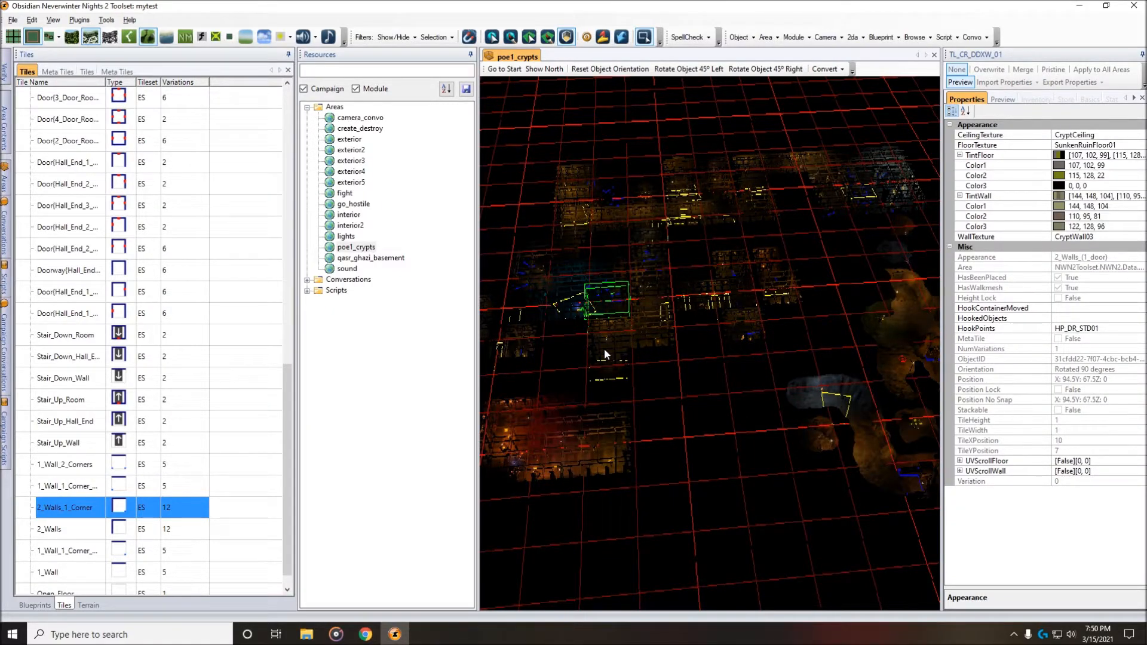
{"action": "left_click", "coordinate": [570, 454]}
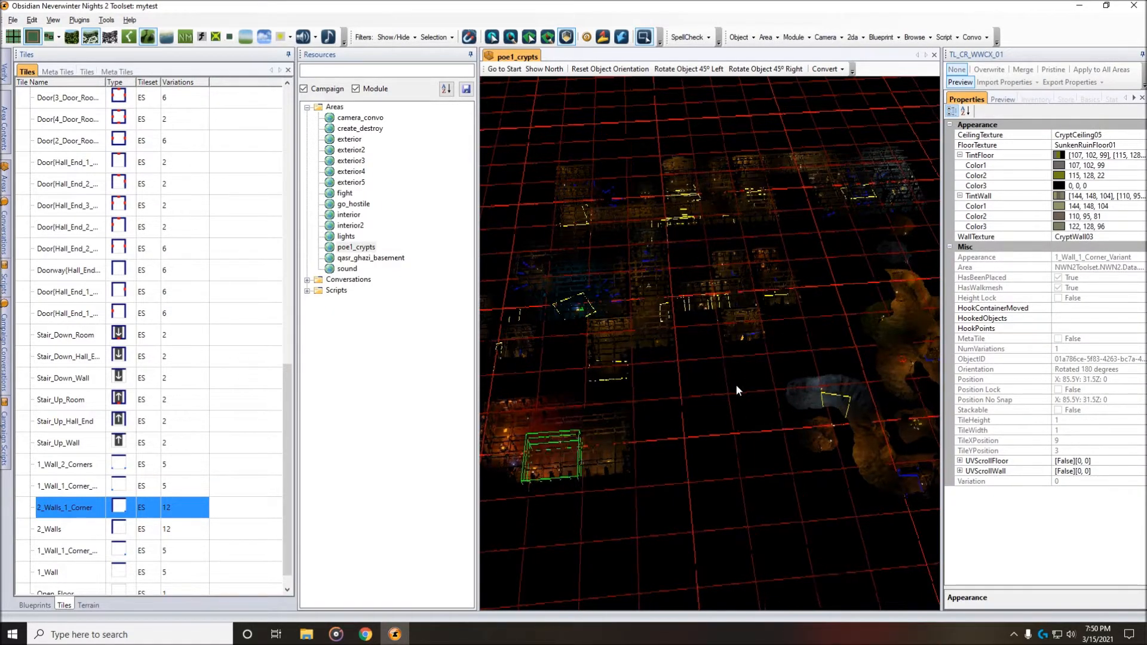
{"action": "middle_click_drag", "start_coordinate": [747, 368], "coordinate": [670, 274]}
{"action": "left_click", "coordinate": [707, 315]}
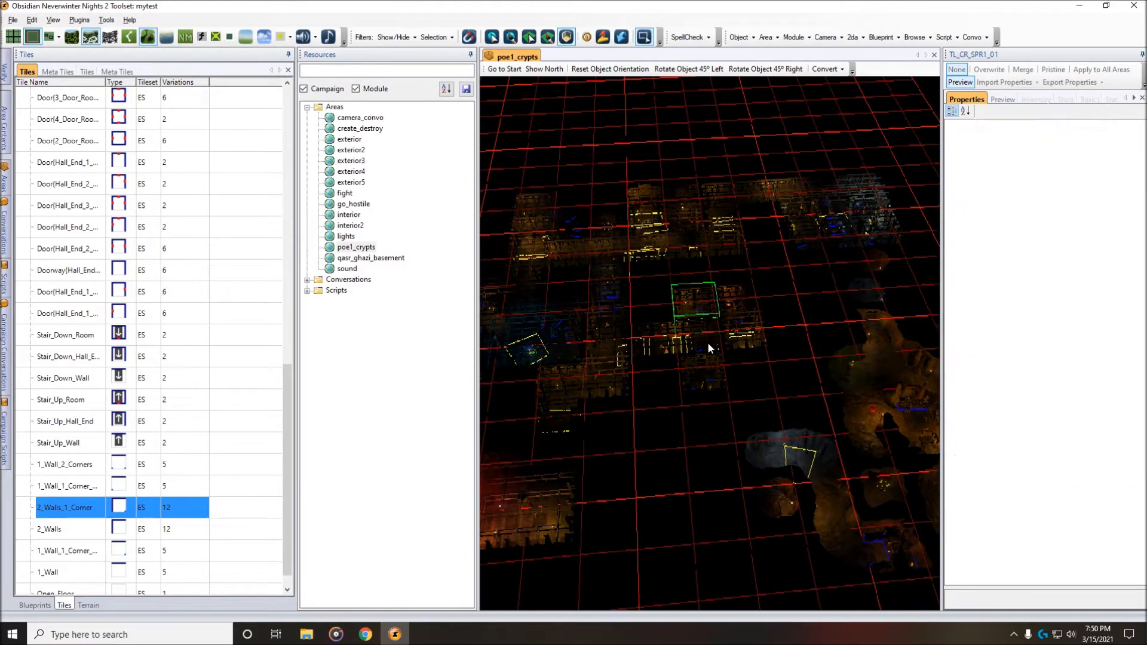
{"action": "middle_click_drag", "start_coordinate": [816, 385], "coordinate": [659, 355]}
{"action": "left_click", "coordinate": [830, 386]}
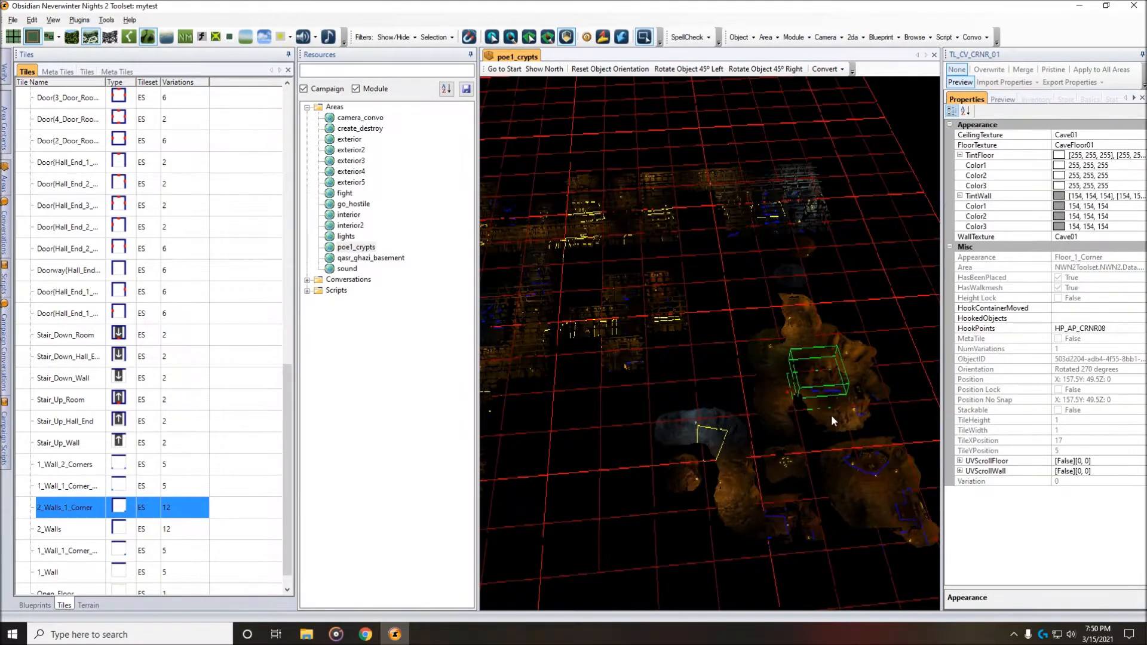
{"action": "left_click", "coordinate": [833, 425]}
{"action": "middle_click_drag", "start_coordinate": [822, 472], "coordinate": [801, 460]}
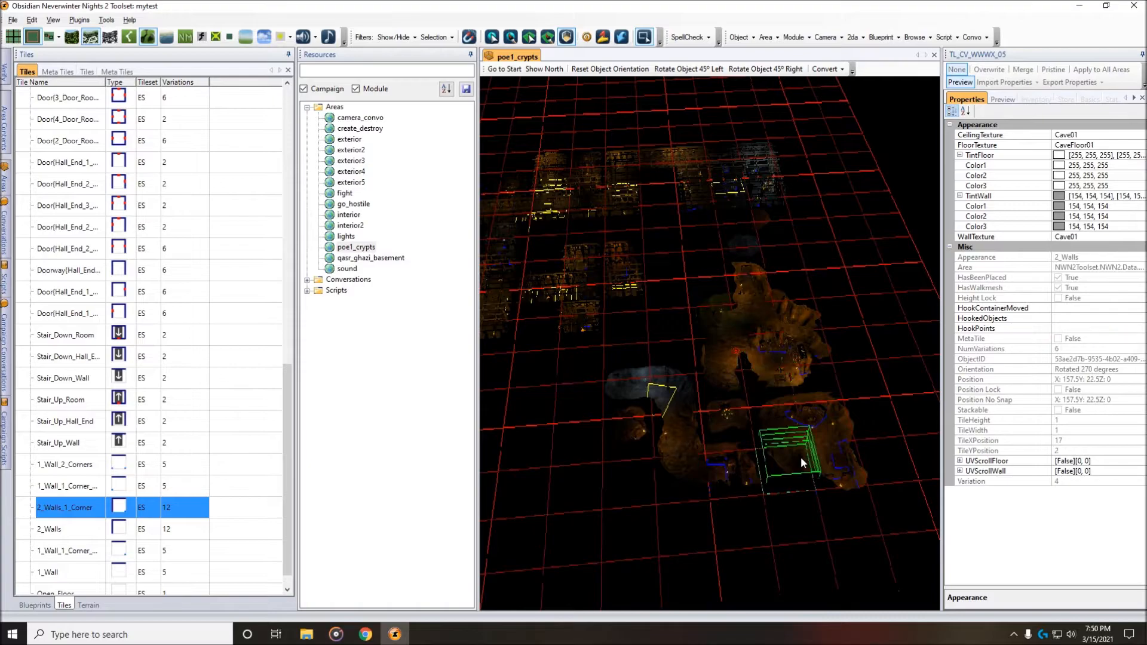
- Inspect the one-door cave hallway tile and the Floor_1_Corner tile of the cave room with the torch and table
{"action": "left_click", "coordinate": [674, 428]}
{"action": "middle_click_drag", "start_coordinate": [683, 328], "coordinate": [772, 338]}
{"action": "scroll", "coordinate": [759, 360], "scroll_direction": "up", "scroll_amount": 6}
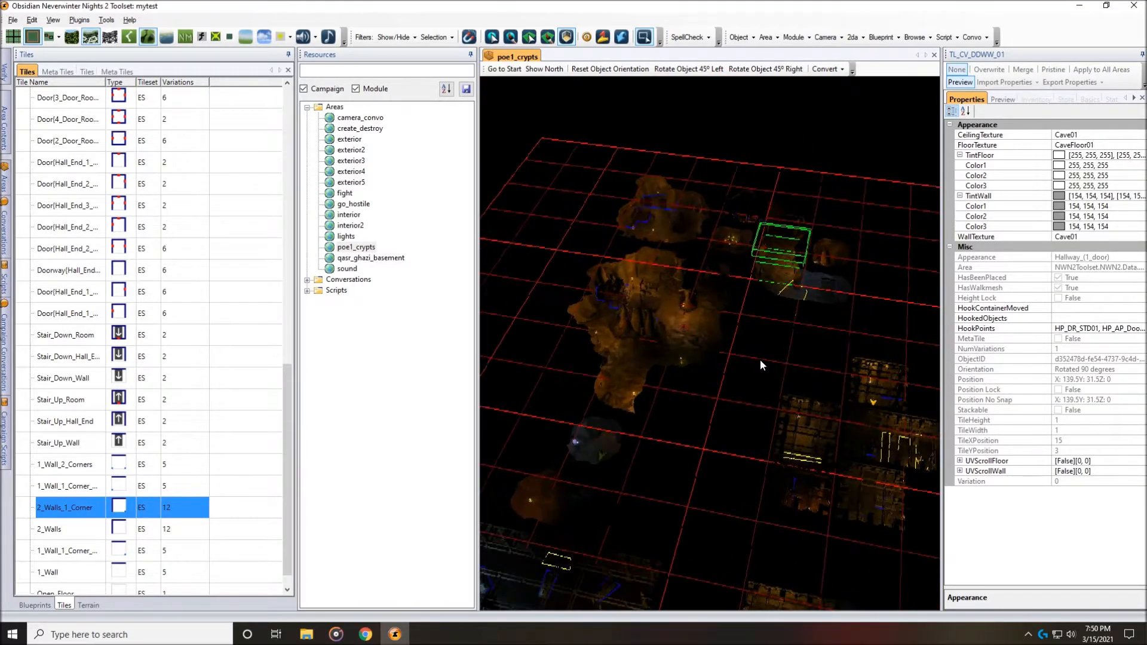
{"action": "middle_click_drag", "start_coordinate": [714, 347], "coordinate": [760, 491]}
{"action": "scroll", "coordinate": [719, 418], "scroll_direction": "up", "scroll_amount": 3}
{"action": "middle_click_drag", "start_coordinate": [719, 418], "coordinate": [637, 427]}
{"action": "left_click", "coordinate": [601, 453]}
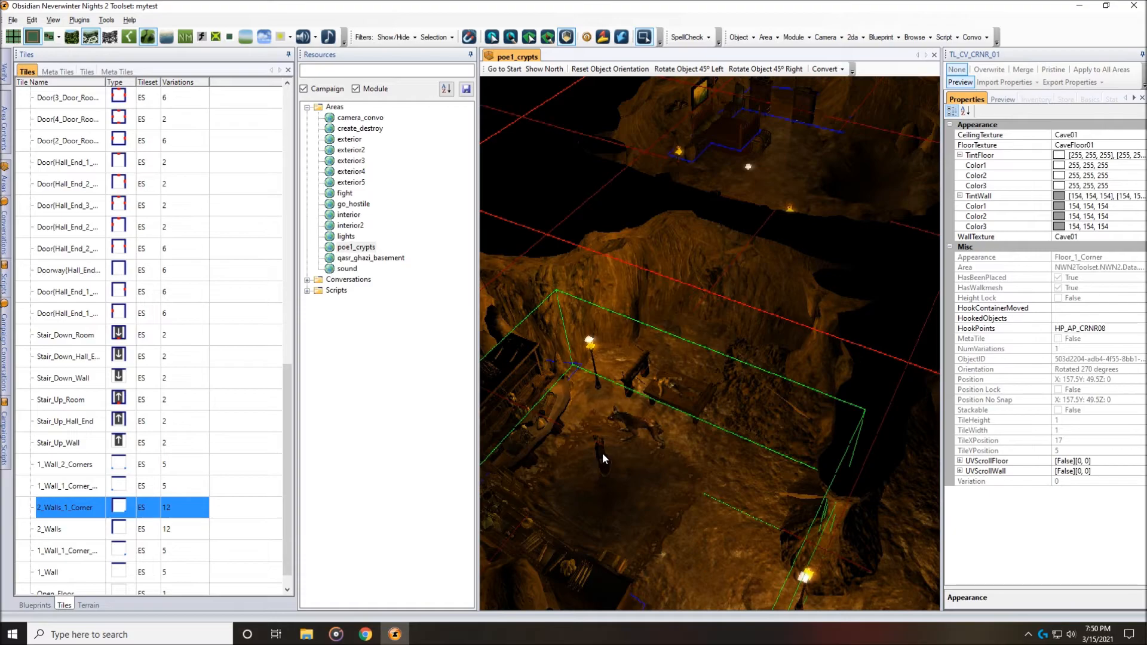
- Switch to object selection and inspect the half-elf wizard and the hell hound in the cave room
{"action": "left_click", "coordinate": [491, 37]}
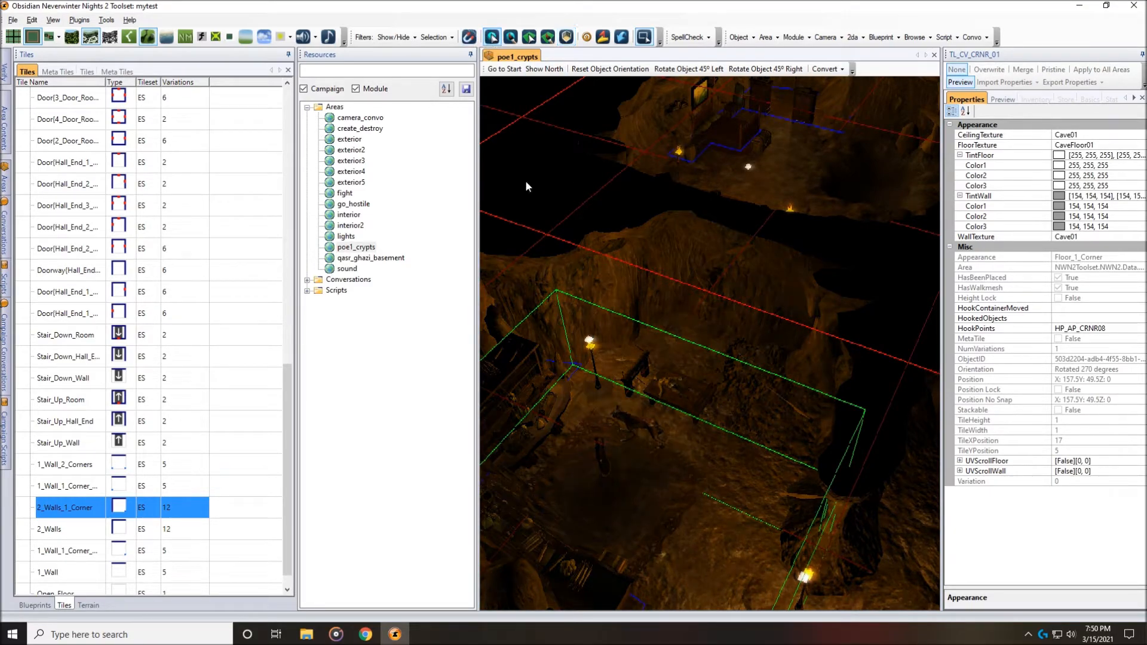
{"action": "left_click", "coordinate": [604, 461]}
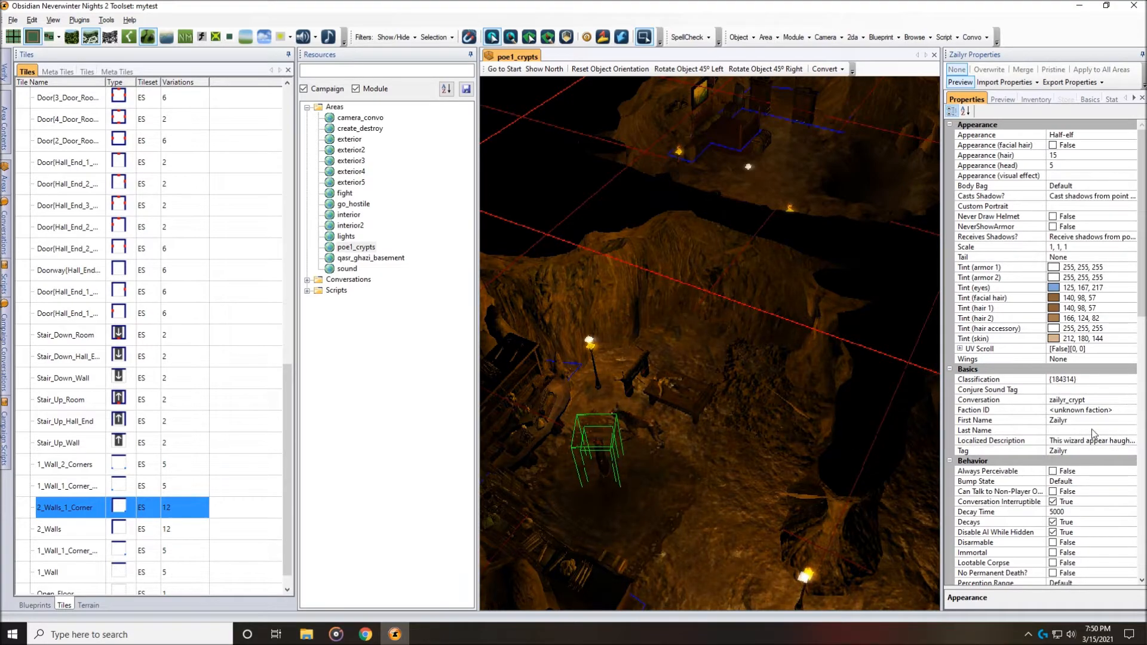
{"action": "left_click", "coordinate": [646, 434]}
- Select all the tiles that form the cave room with the rug to examine how it is assembled
{"action": "scroll", "coordinate": [755, 478], "scroll_direction": "down", "scroll_amount": 3}
{"action": "middle_click_drag", "start_coordinate": [759, 418], "coordinate": [676, 324]}
{"action": "middle_click_drag", "start_coordinate": [644, 265], "coordinate": [679, 314]}
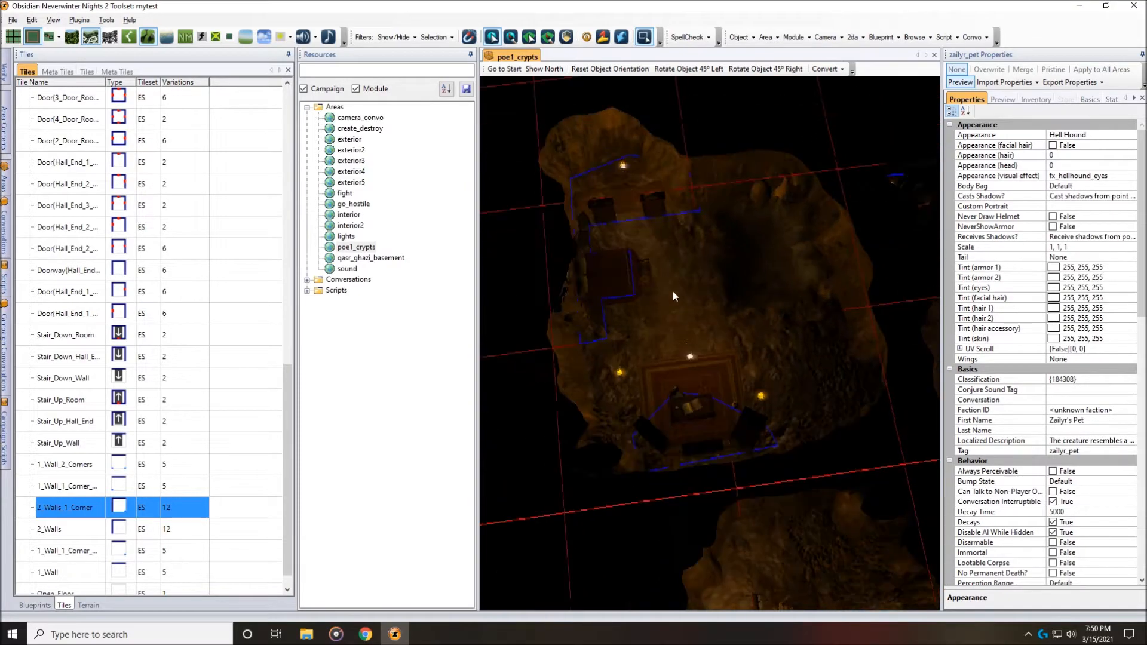
{"action": "left_click", "coordinate": [566, 37]}
{"action": "left_click", "coordinate": [795, 362]}
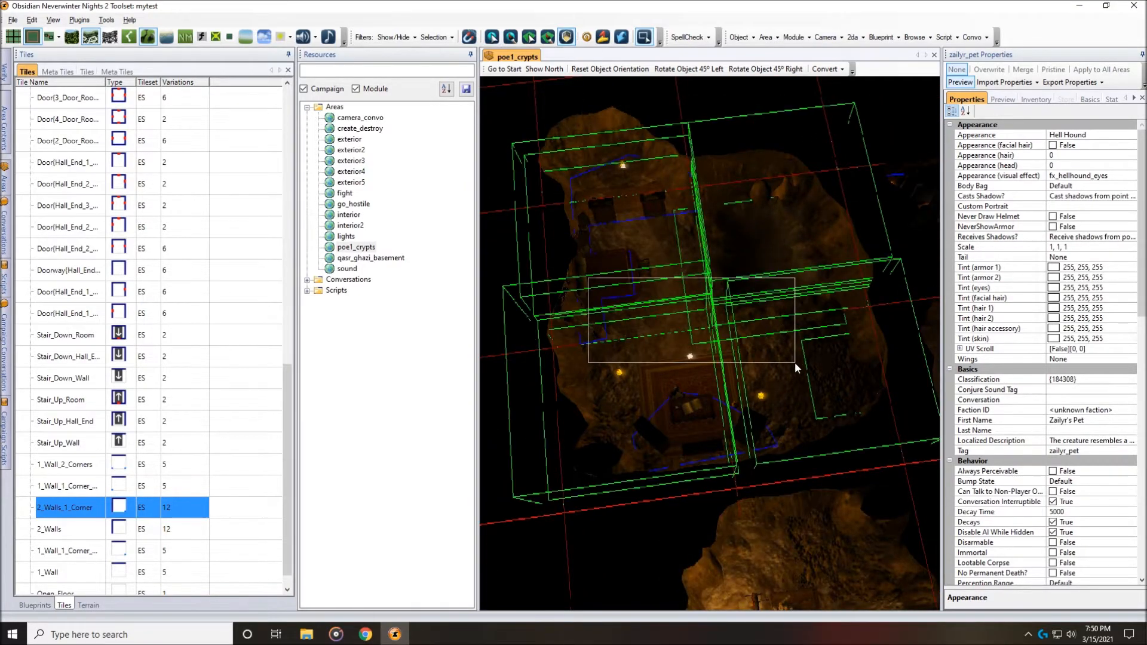
{"action": "middle_click_drag", "start_coordinate": [808, 388], "coordinate": [634, 435]}
{"action": "scroll", "coordinate": [697, 345], "scroll_direction": "up", "scroll_amount": 3}
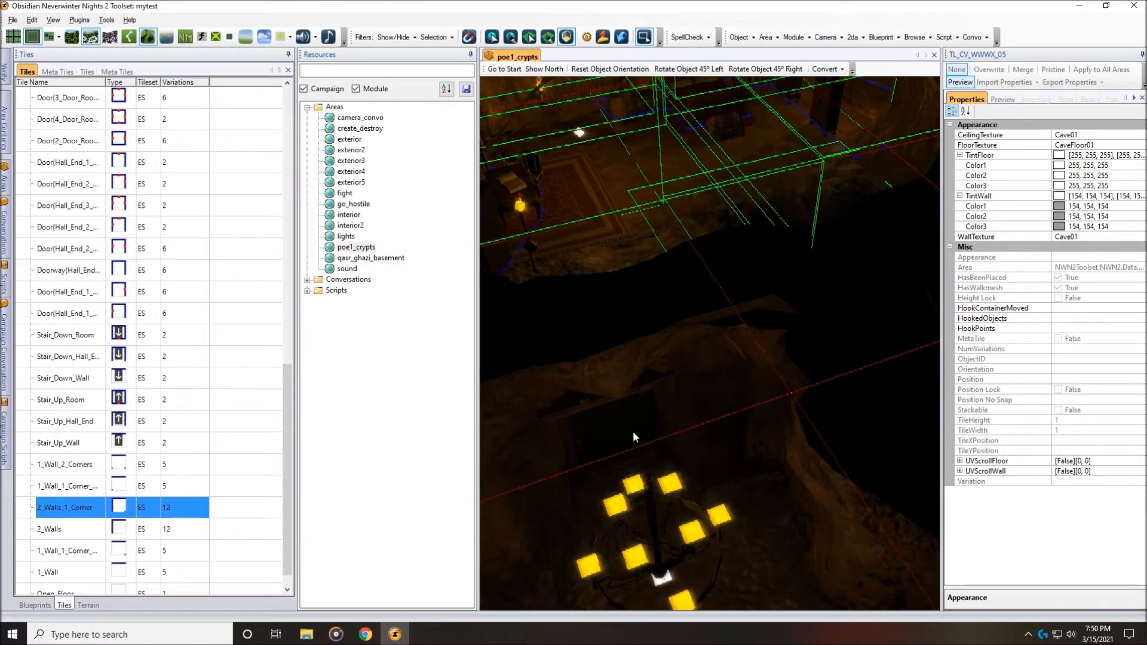
- Select the two adjacent 2_Walls cave tiles beyond the start location to examine how they adjoin
{"action": "scroll", "coordinate": [680, 260], "scroll_direction": "down", "scroll_amount": 5}
{"action": "middle_click_drag", "start_coordinate": [679, 260], "coordinate": [708, 373]}
{"action": "left_click", "coordinate": [739, 398]}
{"action": "left_click", "coordinate": [636, 392]}
{"action": "left_click", "coordinate": [745, 393], "text": "ctrl"}
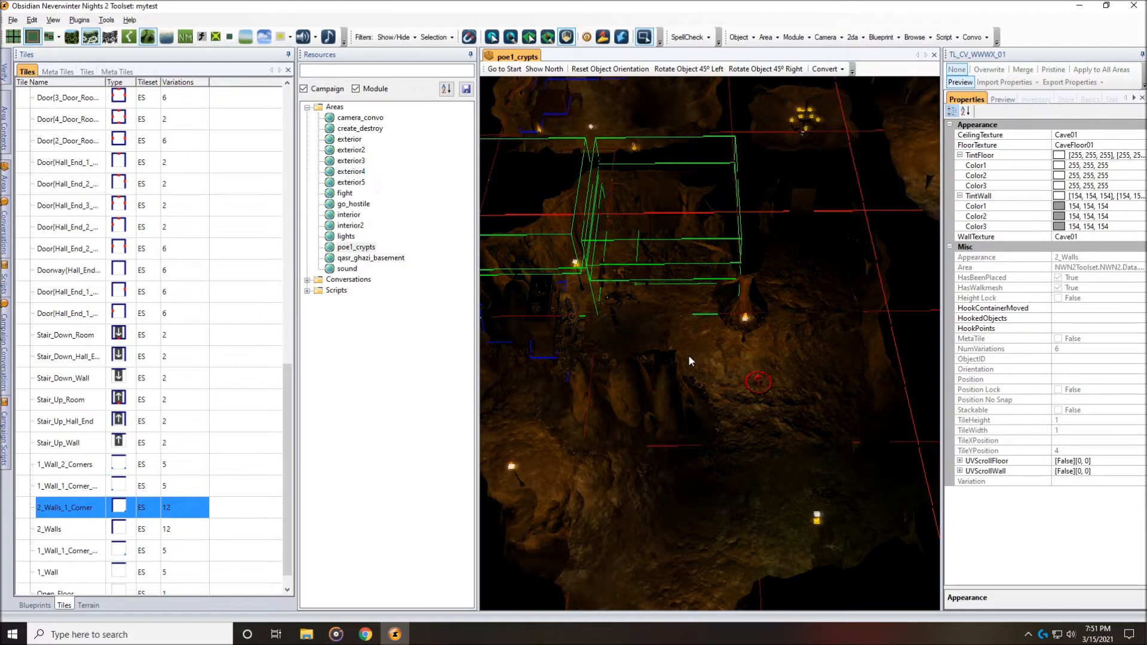
- Delete the half-elf wizard and the hell hound from the cave room with the torch and table
{"action": "left_click", "coordinate": [13, 20]}
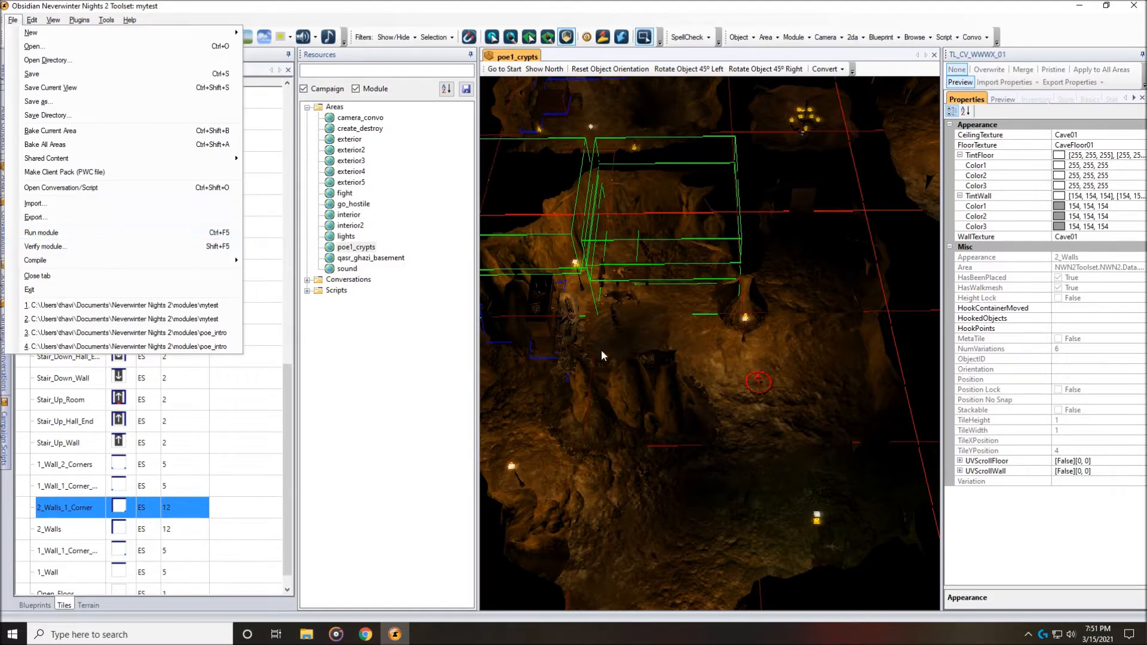
{"action": "left_click", "coordinate": [687, 347]}
{"action": "scroll", "coordinate": [687, 347], "scroll_direction": "up", "scroll_amount": 3}
{"action": "mouse_move", "coordinate": [673, 316]}
{"action": "middle_mouse_down"}
{"action": "mouse_move", "coordinate": [652, 333]}
{"action": "mouse_move", "coordinate": [672, 328]}
{"action": "middle_mouse_up"}
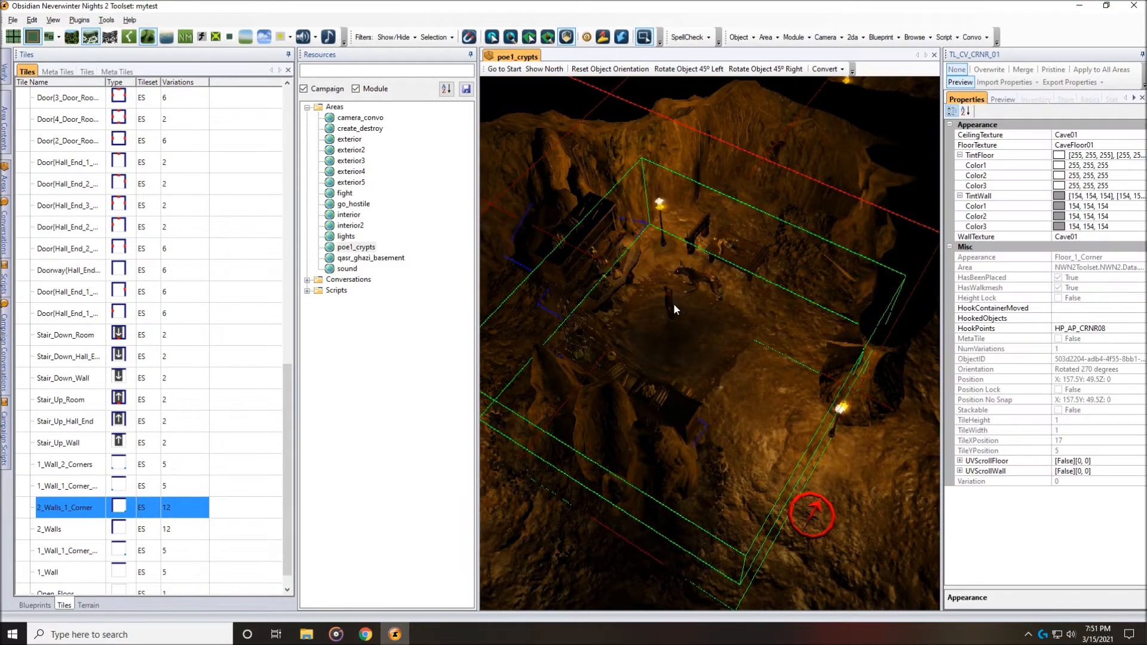
{"action": "left_click", "coordinate": [489, 40]}
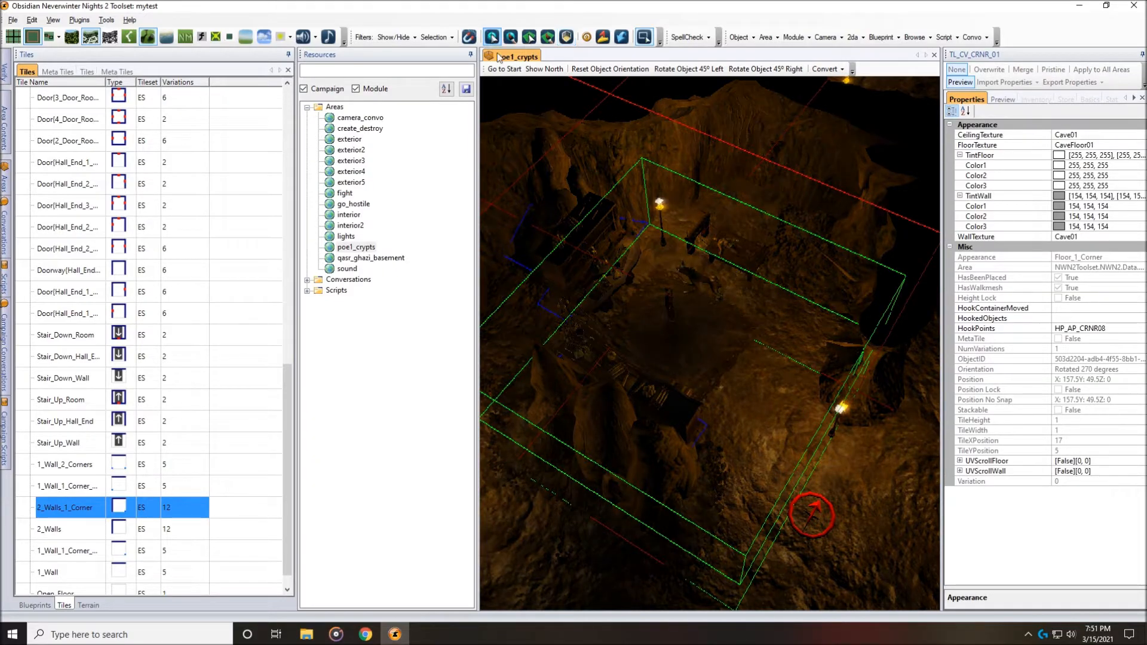
{"action": "left_click", "coordinate": [670, 302]}
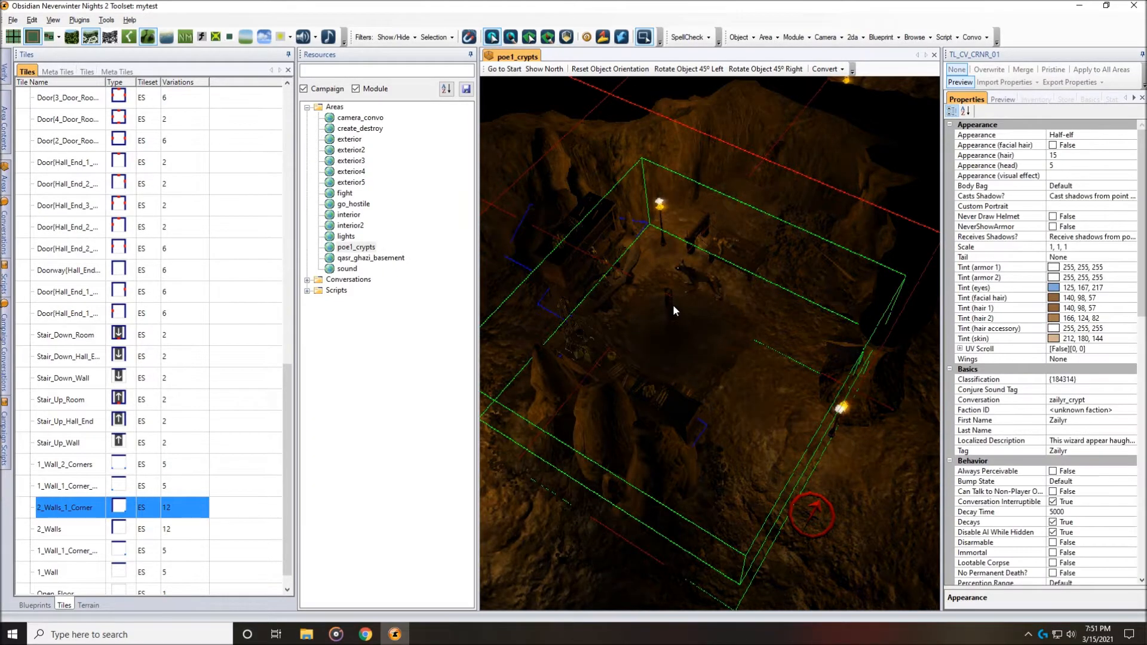
{"action": "left_click", "coordinate": [705, 281]}
- Move the start location onto the cave floor between the dark patch and the torch-lit rock column
{"action": "middle_click_drag", "start_coordinate": [784, 340], "coordinate": [778, 386]}
{"action": "left_click_drag", "start_coordinate": [828, 504], "coordinate": [723, 409]}
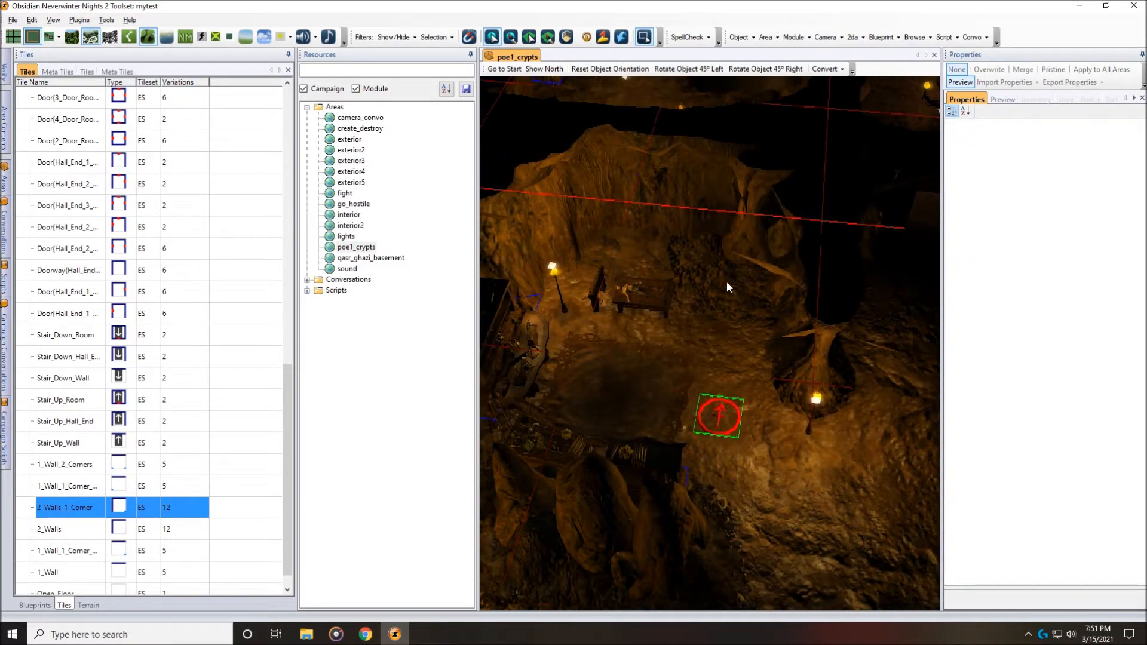
- Run the module, activate Exploration Mode in the game and survey the cave room around the table
{"action": "left_click", "coordinate": [13, 20]}
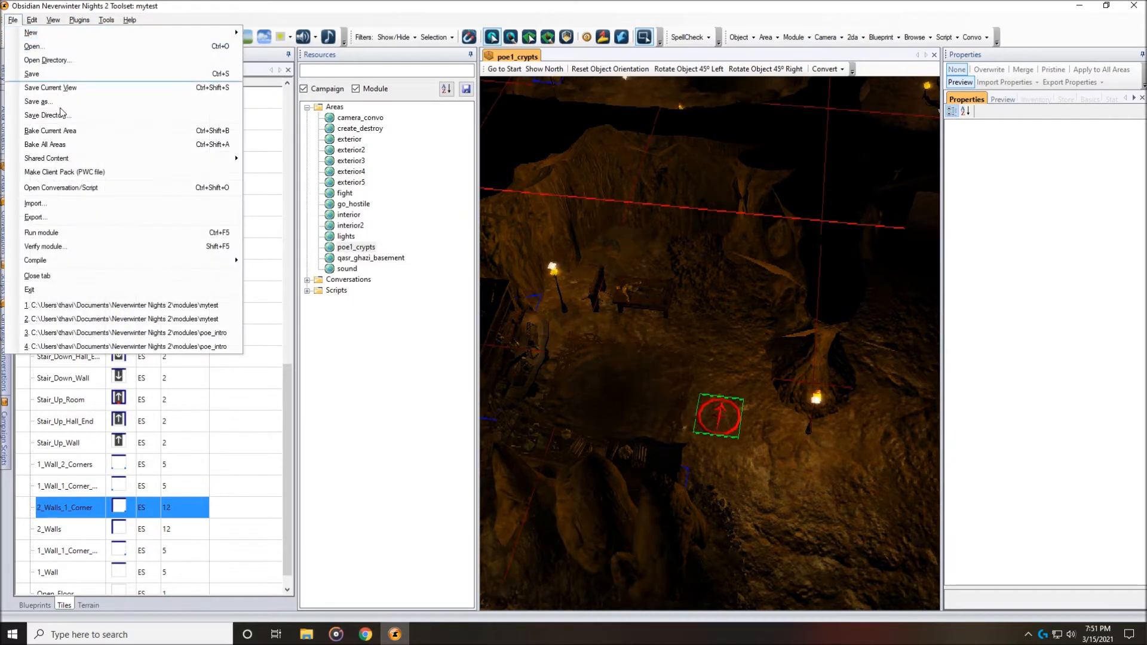
{"action": "left_click", "coordinate": [32, 234]}
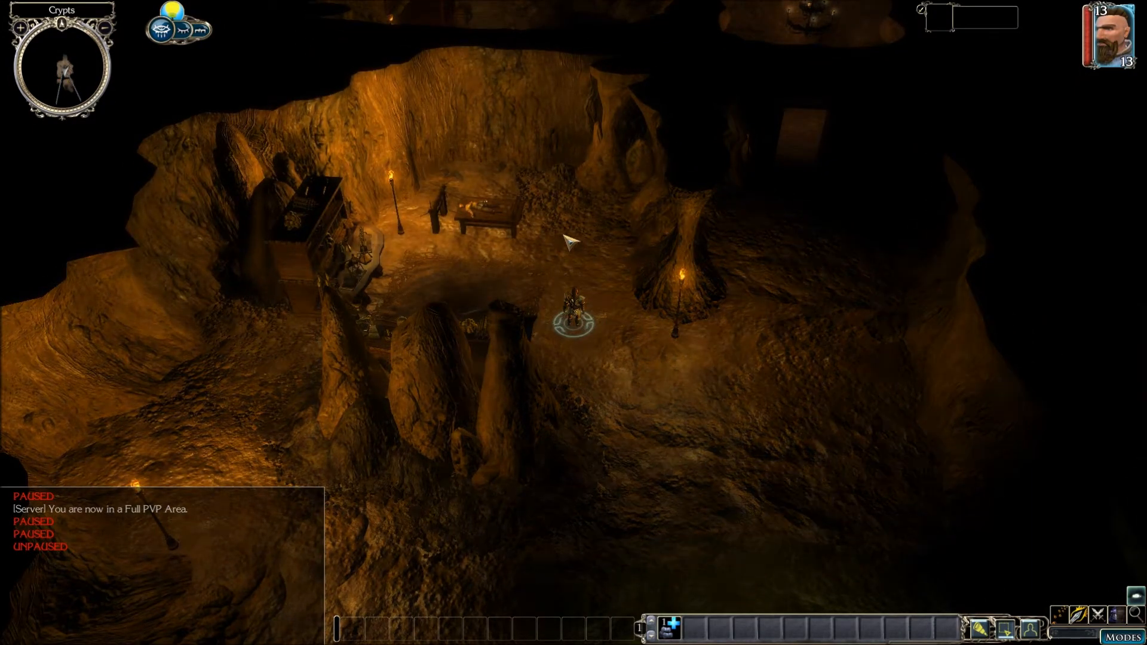
{"action": "left_click", "coordinate": [564, 237]}
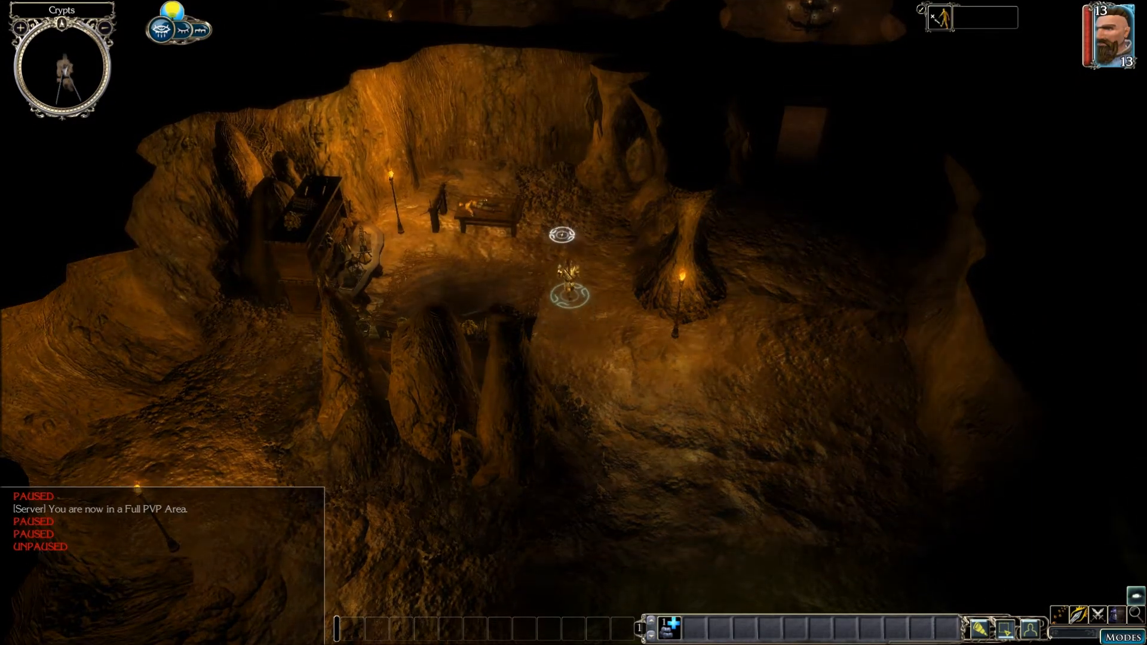
{"action": "key", "text": "KP_Multiply"}
{"action": "scroll", "coordinate": [611, 273], "scroll_direction": "down", "scroll_amount": 2}
{"action": "middle_click_drag", "start_coordinate": [588, 30], "coordinate": [361, 135]}
{"action": "middle_click_drag", "start_coordinate": [75, 166], "coordinate": [512, 594]}
- Walk the character past the torch-lit rock column into the chandelier cave room and inspect its doors
{"action": "left_click", "coordinate": [519, 544]}
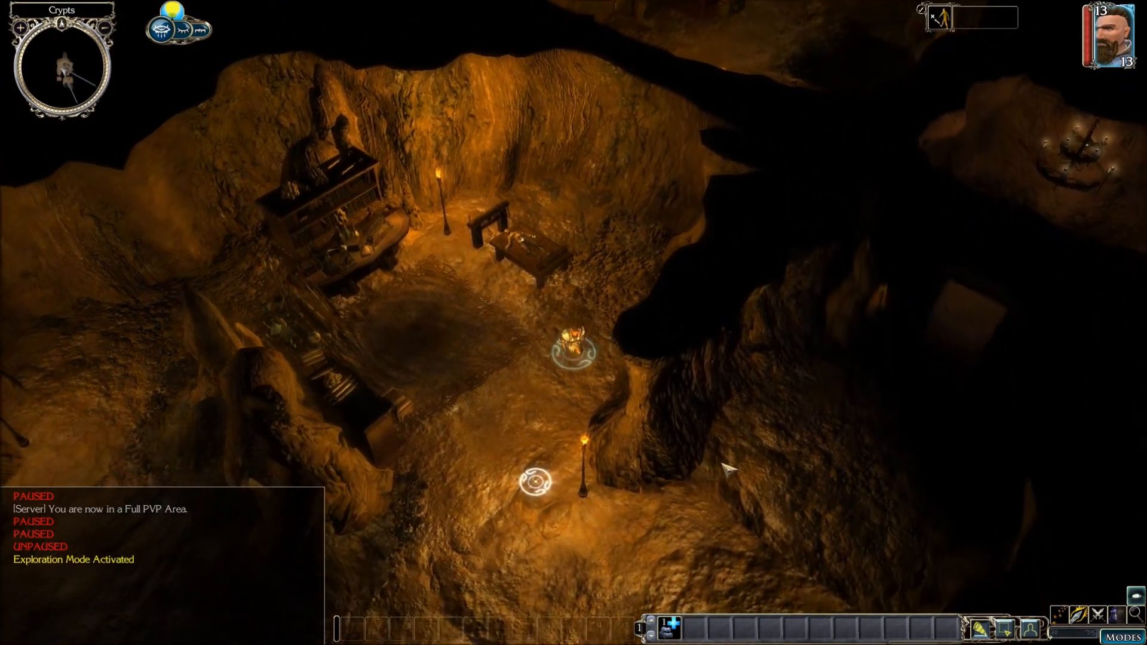
{"action": "left_click", "coordinate": [805, 406]}
{"action": "left_click", "coordinate": [815, 274]}
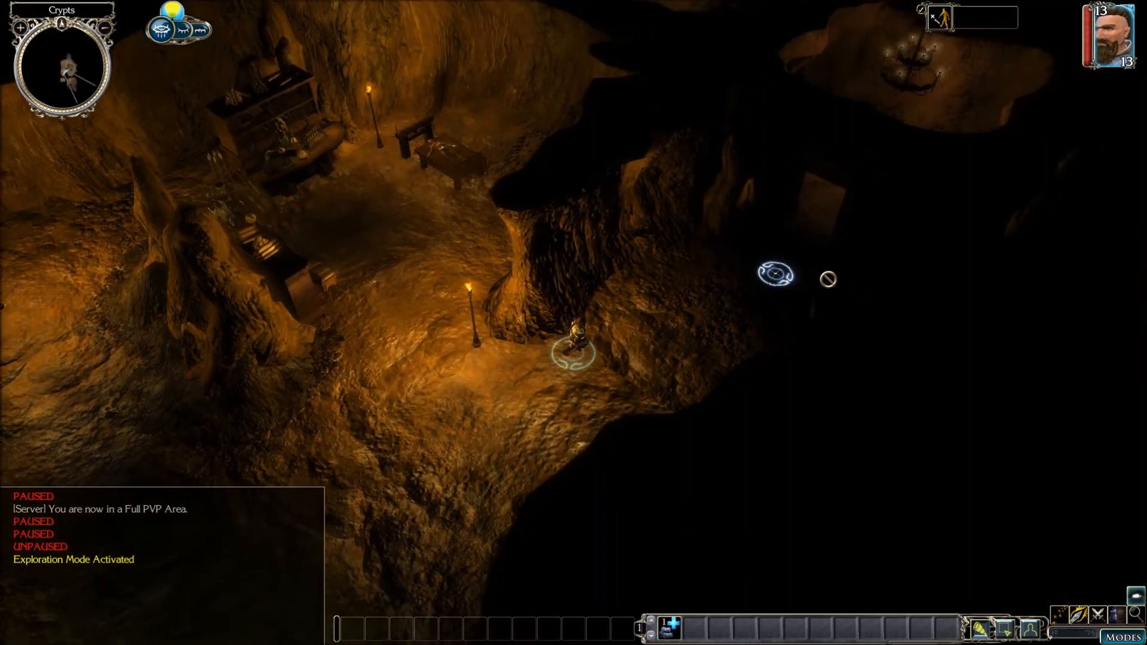
{"action": "left_click", "coordinate": [827, 279]}
{"action": "left_click", "coordinate": [715, 162]}
{"action": "middle_click_drag", "start_coordinate": [715, 163], "coordinate": [759, 264]}
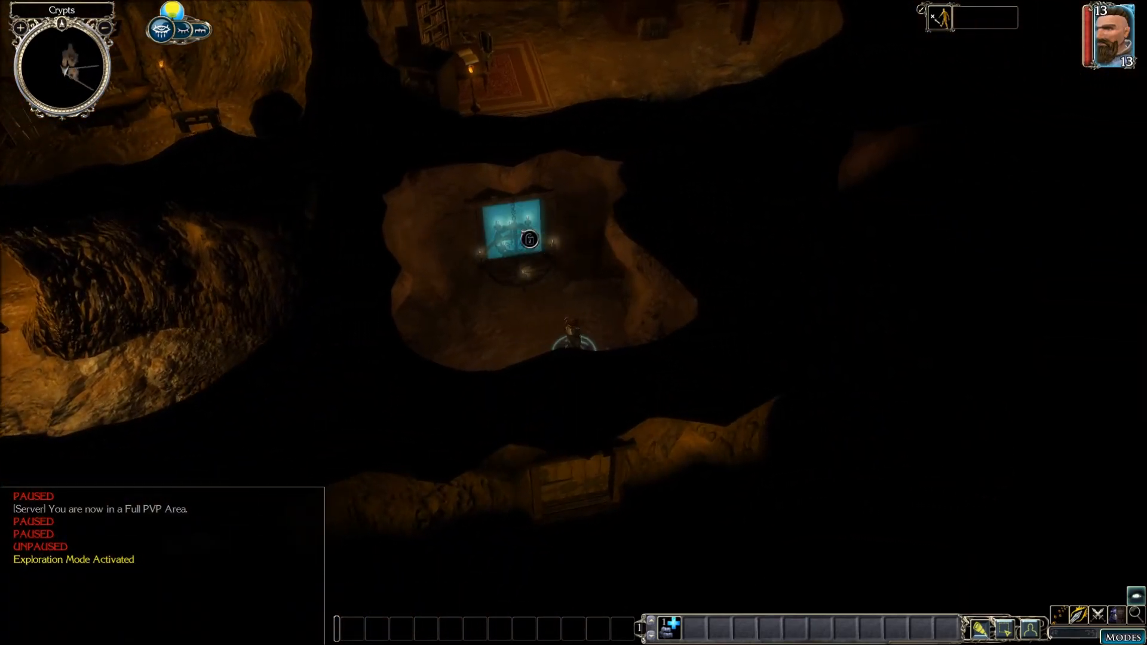
{"action": "middle_click_drag", "start_coordinate": [534, 239], "coordinate": [777, 137]}
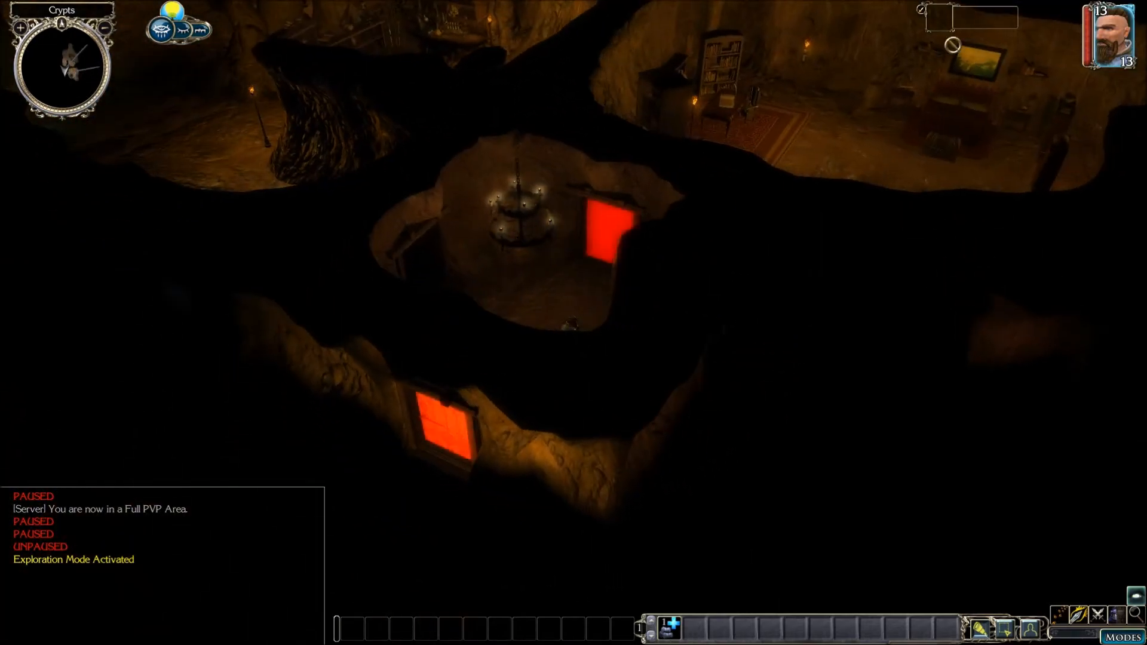
{"action": "middle_click_drag", "start_coordinate": [935, 213], "coordinate": [626, 256]}
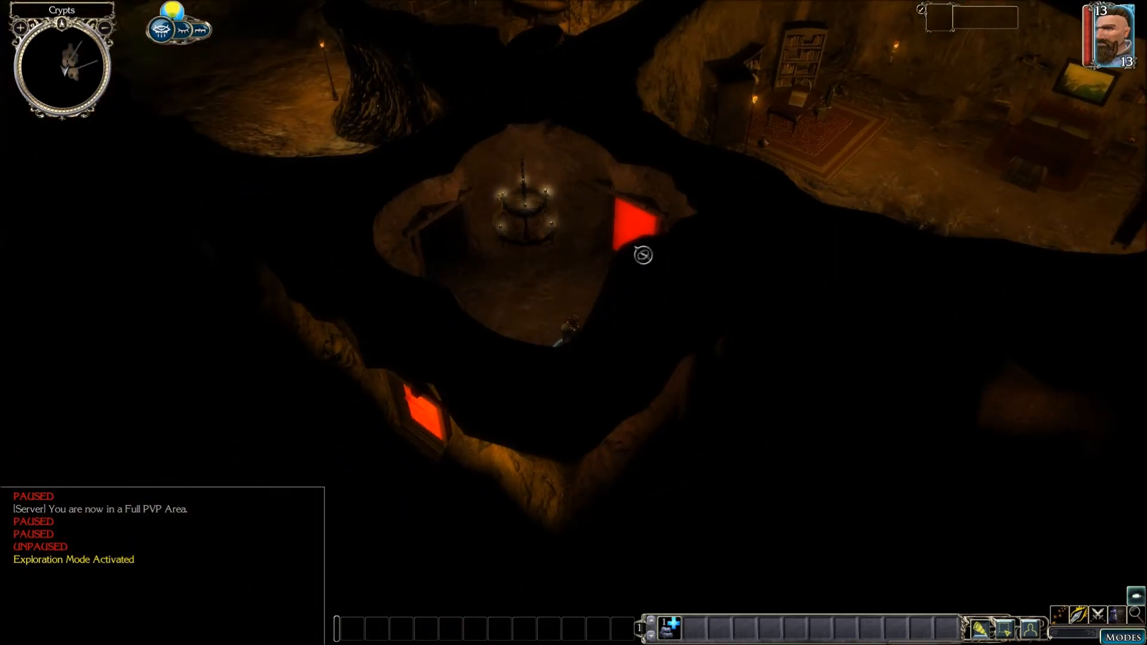
- Walk the character out of the chandelier room back to the cave room with the torch and table
{"action": "left_click", "coordinate": [286, 91]}
{"action": "middle_click_drag", "start_coordinate": [293, 95], "coordinate": [571, 238]}
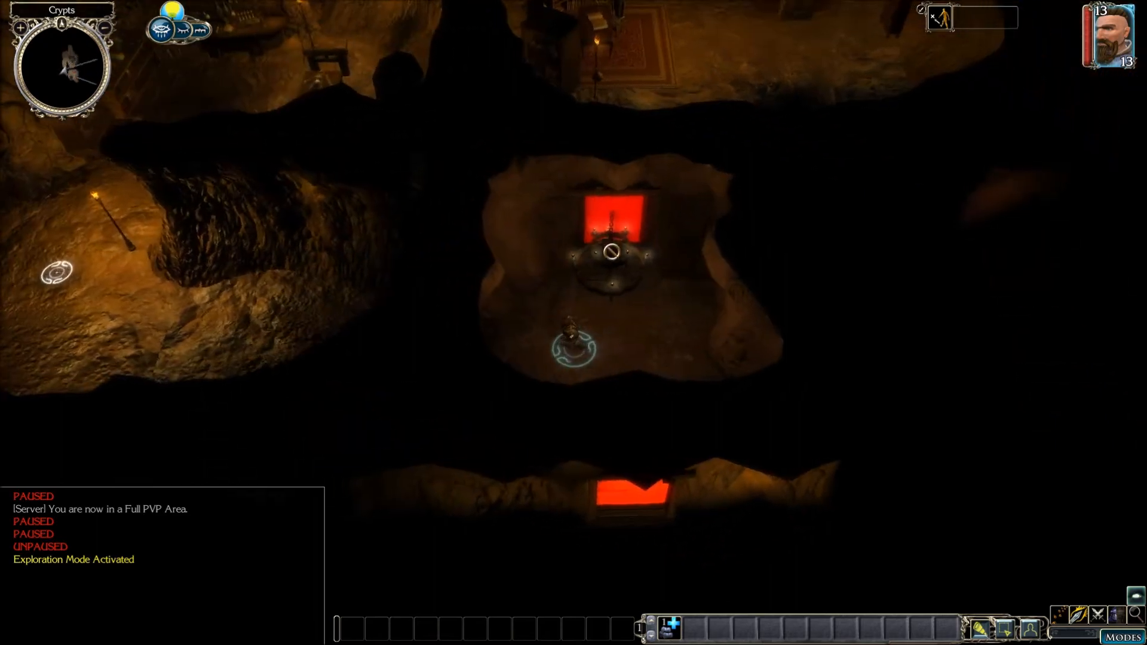
{"action": "middle_click_drag", "start_coordinate": [305, 279], "coordinate": [407, 414]}
{"action": "left_click", "coordinate": [442, 300]}
{"action": "mouse_move", "coordinate": [443, 301]}
{"action": "middle_mouse_down"}
{"action": "mouse_move", "coordinate": [454, 283]}
{"action": "mouse_move", "coordinate": [476, 287]}
{"action": "middle_mouse_up"}
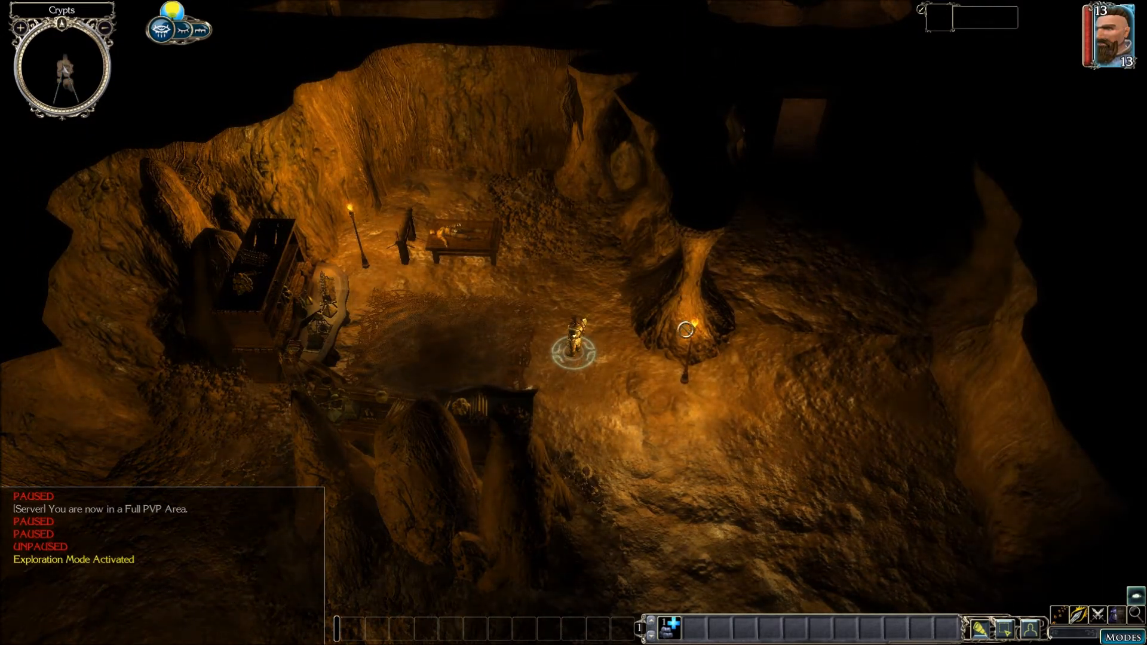
{"action": "middle_click_drag", "start_coordinate": [590, 205], "coordinate": [671, 348]}
- Exit the game test and return to the poe1_crypts area in the toolset
{"action": "key", "text": "Escape"}
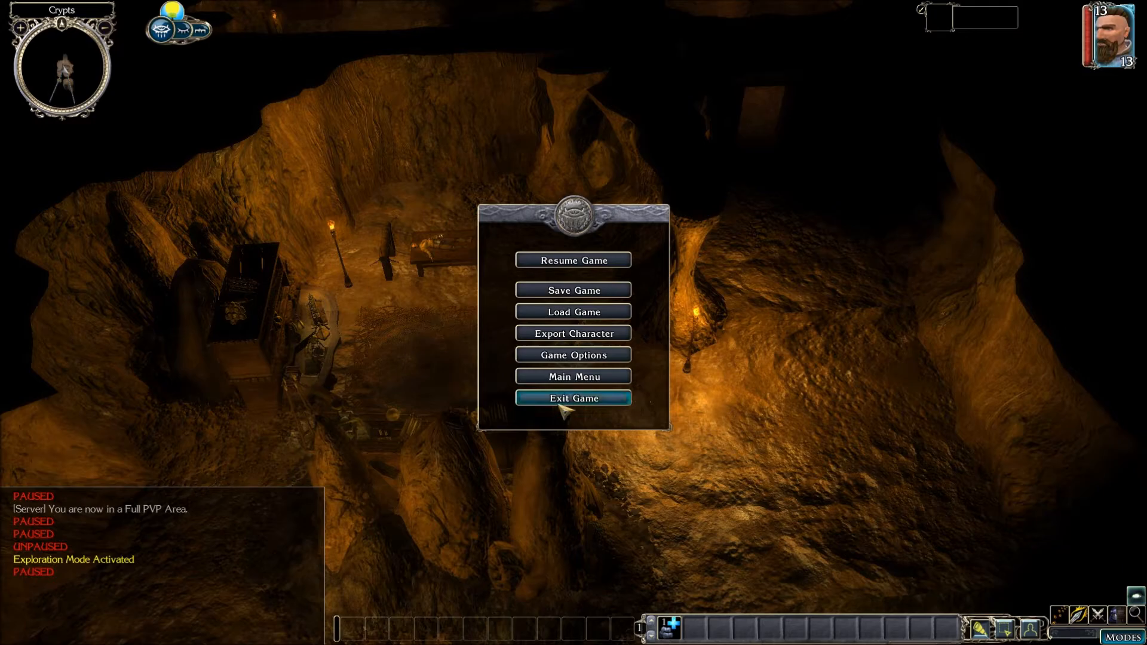
{"action": "left_click", "coordinate": [565, 400]}
{"action": "left_click", "coordinate": [540, 338]}
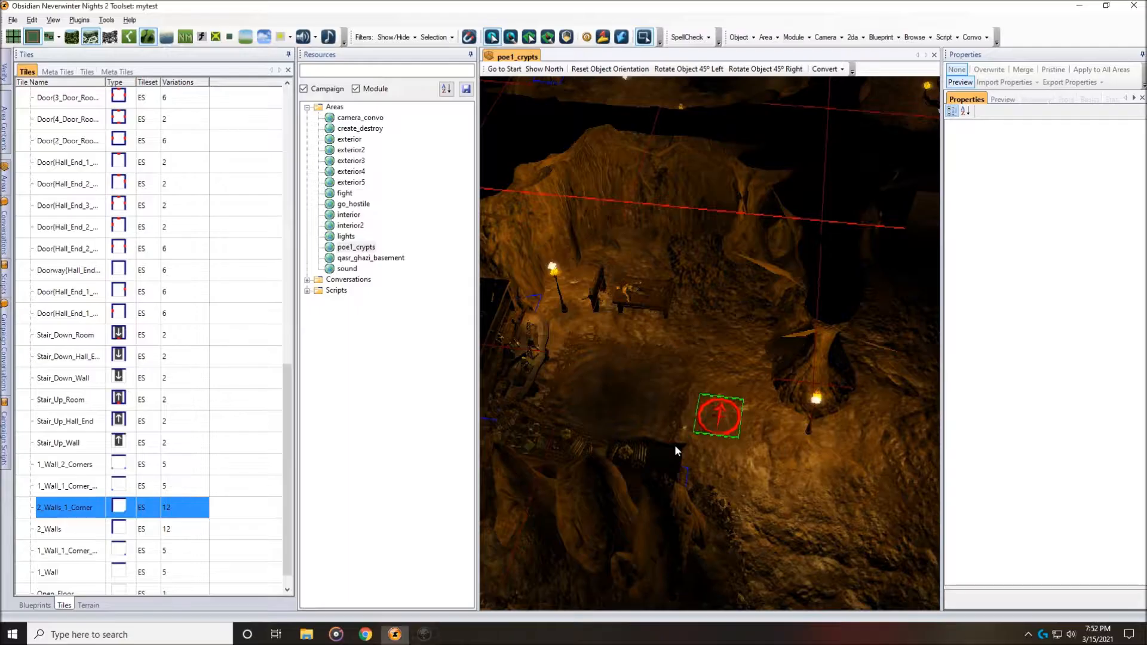
- Select the door beside the chandelier, review its lock properties and set Locked to False
{"action": "middle_click_drag", "start_coordinate": [854, 417], "coordinate": [680, 421]}
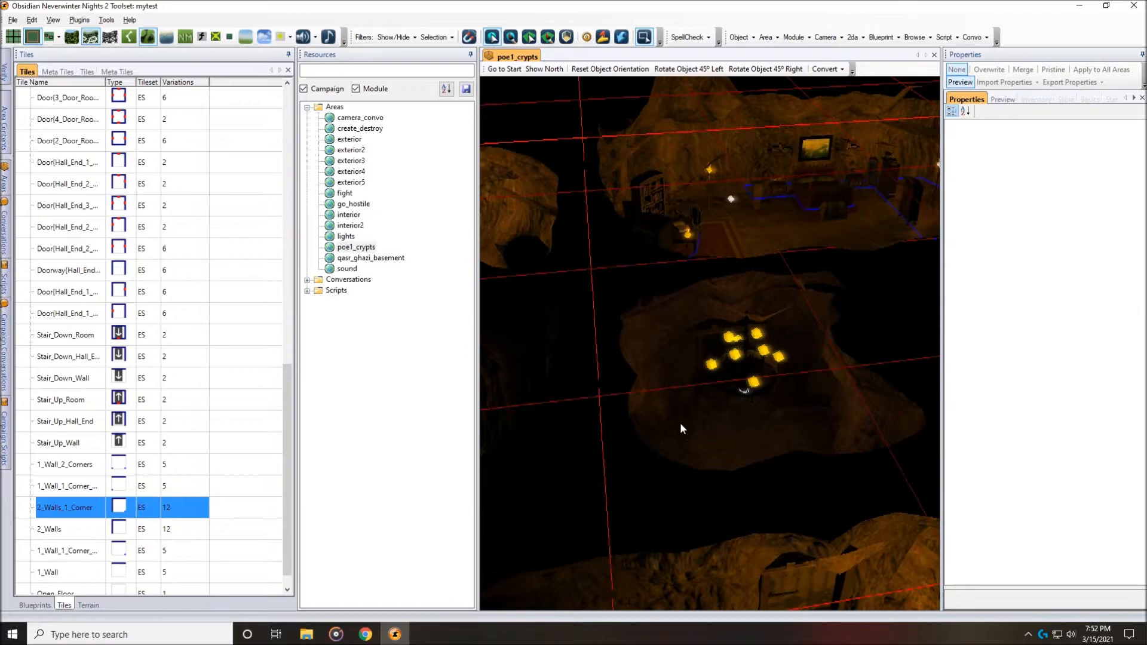
{"action": "scroll", "coordinate": [680, 422], "scroll_direction": "up", "scroll_amount": 2}
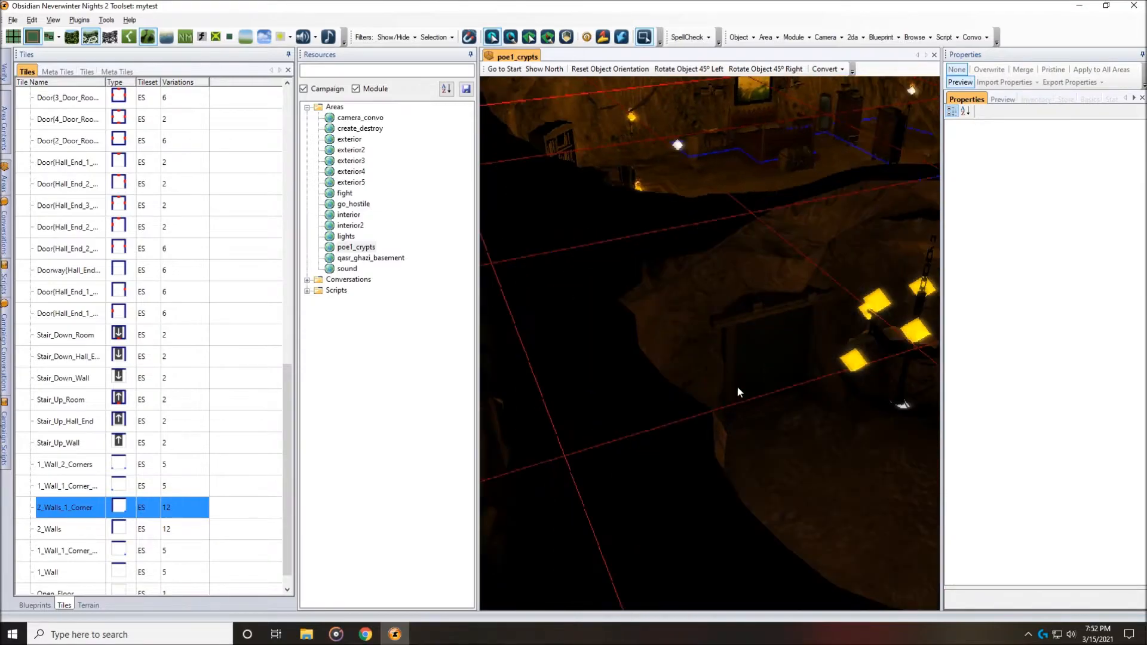
{"action": "left_click", "coordinate": [757, 337]}
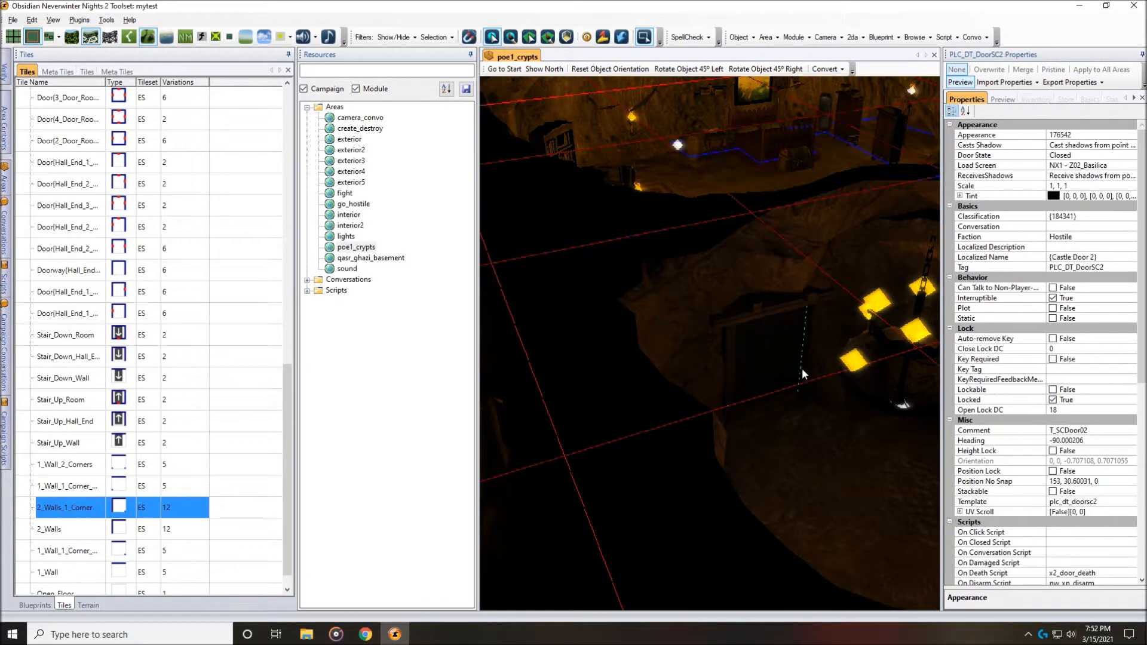
{"action": "left_click", "coordinate": [980, 401]}
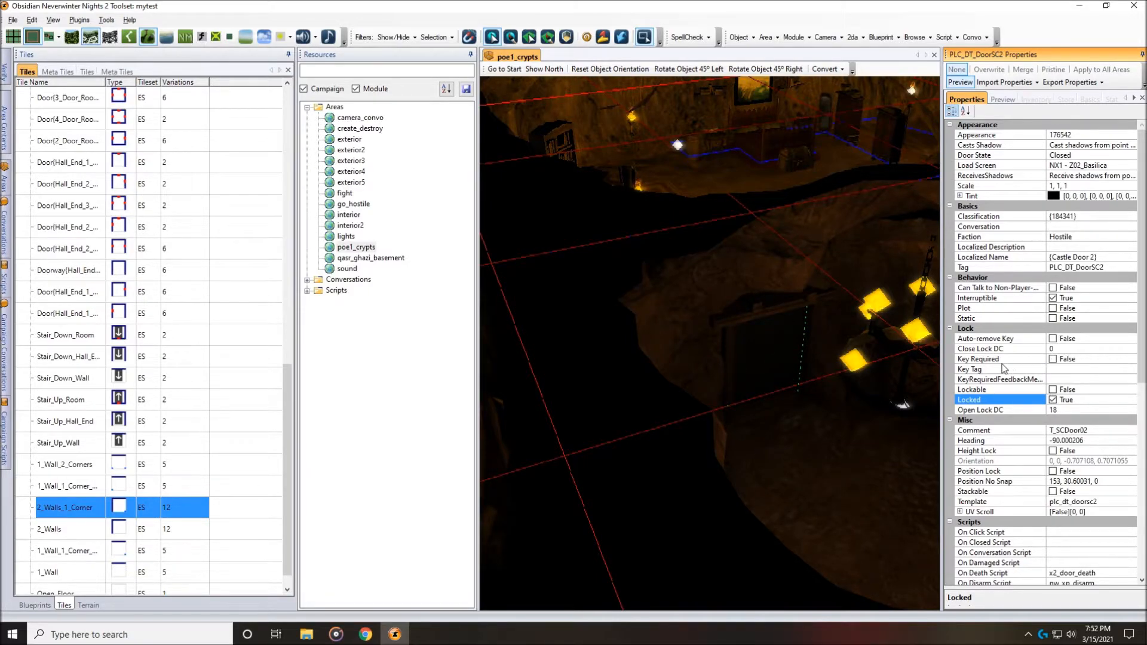
{"action": "left_click", "coordinate": [1082, 369]}
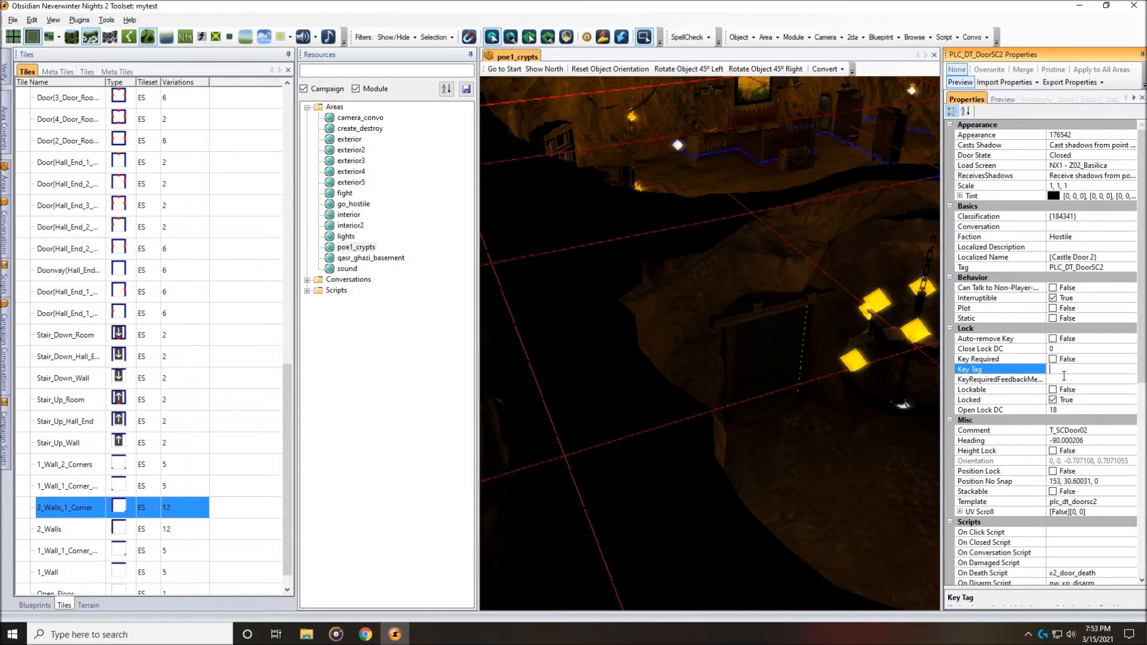
{"action": "mouse_move", "coordinate": [822, 377]}
{"action": "middle_mouse_down"}
{"action": "mouse_move", "coordinate": [838, 379]}
{"action": "mouse_move", "coordinate": [812, 382]}
{"action": "mouse_move", "coordinate": [823, 387]}
{"action": "middle_mouse_up"}
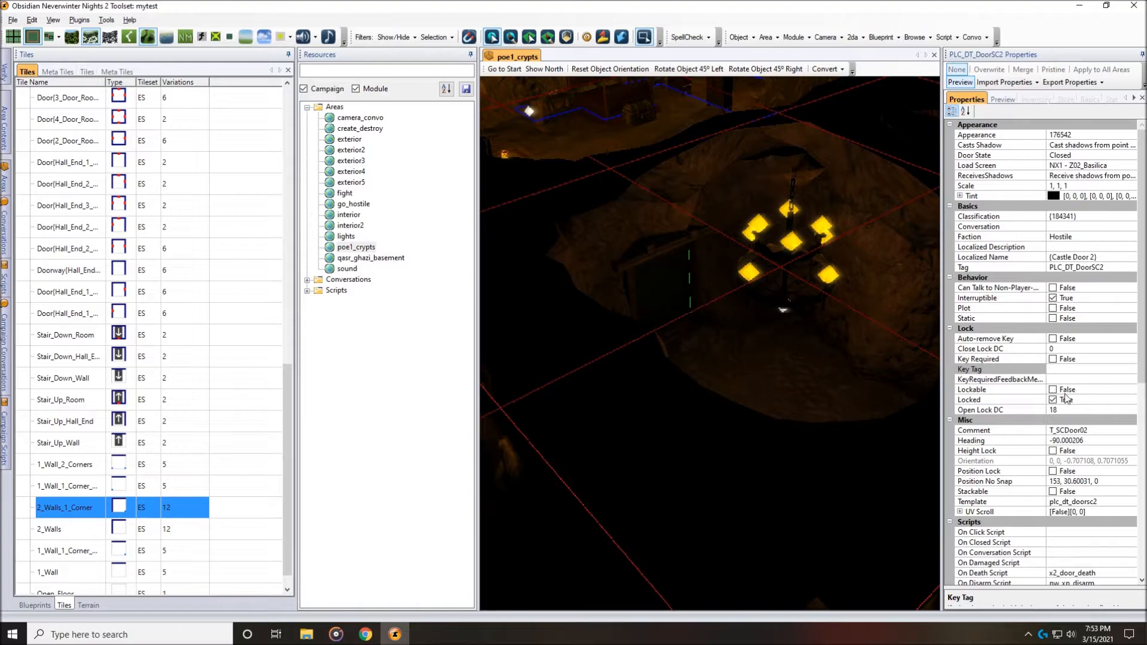
{"action": "left_click", "coordinate": [1054, 400]}
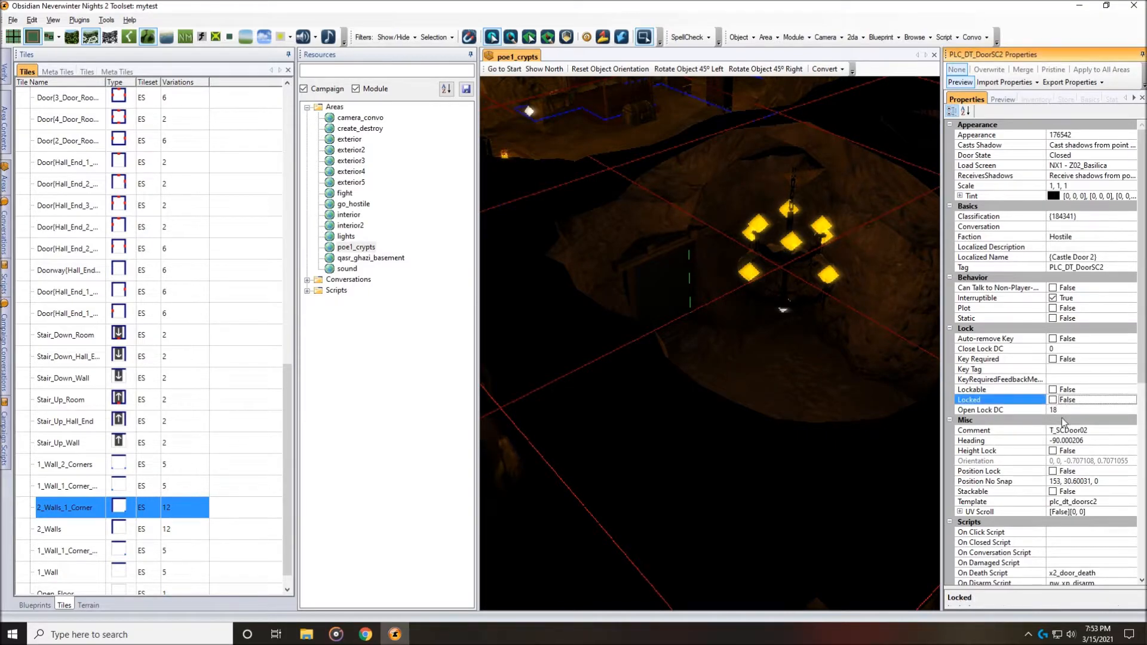
- Set the door's Trapped property to False and review the available trap types
{"action": "left_click_drag", "start_coordinate": [1142, 254], "coordinate": [1142, 442]}
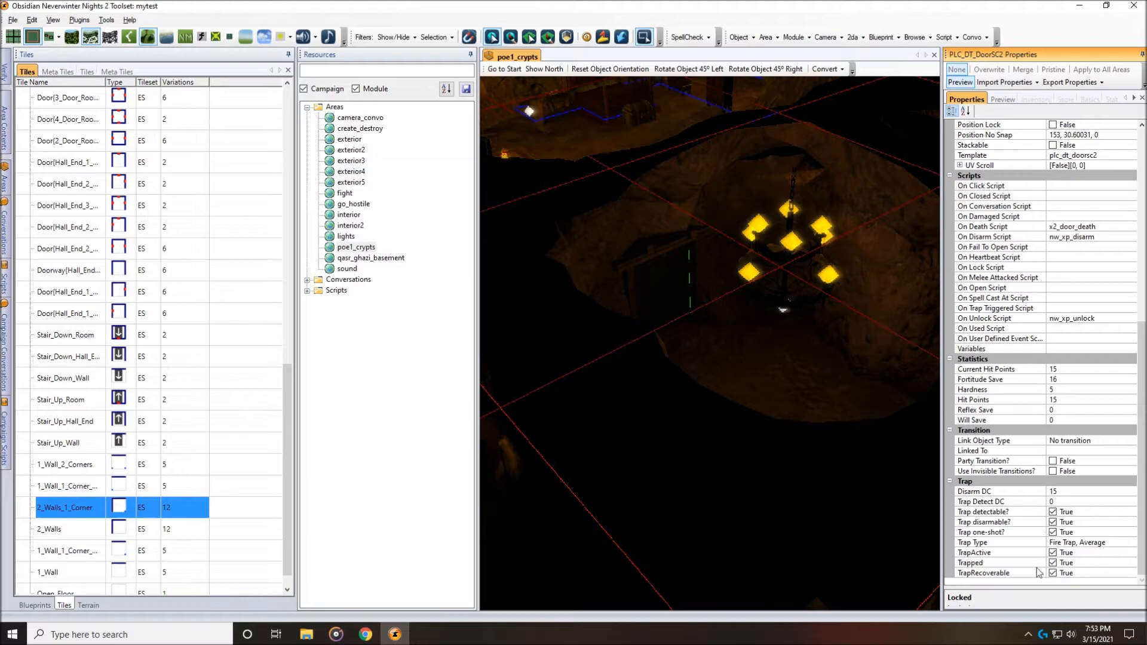
{"action": "left_click", "coordinate": [970, 564]}
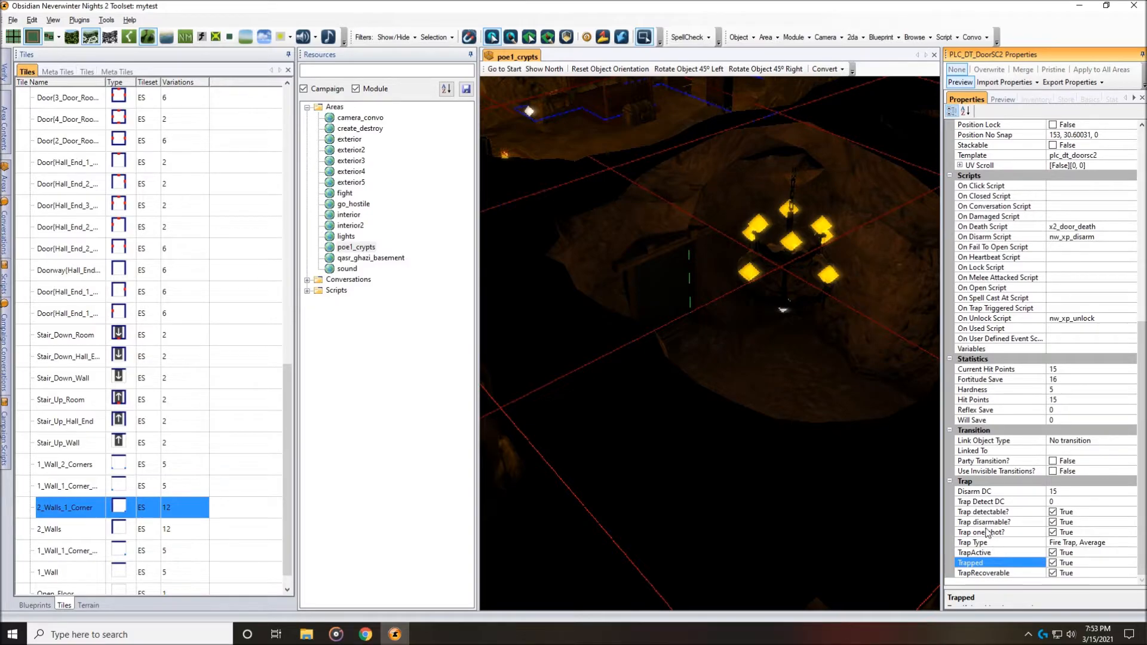
{"action": "left_click", "coordinate": [1073, 564]}
{"action": "left_click", "coordinate": [1135, 545]}
{"action": "left_click", "coordinate": [1131, 542]}
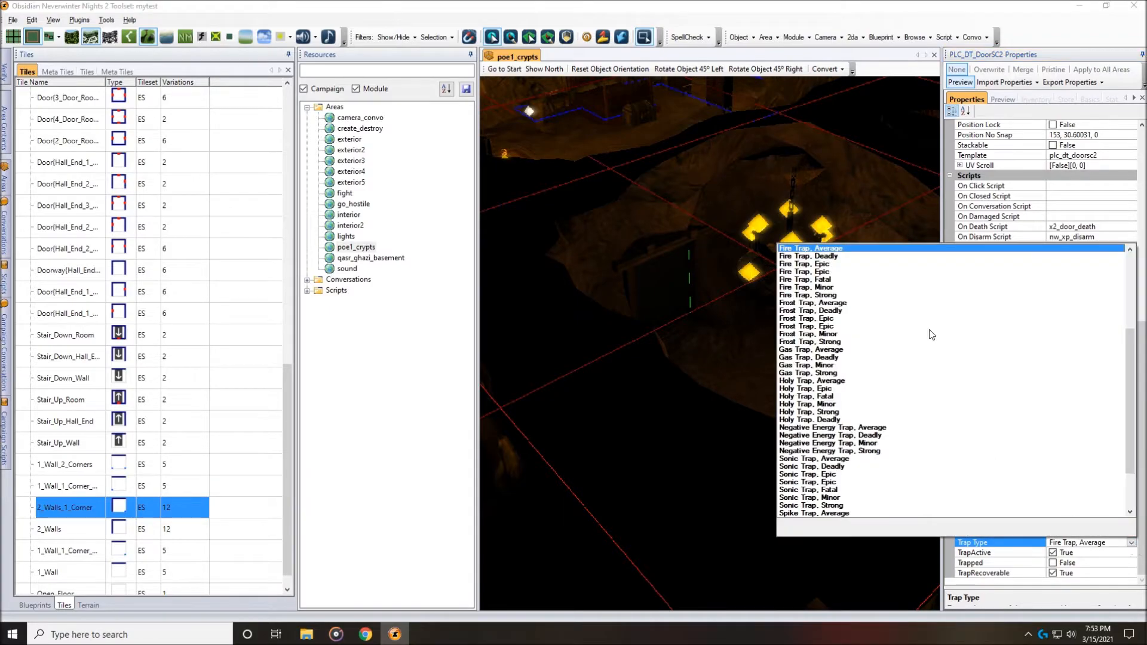
{"action": "left_click", "coordinate": [1143, 435]}
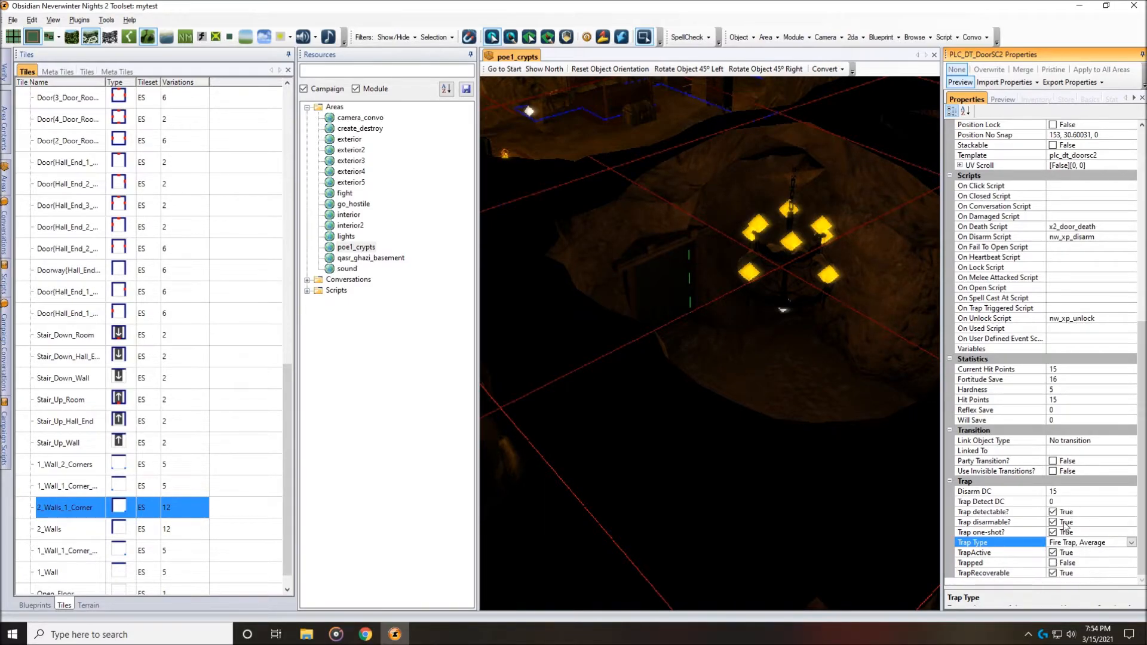
{"action": "left_click", "coordinate": [971, 565]}
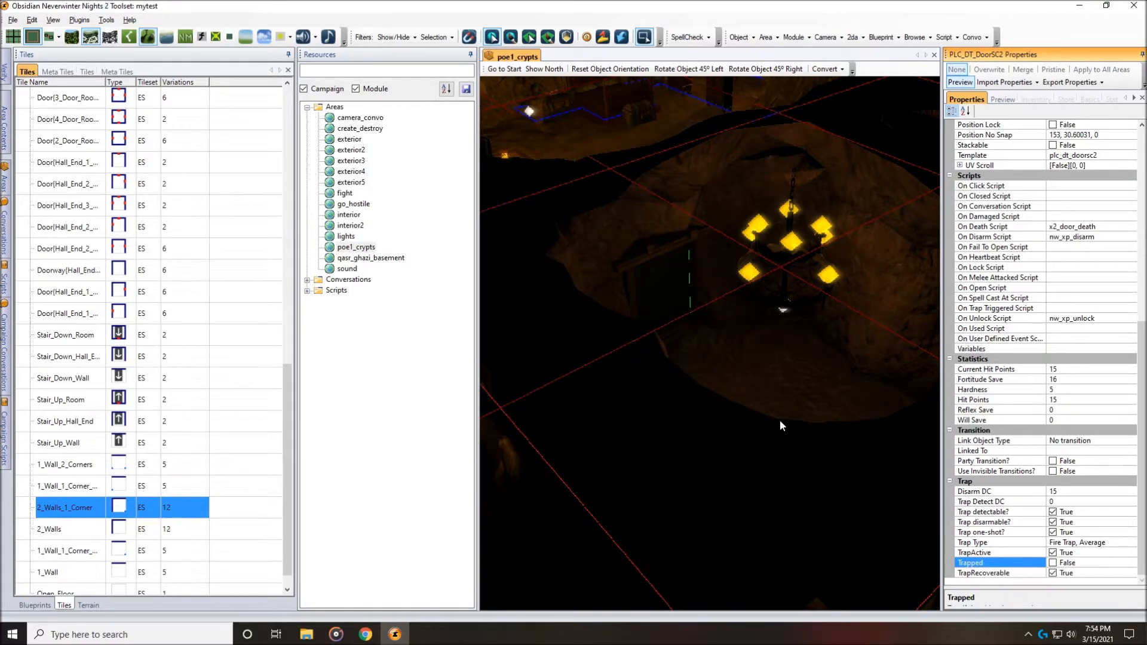
- Deselect the door, enable tile selection and select the Door(3_Door_Room) tile around the chandelier
{"action": "scroll", "coordinate": [775, 432], "scroll_direction": "down", "scroll_amount": 4}
{"action": "mouse_move", "coordinate": [750, 400]}
{"action": "middle_mouse_down"}
{"action": "mouse_move", "coordinate": [732, 452]}
{"action": "mouse_move", "coordinate": [826, 374]}
{"action": "mouse_move", "coordinate": [751, 433]}
{"action": "mouse_move", "coordinate": [792, 411]}
{"action": "mouse_move", "coordinate": [754, 451]}
{"action": "middle_mouse_up"}
{"action": "left_click", "coordinate": [762, 395]}
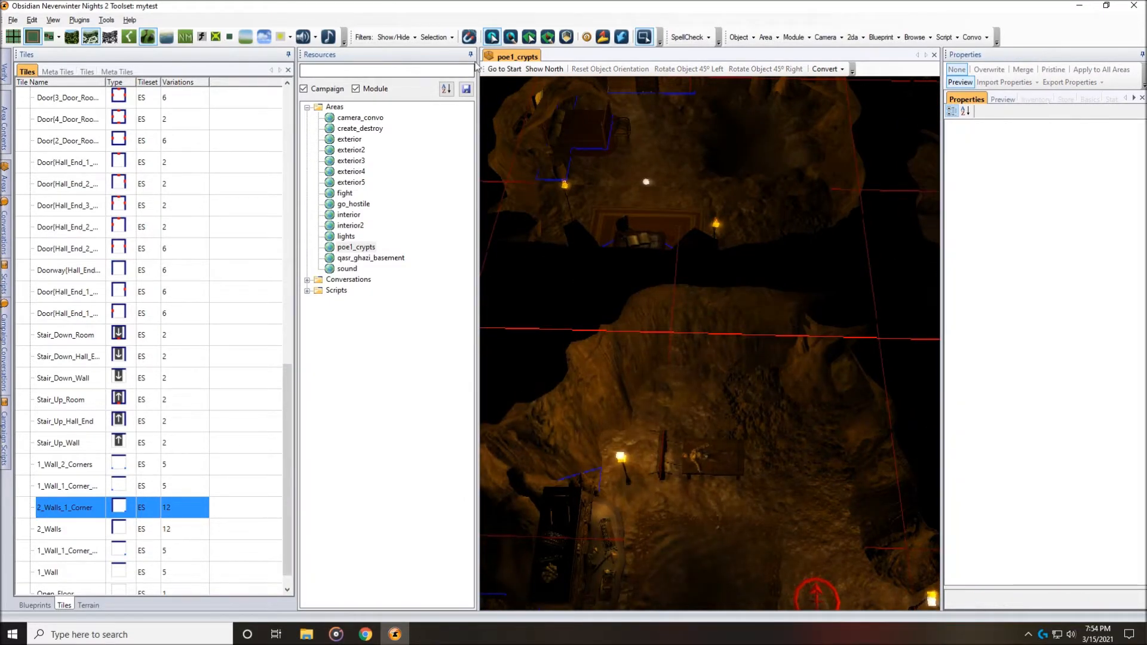
{"action": "left_click", "coordinate": [566, 37]}
{"action": "left_click_drag", "start_coordinate": [779, 392], "coordinate": [575, 391]}
{"action": "middle_click_drag", "start_coordinate": [753, 444], "coordinate": [704, 417]}
{"action": "left_click", "coordinate": [757, 355]}
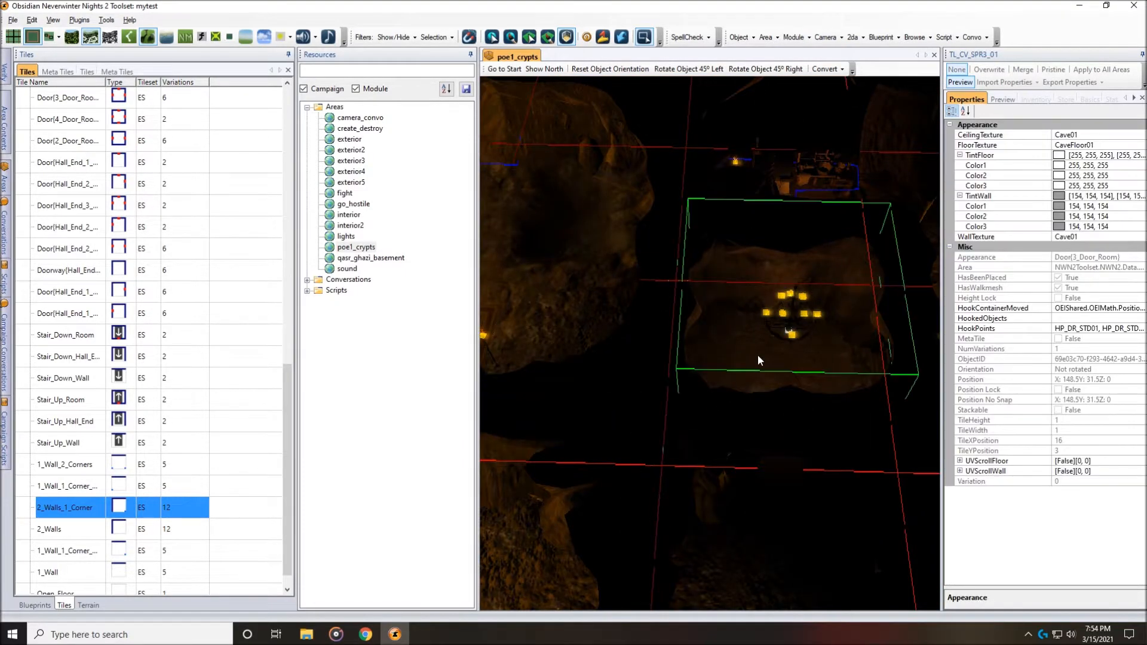
- Select the 2_Walls cave tile next to the torch and table to examine where it meets its neighbour
{"action": "middle_click_drag", "start_coordinate": [795, 364], "coordinate": [753, 371]}
{"action": "left_click", "coordinate": [753, 371]}
{"action": "left_click", "coordinate": [591, 376]}
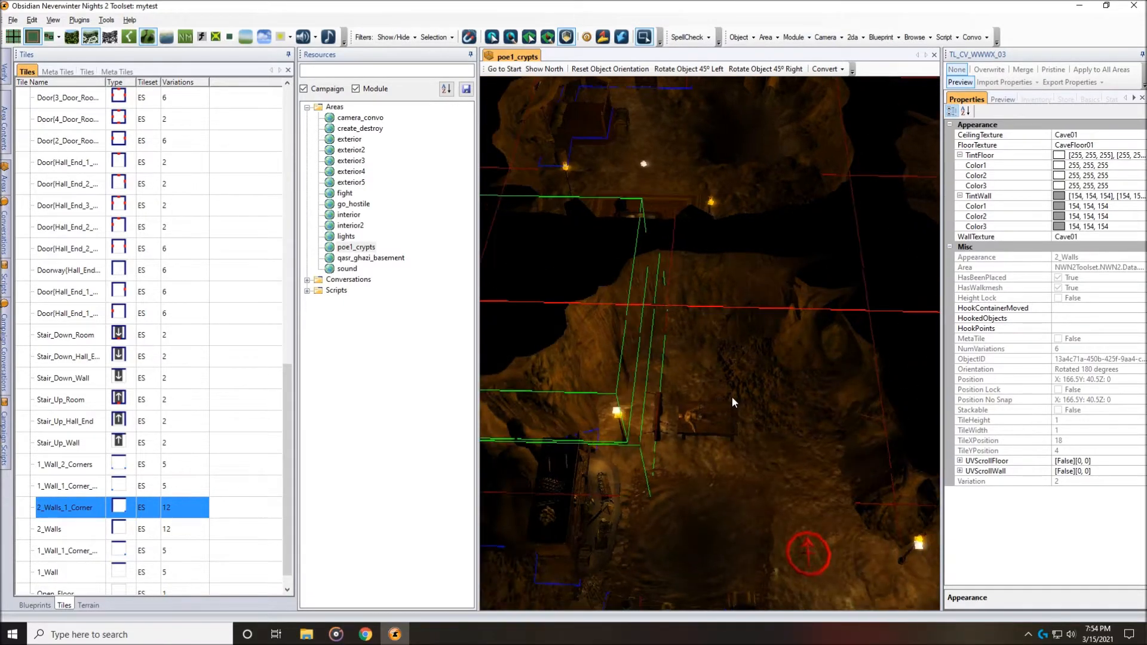
{"action": "mouse_move", "coordinate": [776, 383]}
{"action": "middle_mouse_down"}
{"action": "mouse_move", "coordinate": [787, 383]}
{"action": "mouse_move", "coordinate": [788, 353]}
{"action": "middle_mouse_up"}
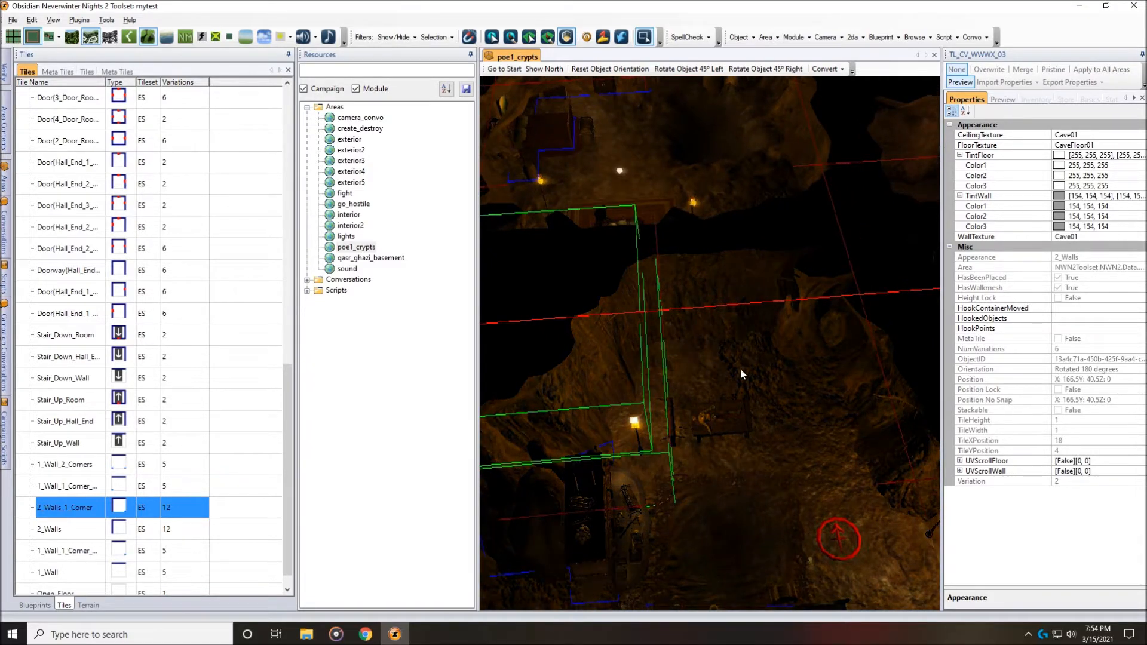
{"action": "mouse_move", "coordinate": [721, 369]}
{"action": "middle_mouse_down"}
{"action": "mouse_move", "coordinate": [752, 356]}
{"action": "mouse_move", "coordinate": [683, 367]}
{"action": "mouse_move", "coordinate": [745, 374]}
{"action": "mouse_move", "coordinate": [651, 361]}
{"action": "middle_mouse_up"}
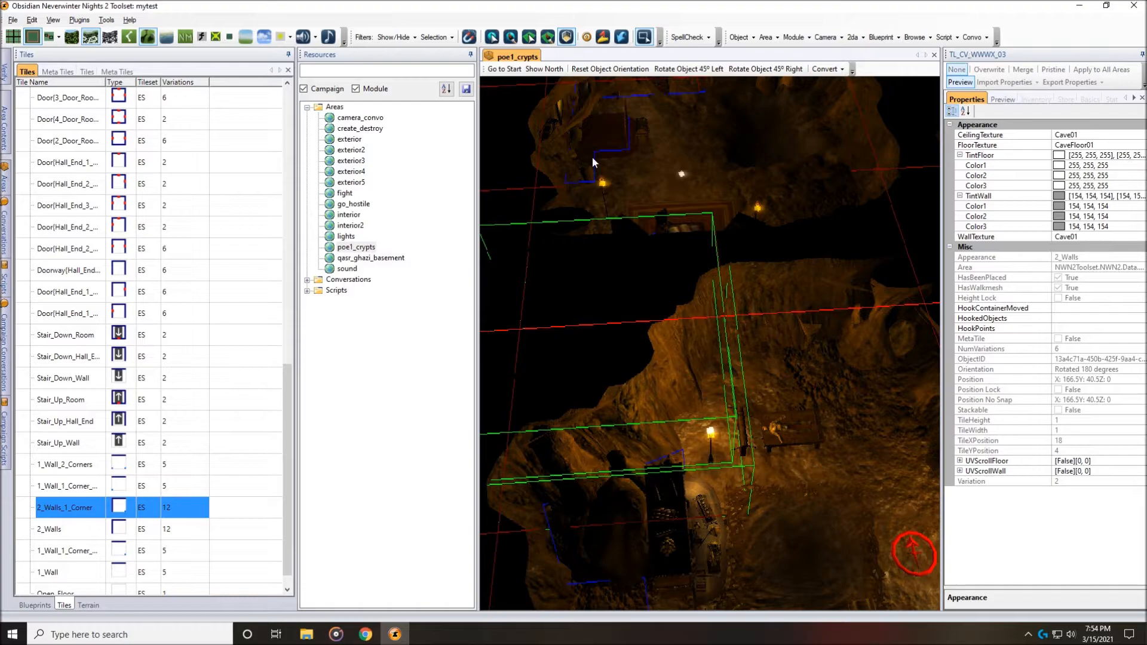
- Collapse the Estate tileset and expand the Caves tileset to list its tiles
{"action": "left_click_drag", "start_coordinate": [287, 412], "coordinate": [285, 134]}
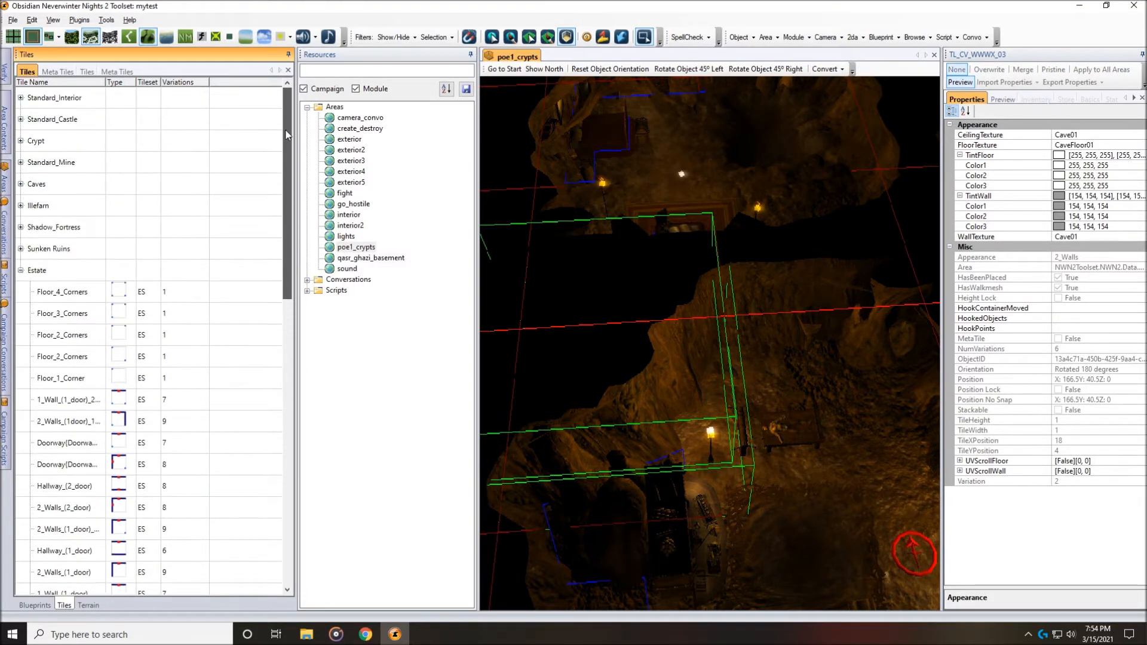
{"action": "left_click", "coordinate": [20, 270]}
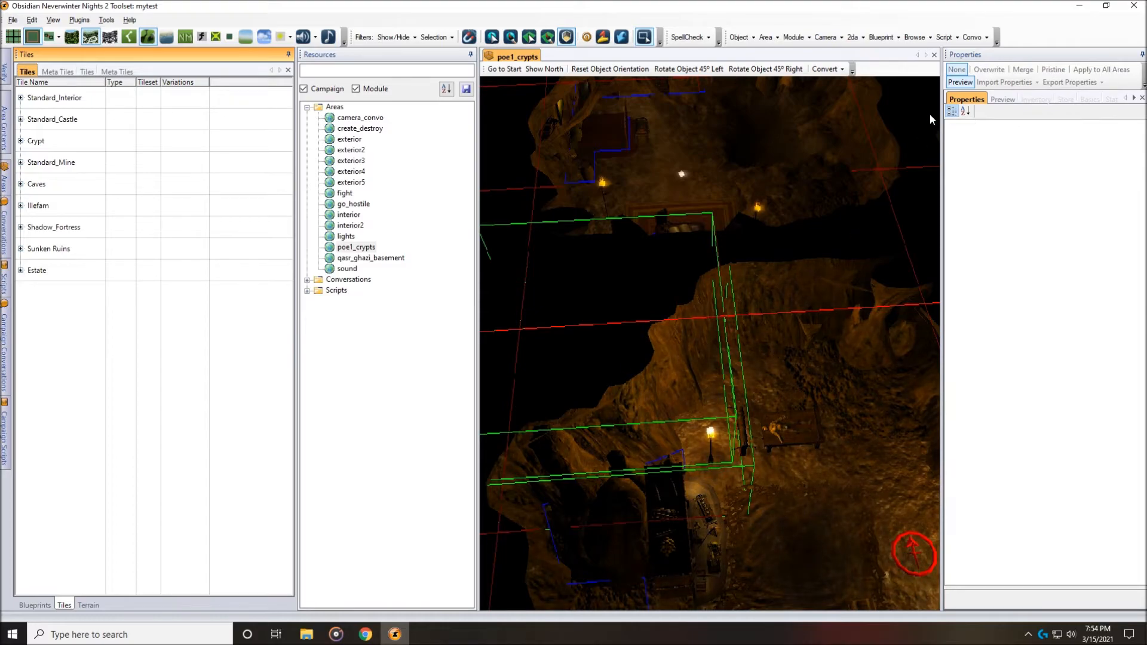
{"action": "left_click", "coordinate": [848, 387]}
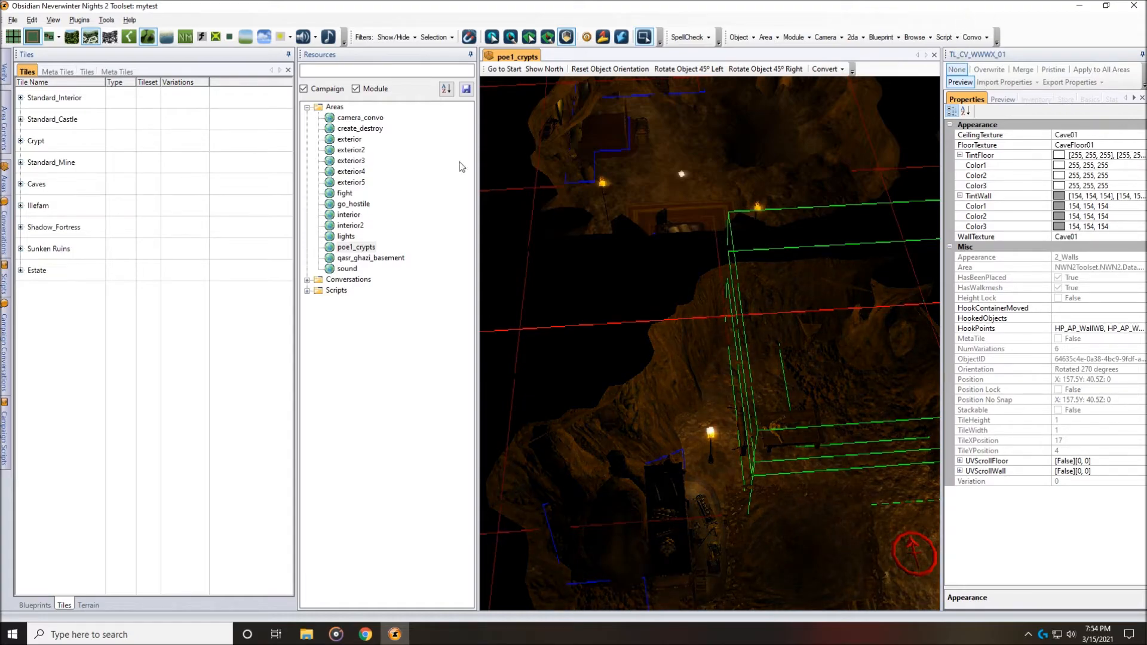
{"action": "left_click", "coordinate": [20, 184]}
- Select the two adjoining 2_Walls cave tiles by the torch in turn to compare their orientation and variation
{"action": "middle_click_drag", "start_coordinate": [834, 388], "coordinate": [664, 400]}
{"action": "left_click", "coordinate": [656, 398]}
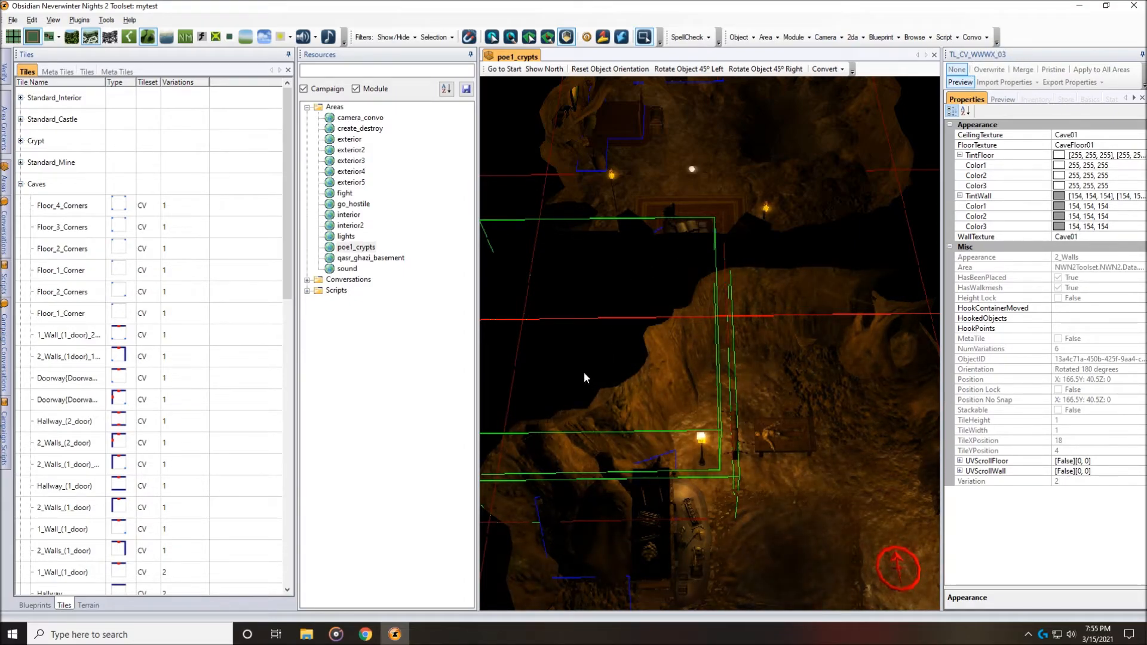
{"action": "left_click", "coordinate": [851, 395]}
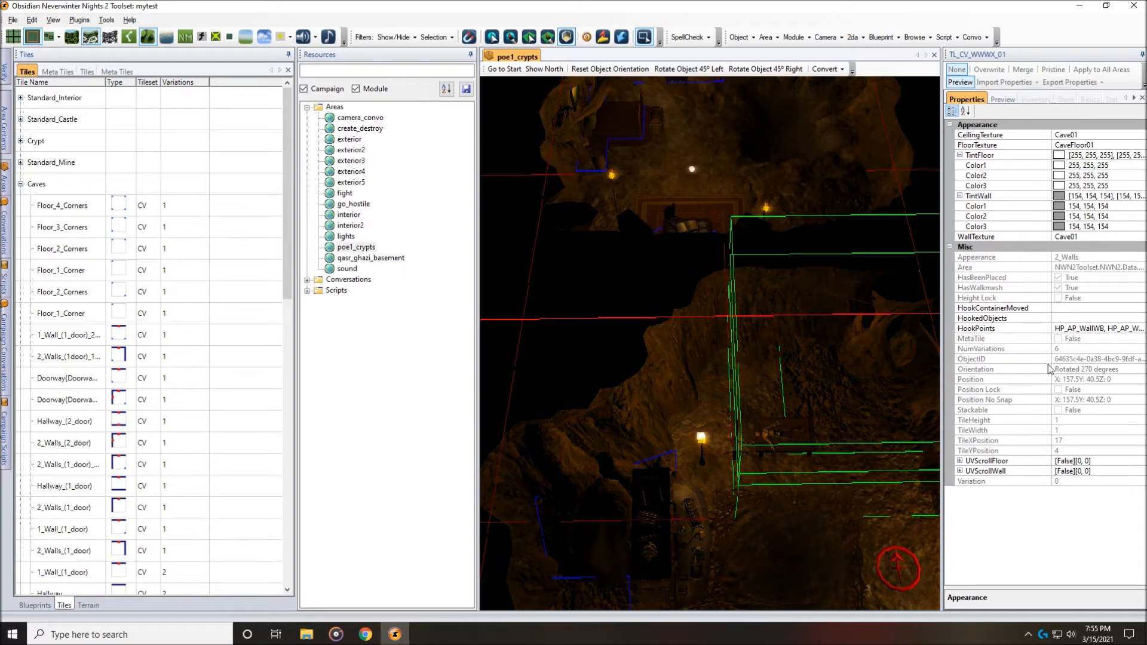
{"action": "left_click", "coordinate": [609, 367]}
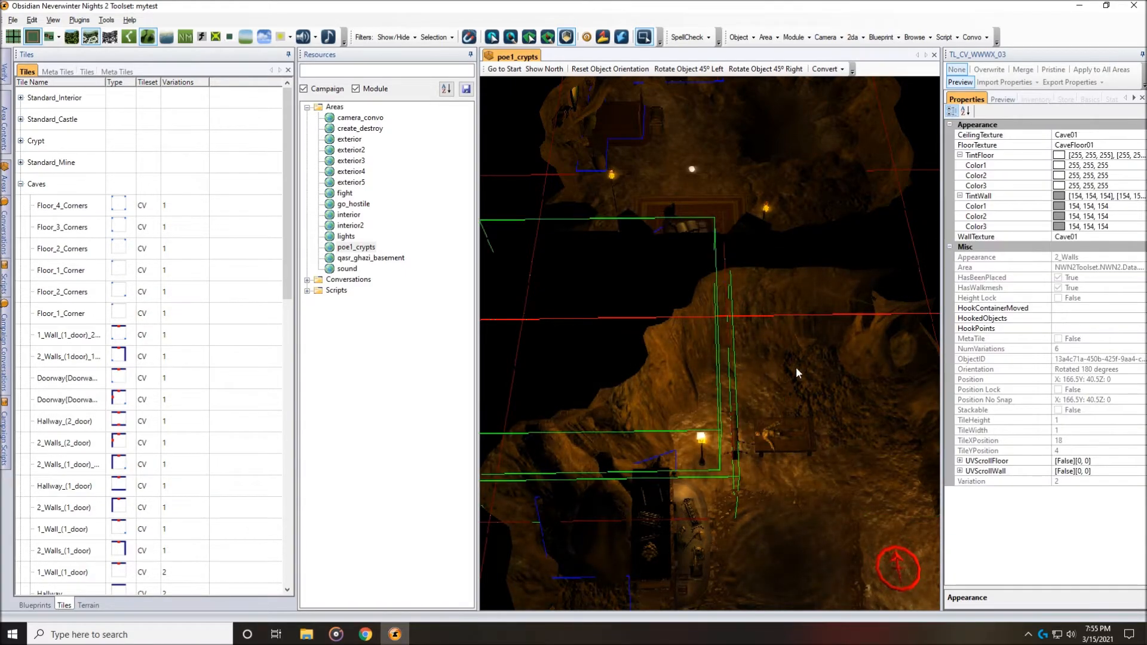
- Alternate between the two neighbouring 2_Walls cave tiles to compare their orientation and variation once more
{"action": "left_click", "coordinate": [845, 356]}
{"action": "left_click", "coordinate": [637, 363]}
{"action": "left_click", "coordinate": [814, 366]}
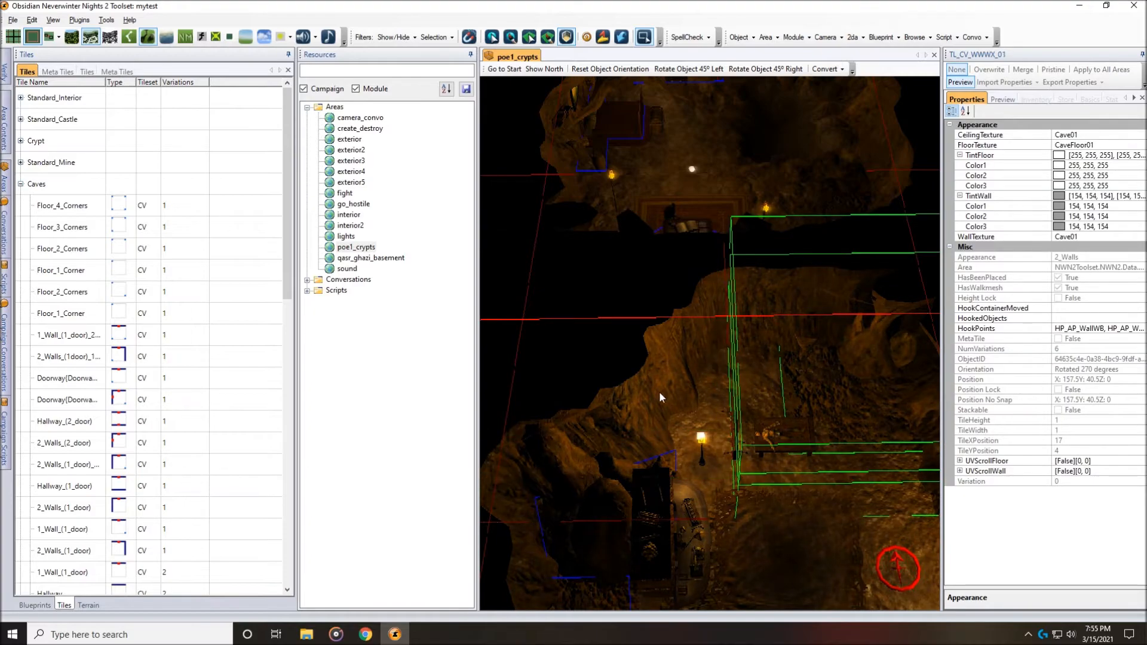
{"action": "left_click", "coordinate": [634, 398]}
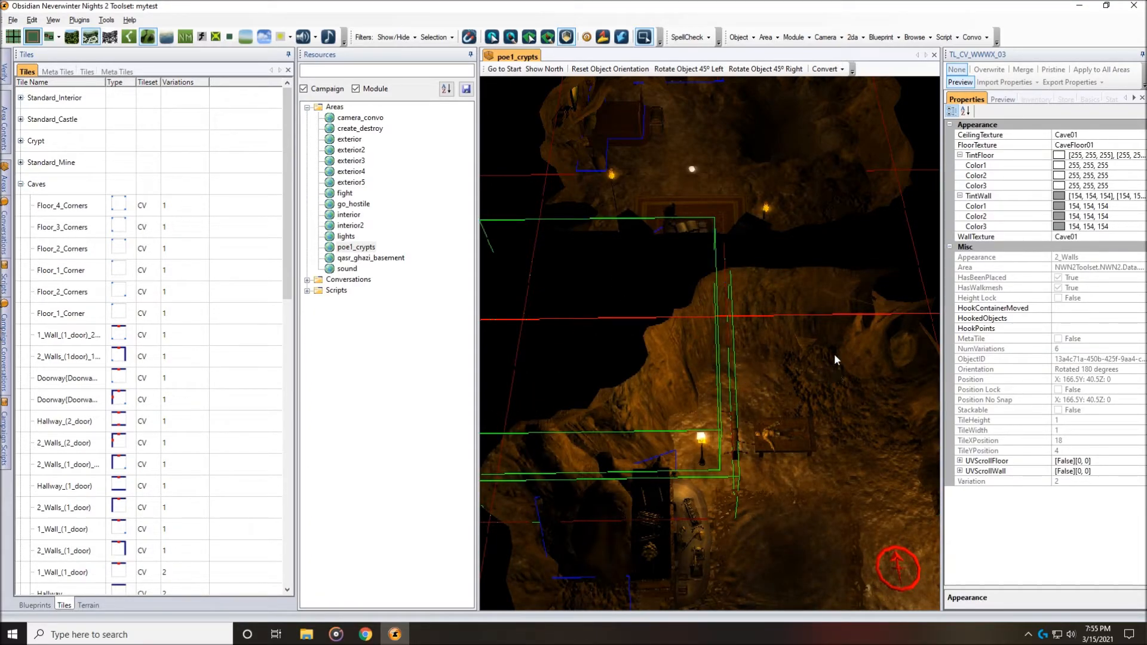
- Delete the 2_Walls cave tile beside the torch and save the module
{"action": "middle_click_drag", "start_coordinate": [785, 379], "coordinate": [784, 356]}
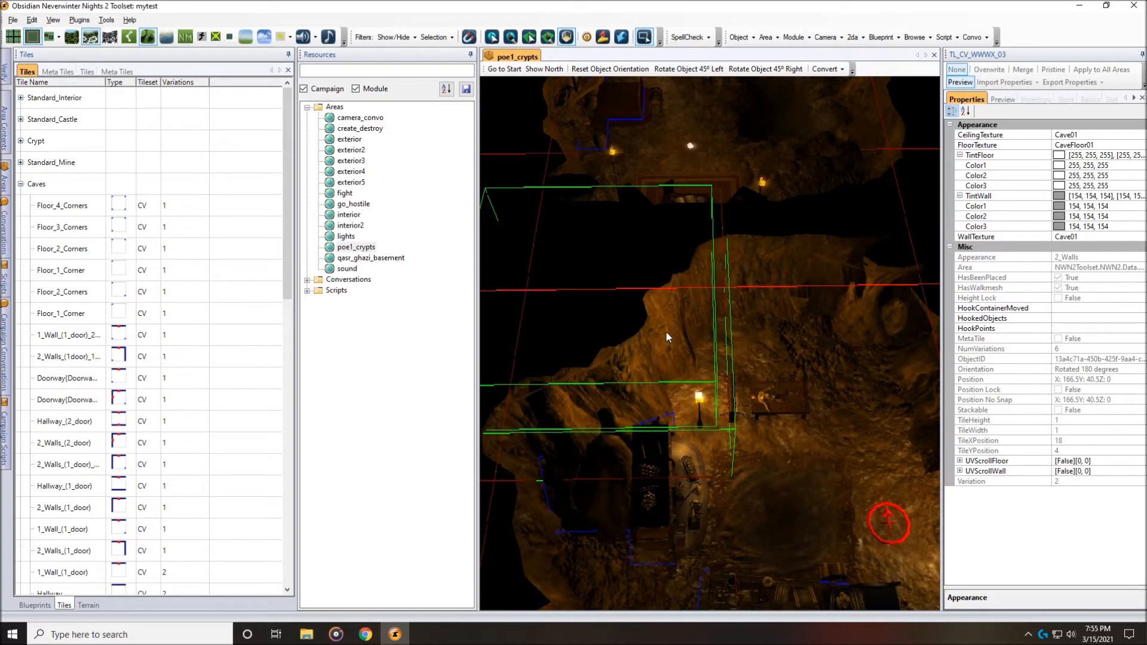
{"action": "key", "text": "Delete"}
{"action": "middle_click_drag", "start_coordinate": [884, 435], "coordinate": [831, 410]}
{"action": "key", "text": "ctrl+s"}
{"action": "key", "text": "Return"}
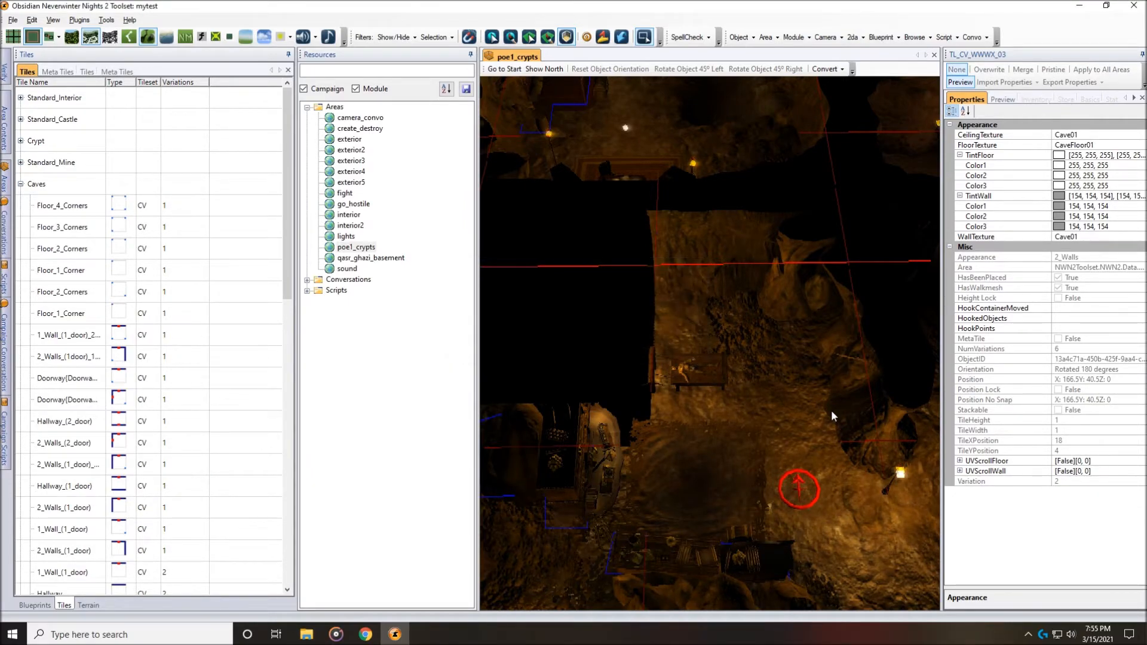
- Run the module and examine the gap left by the deleted cave tile from several camera angles
{"action": "left_click", "coordinate": [14, 21]}
{"action": "left_click", "coordinate": [60, 233]}
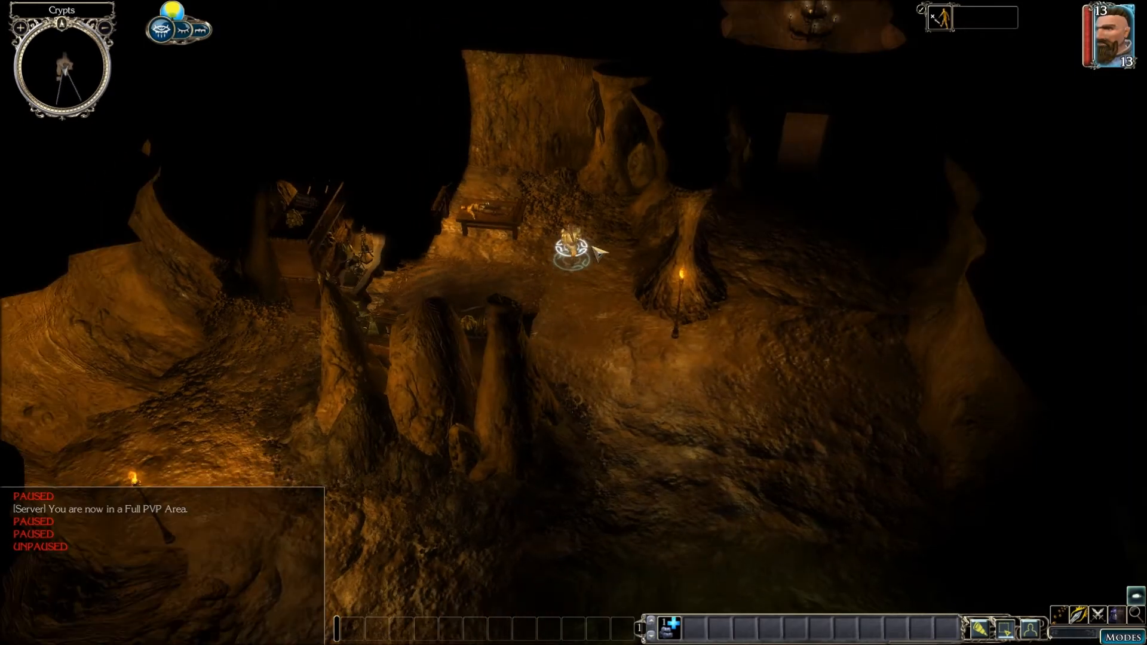
{"action": "key", "text": "KP_Multiply"}
{"action": "scroll", "coordinate": [605, 246], "scroll_direction": "down", "scroll_amount": 5}
{"action": "middle_click_drag", "start_coordinate": [605, 246], "coordinate": [576, 272]}
{"action": "middle_click_drag", "start_coordinate": [297, 249], "coordinate": [197, 248]}
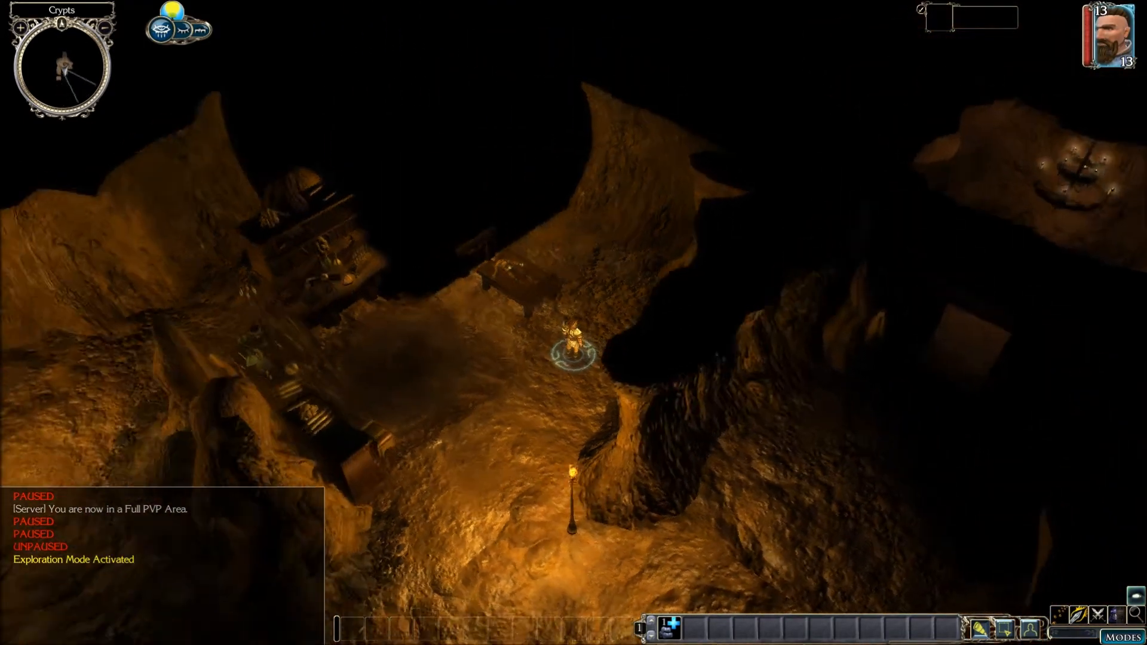
{"action": "middle_click_drag", "start_coordinate": [478, 156], "coordinate": [546, 180]}
{"action": "middle_click_drag", "start_coordinate": [938, 131], "coordinate": [1038, 209]}
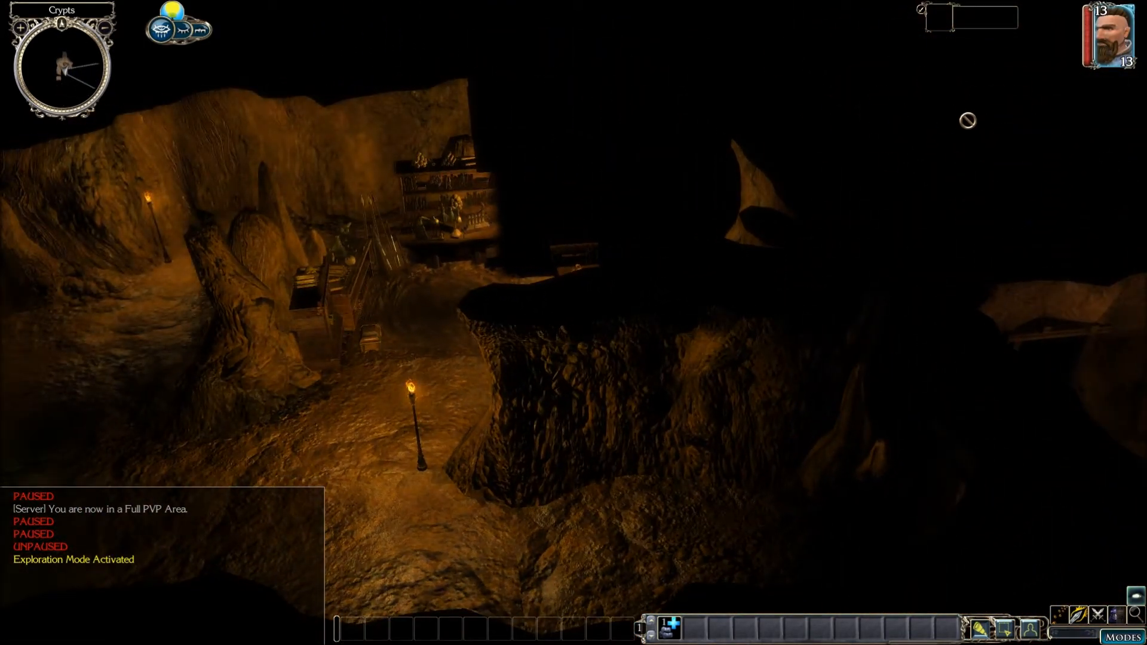
{"action": "middle_click_drag", "start_coordinate": [418, 150], "coordinate": [458, 185]}
{"action": "middle_click_drag", "start_coordinate": [418, 143], "coordinate": [447, 205]}
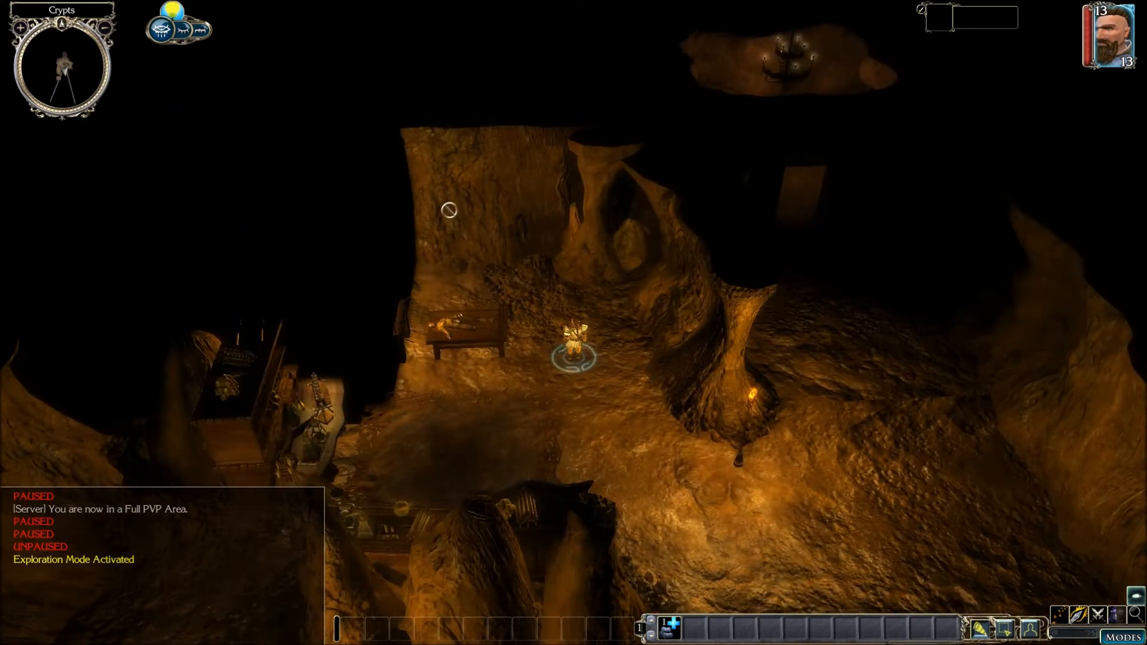
{"action": "middle_click_drag", "start_coordinate": [545, 277], "coordinate": [625, 202]}
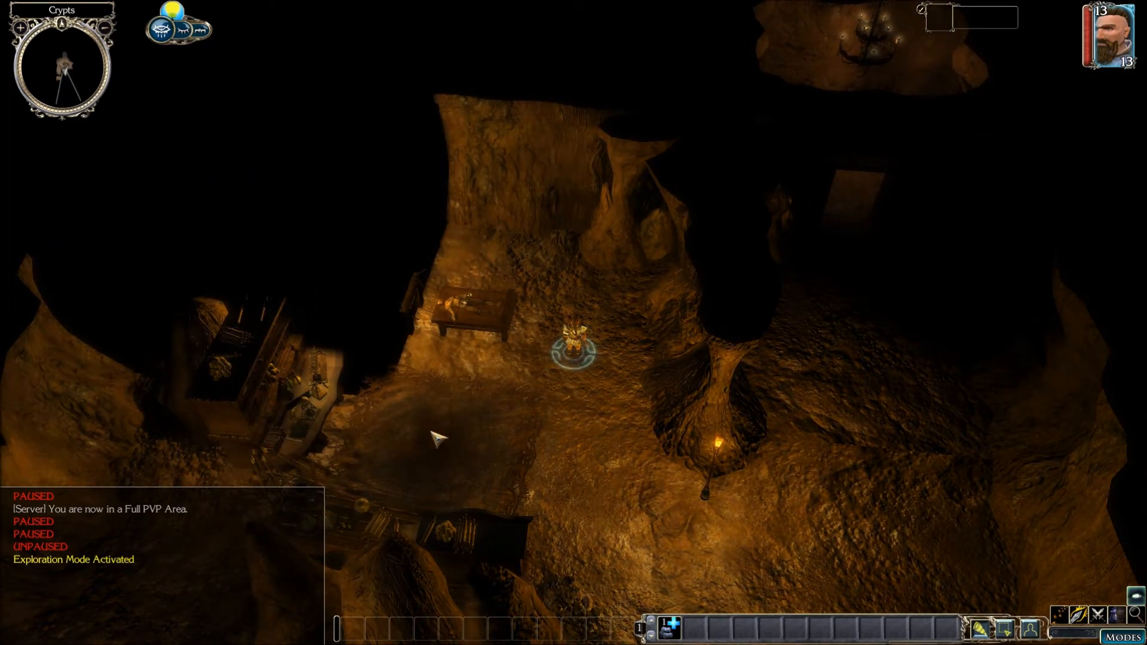
- Exit the game and return to the toolset
{"action": "key", "text": "Escape"}
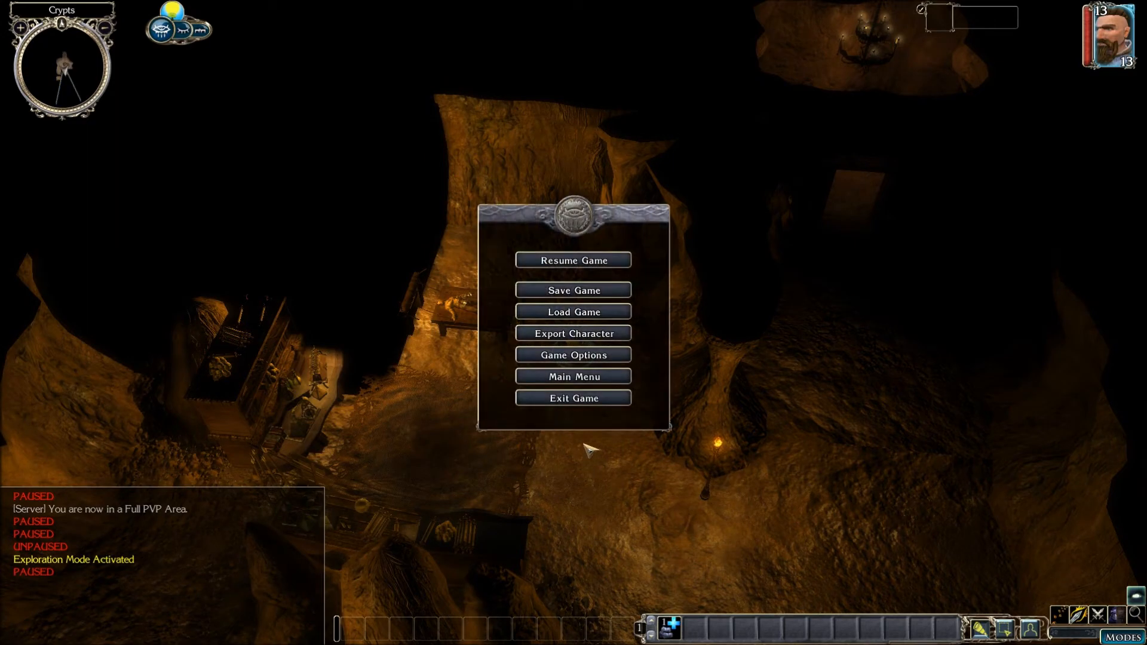
{"action": "left_click", "coordinate": [573, 398]}
{"action": "left_click", "coordinate": [554, 341]}
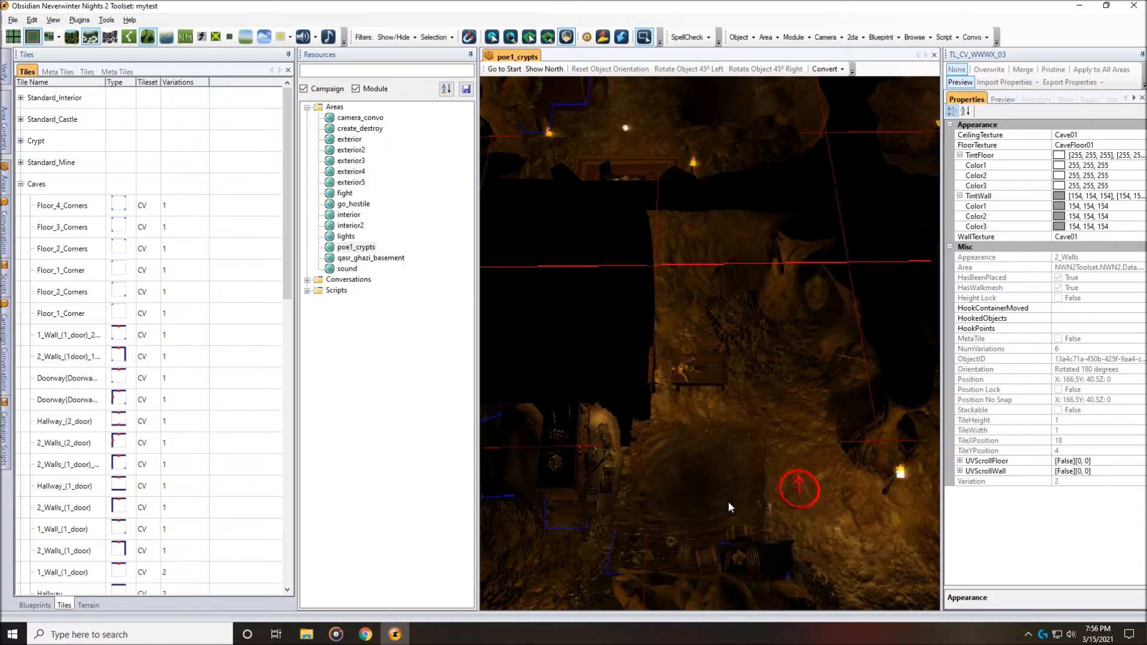
- Place a 2_Walls tile from the Caves tileset in the empty grid square next to the table
{"action": "left_click", "coordinate": [747, 349]}
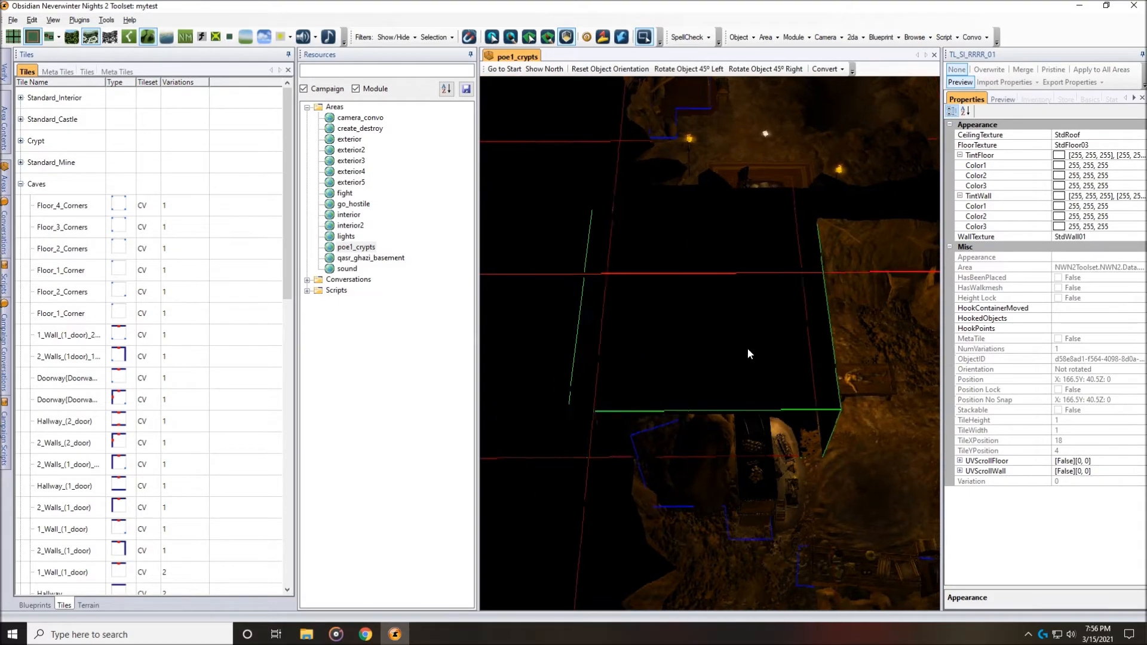
{"action": "left_click_drag", "start_coordinate": [289, 240], "coordinate": [311, 454]}
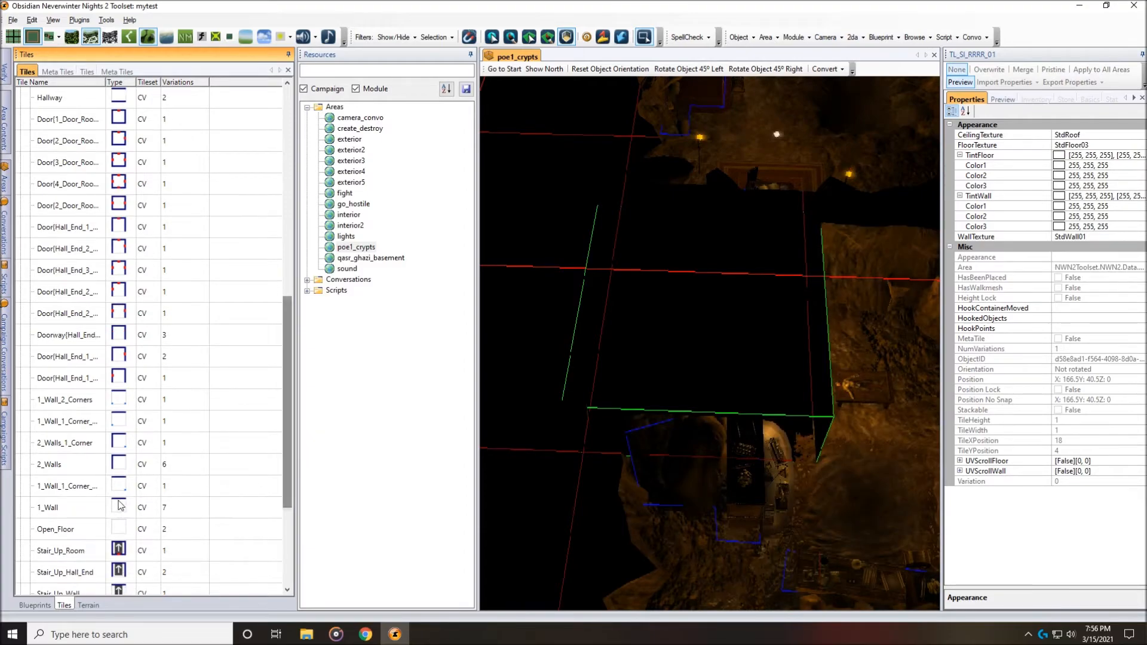
{"action": "left_click", "coordinate": [81, 467]}
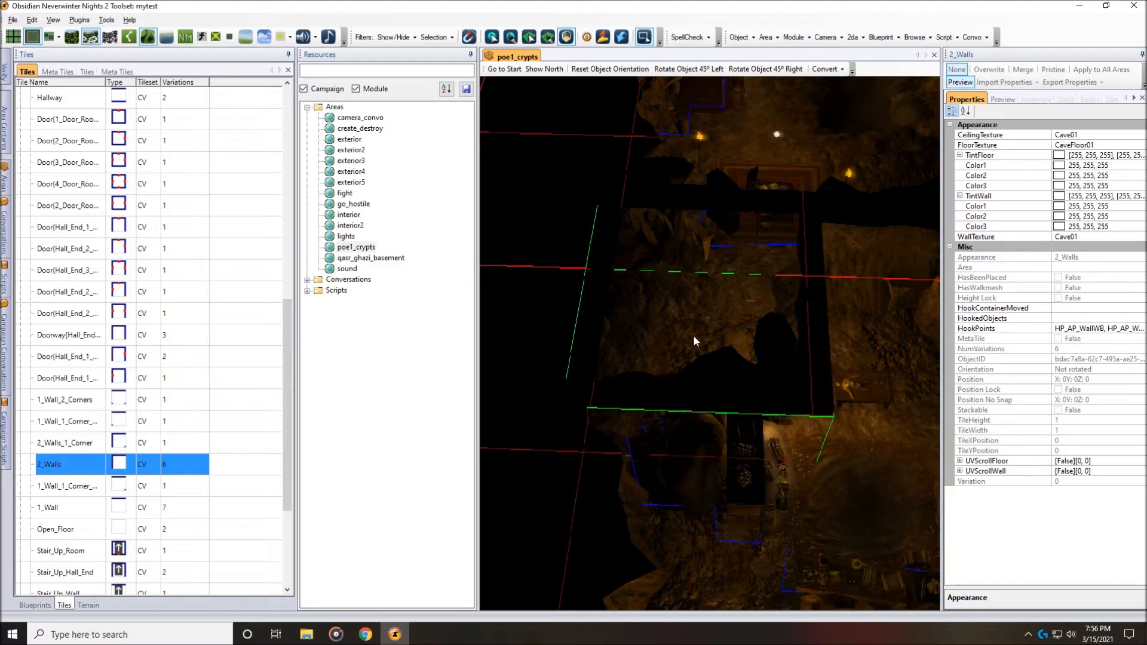
{"action": "left_click", "coordinate": [693, 334]}
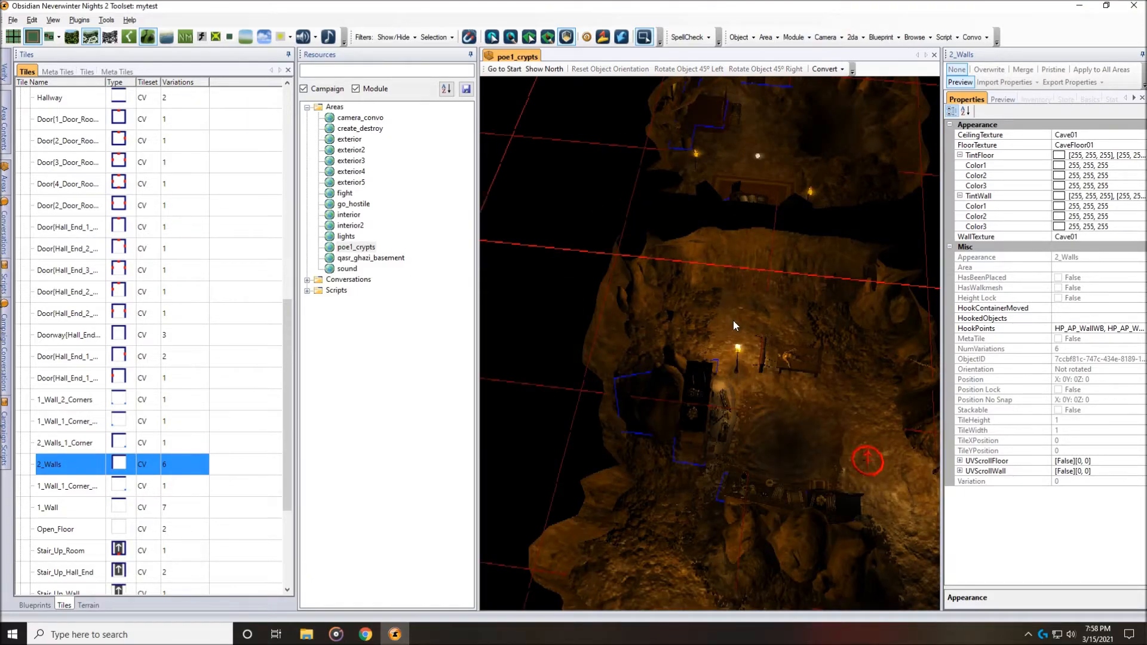
- Place the 2_Walls tile repeatedly on the same square to cycle through its wall variations
{"action": "left_click", "coordinate": [734, 322]}
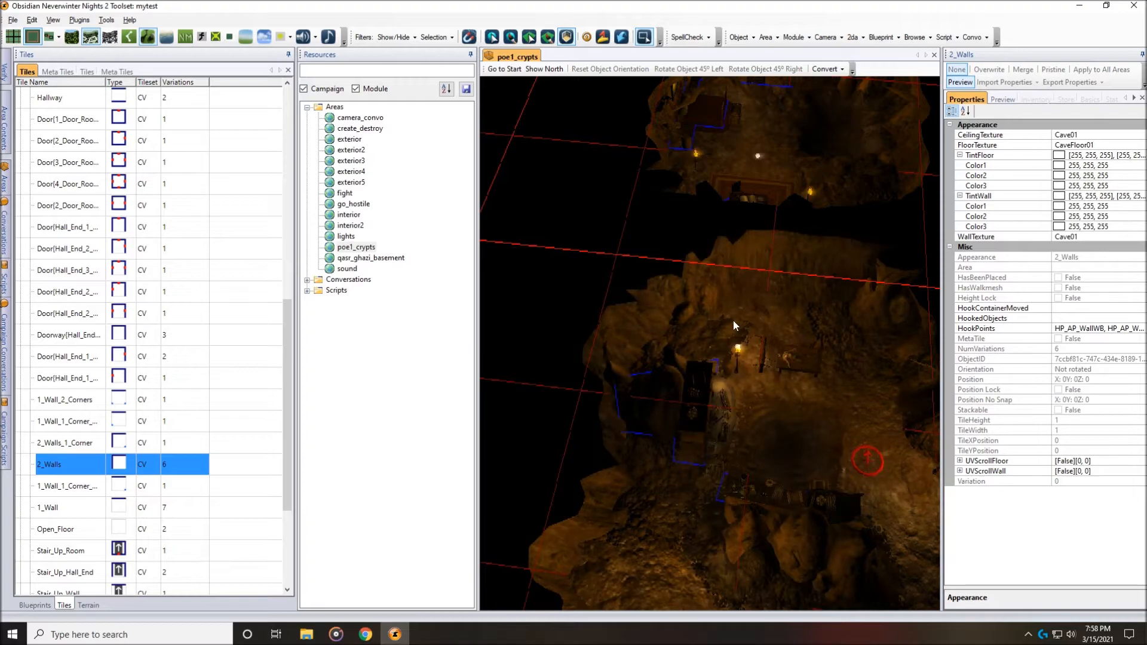
{"action": "left_click", "coordinate": [733, 321]}
{"action": "left_click", "coordinate": [733, 320]}
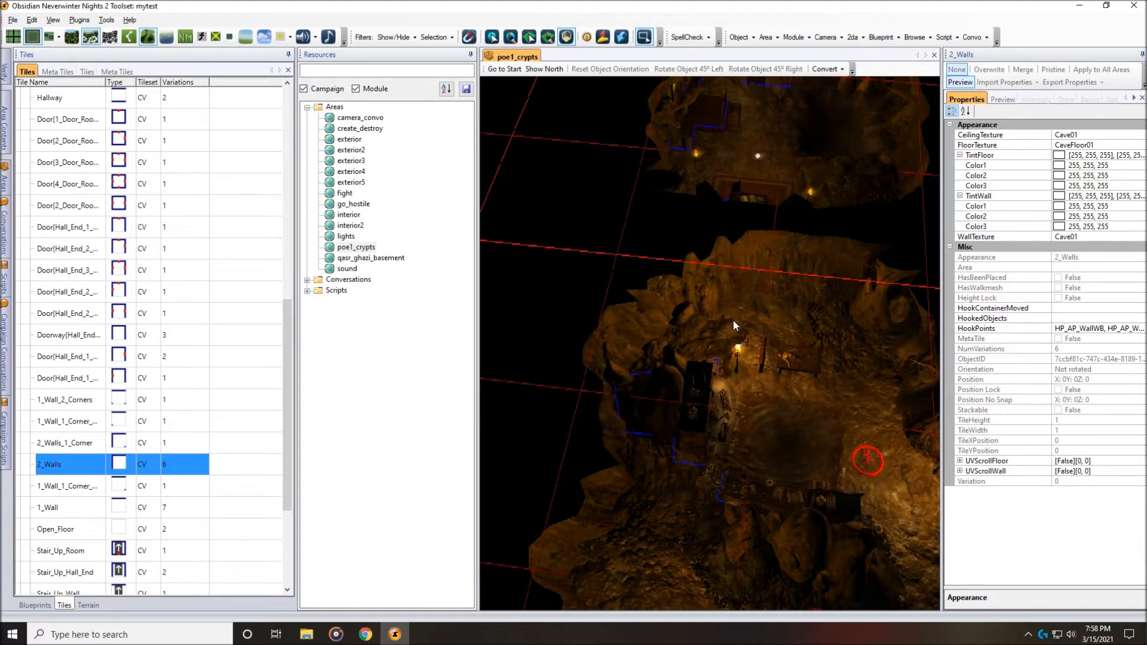
{"action": "mouse_move", "coordinate": [733, 320]}
{"action": "middle_mouse_down"}
{"action": "mouse_move", "coordinate": [769, 324]}
{"action": "mouse_move", "coordinate": [749, 324]}
{"action": "middle_mouse_up"}
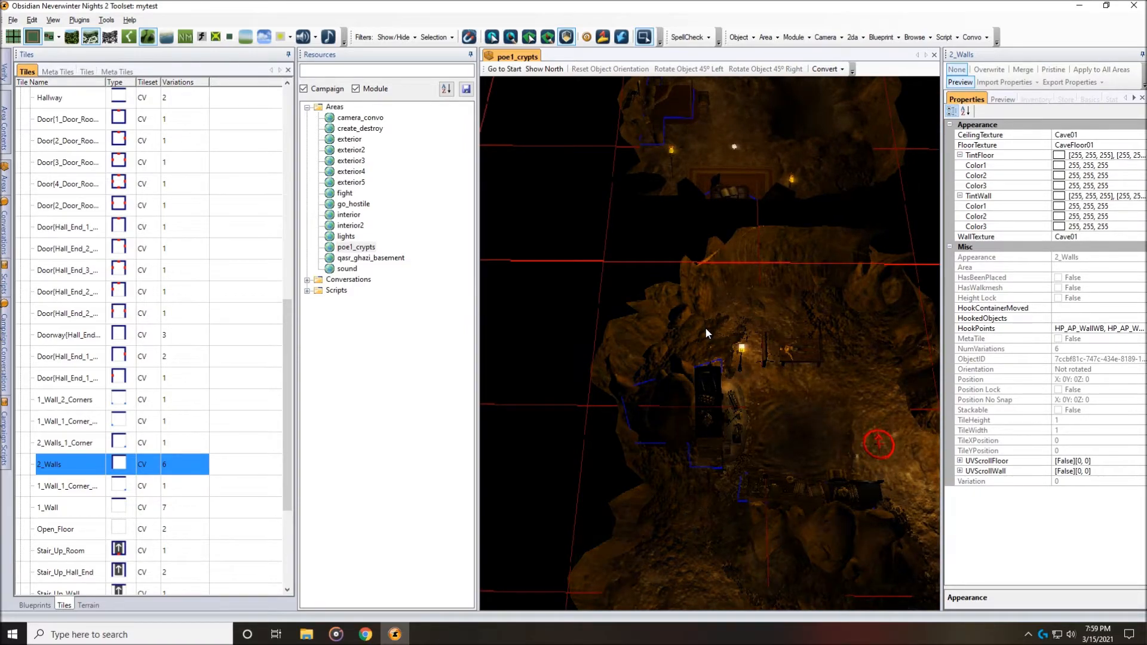
{"action": "middle_click_drag", "start_coordinate": [754, 371], "coordinate": [861, 374]}
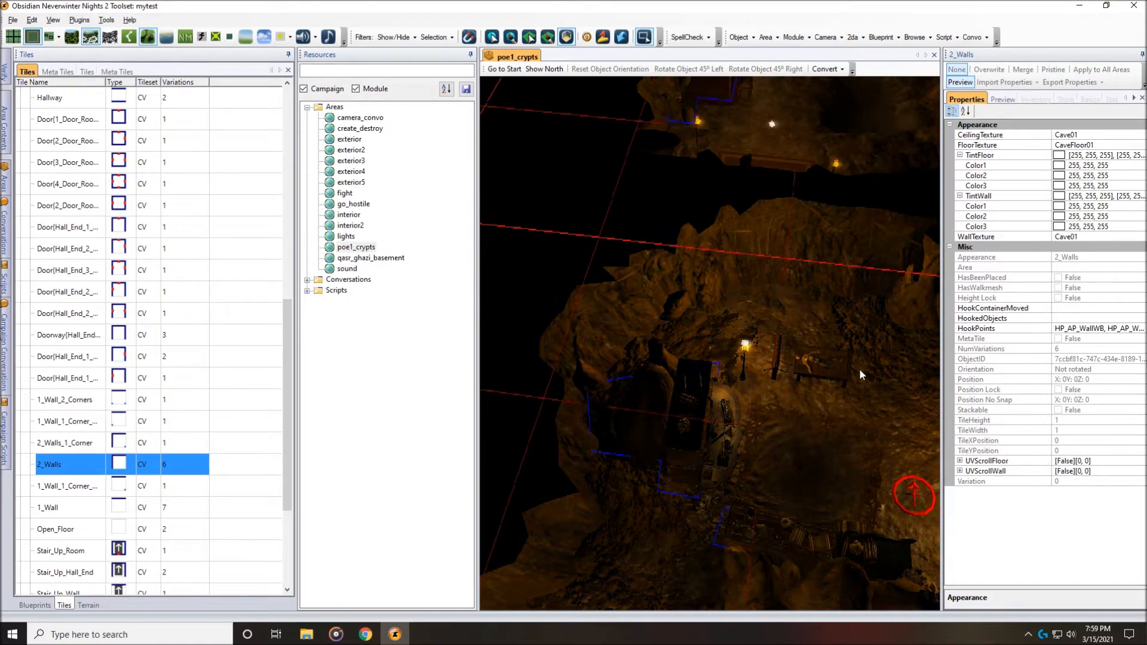
- Bake and save the poe1_crypts area, and run the module
{"action": "key", "text": "ctrl+b"}
{"action": "key", "text": "Return"}
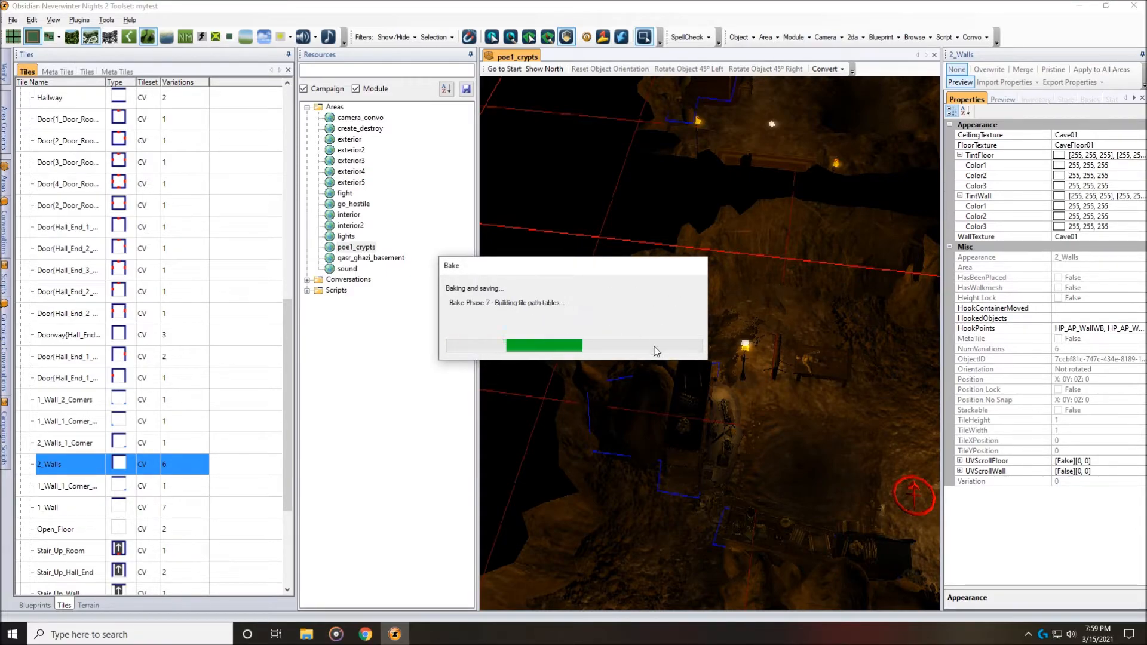
{"action": "scroll", "coordinate": [820, 339], "scroll_direction": "down", "scroll_amount": 3}
{"action": "middle_click_drag", "start_coordinate": [758, 345], "coordinate": [780, 337]}
{"action": "scroll", "coordinate": [820, 338], "scroll_direction": "down", "scroll_amount": 2}
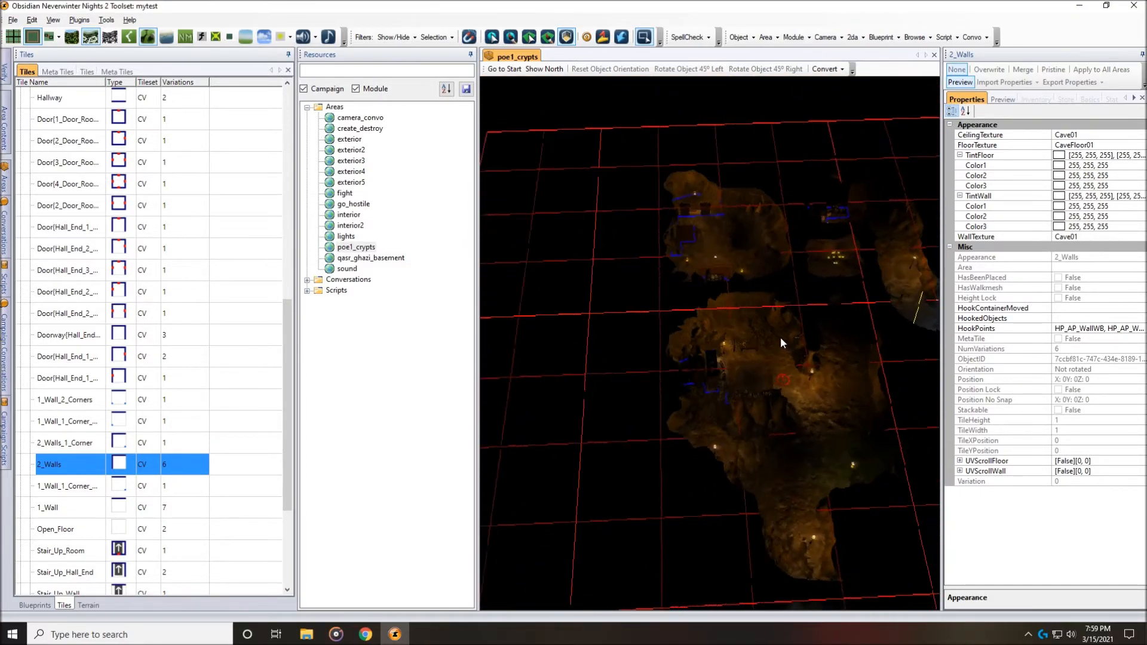
{"action": "scroll", "coordinate": [783, 336], "scroll_direction": "up", "scroll_amount": 3}
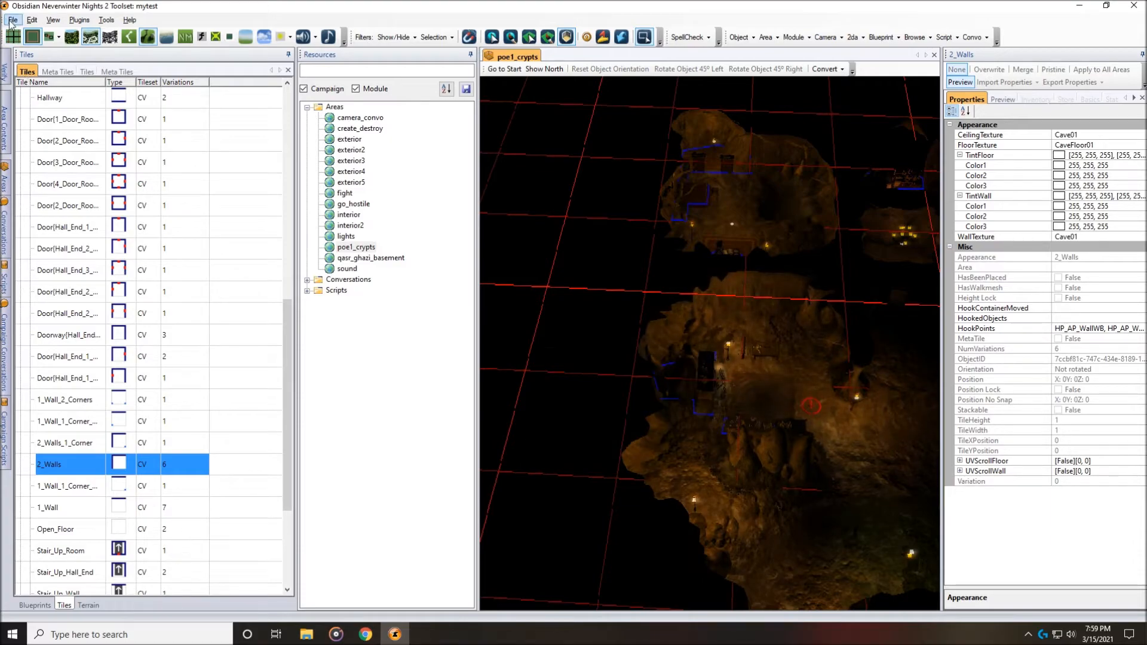
{"action": "left_click", "coordinate": [12, 20]}
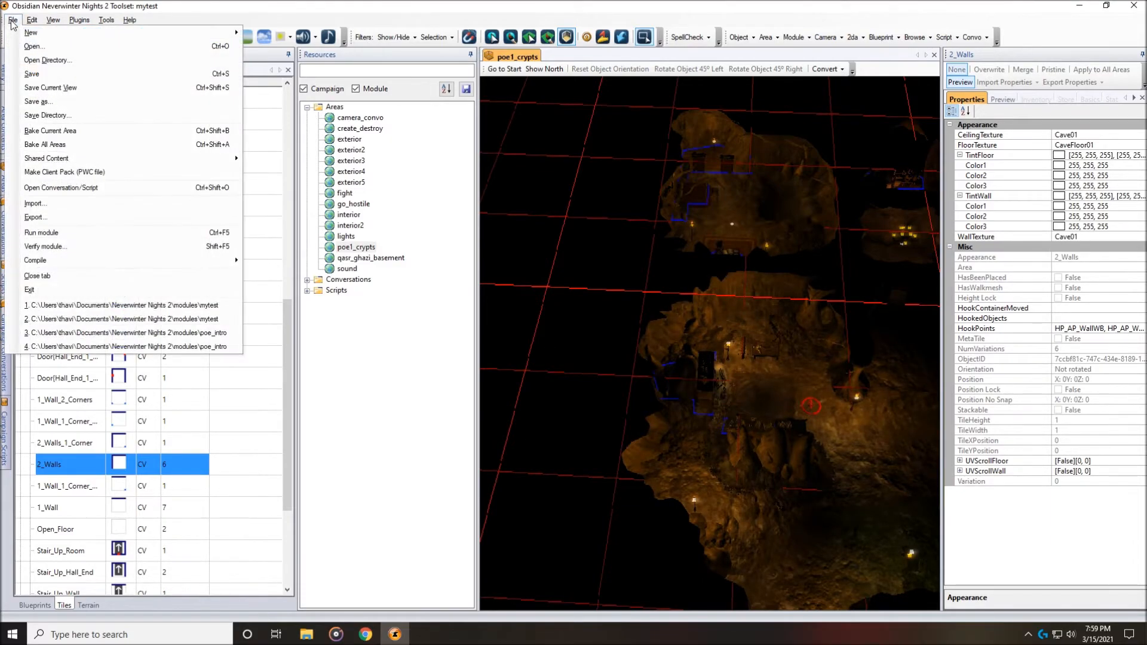
{"action": "left_click", "coordinate": [41, 233]}
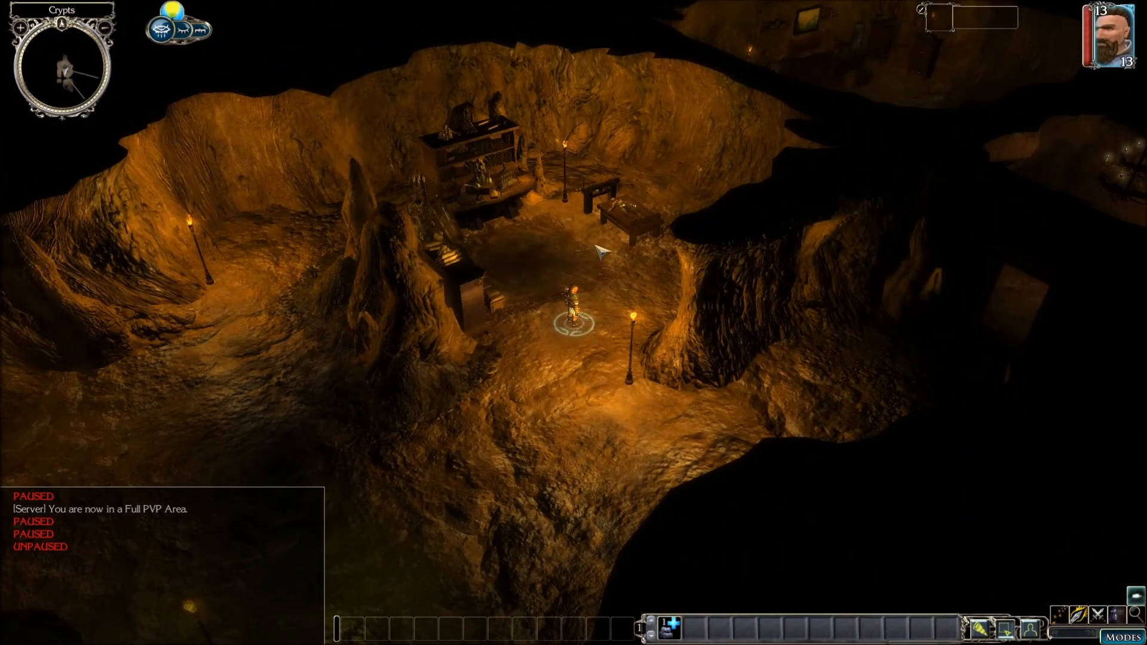
- Walk the character towards the table and turn the camera to examine the closed cave wall around the torch
{"action": "left_click", "coordinate": [670, 275]}
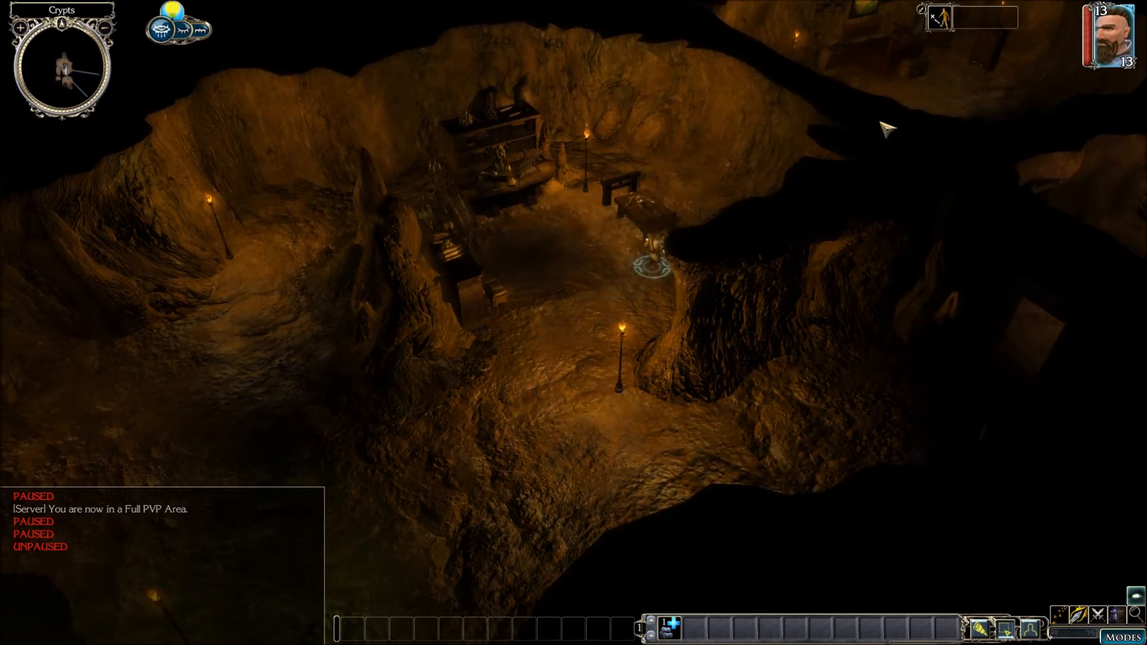
{"action": "mouse_move", "coordinate": [890, 84]}
{"action": "middle_mouse_down"}
{"action": "mouse_move", "coordinate": [1040, 84]}
{"action": "mouse_move", "coordinate": [864, 84]}
{"action": "middle_mouse_up"}
{"action": "middle_click_drag", "start_coordinate": [600, 124], "coordinate": [682, 125]}
{"action": "left_click", "coordinate": [503, 245]}
{"action": "middle_click_drag", "start_coordinate": [577, 249], "coordinate": [658, 249]}
{"action": "middle_click_drag", "start_coordinate": [584, 247], "coordinate": [664, 247]}
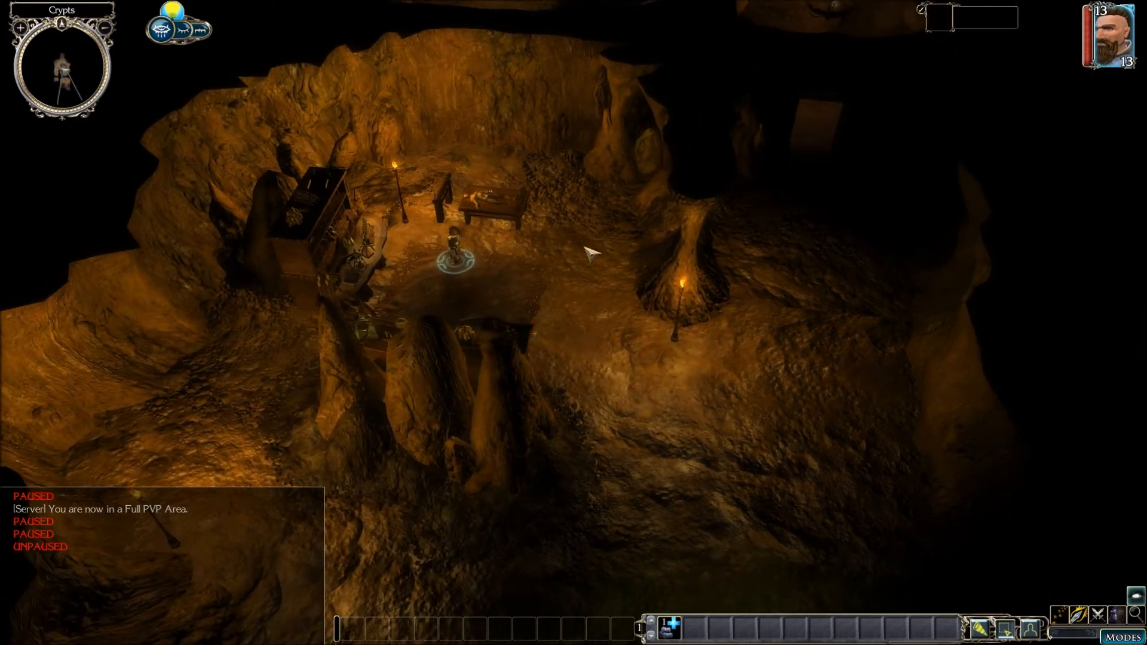
{"action": "mouse_move", "coordinate": [349, 269]}
{"action": "middle_mouse_down"}
{"action": "mouse_move", "coordinate": [445, 269]}
{"action": "mouse_move", "coordinate": [364, 269]}
{"action": "middle_mouse_up"}
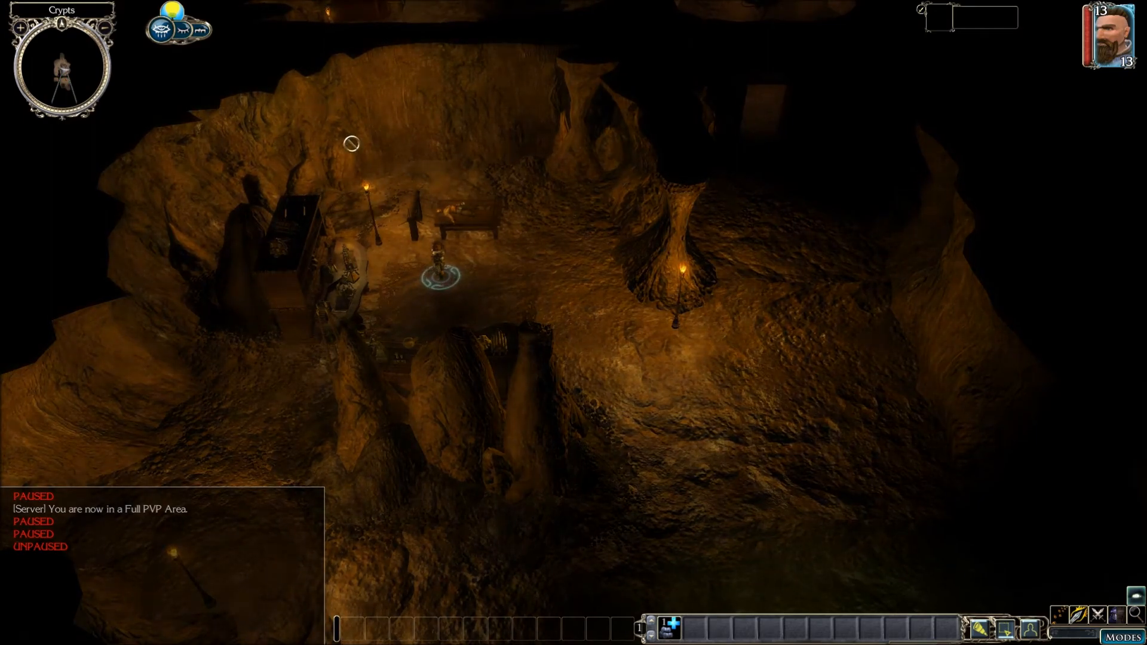
{"action": "middle_click_drag", "start_coordinate": [350, 144], "coordinate": [448, 144]}
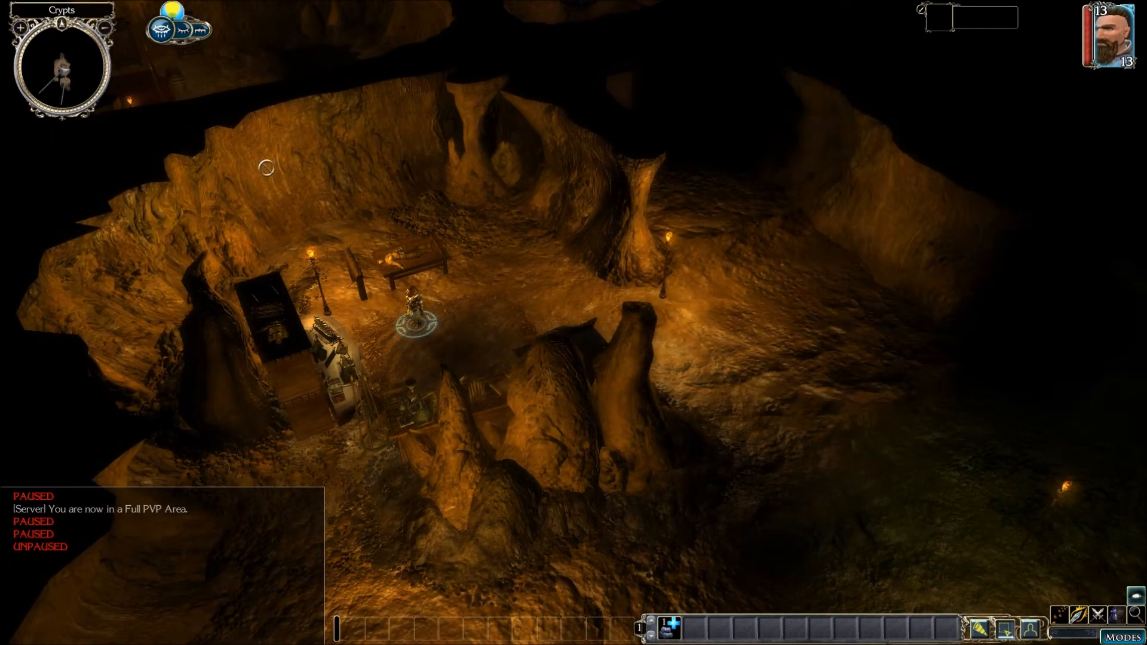
{"action": "middle_click_drag", "start_coordinate": [255, 152], "coordinate": [197, 152]}
- Quit the running test game to get back to the area in the toolset
{"action": "key", "text": "Escape"}
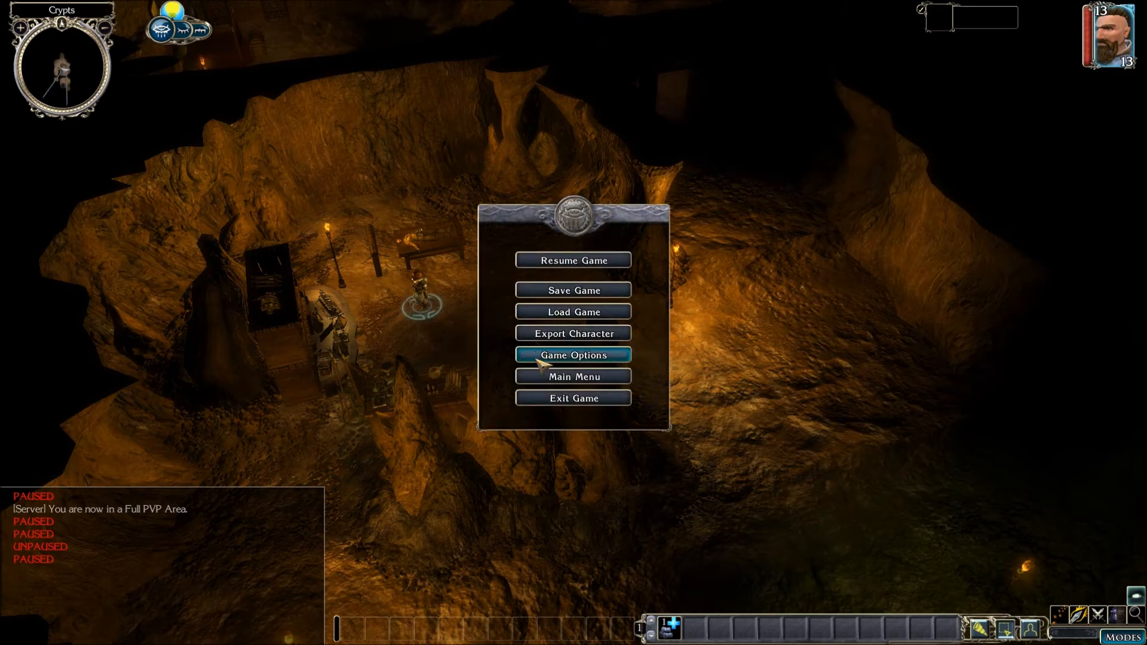
{"action": "left_click", "coordinate": [553, 398]}
{"action": "left_click", "coordinate": [533, 338]}
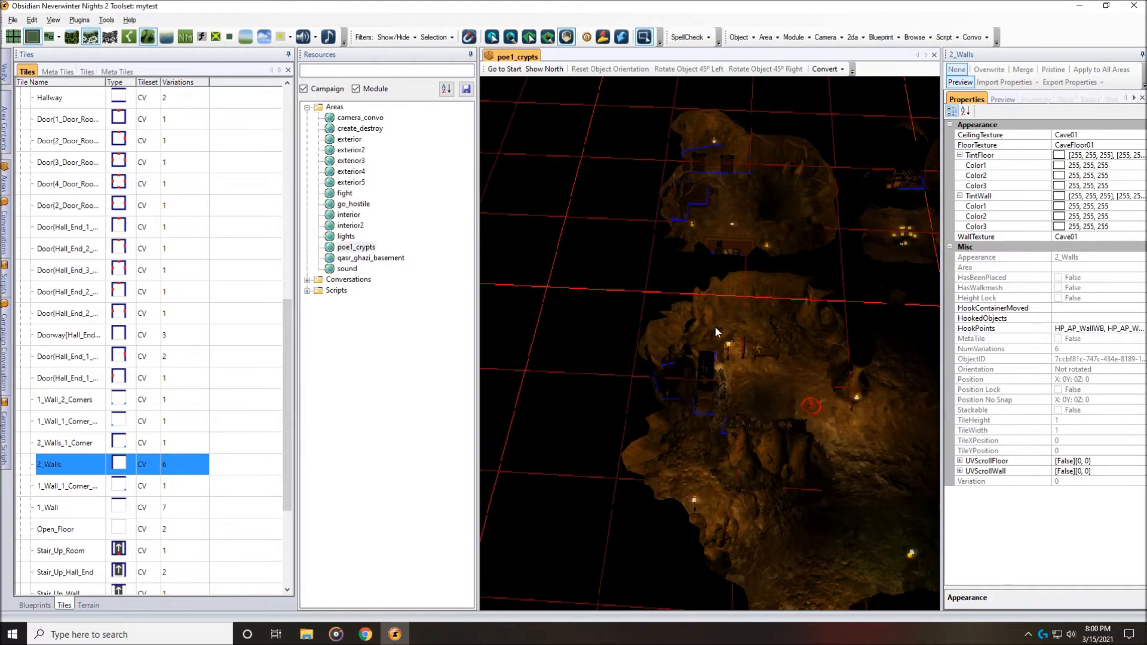
- Delete the placed 2_Walls tile beside the torch in poe1_crypts
{"action": "left_click", "coordinate": [717, 331]}
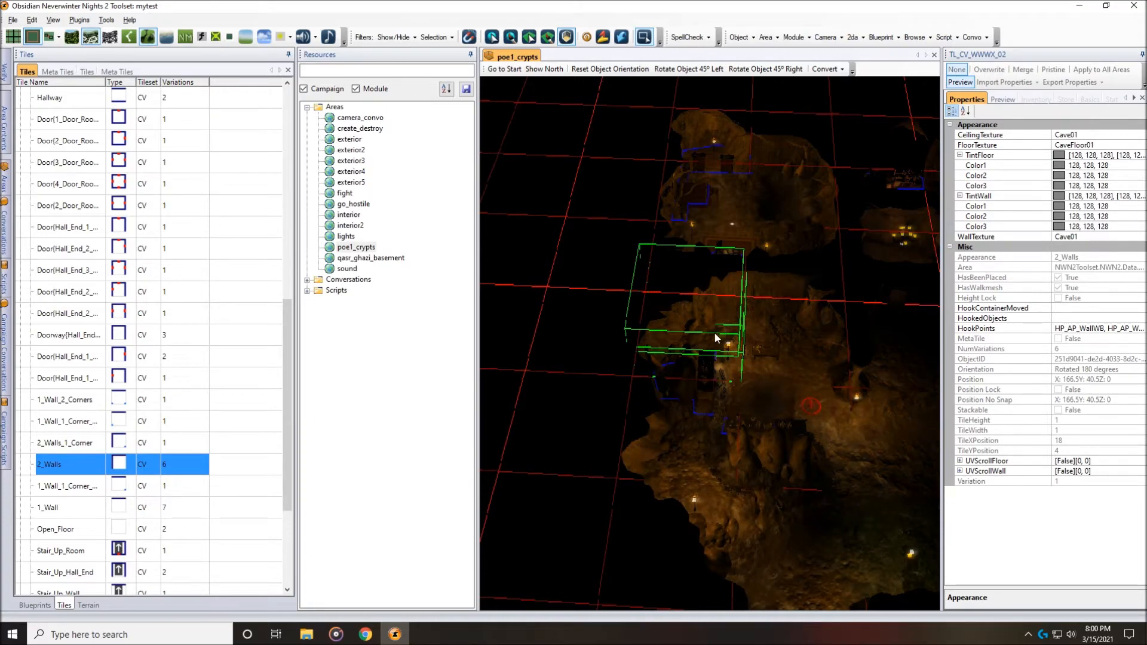
{"action": "key", "text": "Delete"}
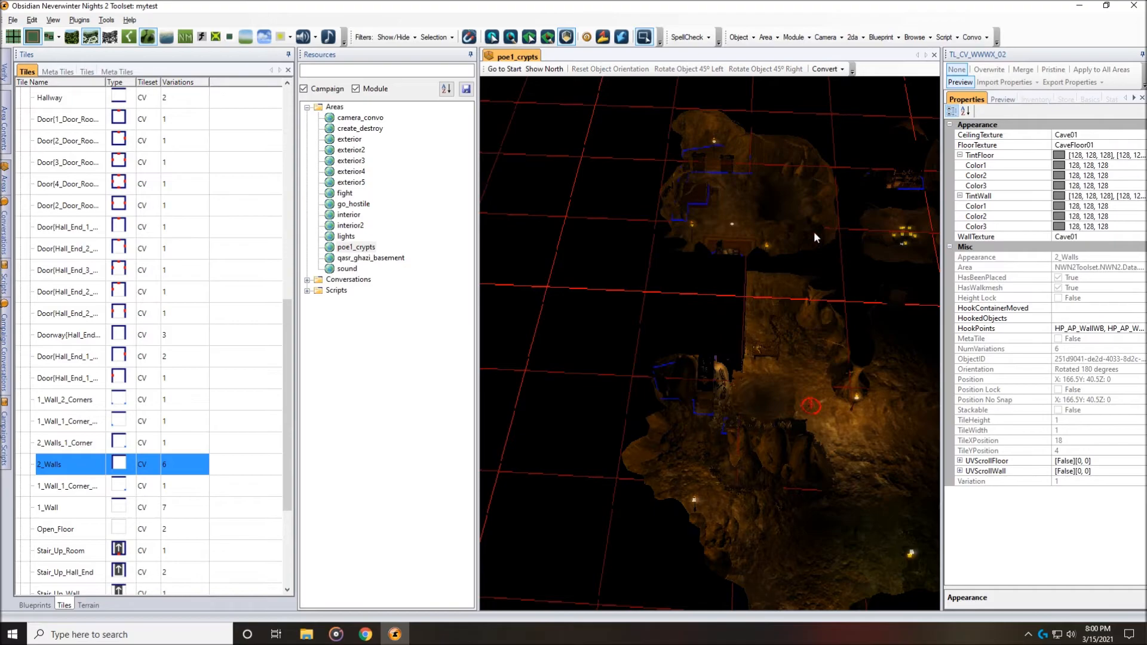
{"action": "scroll", "coordinate": [748, 321], "scroll_direction": "up", "scroll_amount": 5}
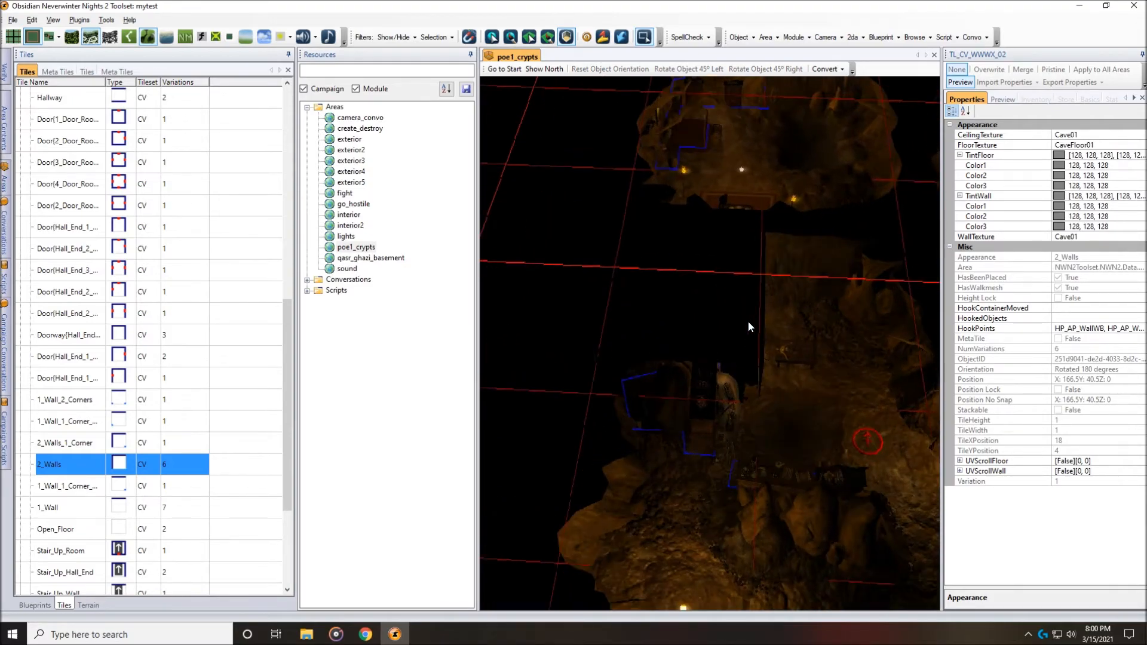
{"action": "middle_click_drag", "start_coordinate": [791, 385], "coordinate": [778, 376]}
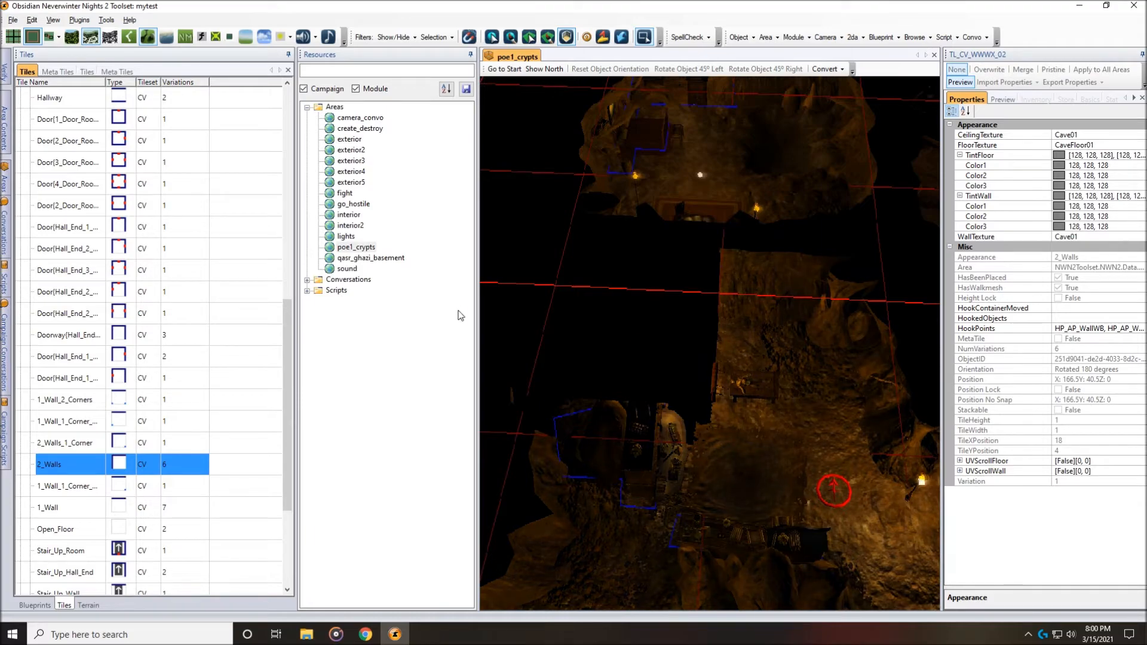
- Place the 2_Walls tile repeatedly on the emptied square until its TL_CV_WWWX_04 variation is there, and select the placed tile
{"action": "left_click", "coordinate": [85, 458]}
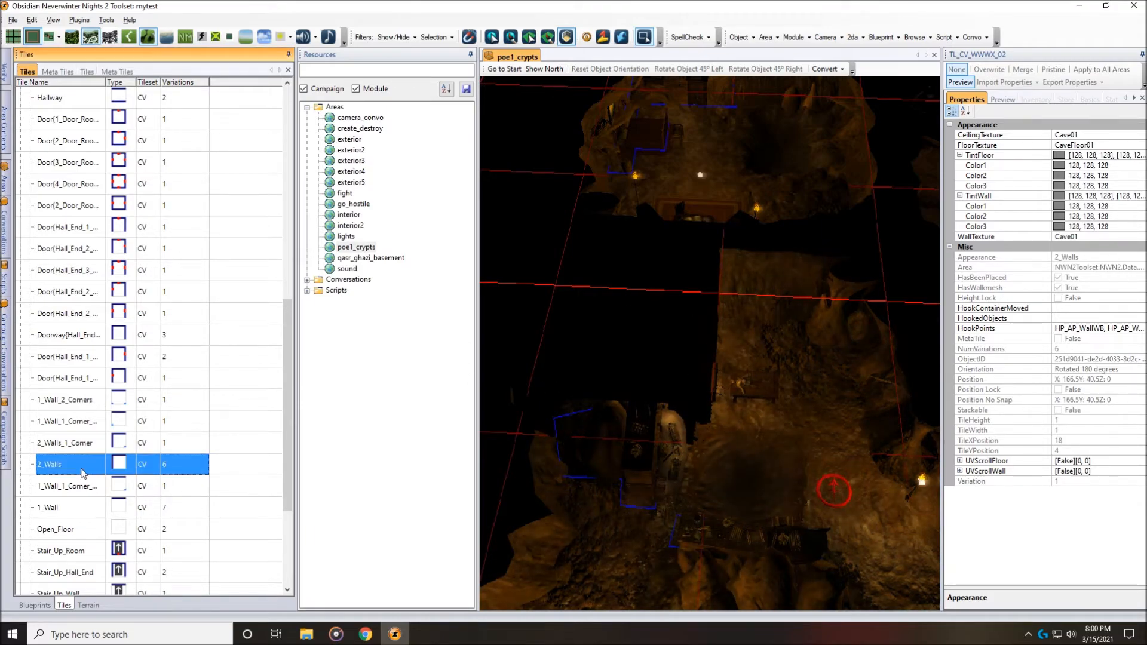
{"action": "right_click", "coordinate": [641, 343]}
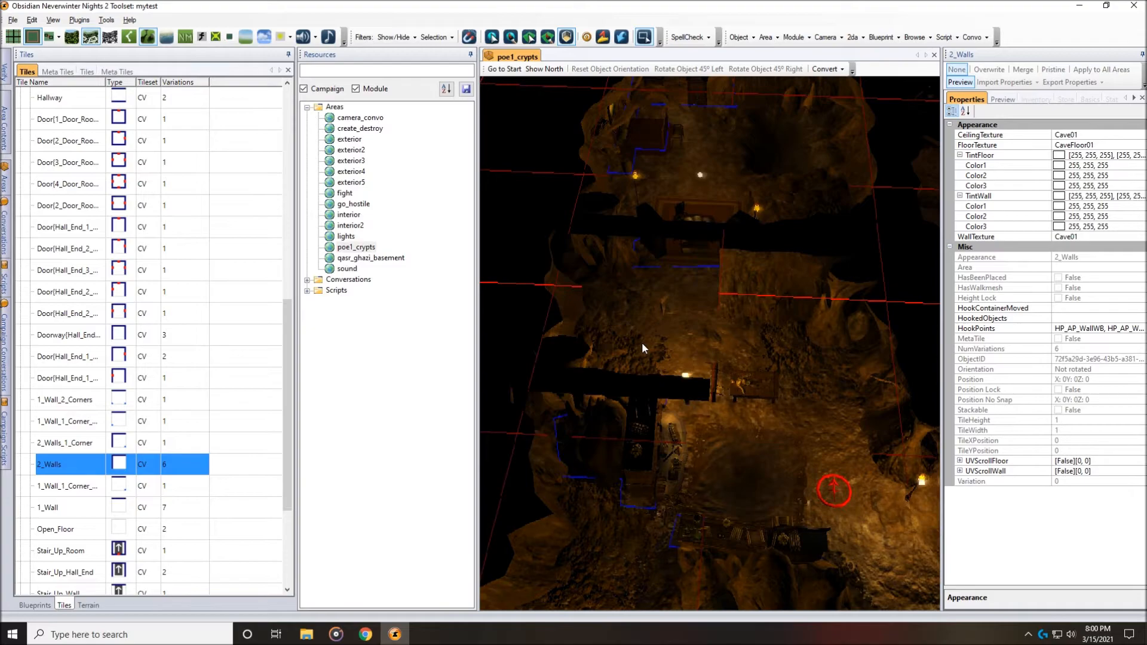
{"action": "right_click", "coordinate": [641, 343]}
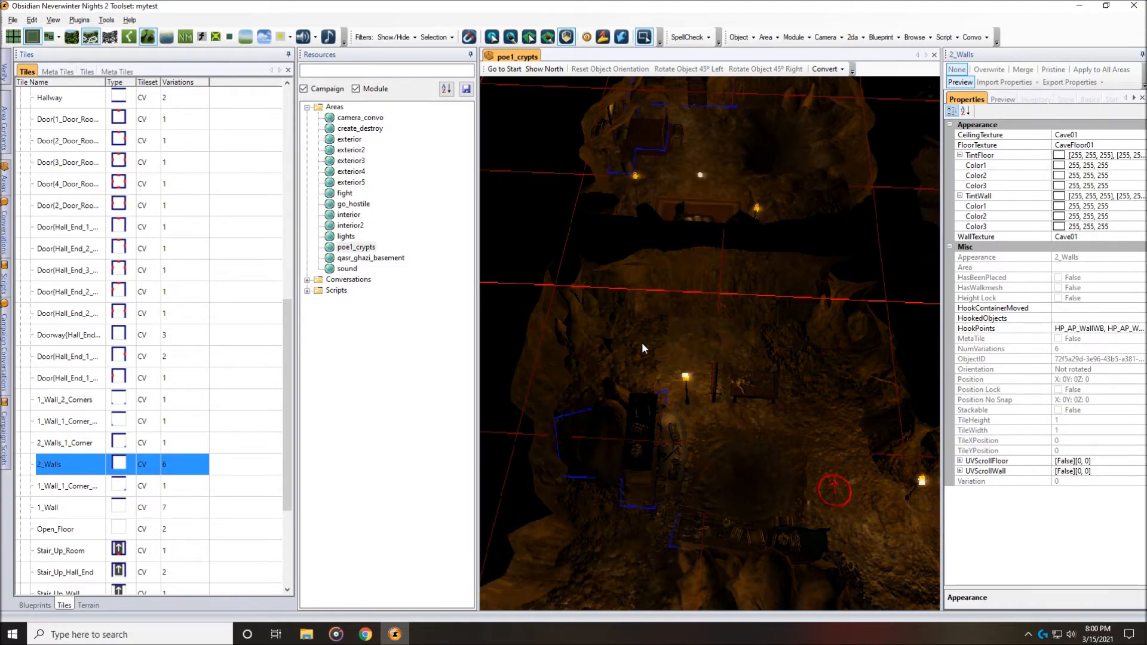
{"action": "right_click", "coordinate": [641, 342]}
{"action": "right_click", "coordinate": [642, 342]}
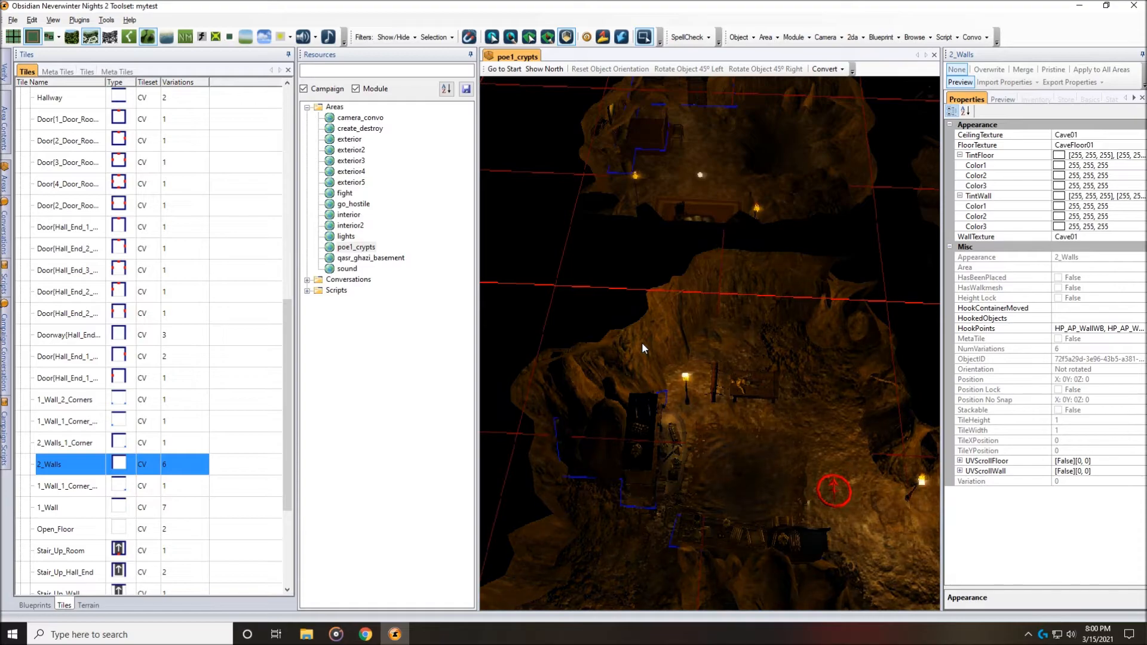
{"action": "right_click", "coordinate": [642, 349]}
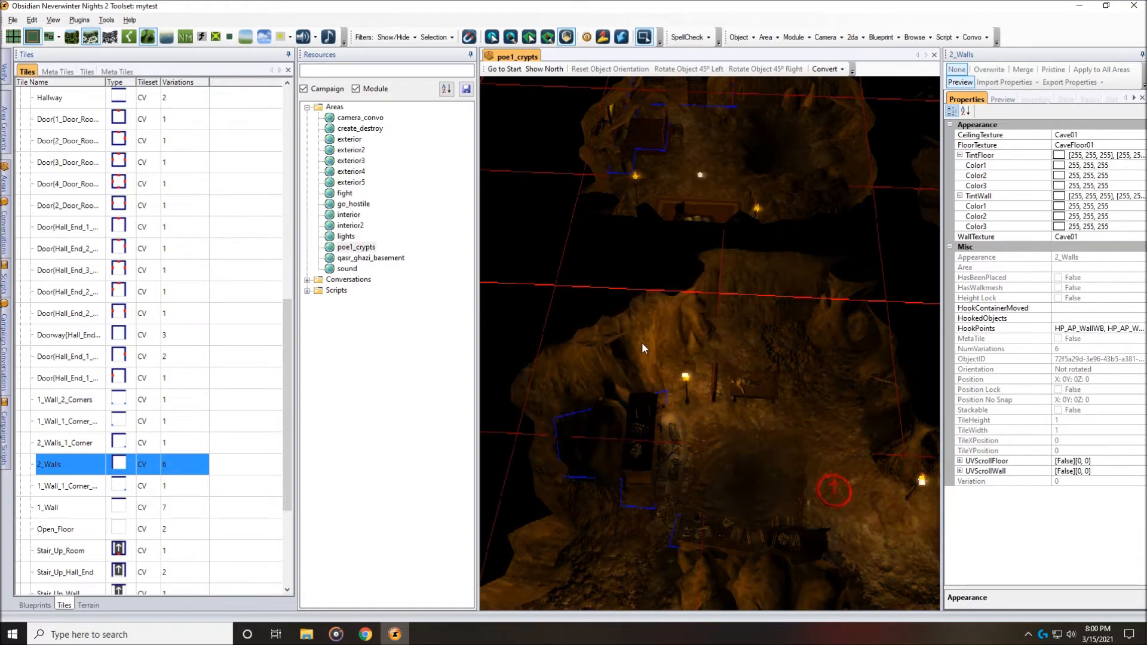
{"action": "right_click", "coordinate": [643, 345]}
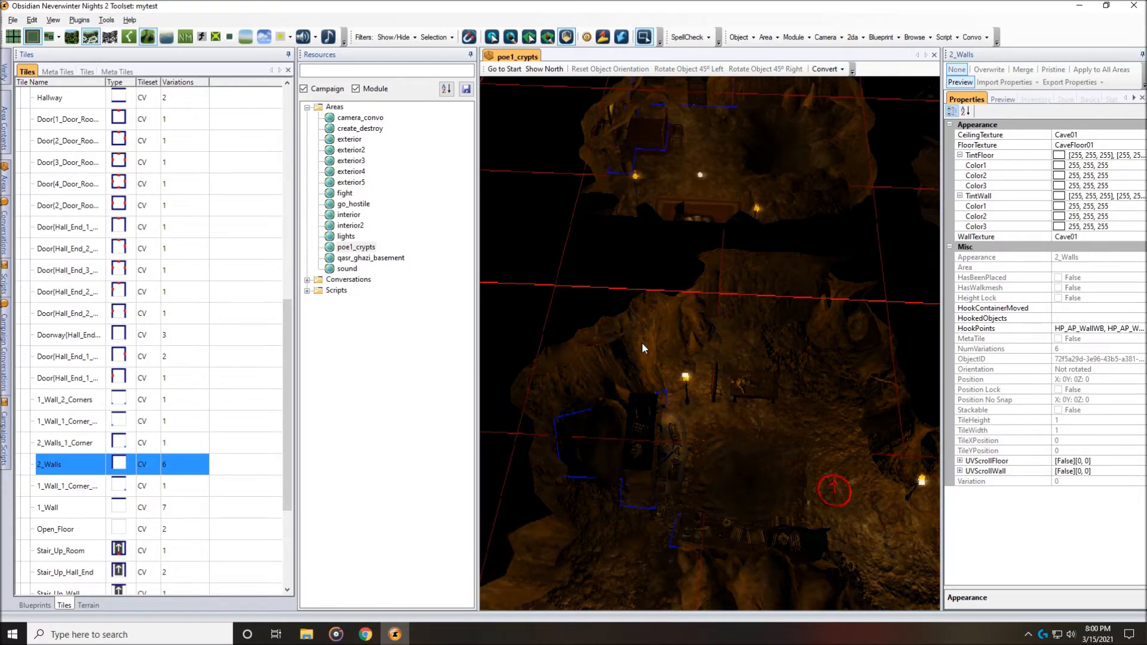
{"action": "left_click", "coordinate": [675, 352]}
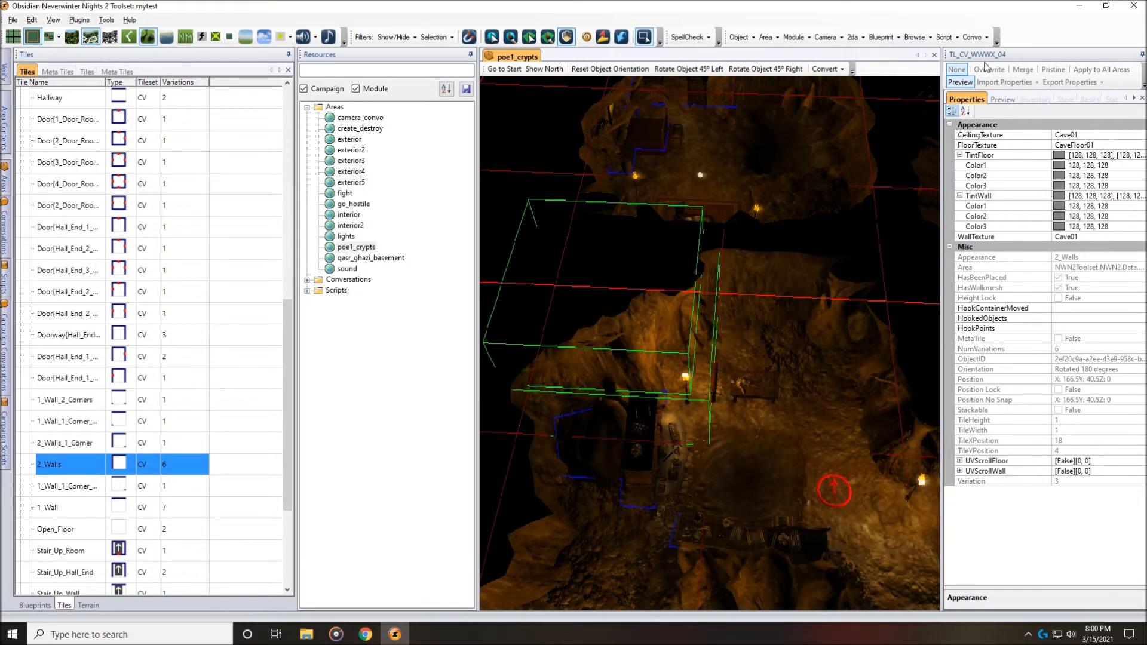
- Bake and save the poe1_crypts area, and run the module
{"action": "key", "text": "ctrl+b"}
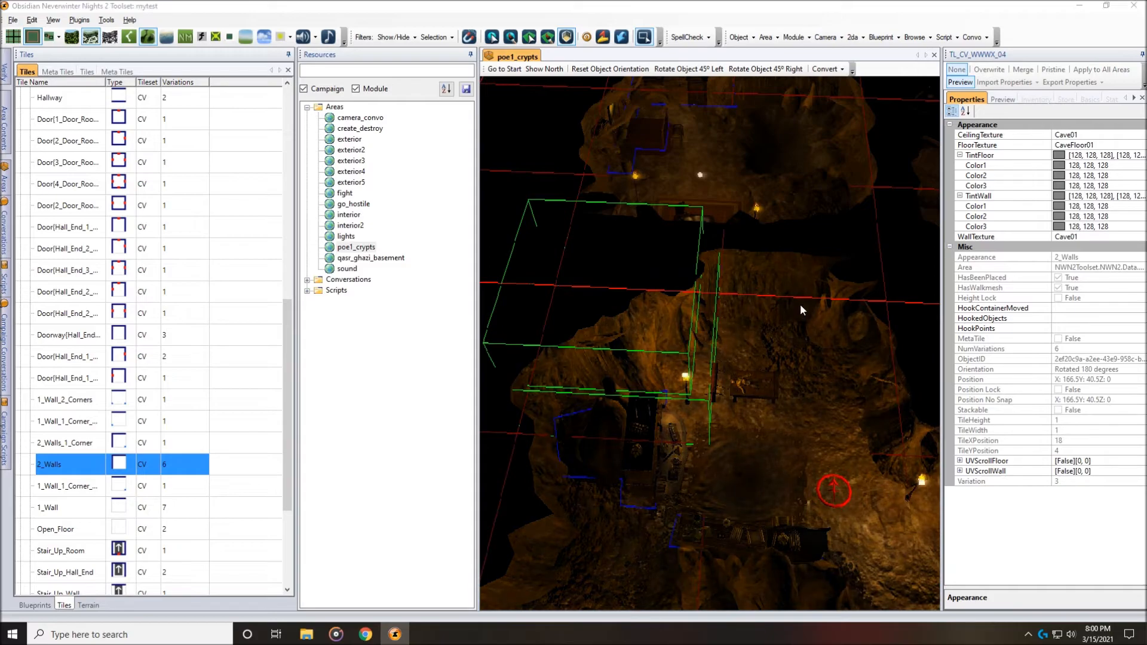
{"action": "key", "text": "Return"}
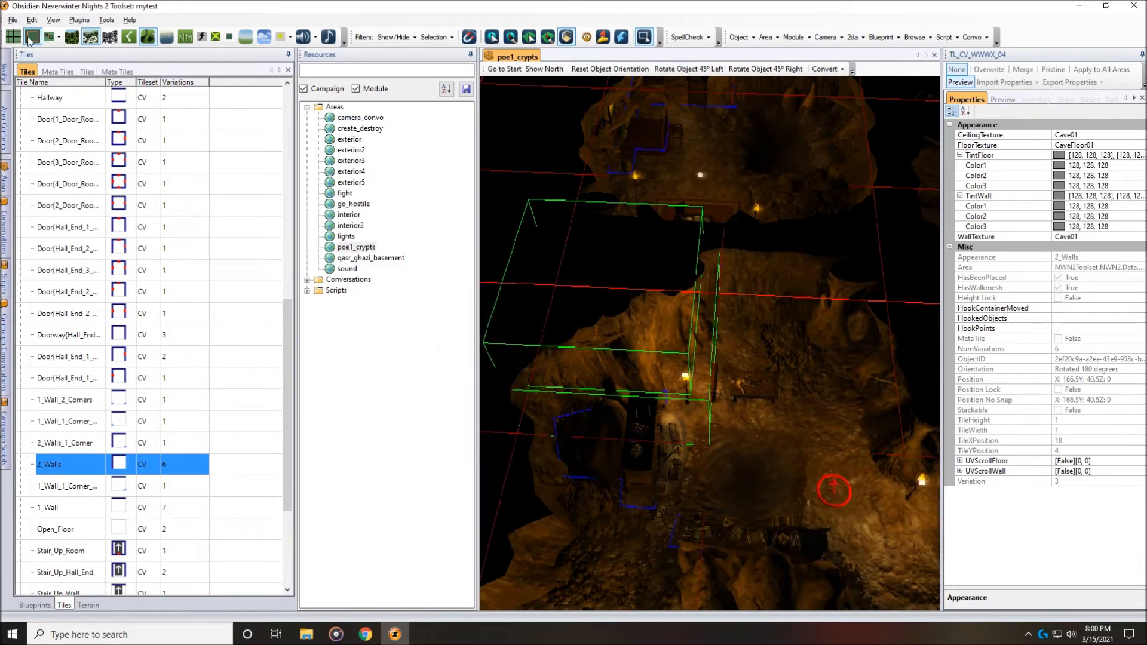
{"action": "left_click", "coordinate": [14, 20]}
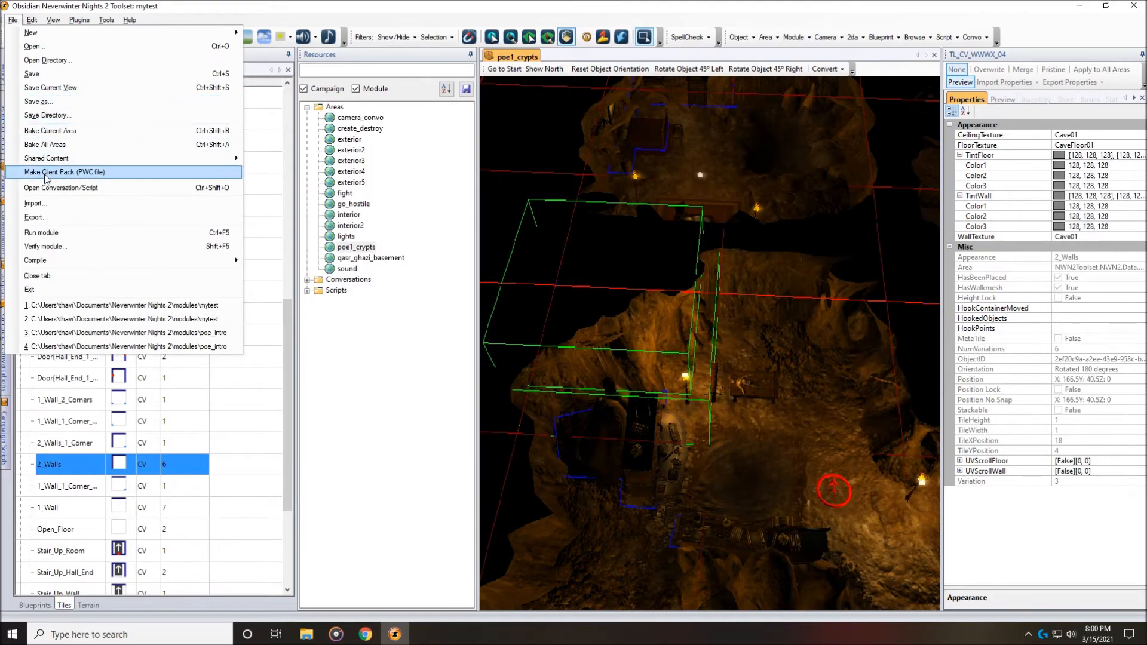
{"action": "left_click", "coordinate": [42, 232]}
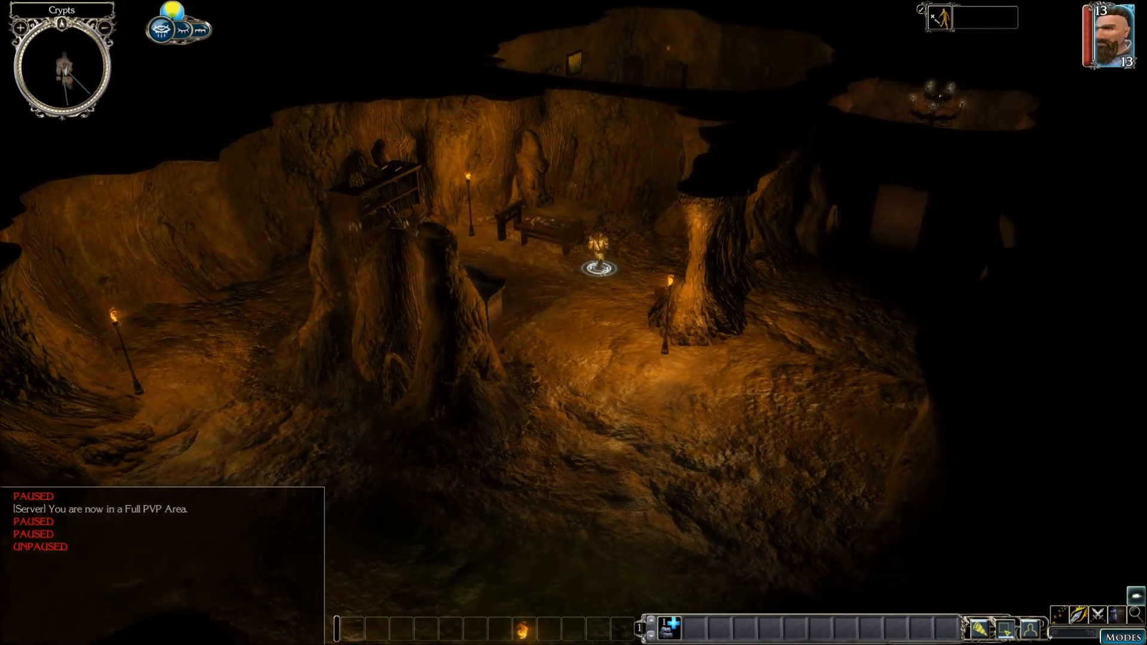
- Walk the character to the table and turn the camera to examine the new cave wall around the torch and shelves
{"action": "mouse_move", "coordinate": [419, 200]}
{"action": "middle_mouse_down"}
{"action": "mouse_move", "coordinate": [479, 199]}
{"action": "mouse_move", "coordinate": [382, 199]}
{"action": "mouse_move", "coordinate": [545, 182]}
{"action": "middle_mouse_up"}
{"action": "left_click", "coordinate": [674, 212]}
{"action": "middle_click_drag", "start_coordinate": [716, 219], "coordinate": [308, 201]}
{"action": "mouse_move", "coordinate": [312, 141]}
{"action": "middle_mouse_down"}
{"action": "mouse_move", "coordinate": [502, 141]}
{"action": "mouse_move", "coordinate": [312, 142]}
{"action": "middle_mouse_up"}
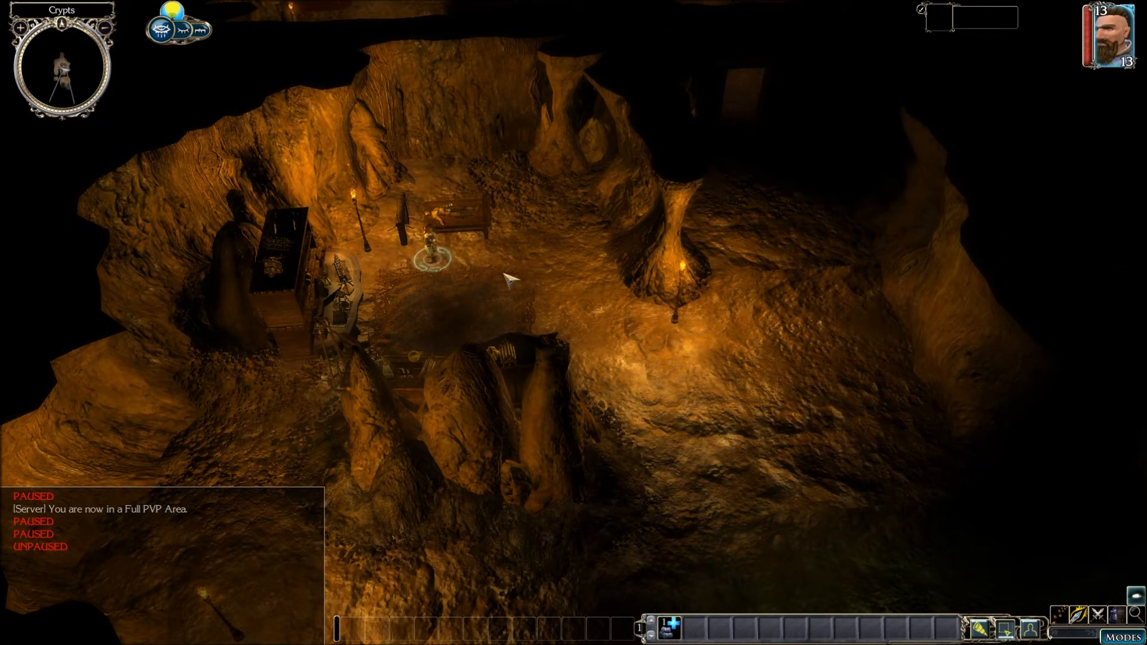
- Quit the test game and return to the area in the toolset
{"action": "key", "text": "Escape"}
{"action": "left_click", "coordinate": [574, 397]}
{"action": "left_click", "coordinate": [533, 337]}
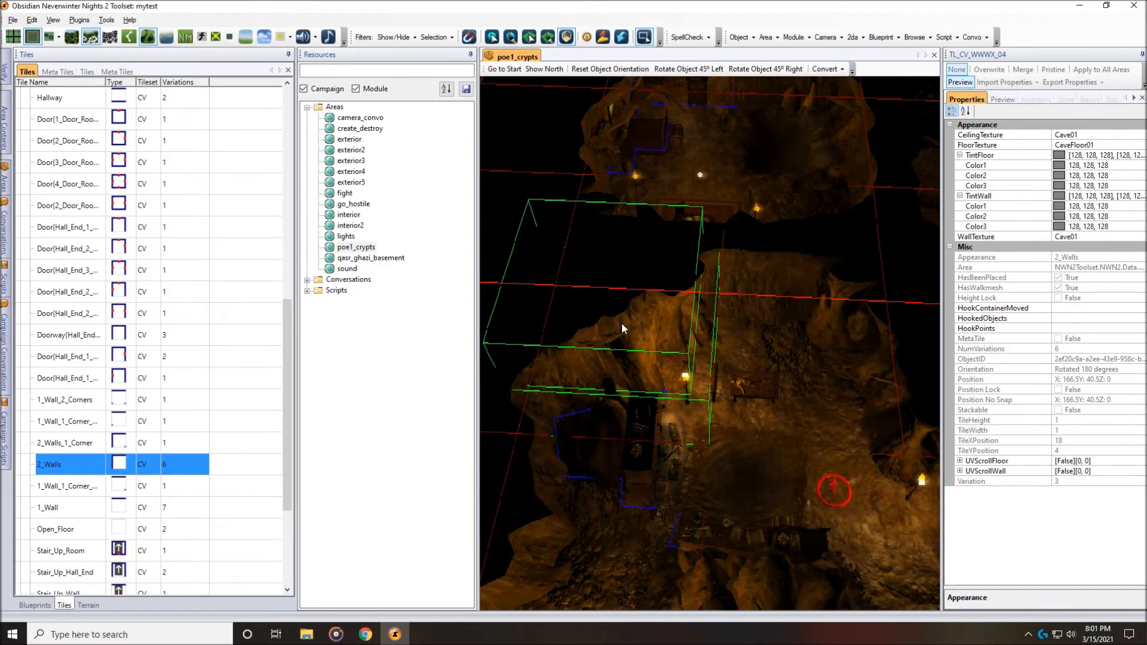
- Replace the selected 2_Walls tile beside the torch with the 2_Walls variation TL_CV_WWWX_06, cycling through the variations on the same square
{"action": "key", "text": "Delete"}
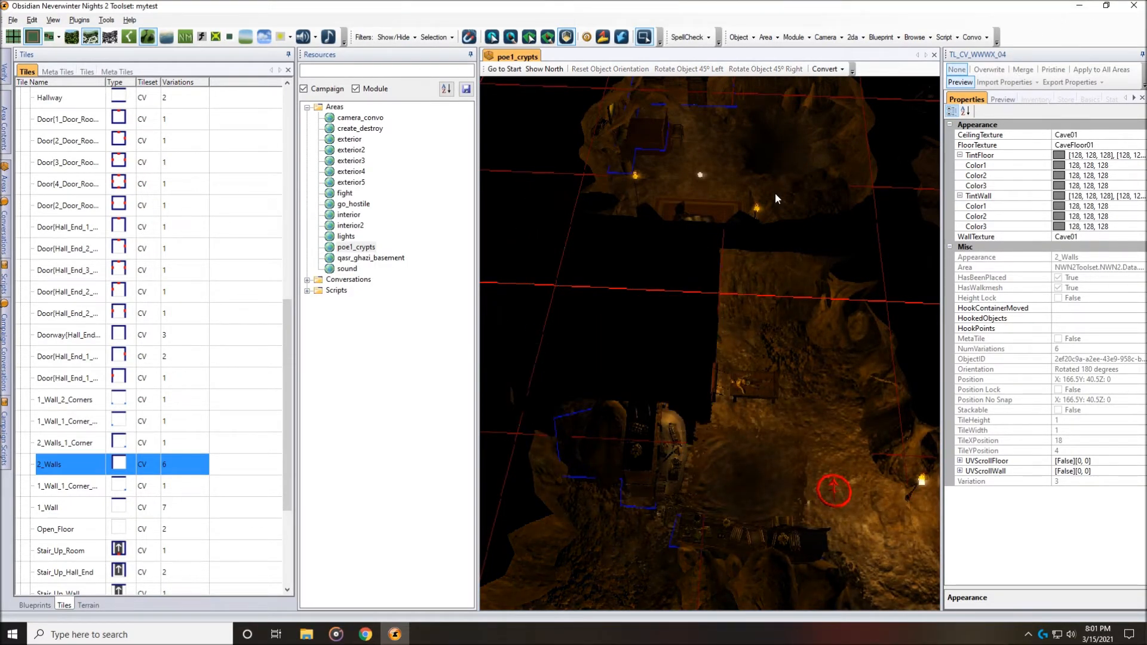
{"action": "left_click", "coordinate": [83, 468]}
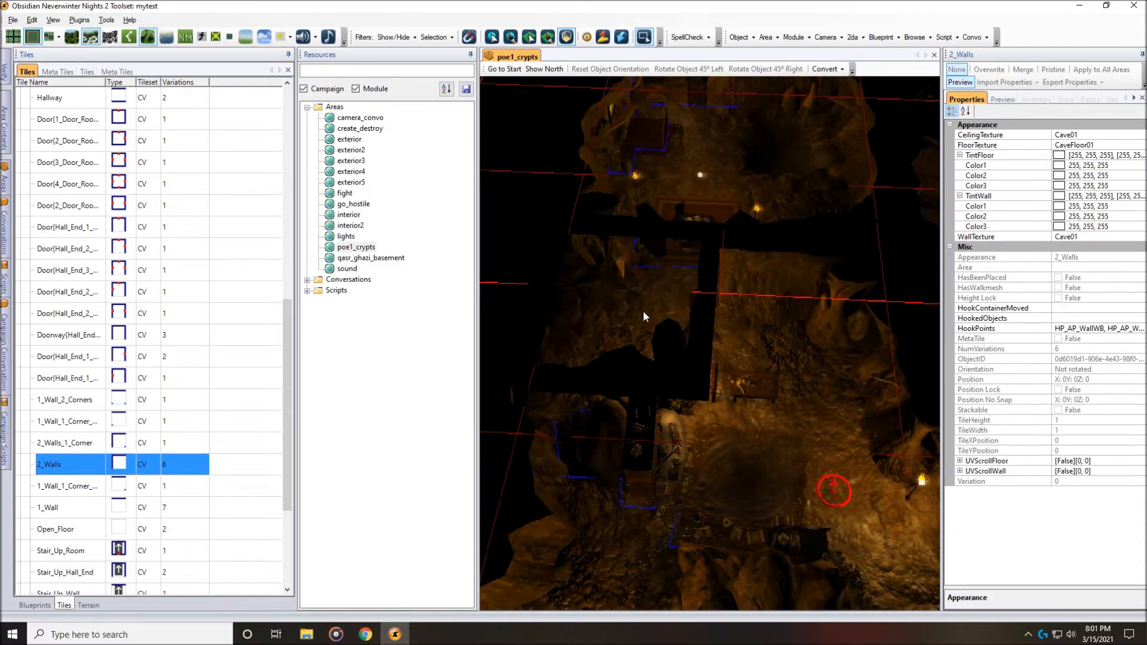
{"action": "left_click", "coordinate": [643, 310]}
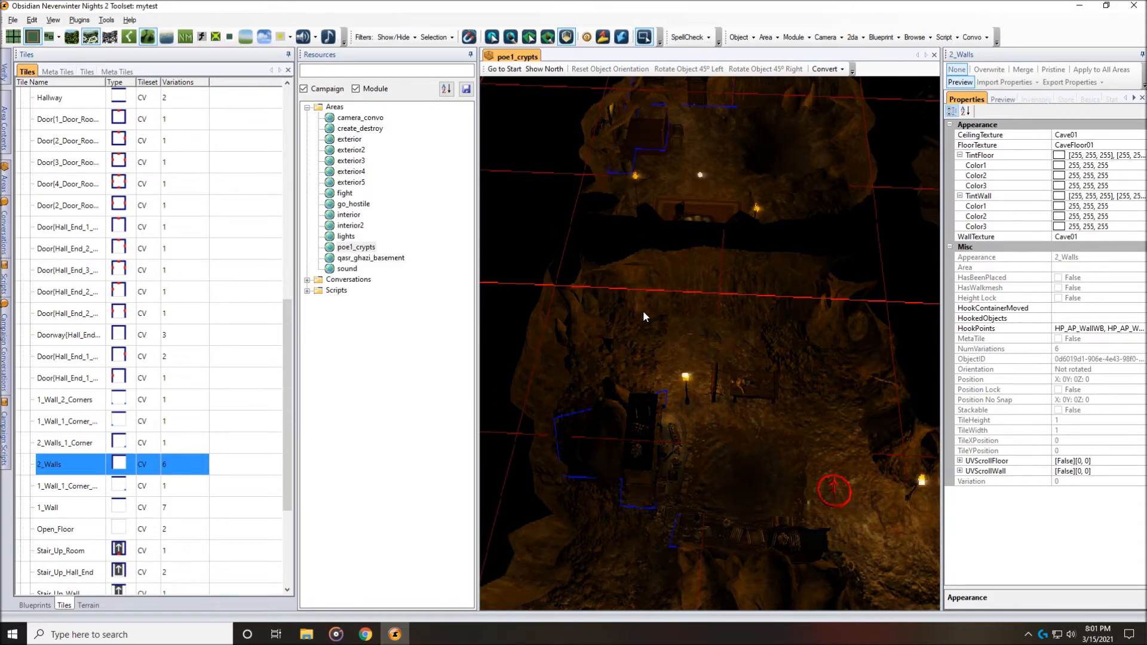
{"action": "left_click", "coordinate": [643, 311]}
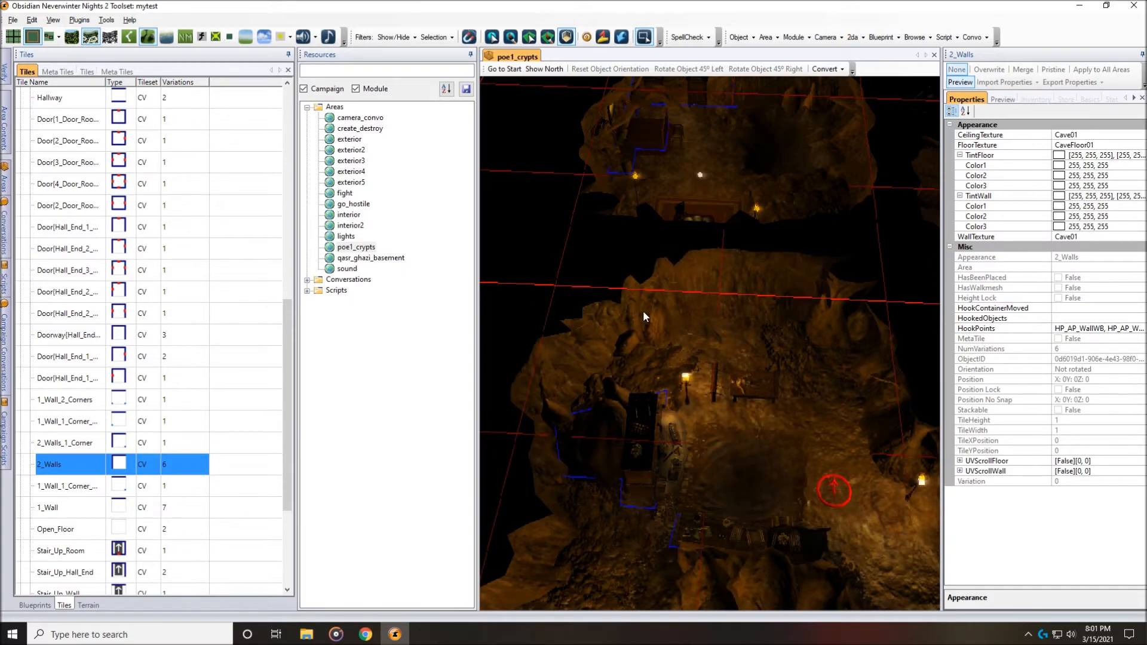
{"action": "left_click", "coordinate": [643, 310]}
{"action": "left_click", "coordinate": [643, 311]}
{"action": "left_click", "coordinate": [643, 310]}
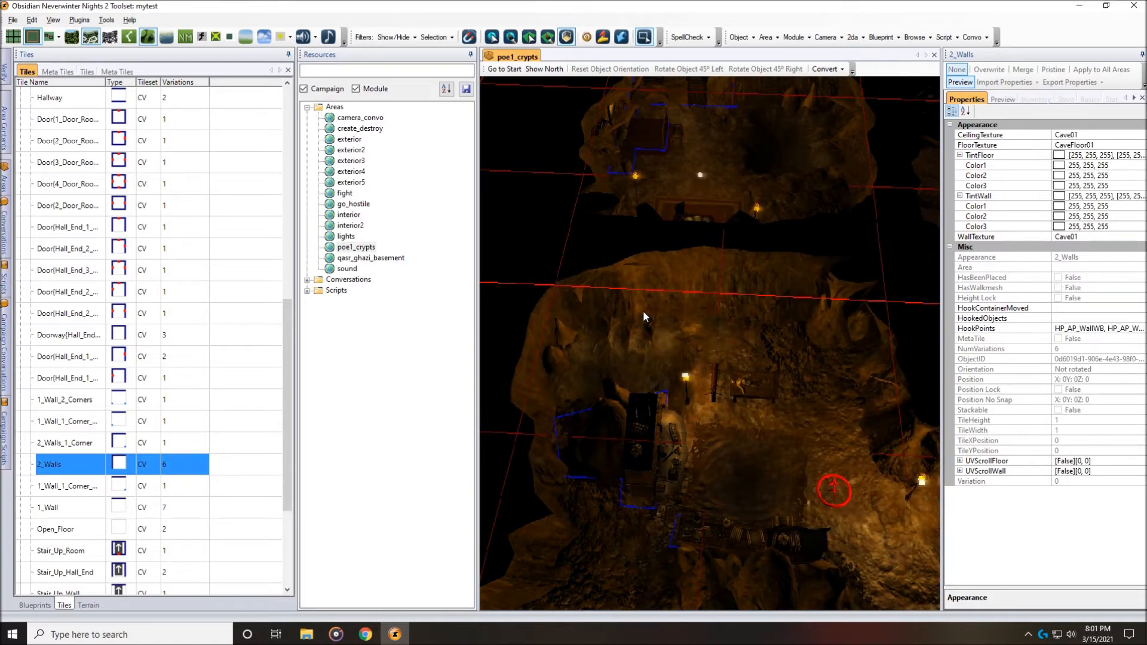
- Examine the newly placed wall from above, bake and save the area, and run the module
{"action": "scroll", "coordinate": [643, 310], "scroll_direction": "up", "scroll_amount": 2}
{"action": "mouse_move", "coordinate": [644, 310]}
{"action": "middle_mouse_down"}
{"action": "mouse_move", "coordinate": [722, 309]}
{"action": "mouse_move", "coordinate": [657, 320]}
{"action": "mouse_move", "coordinate": [528, 306]}
{"action": "mouse_move", "coordinate": [663, 261]}
{"action": "mouse_move", "coordinate": [801, 284]}
{"action": "mouse_move", "coordinate": [667, 324]}
{"action": "mouse_move", "coordinate": [644, 321]}
{"action": "mouse_move", "coordinate": [711, 312]}
{"action": "mouse_move", "coordinate": [705, 295]}
{"action": "mouse_move", "coordinate": [604, 302]}
{"action": "mouse_move", "coordinate": [677, 302]}
{"action": "mouse_move", "coordinate": [650, 331]}
{"action": "middle_mouse_up"}
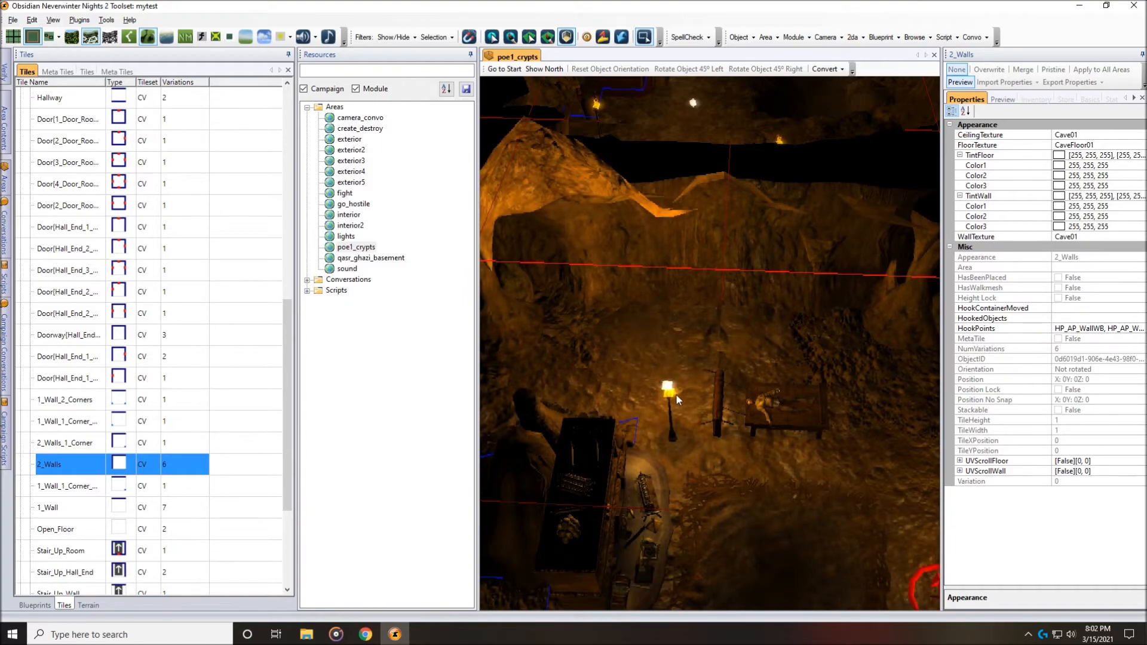
{"action": "middle_click_drag", "start_coordinate": [741, 461], "coordinate": [783, 363]}
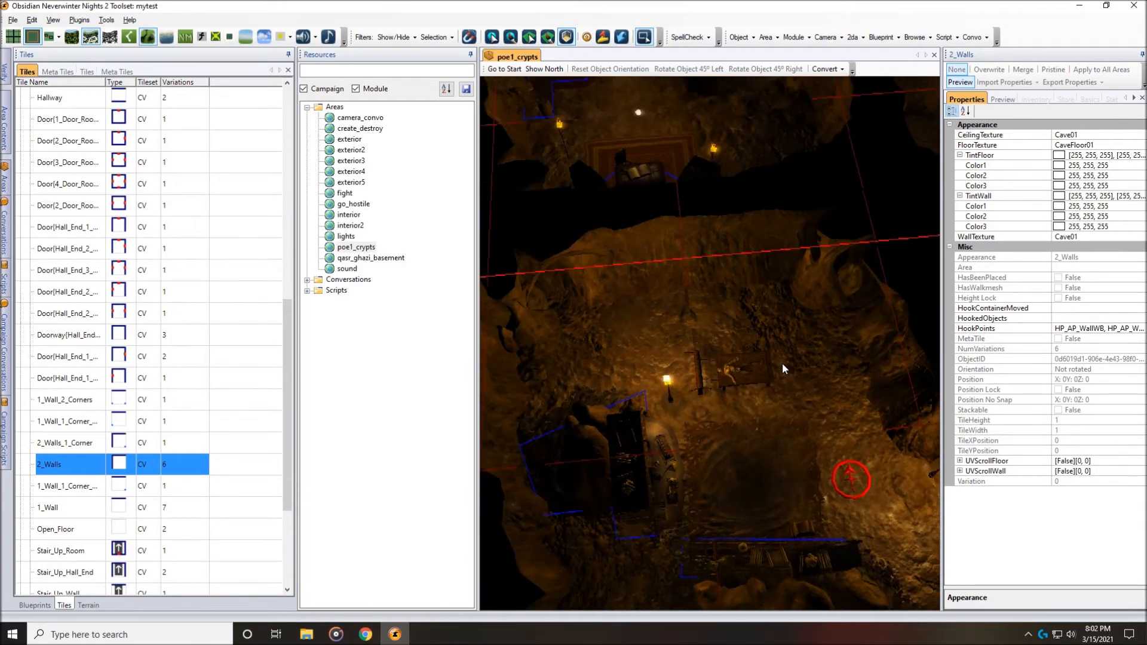
{"action": "key", "text": "ctrl+b"}
{"action": "key", "text": "Return"}
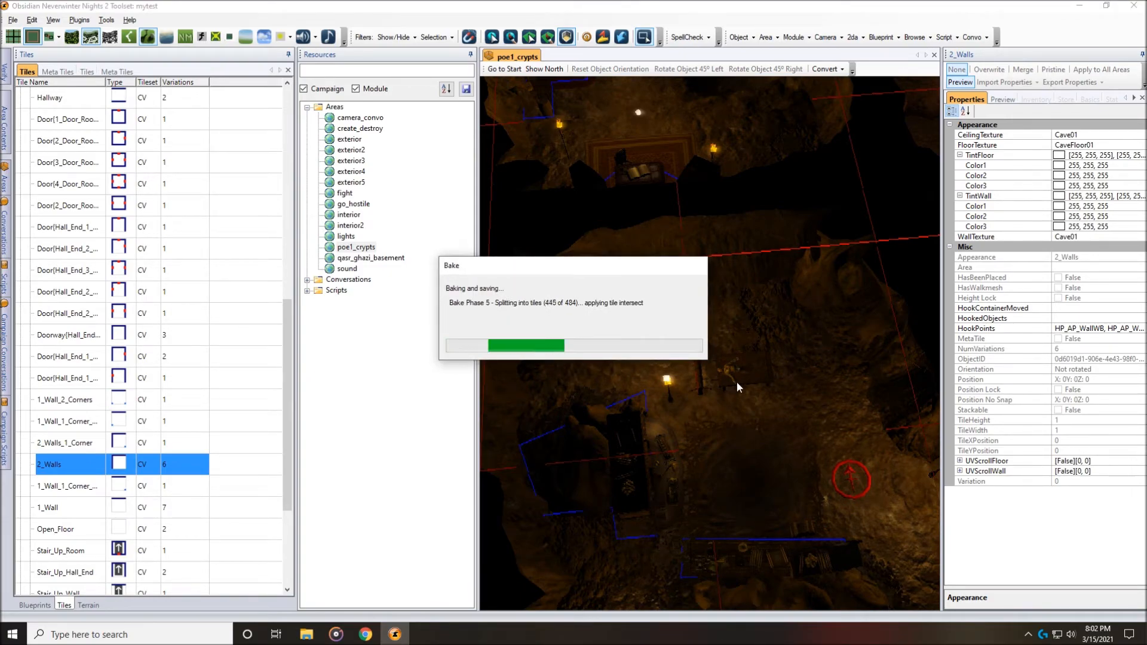
{"action": "left_click", "coordinate": [621, 350]}
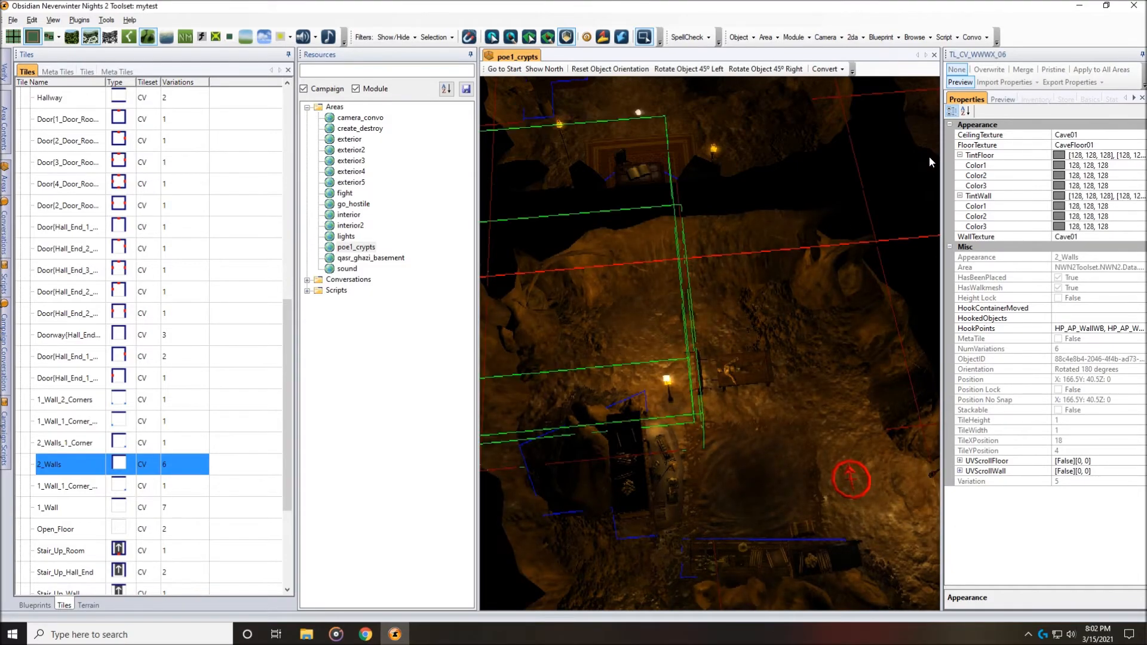
{"action": "middle_click_drag", "start_coordinate": [836, 210], "coordinate": [774, 258]}
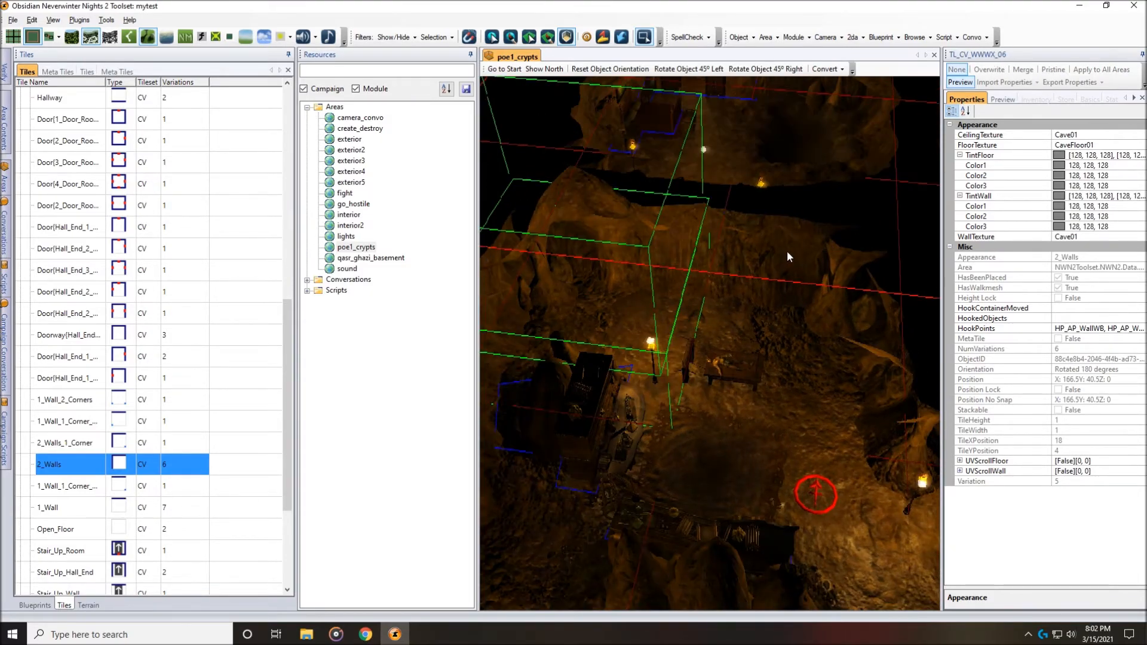
{"action": "left_click", "coordinate": [12, 19]}
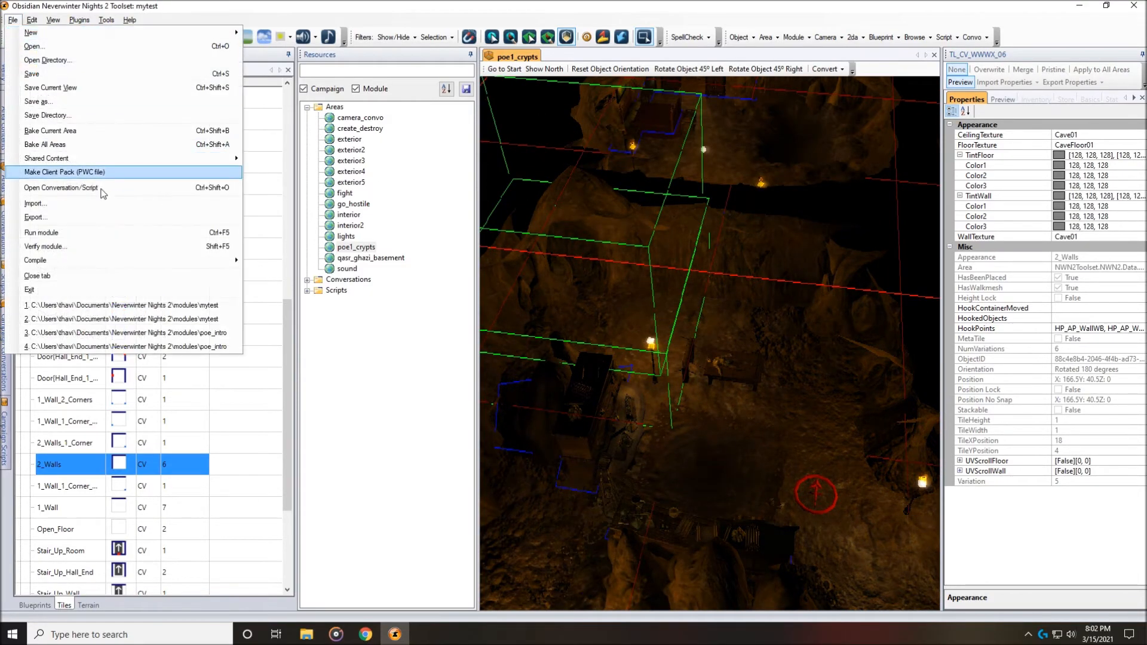
{"action": "left_click", "coordinate": [41, 232]}
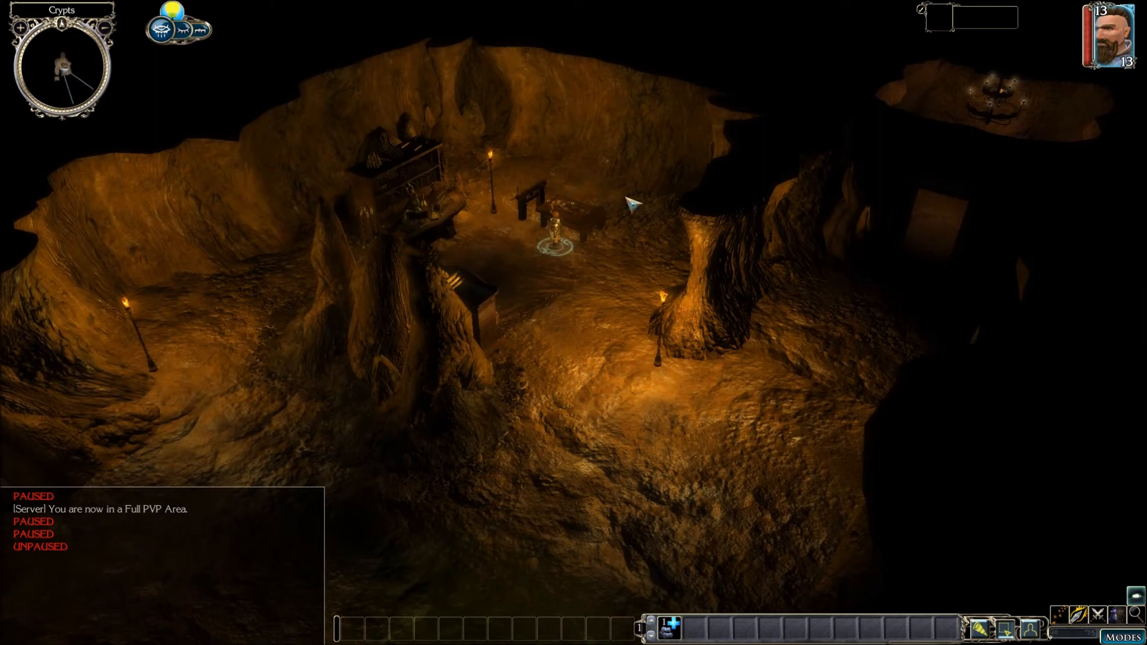
- Activate exploration mode and walk the character past the table into the open space of the replaced tile
{"action": "left_click", "coordinate": [630, 202]}
{"action": "key", "text": "KP_Multiply"}
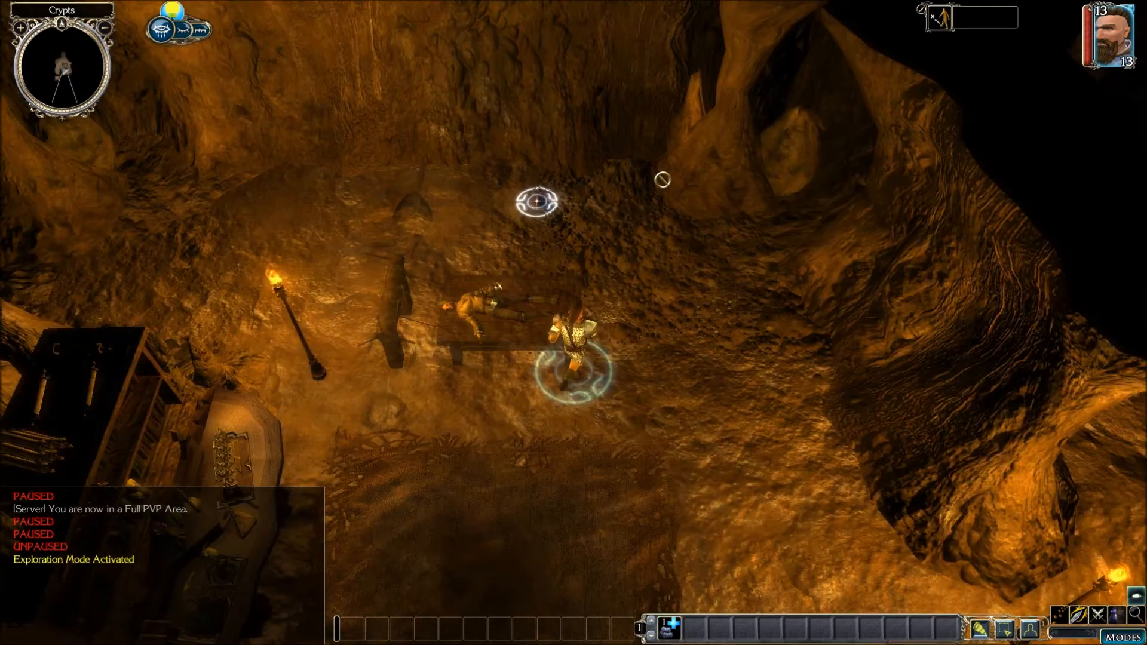
{"action": "scroll", "coordinate": [685, 206], "scroll_direction": "down", "scroll_amount": 1}
{"action": "scroll", "coordinate": [685, 206], "scroll_direction": "down", "scroll_amount": 1}
{"action": "mouse_move", "coordinate": [686, 206]}
{"action": "middle_mouse_down"}
{"action": "mouse_move", "coordinate": [729, 126]}
{"action": "mouse_move", "coordinate": [532, 332]}
{"action": "mouse_move", "coordinate": [696, 297]}
{"action": "mouse_move", "coordinate": [745, 343]}
{"action": "mouse_move", "coordinate": [636, 166]}
{"action": "middle_mouse_up"}
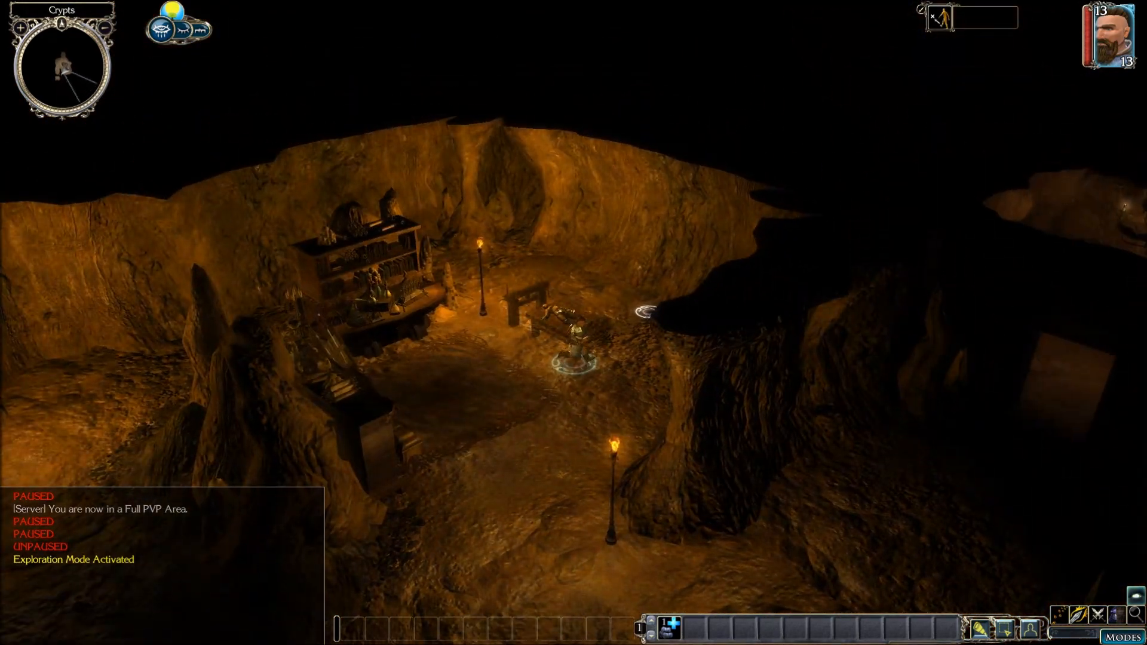
{"action": "left_click", "coordinate": [499, 328]}
{"action": "left_click", "coordinate": [696, 297]}
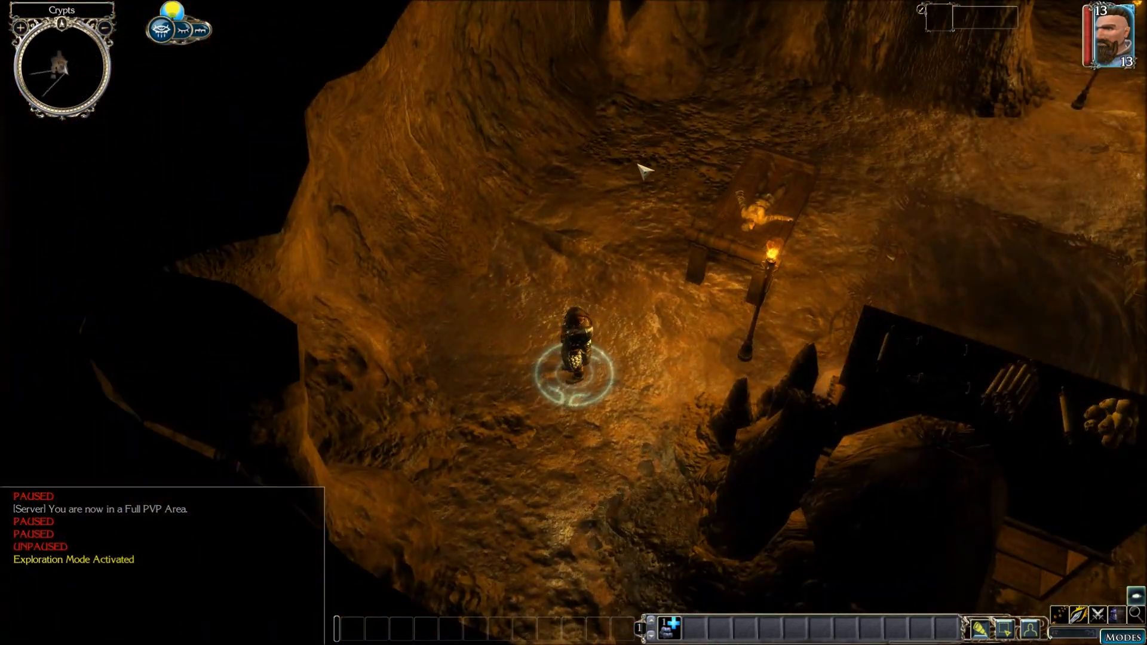
- Walk the character behind the table and turn the camera around to examine the back cave wall and its corners
{"action": "left_click", "coordinate": [636, 166]}
{"action": "middle_click_drag", "start_coordinate": [700, 226], "coordinate": [801, 346]}
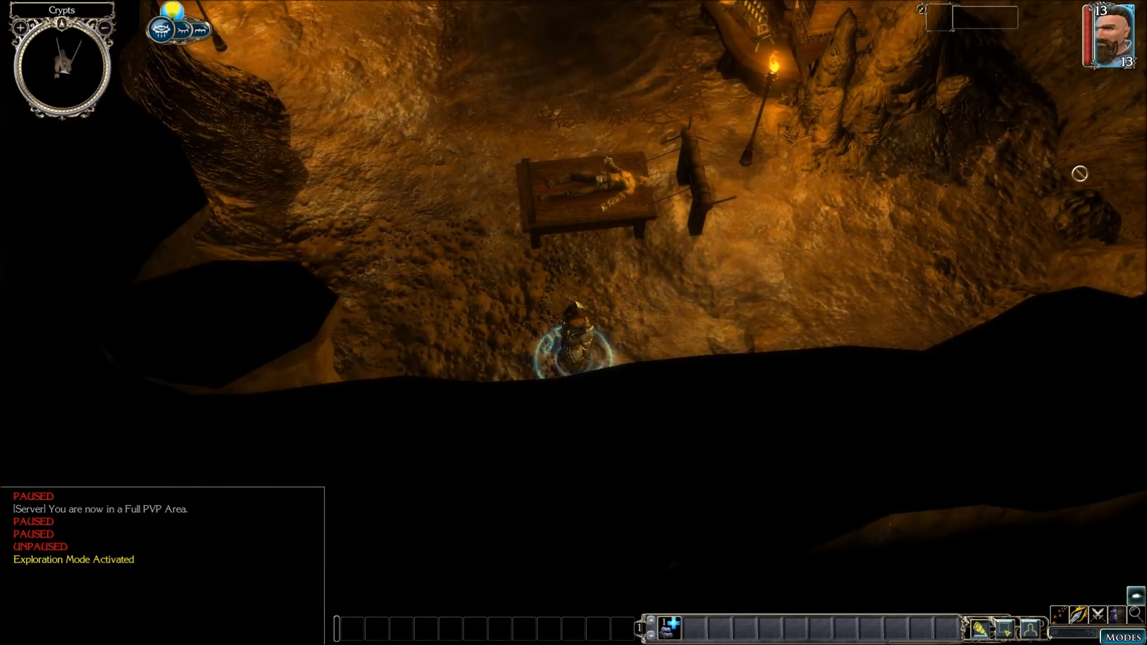
{"action": "middle_click_drag", "start_coordinate": [931, 191], "coordinate": [827, 418]}
{"action": "scroll", "coordinate": [788, 373], "scroll_direction": "down", "scroll_amount": 5}
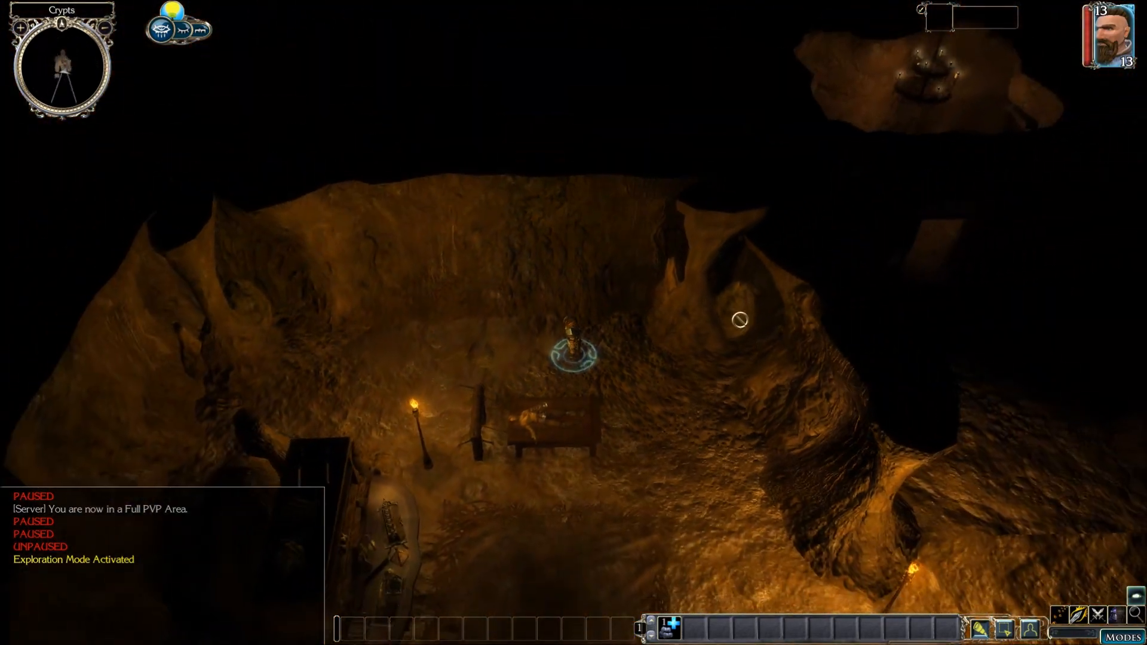
{"action": "middle_click_drag", "start_coordinate": [716, 372], "coordinate": [685, 366]}
{"action": "middle_click_drag", "start_coordinate": [454, 352], "coordinate": [293, 283]}
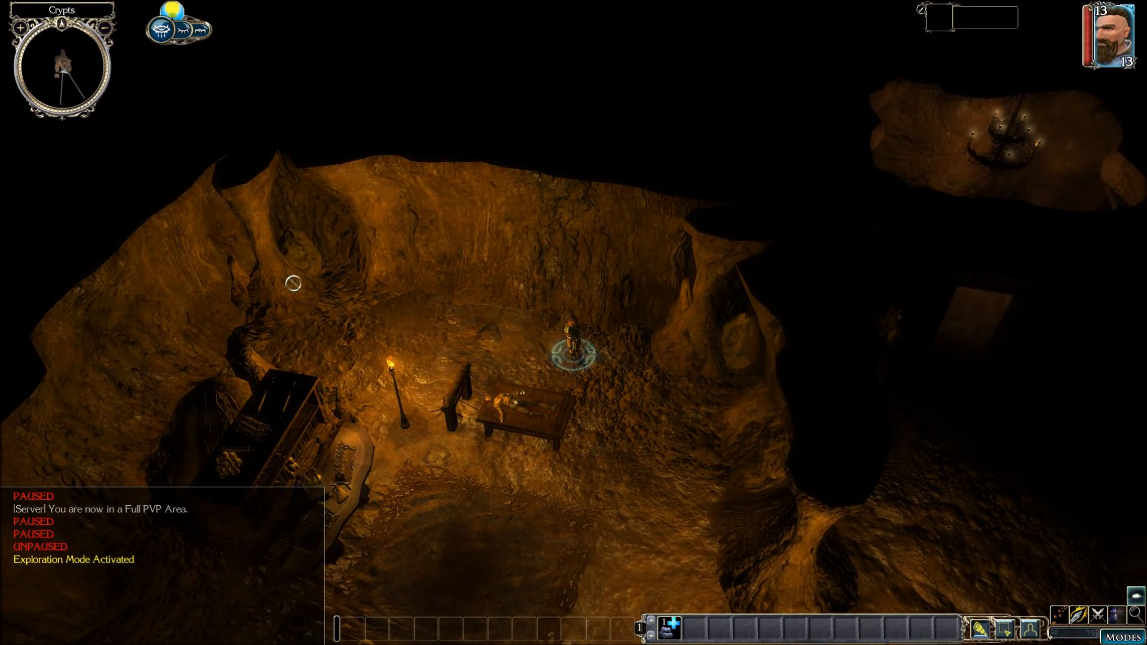
- Walk the character away from the table past the torchlit rock pillar toward the dark passage, turning the camera along the way
{"action": "middle_click_drag", "start_coordinate": [736, 349], "coordinate": [1060, 343]}
{"action": "mouse_move", "coordinate": [736, 375]}
{"action": "middle_mouse_down"}
{"action": "mouse_move", "coordinate": [776, 375]}
{"action": "mouse_move", "coordinate": [739, 376]}
{"action": "middle_mouse_up"}
{"action": "left_click", "coordinate": [640, 472]}
{"action": "middle_click_drag", "start_coordinate": [604, 503], "coordinate": [671, 478]}
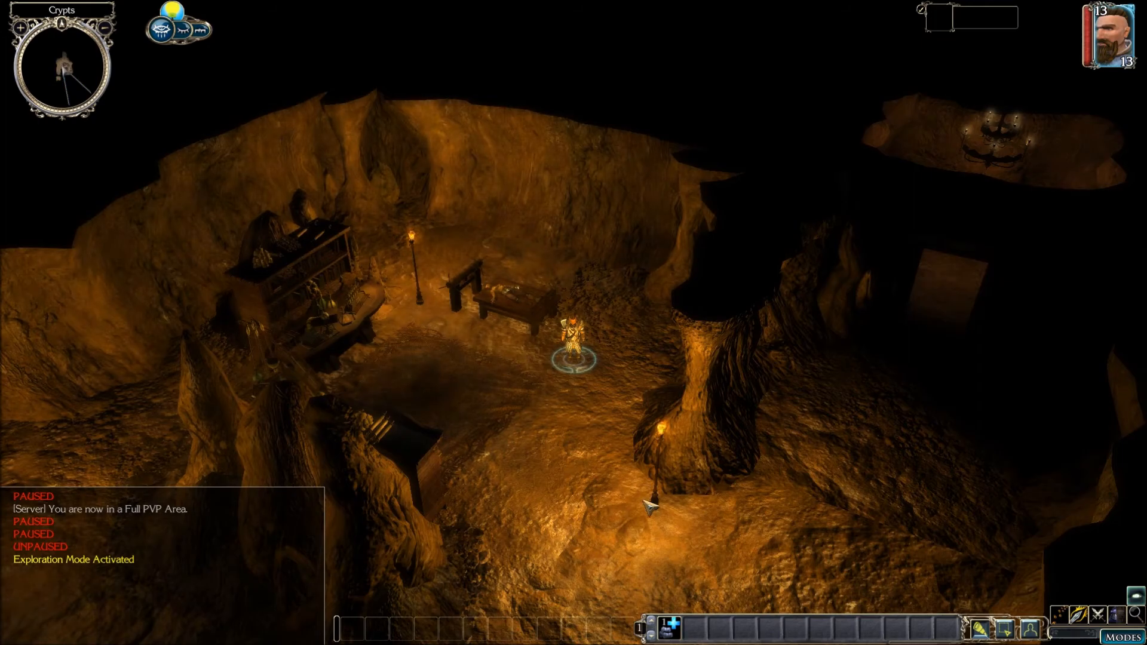
{"action": "left_click", "coordinate": [609, 486]}
{"action": "left_click", "coordinate": [779, 338]}
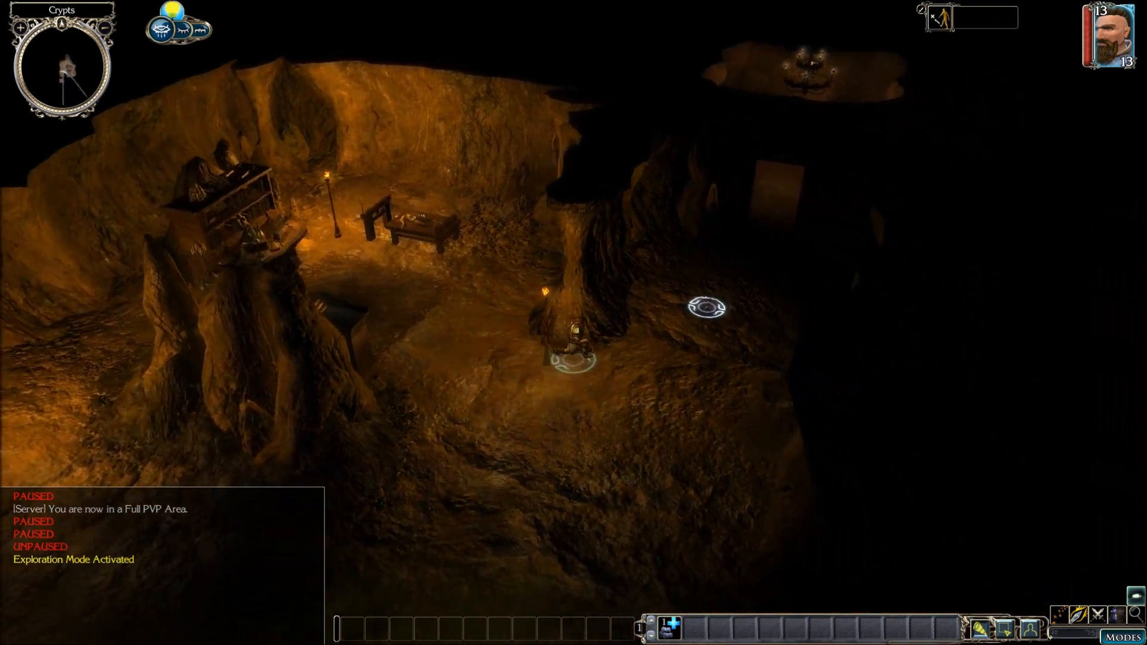
- Walk the character through the chandelier chamber toward the furnished cave room with the red rug
{"action": "left_click", "coordinate": [678, 256]}
{"action": "left_click", "coordinate": [674, 209]}
{"action": "middle_click_drag", "start_coordinate": [771, 275], "coordinate": [747, 248]}
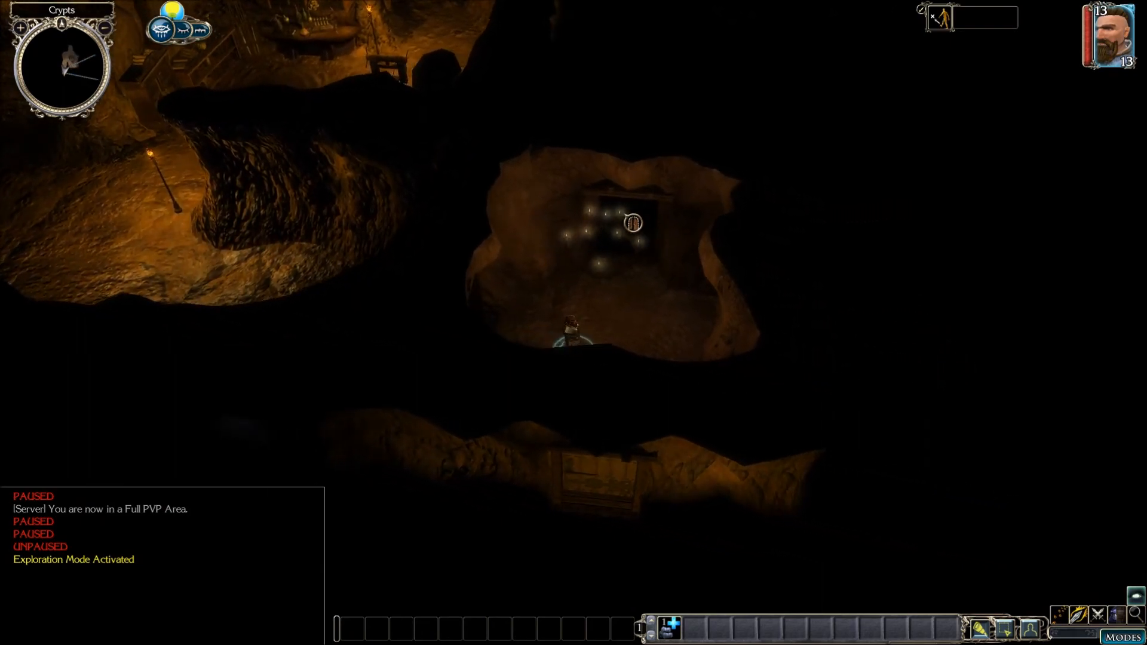
{"action": "left_click", "coordinate": [615, 278]}
{"action": "left_click", "coordinate": [706, 202]}
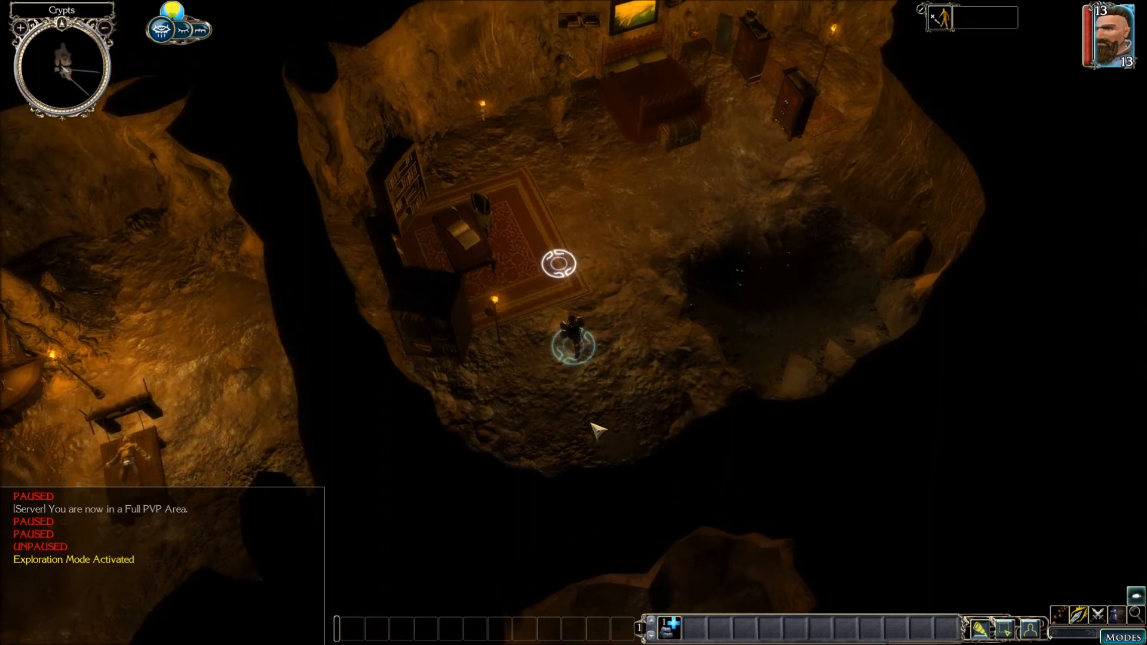
- Examine the furnished cave room with the camera turned around, and walk the character back toward the chandelier chamber
{"action": "left_click", "coordinate": [581, 387]}
{"action": "middle_click_drag", "start_coordinate": [581, 386], "coordinate": [496, 386]}
{"action": "middle_click_drag", "start_coordinate": [735, 299], "coordinate": [633, 299]}
{"action": "left_click", "coordinate": [431, 199]}
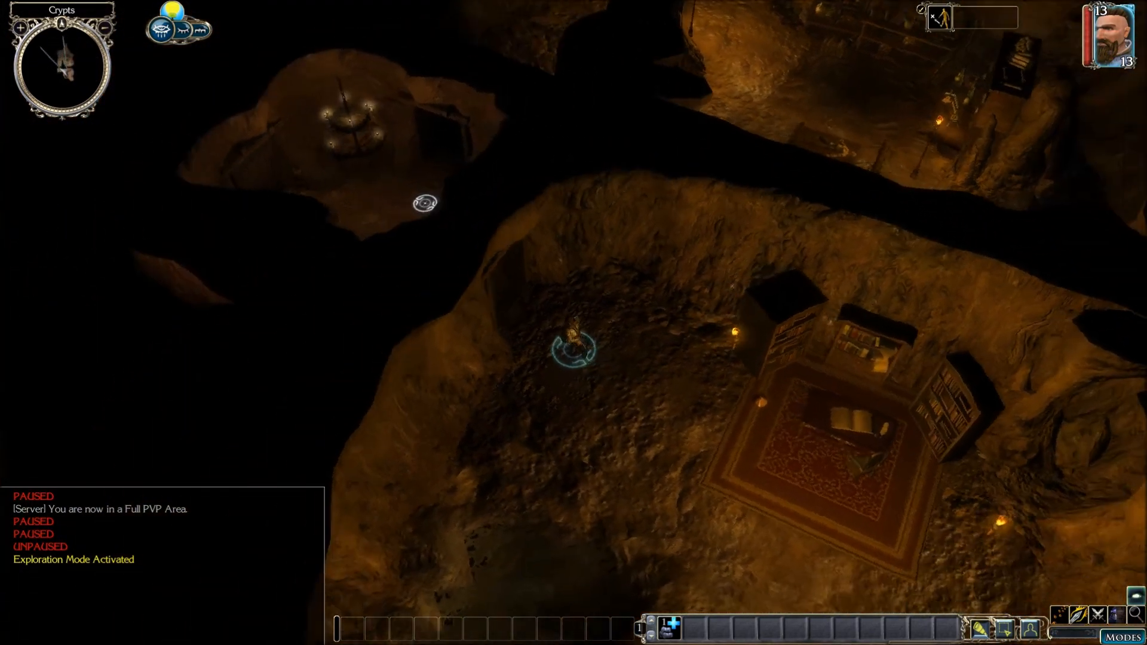
{"action": "left_click", "coordinate": [567, 57]}
- Exit the test game and return to the toolset
{"action": "key", "text": "Escape"}
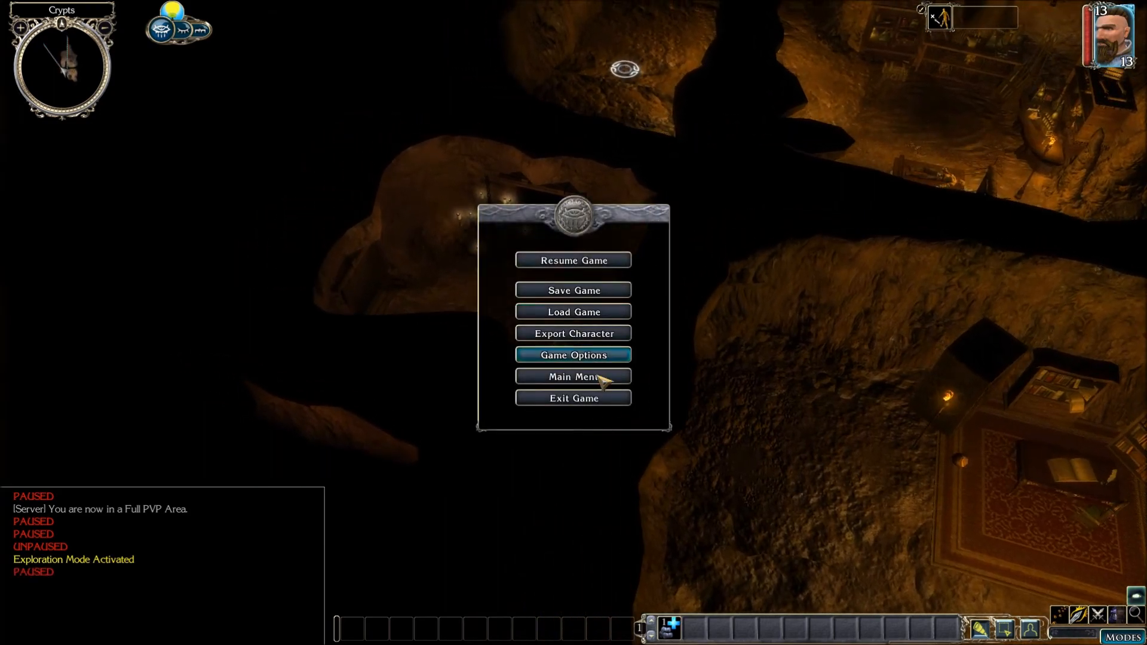
{"action": "left_click", "coordinate": [583, 398]}
{"action": "left_click", "coordinate": [526, 339]}
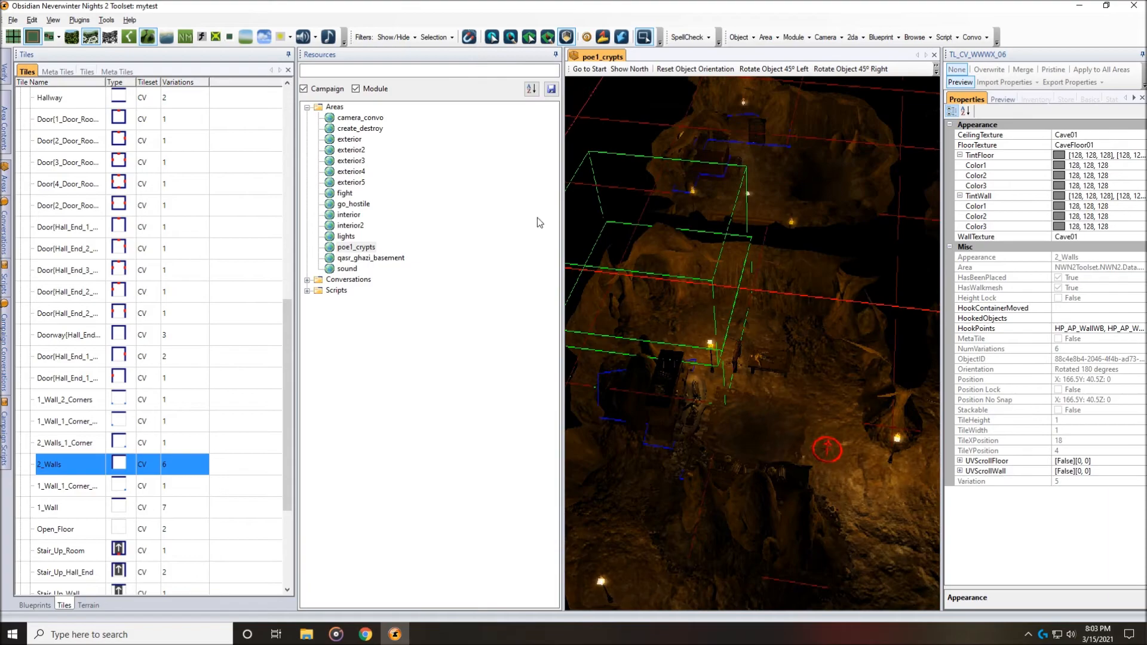
- Widen the poe1_crypts area view by narrowing the resource list, and examine the cave tiles from several angles
{"action": "left_click_drag", "start_coordinate": [564, 219], "coordinate": [482, 221]}
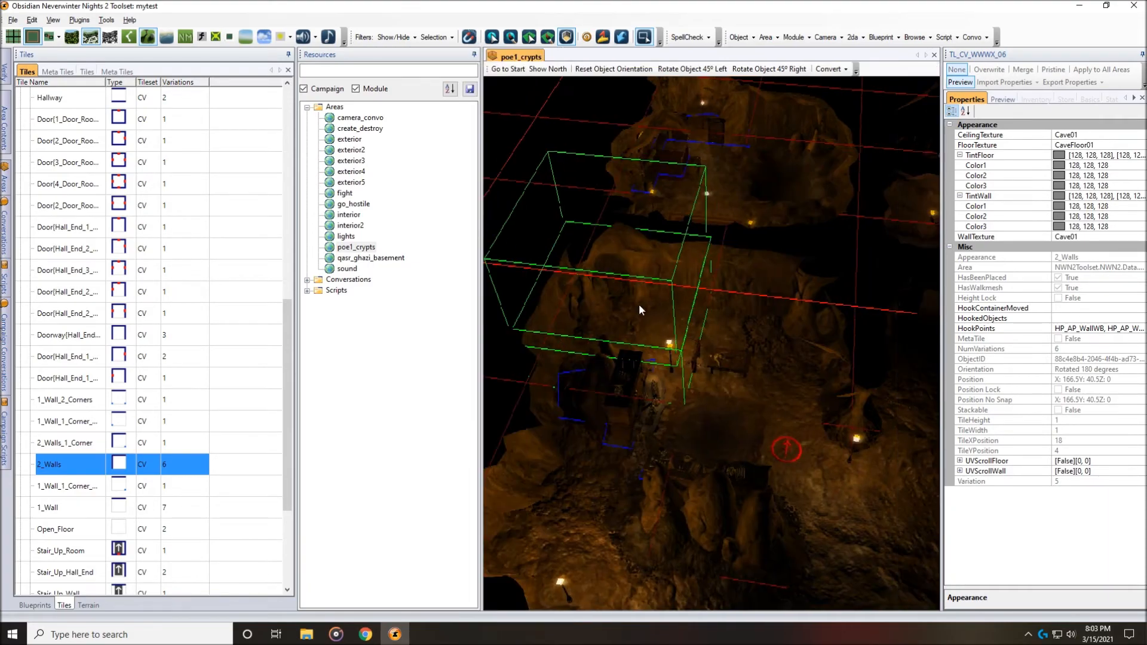
{"action": "middle_click_drag", "start_coordinate": [627, 299], "coordinate": [679, 303]}
{"action": "scroll", "coordinate": [786, 330], "scroll_direction": "down", "scroll_amount": 3}
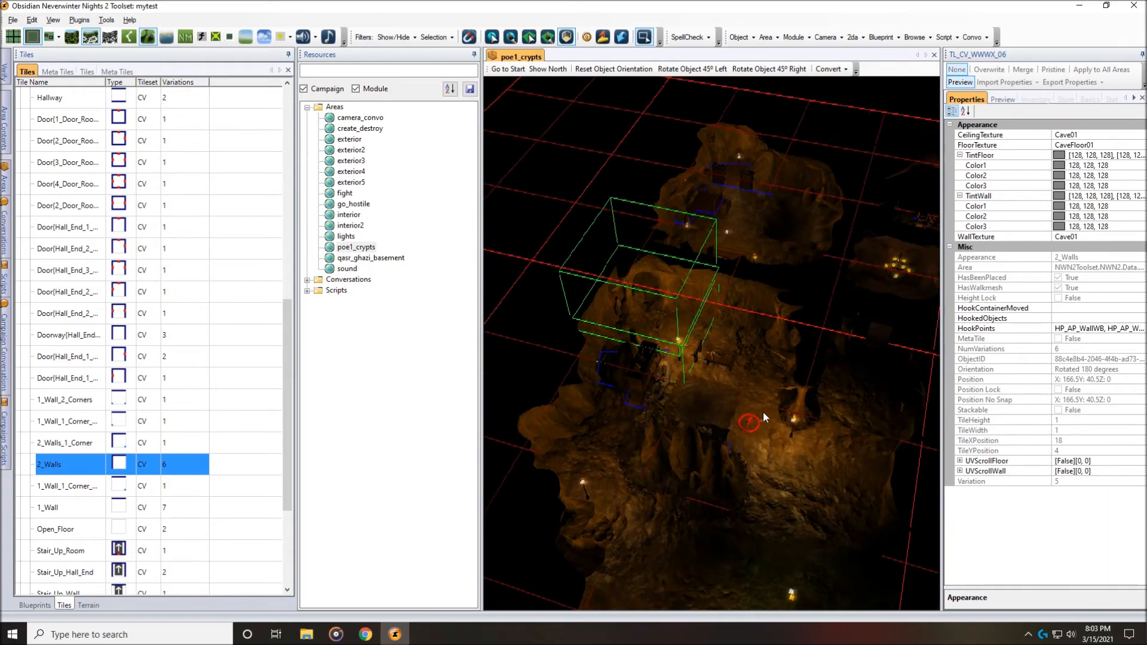
{"action": "middle_click_drag", "start_coordinate": [760, 412], "coordinate": [793, 400]}
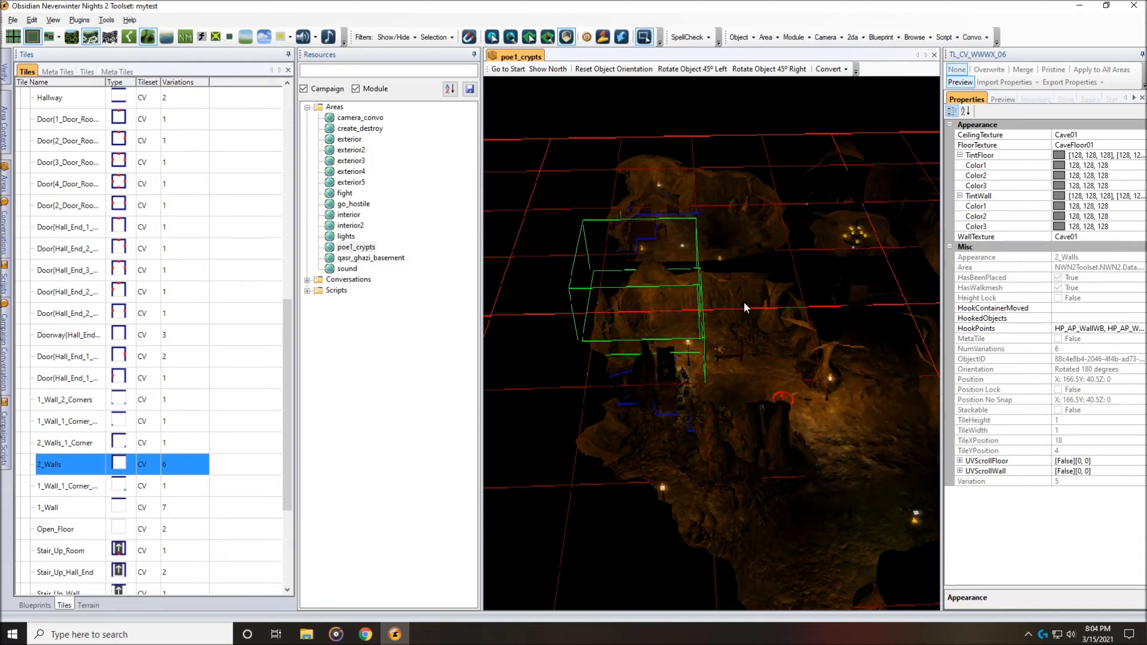
{"action": "middle_click_drag", "start_coordinate": [776, 303], "coordinate": [776, 321]}
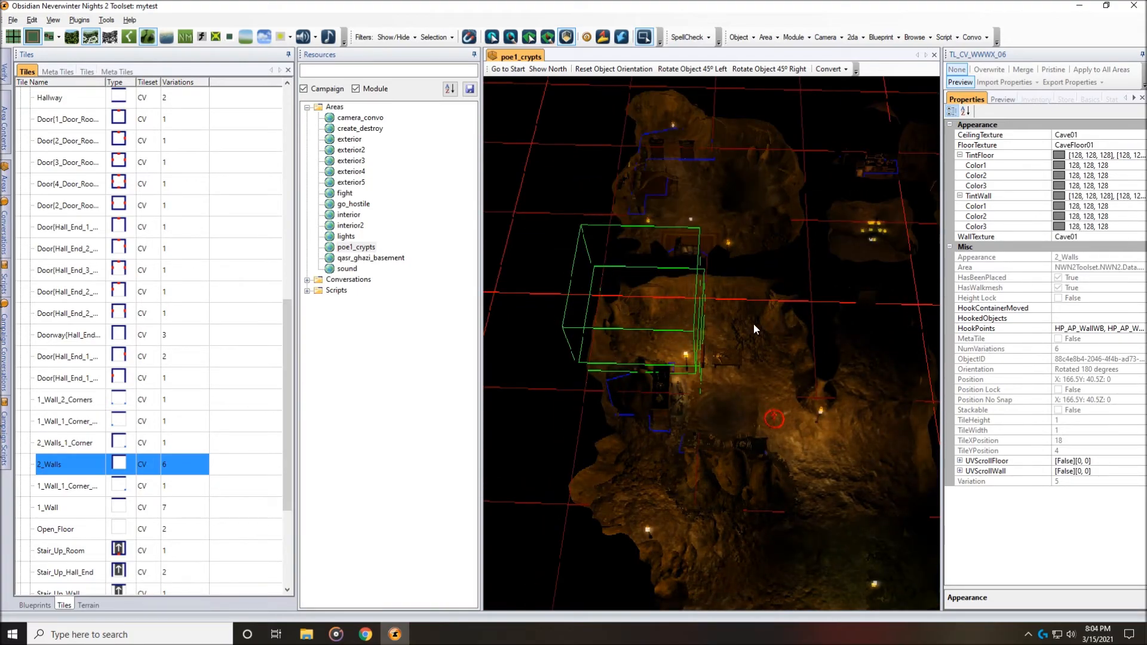
- Switch to File Explorer, open the modules folder and look through the poe_final module folder before returning to modules
{"action": "left_click", "coordinate": [306, 635]}
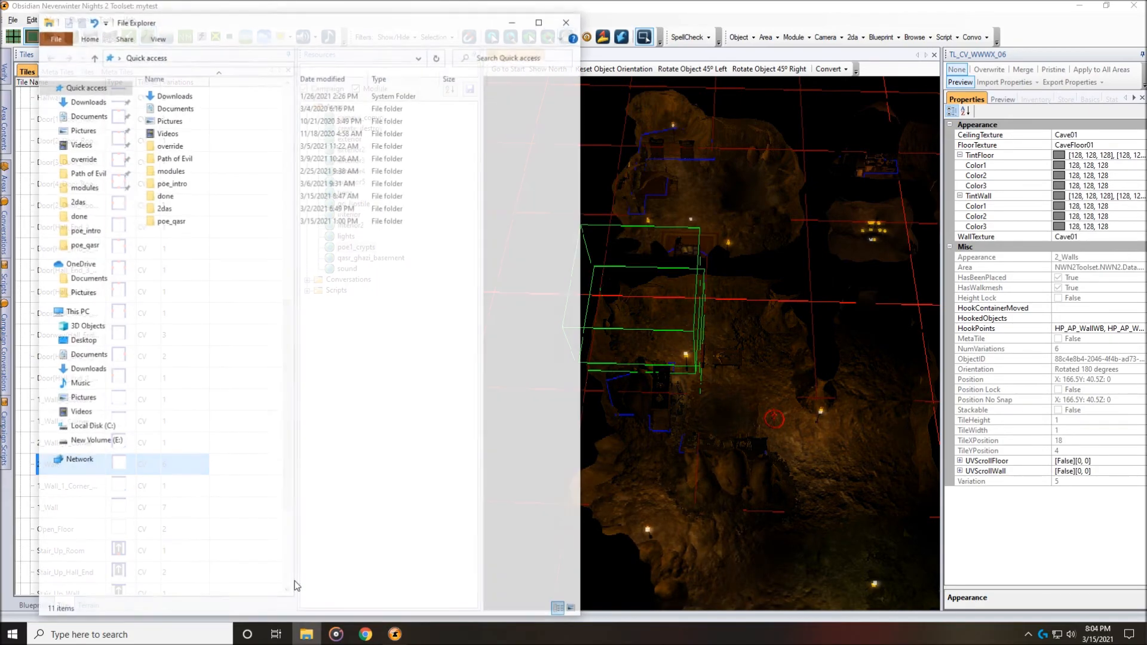
{"action": "left_click", "coordinate": [84, 187]}
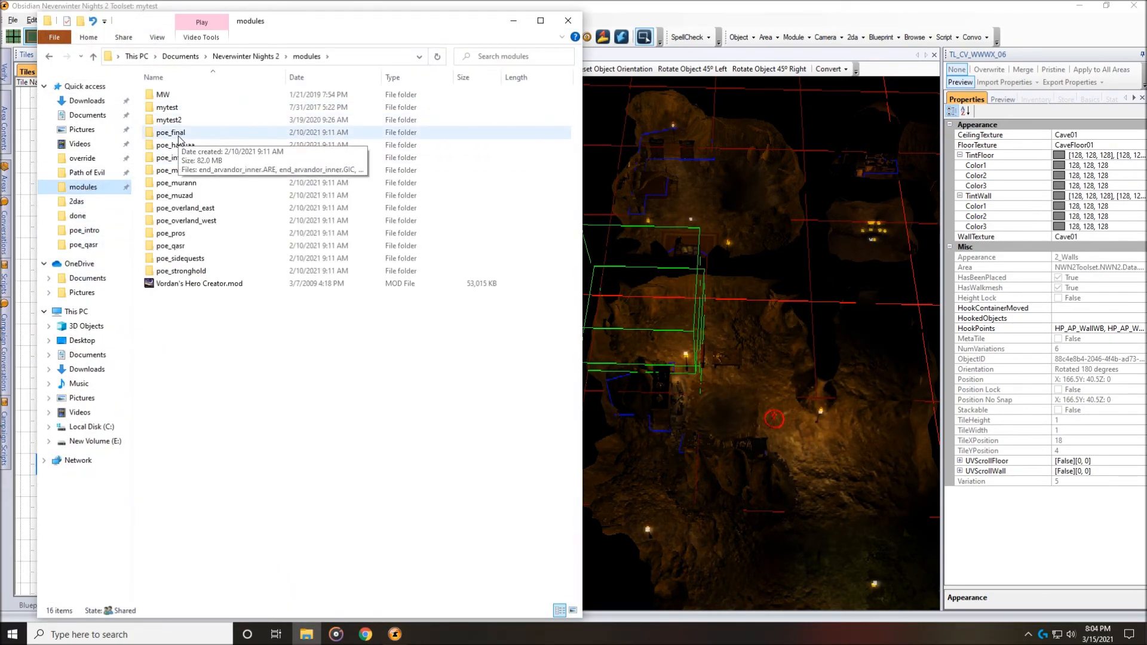
{"action": "left_click", "coordinate": [179, 135]}
{"action": "double_click", "coordinate": [179, 135]}
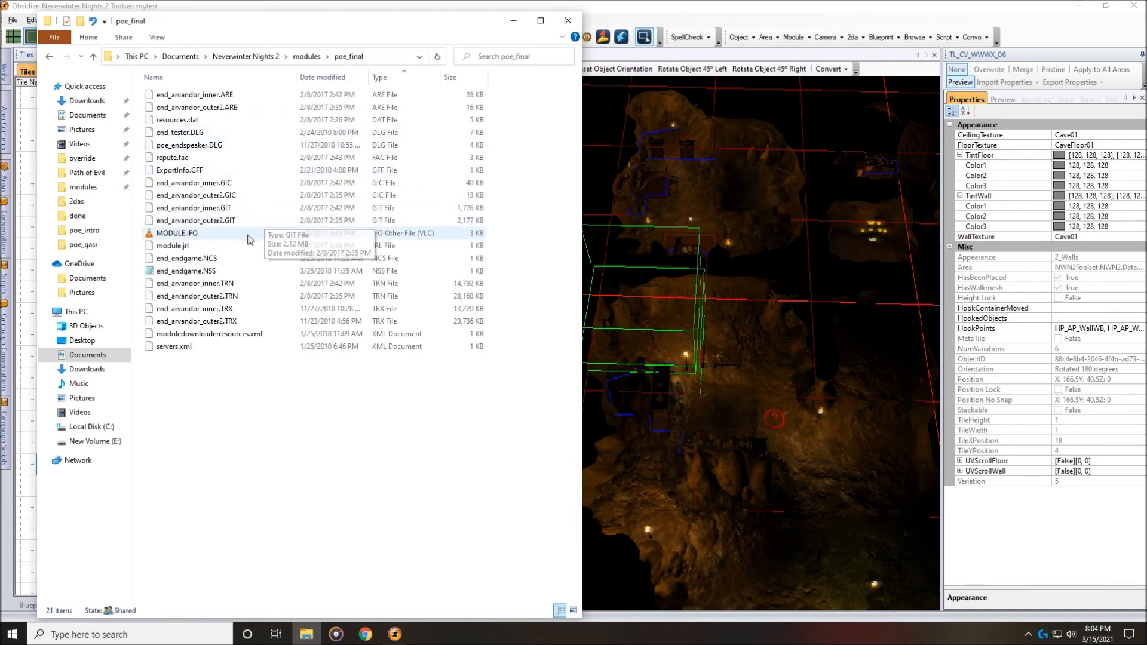
{"action": "left_click", "coordinate": [93, 56]}
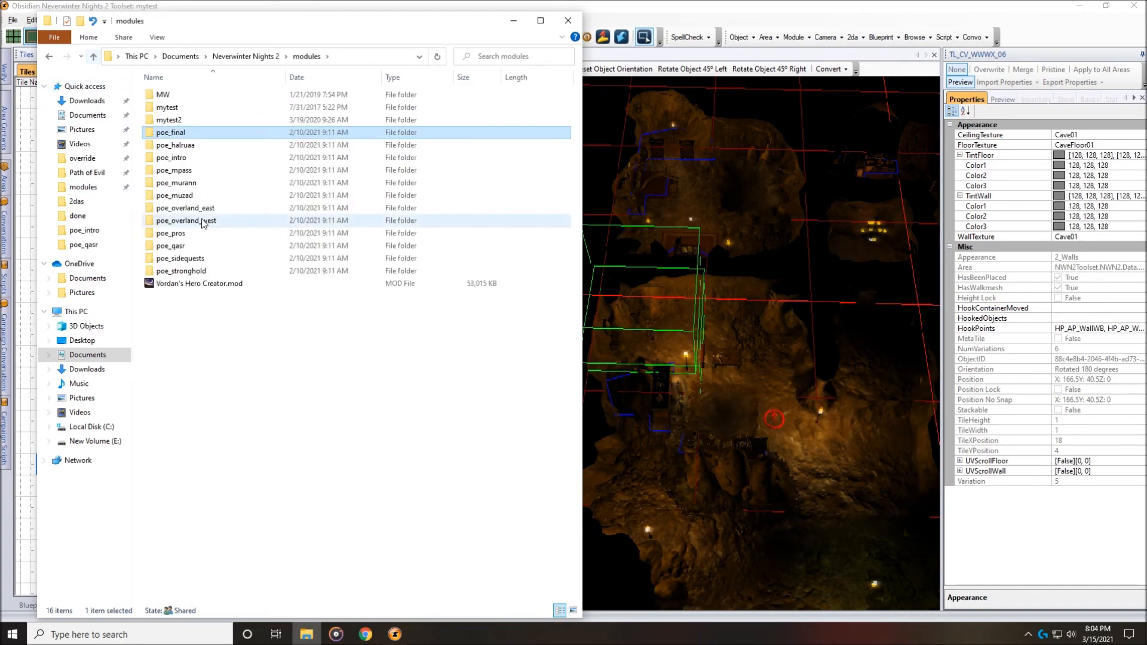
- Open the poe_intro module folder, select the files from poe1_crypts.ARE through poe1_crypts.TRX to show them, and close File Explorer
{"action": "double_click", "coordinate": [179, 157]}
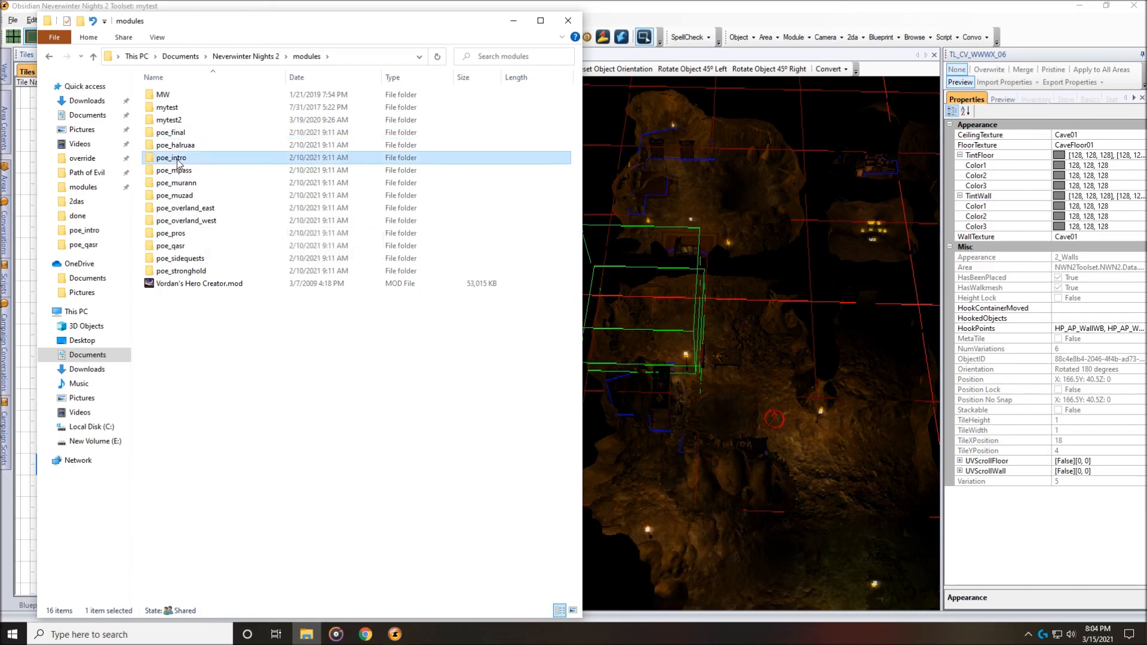
{"action": "scroll", "coordinate": [272, 239], "scroll_direction": "down", "scroll_amount": 2}
{"action": "scroll", "coordinate": [275, 247], "scroll_direction": "down", "scroll_amount": 20}
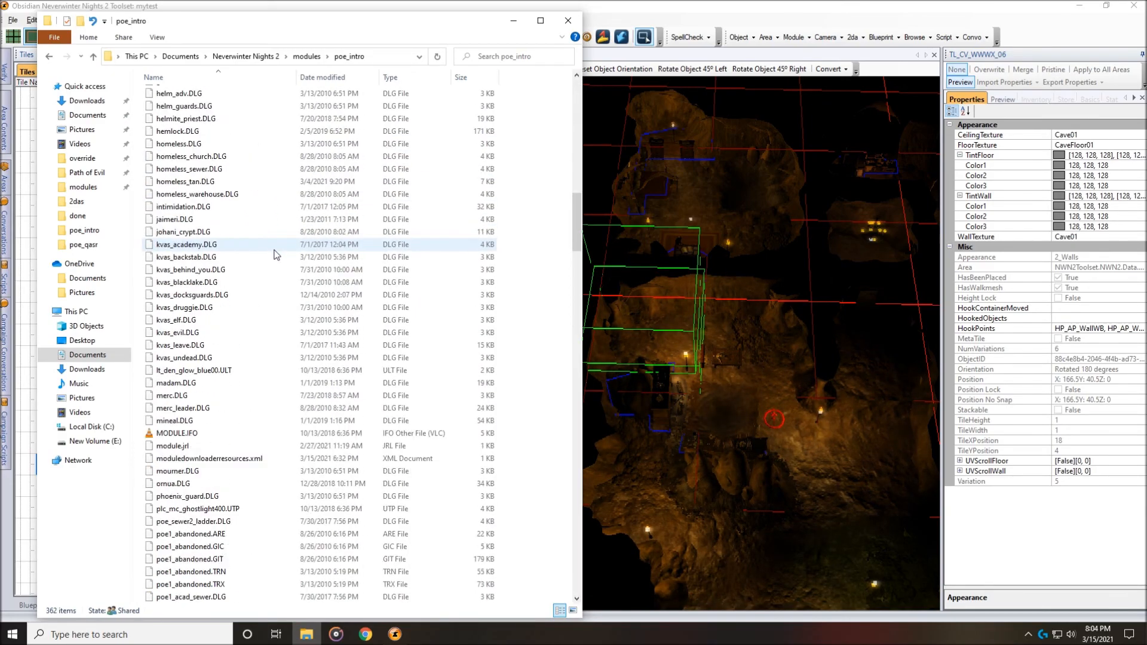
{"action": "scroll", "coordinate": [275, 254], "scroll_direction": "down", "scroll_amount": 7}
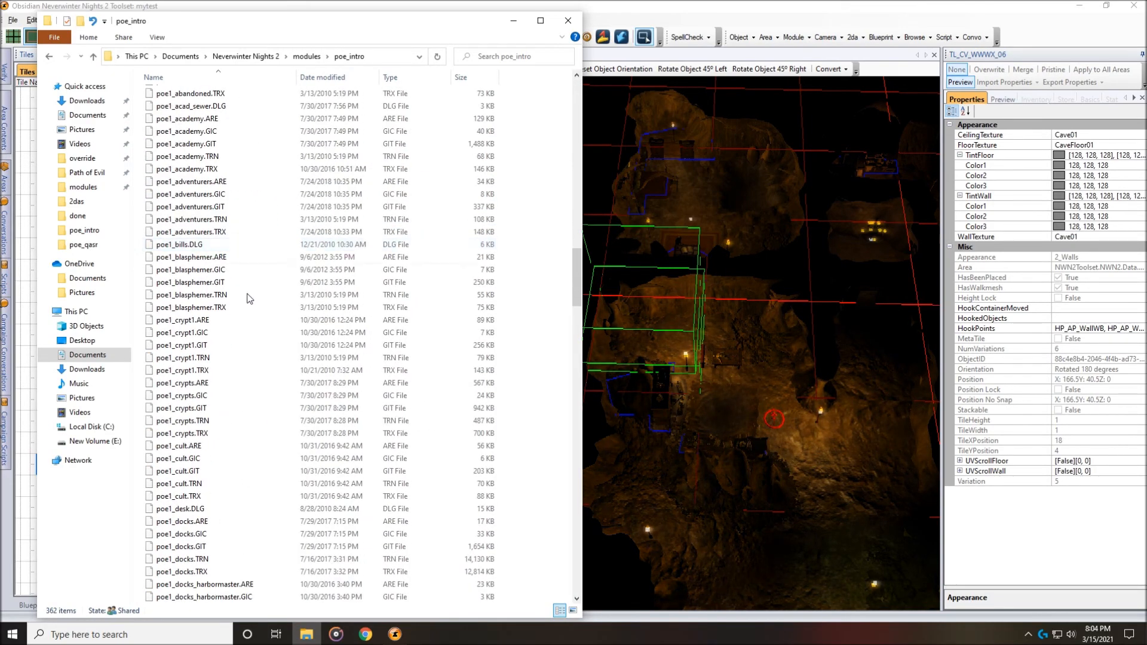
{"action": "left_click", "coordinate": [189, 385]}
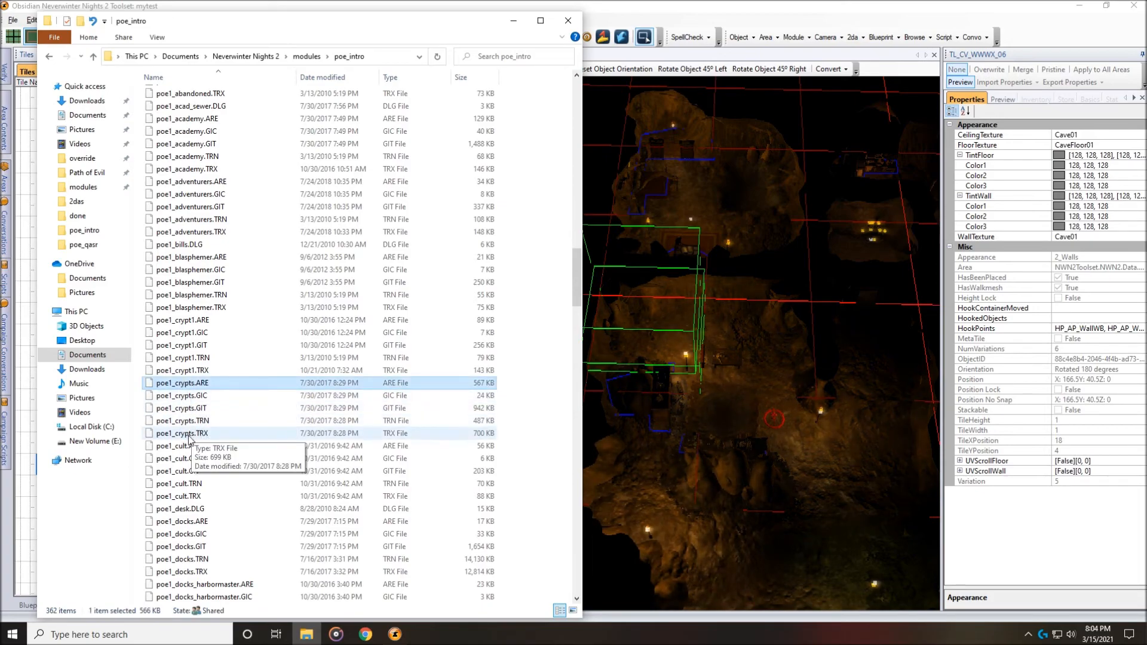
{"action": "left_click", "coordinate": [189, 433], "text": "shift"}
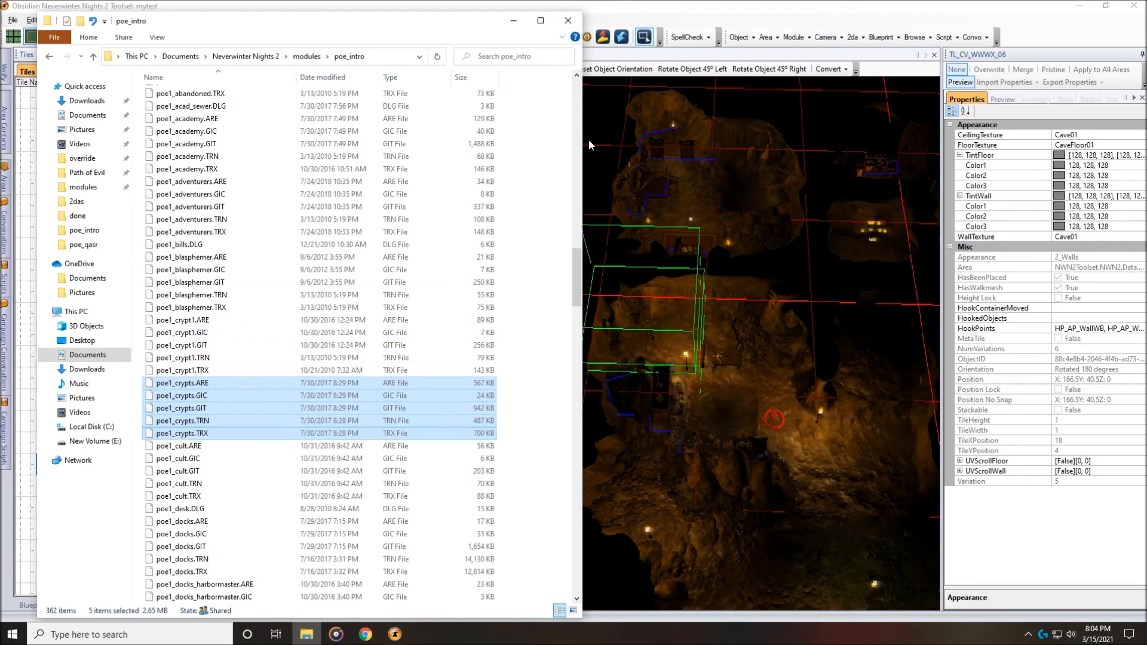
{"action": "left_click", "coordinate": [568, 20]}
{"action": "scroll", "coordinate": [792, 411], "scroll_direction": "up", "scroll_amount": 3}
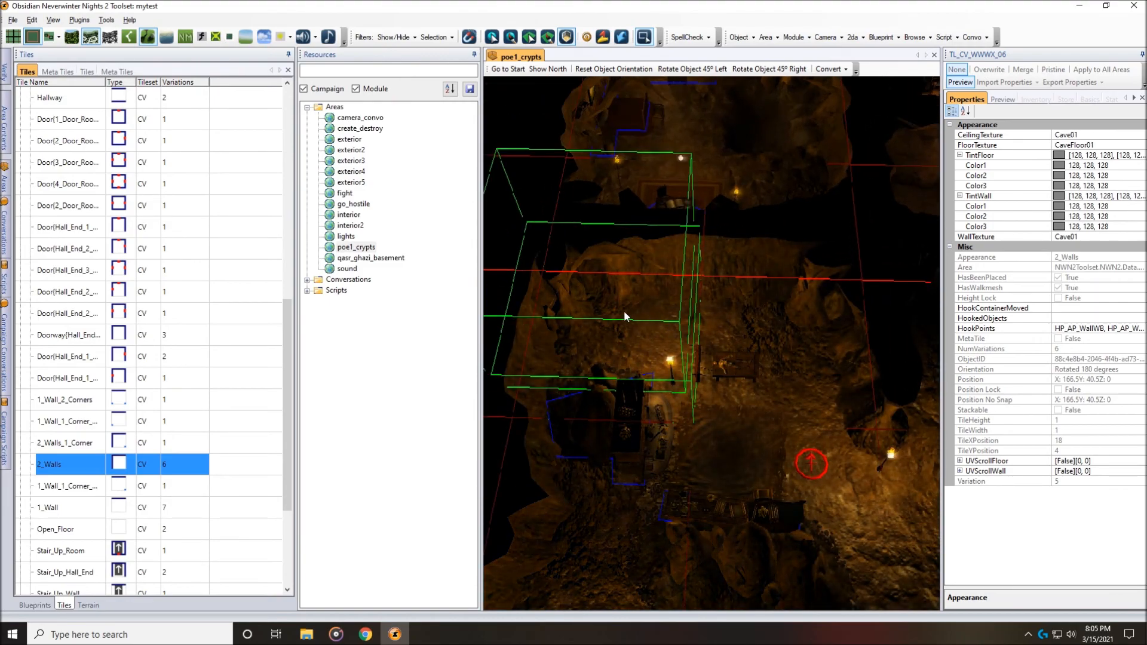
{"action": "scroll", "coordinate": [681, 333], "scroll_direction": "down", "scroll_amount": 3}
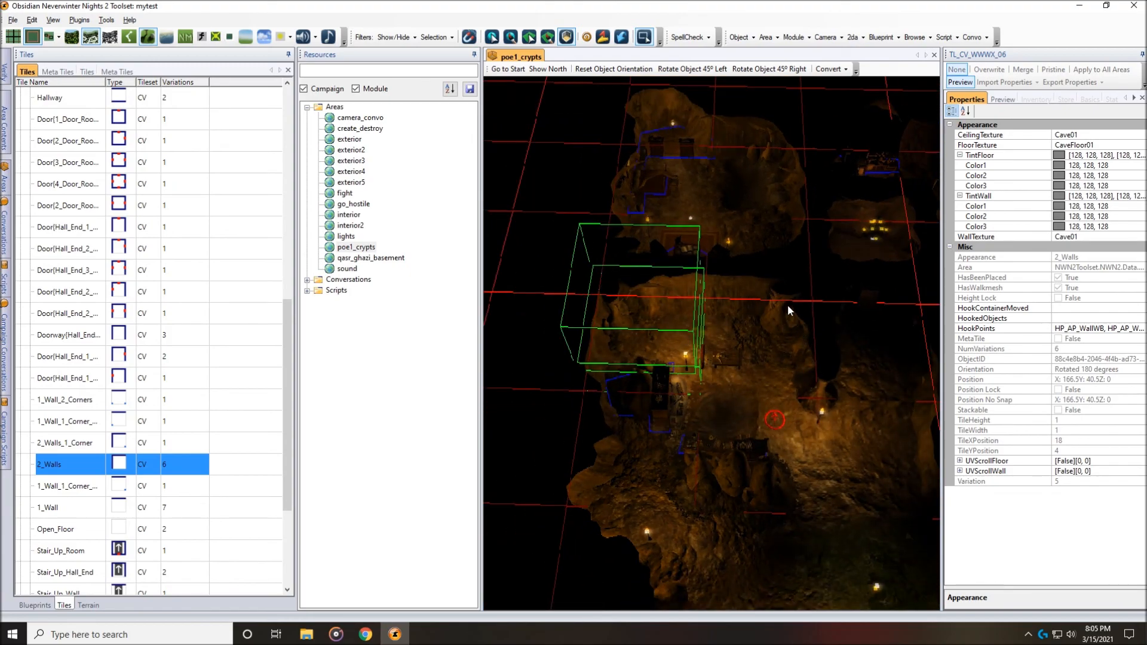
{"action": "middle_click_drag", "start_coordinate": [741, 241], "coordinate": [742, 312]}
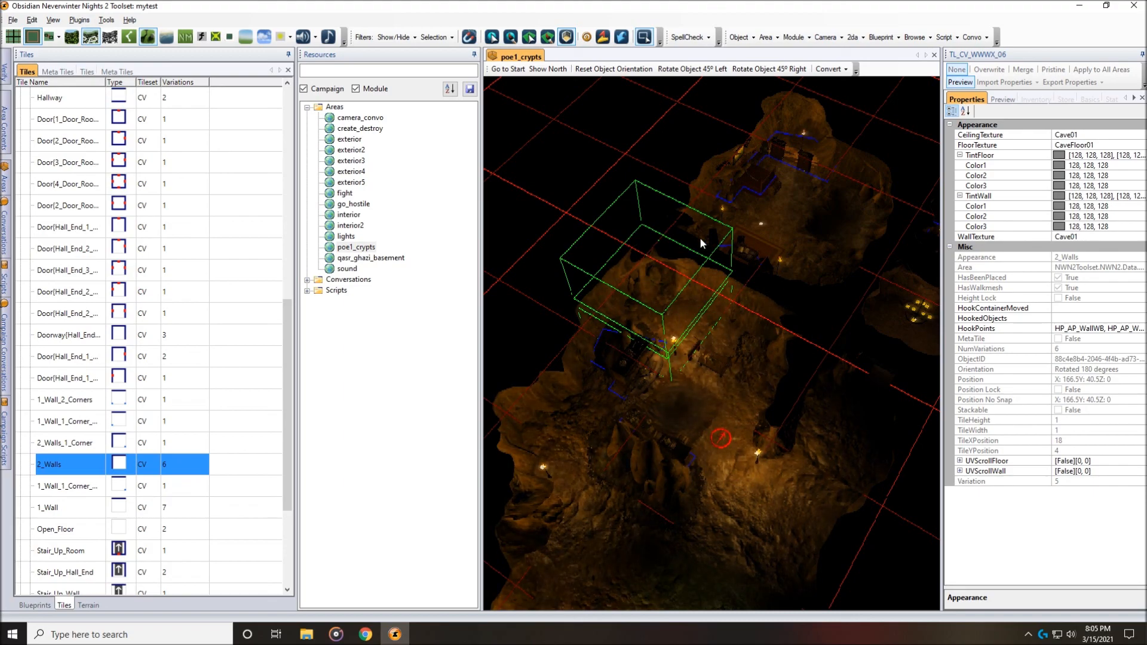
{"action": "middle_click_drag", "start_coordinate": [795, 313], "coordinate": [808, 318]}
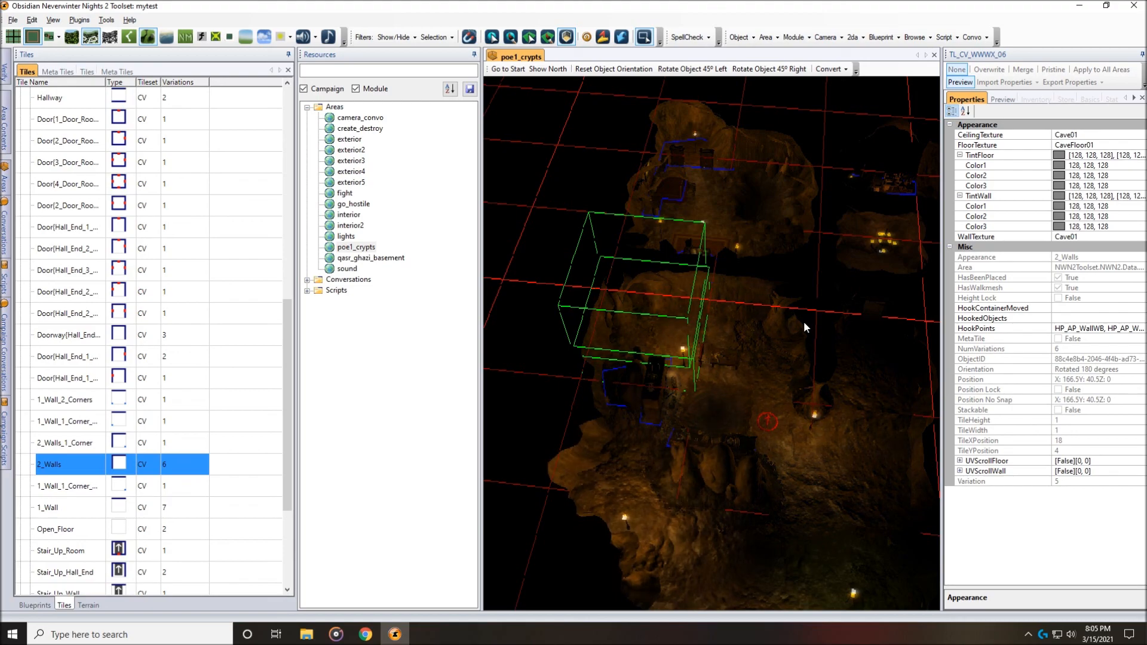
{"action": "mouse_move", "coordinate": [790, 336]}
{"action": "middle_mouse_down"}
{"action": "mouse_move", "coordinate": [772, 316]}
{"action": "mouse_move", "coordinate": [779, 327]}
{"action": "middle_mouse_up"}
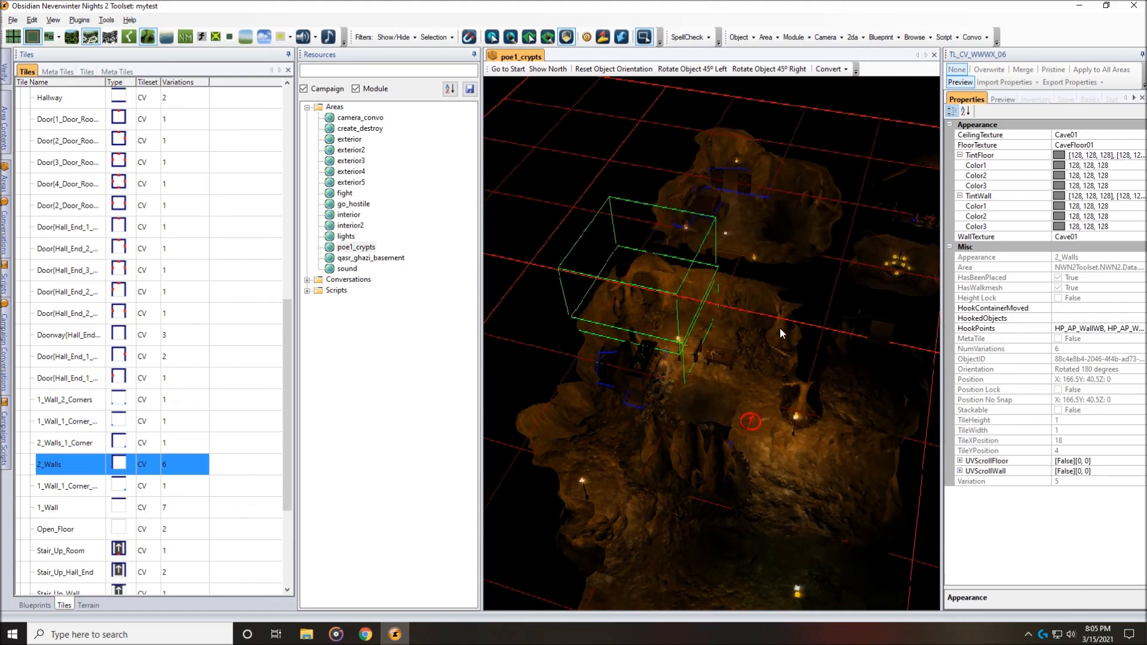